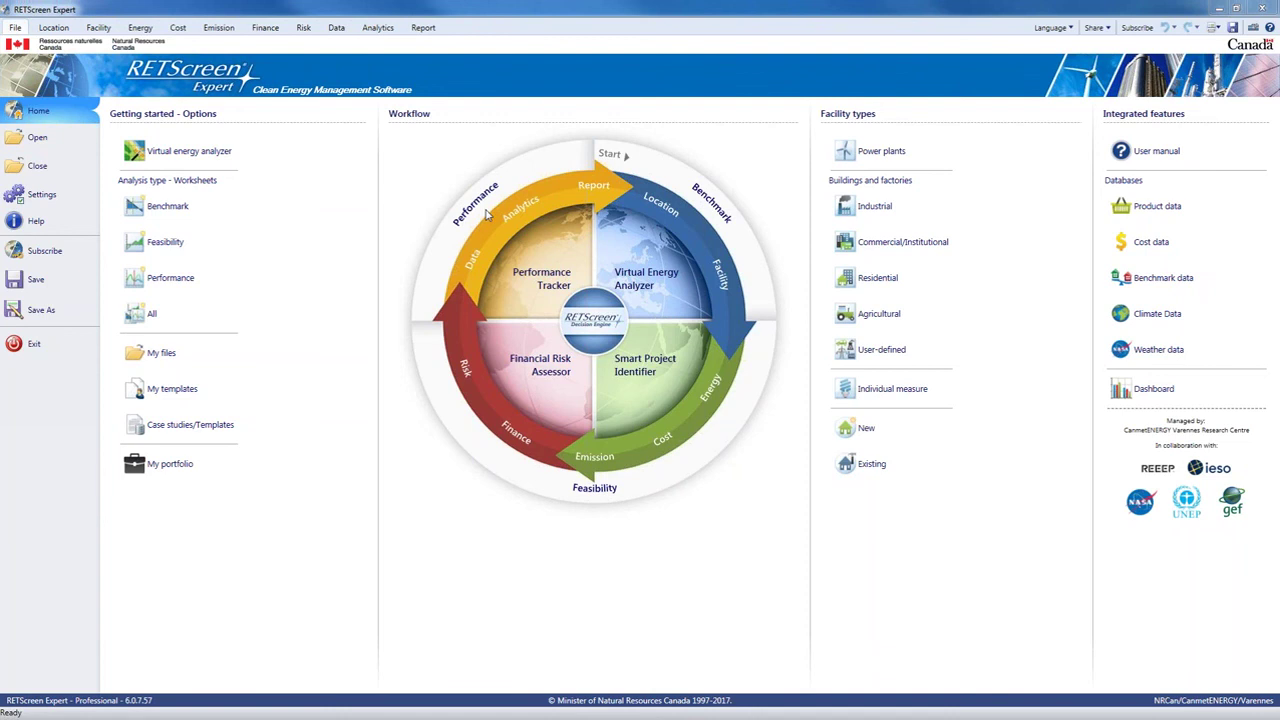
mouse_move(488, 213)
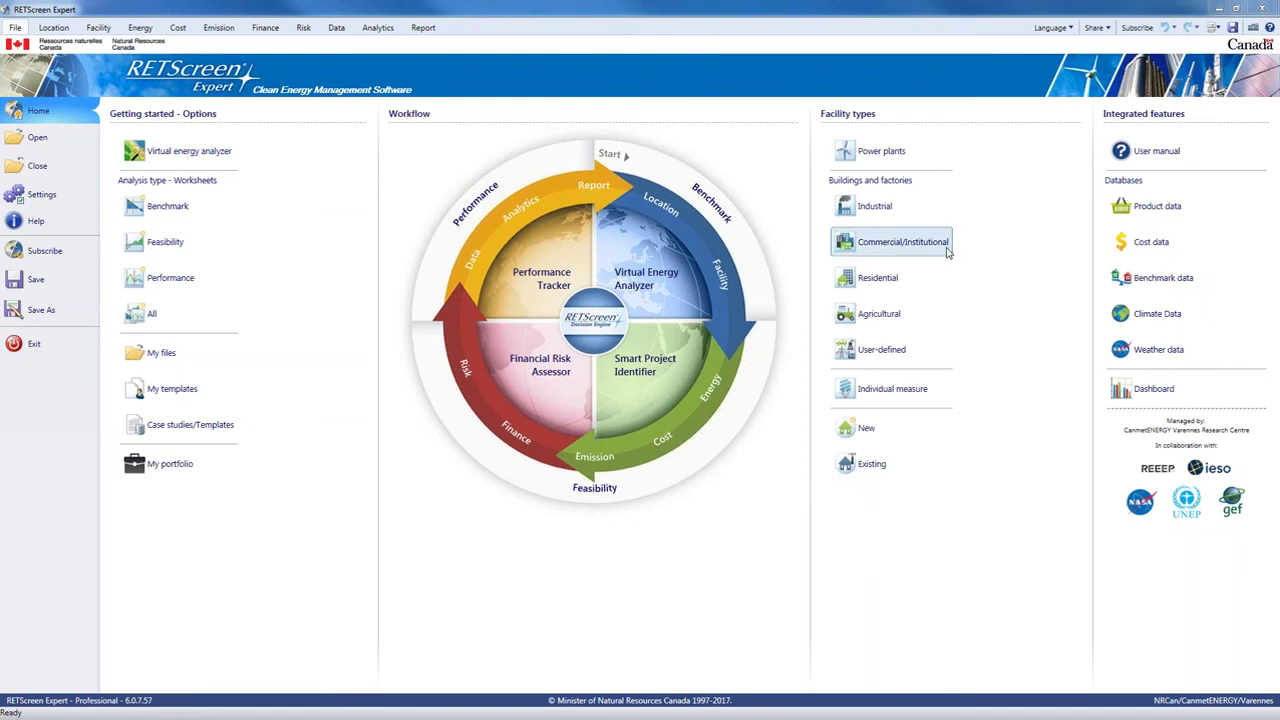
mouse_move(941, 255)
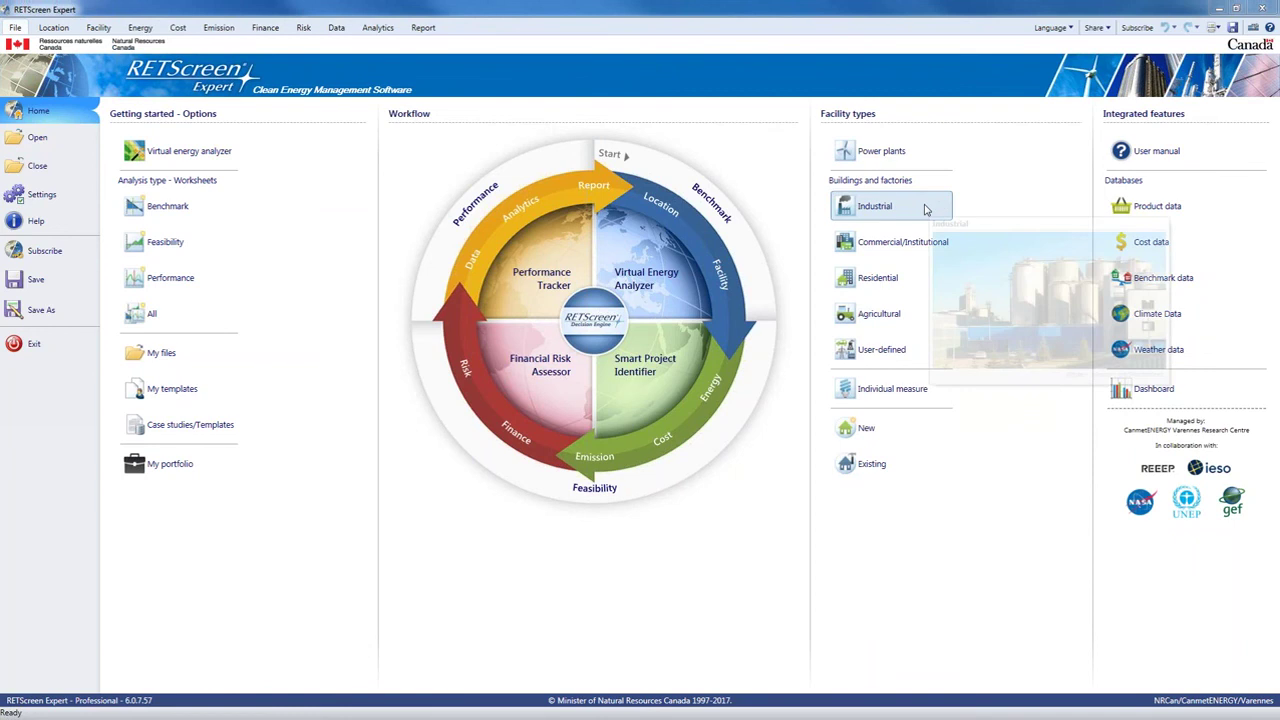
mouse_move(915, 211)
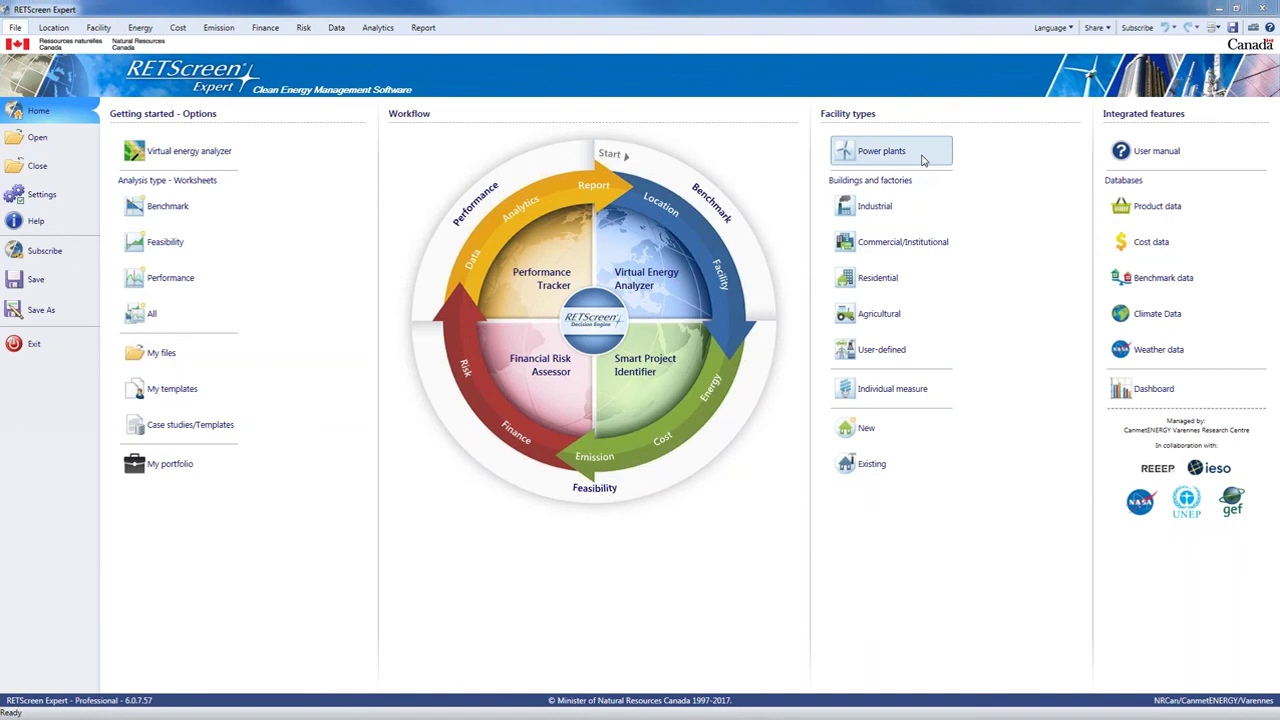
mouse_move(922, 160)
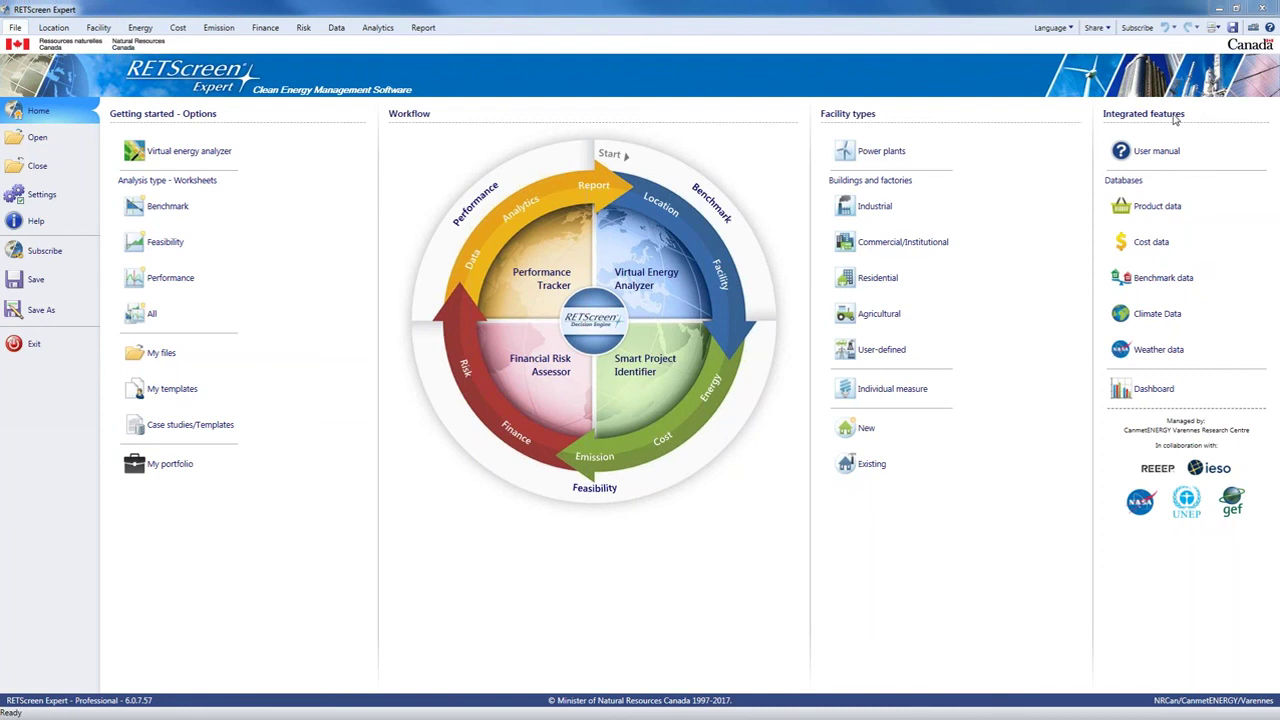
mouse_move(1177, 120)
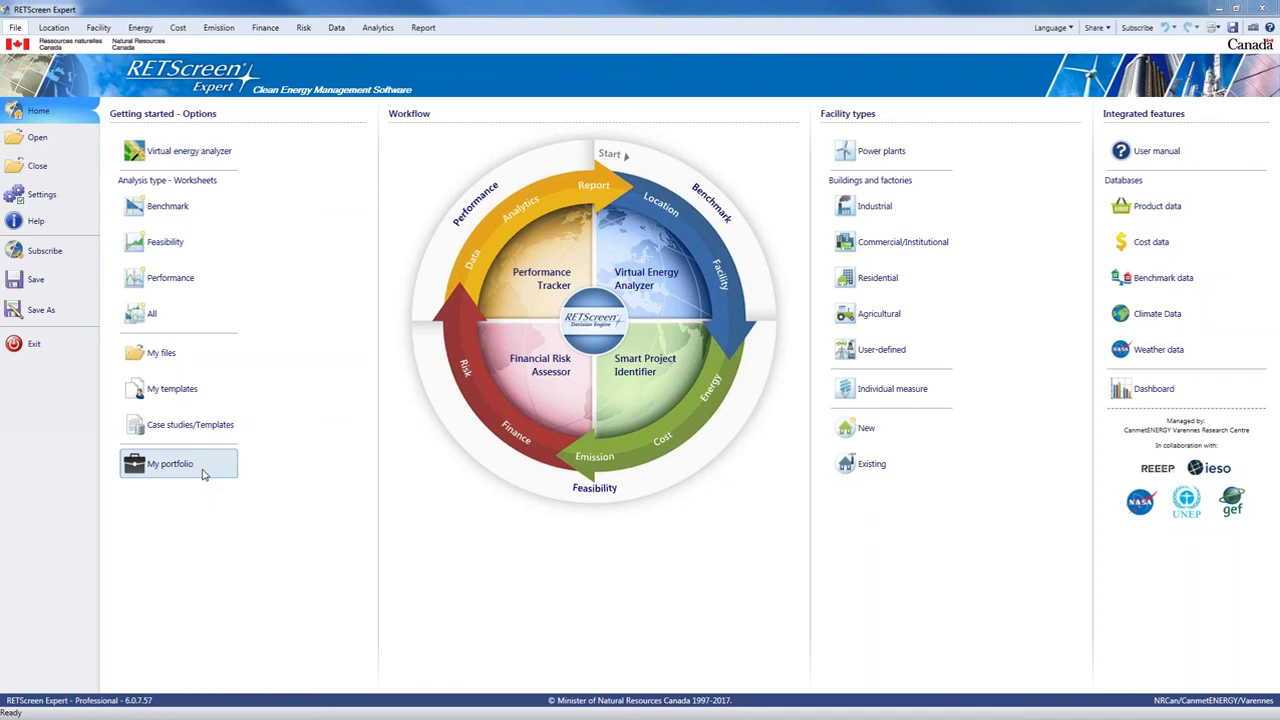
mouse_move(203, 474)
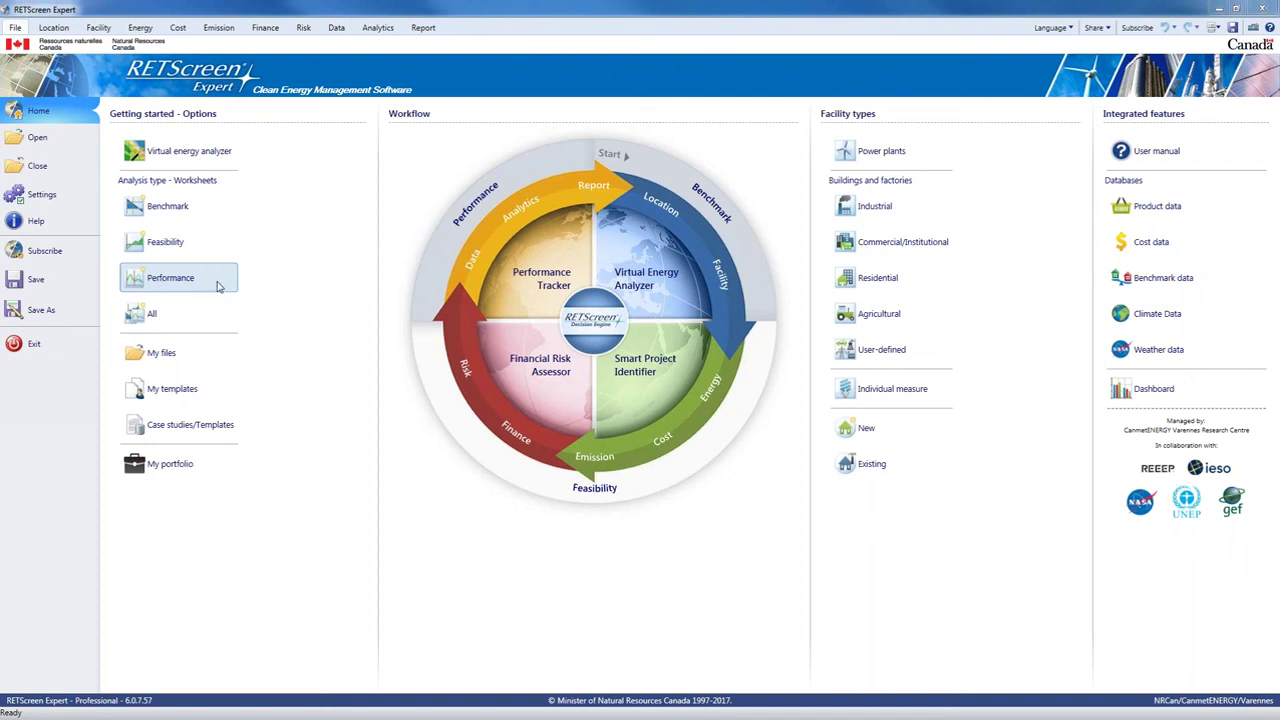
Start a new Performance analysis without saving the changes to the current file
left_click(220, 287)
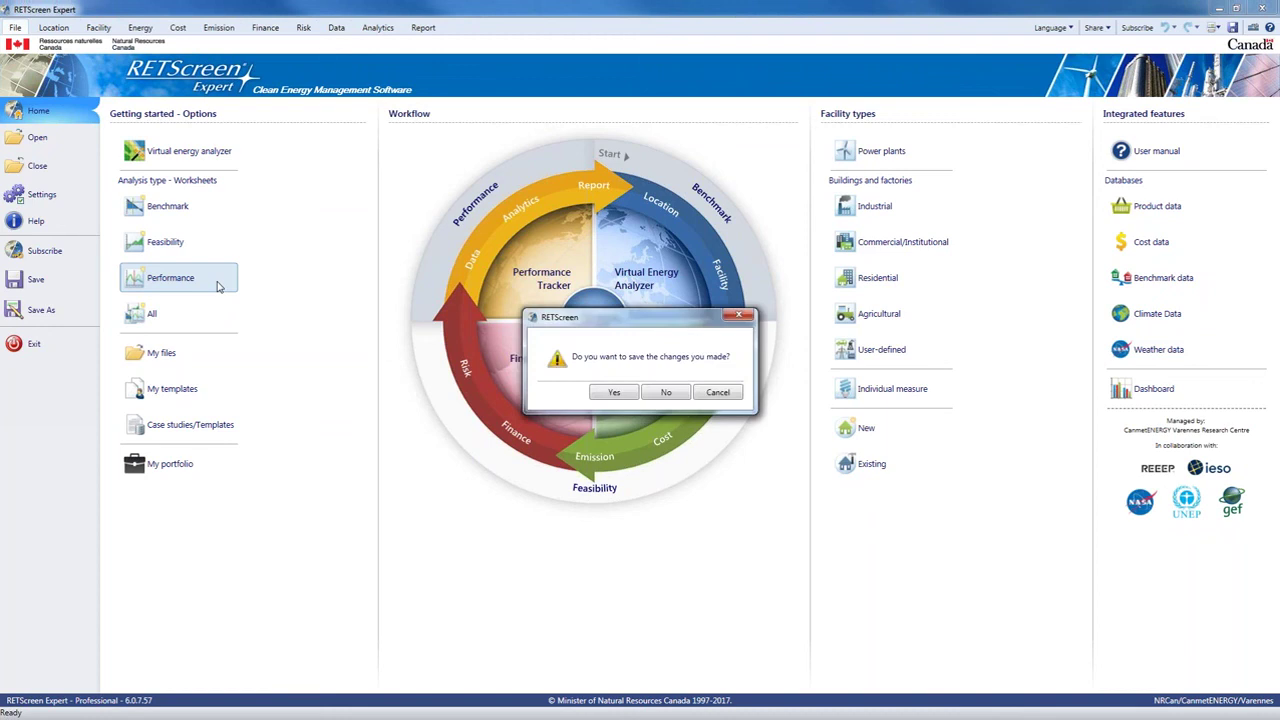
left_click(667, 400)
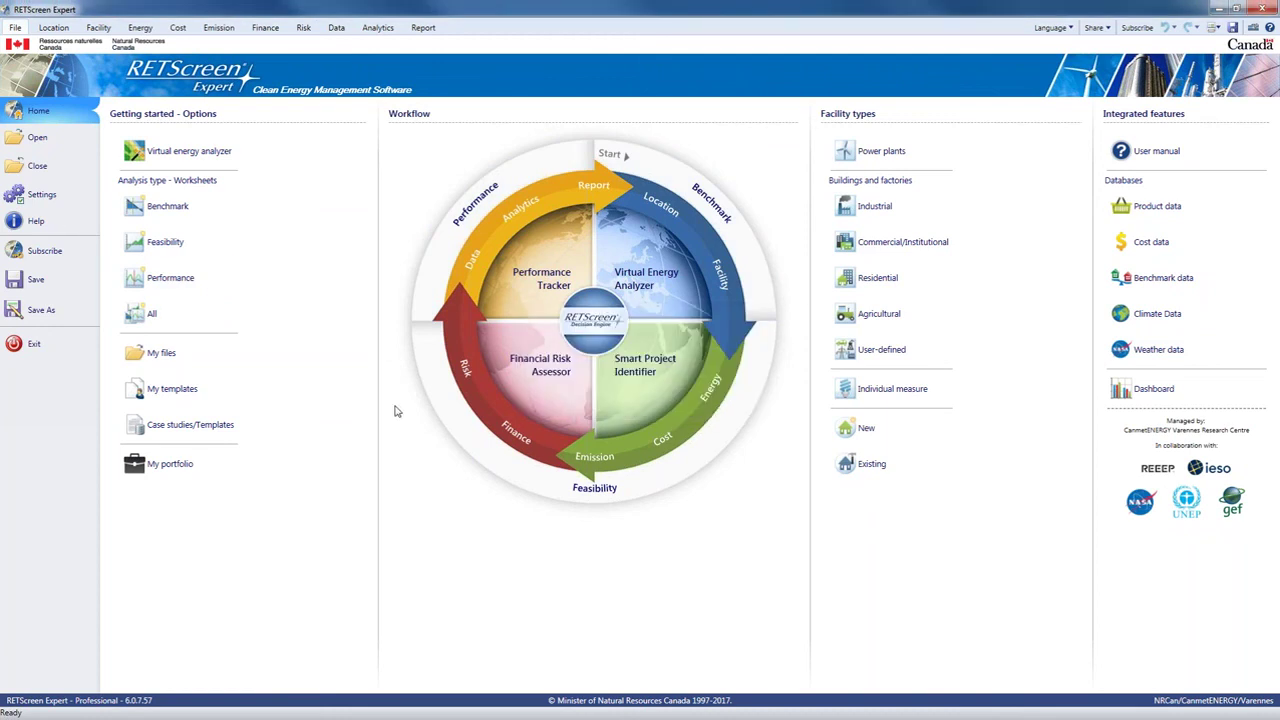
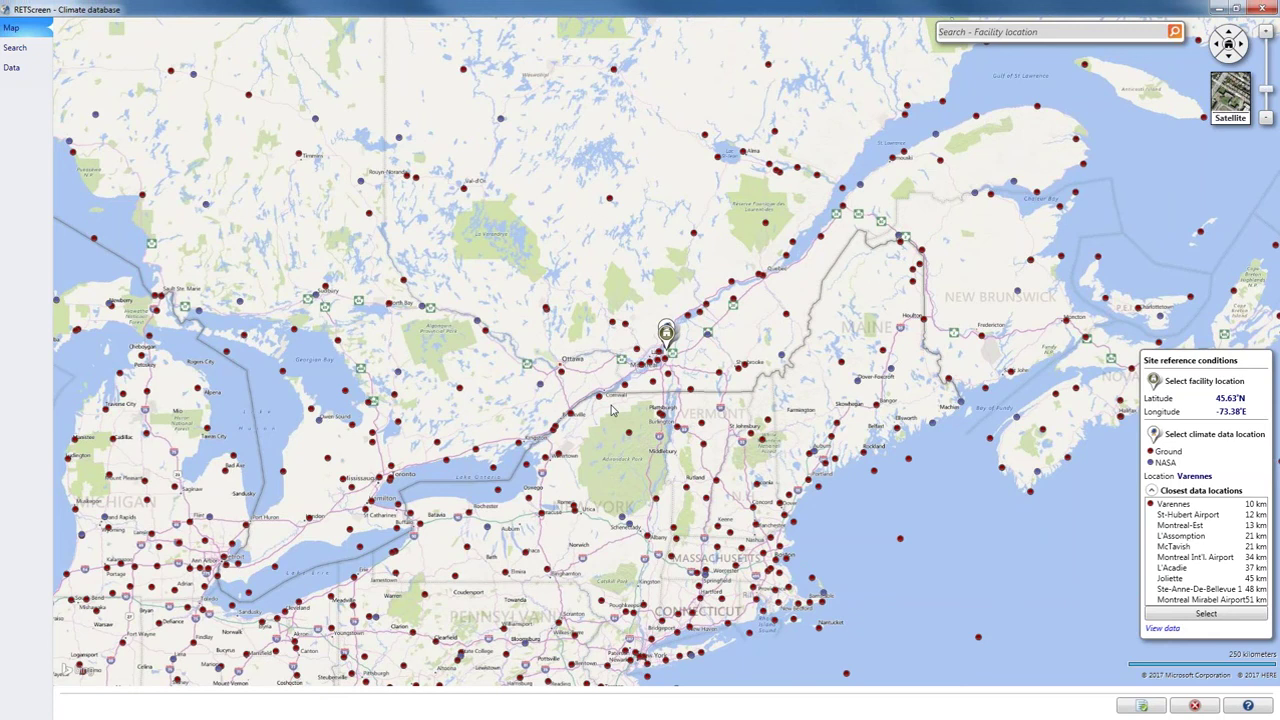
Search the climate database map for the facility location Burns Lake, BC
left_click(1039, 38)
type("Burns Lake, BC")
key("Return")
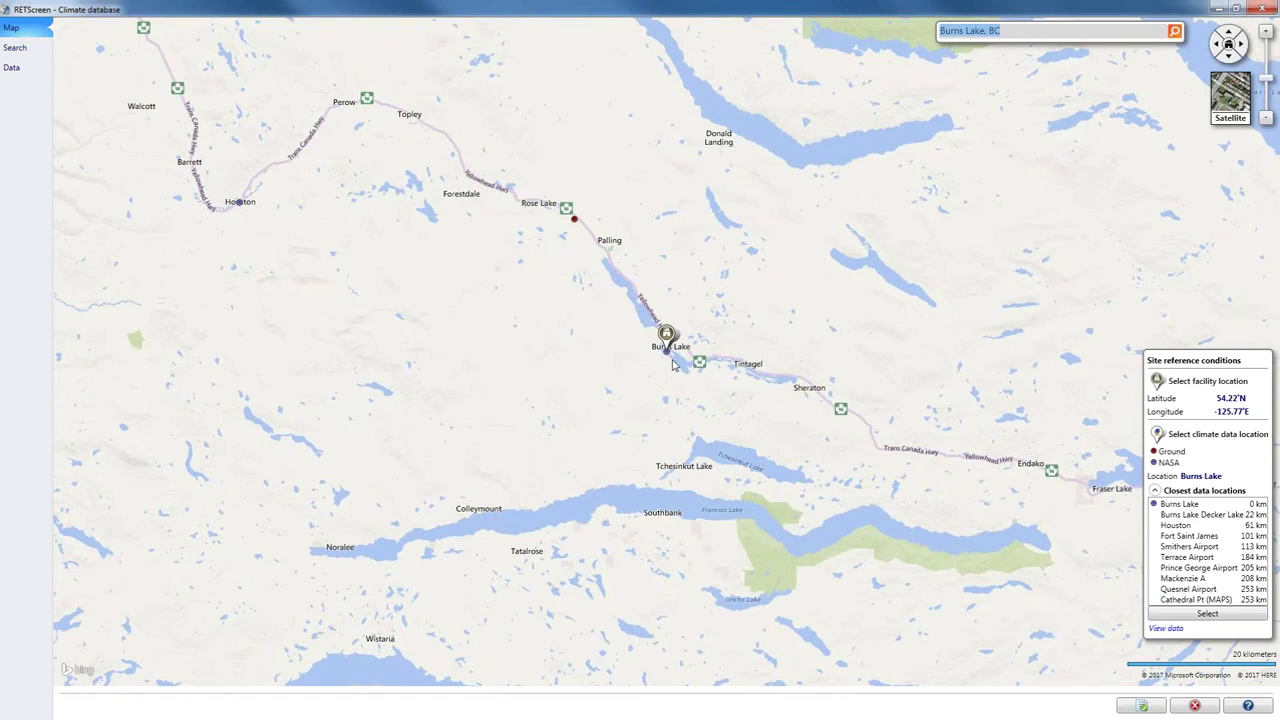
Place the facility location marker in the town of Burns Lake, near 3rd Ave and Brown St
scroll(673, 366, "up", 1)
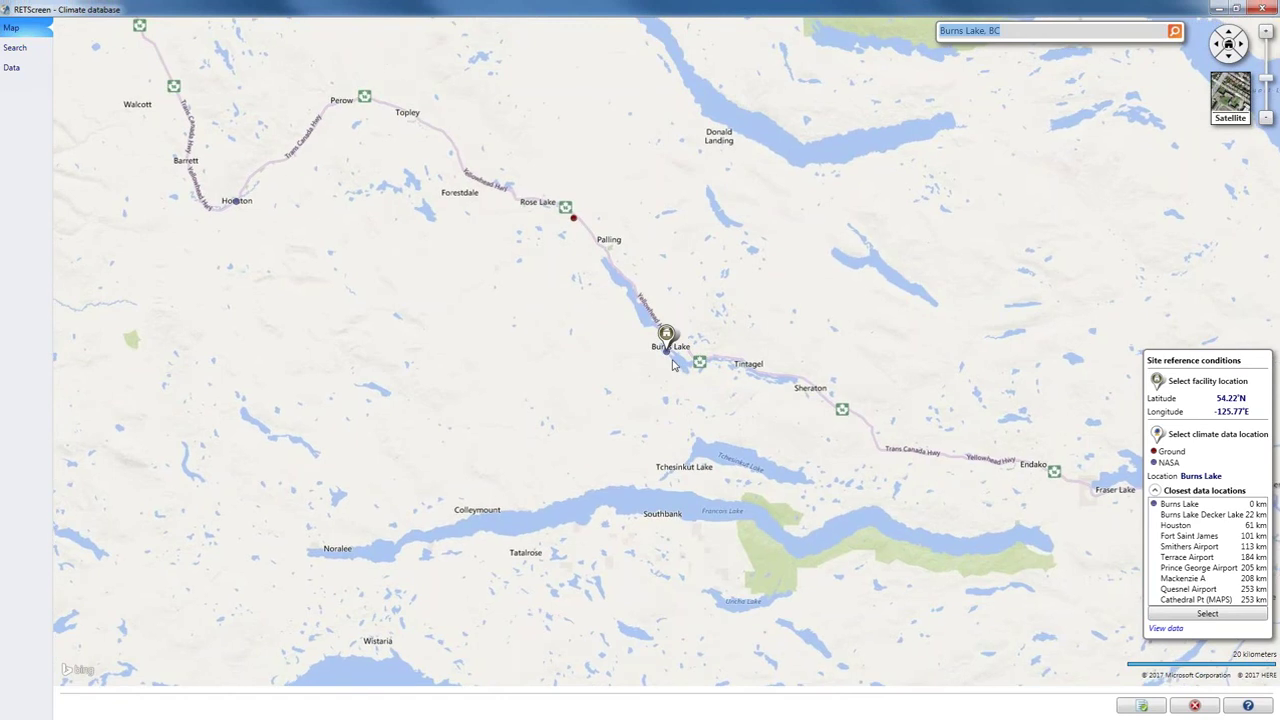
scroll(673, 366, "up", 2)
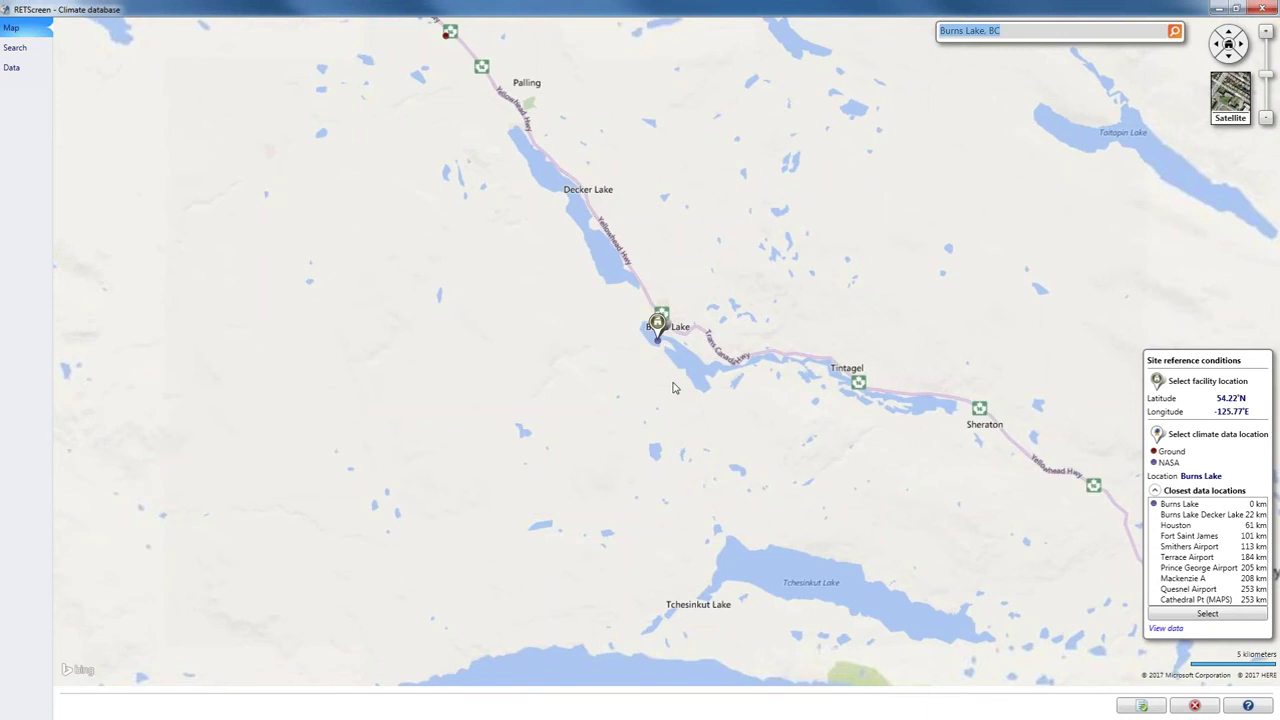
scroll(673, 388, "up", 2)
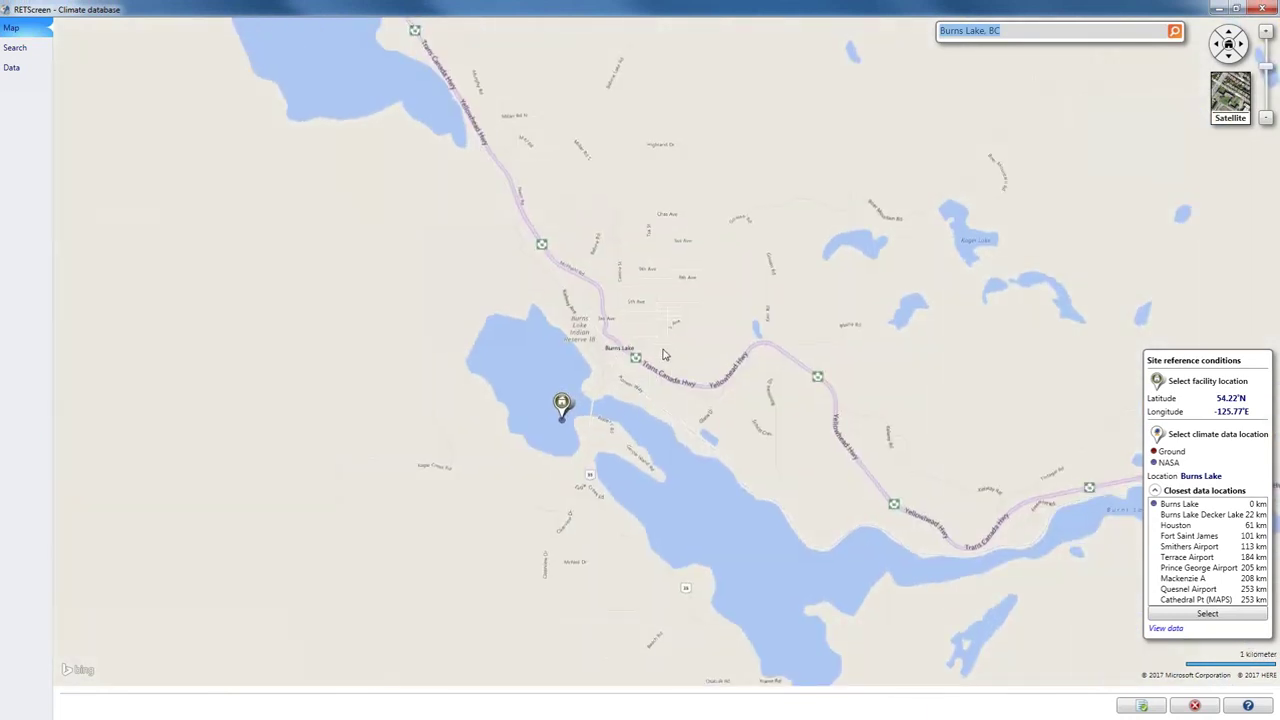
left_click_drag(663, 354, 637, 351)
scroll(665, 349, "up", 1)
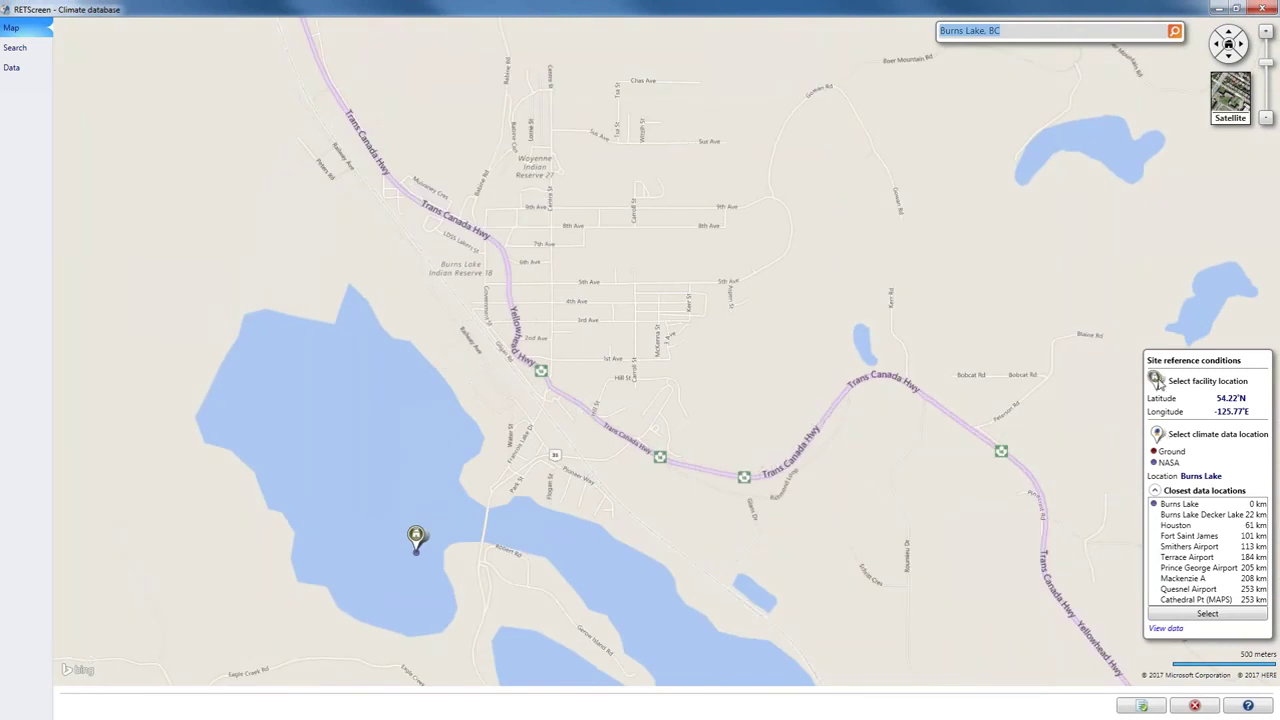
left_click_drag(1156, 381, 609, 320)
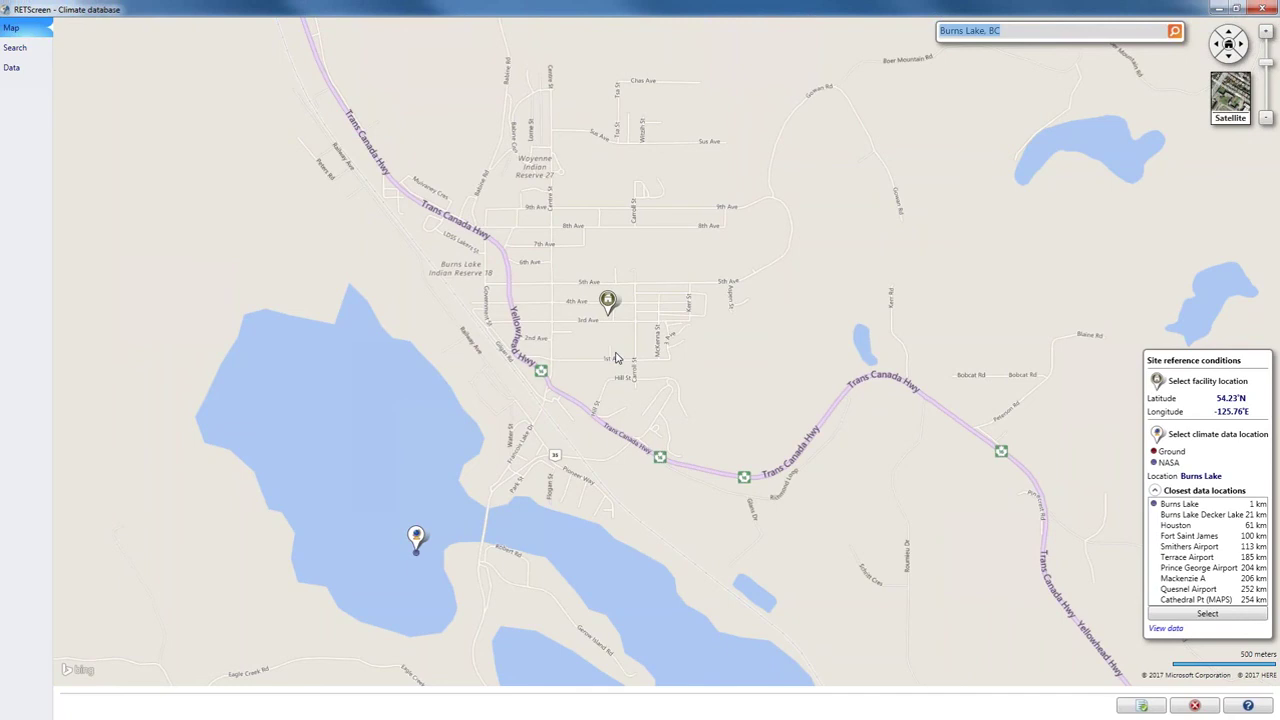
Check the facility marker on satellite imagery and apply the Burns Lake facility and climate data locations to the project
scroll(616, 358, "up", 1)
scroll(616, 358, "up", 1)
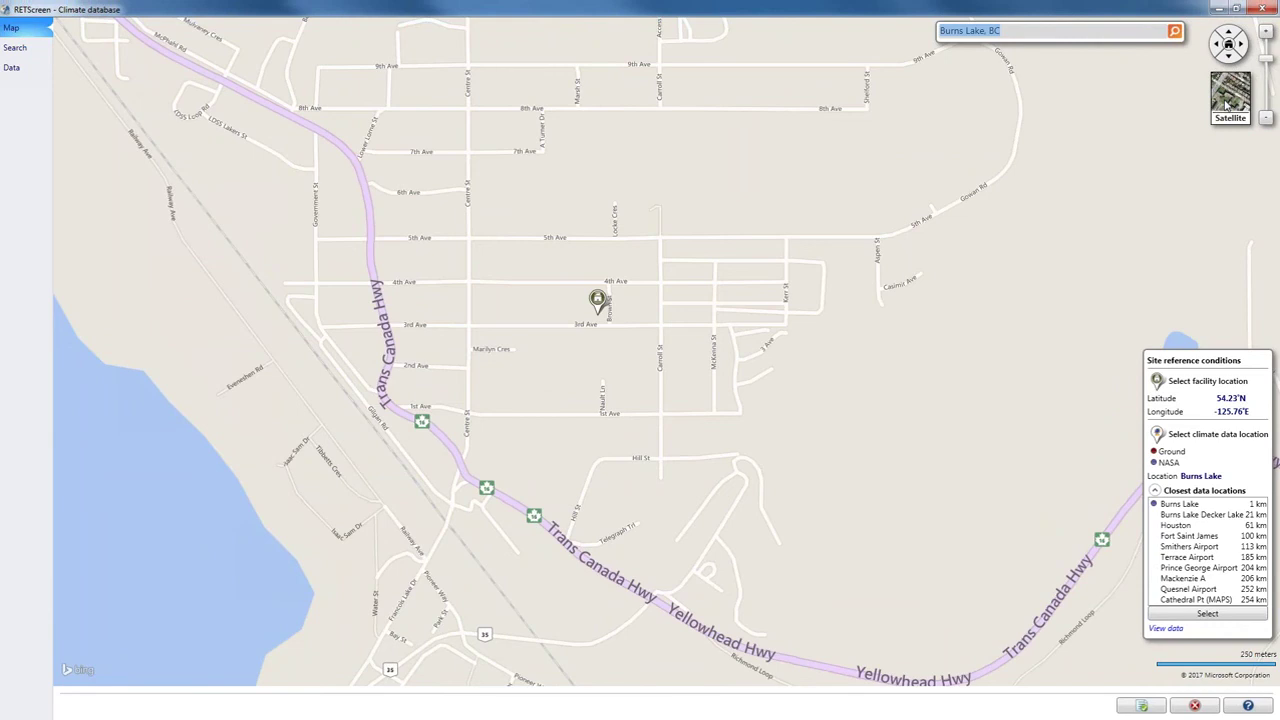
left_click(1226, 104)
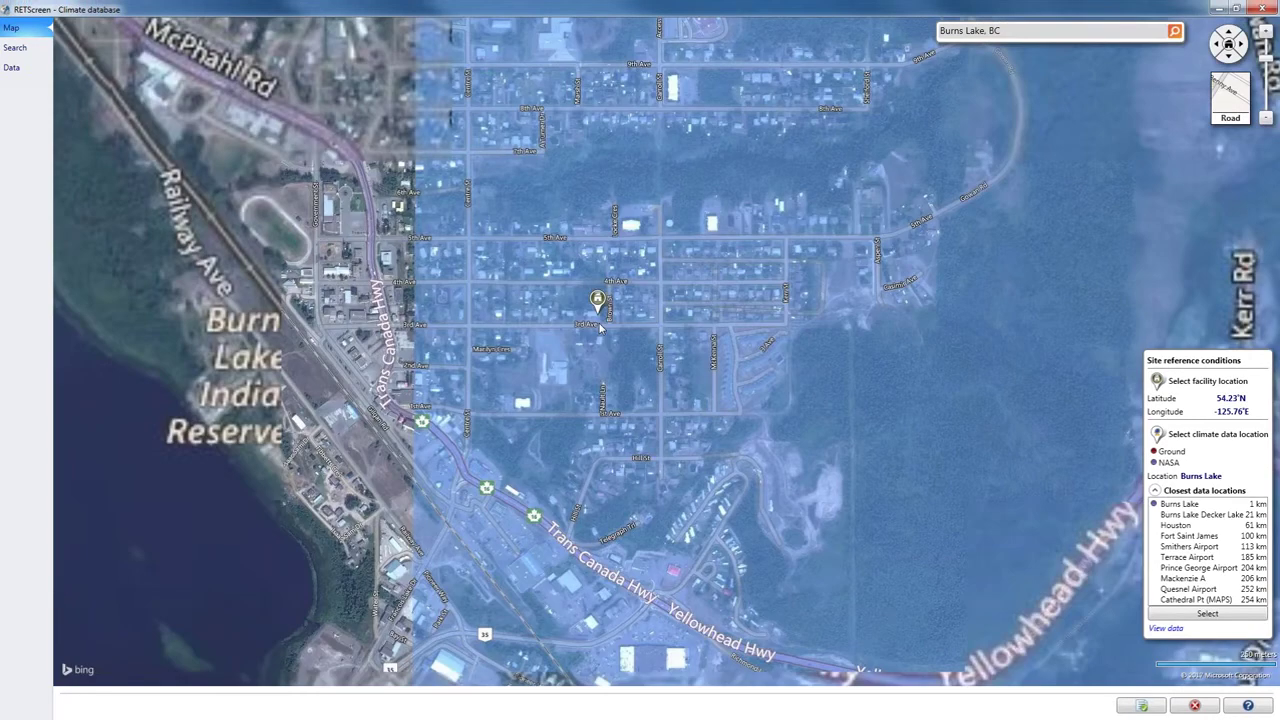
scroll(600, 328, "up", 2)
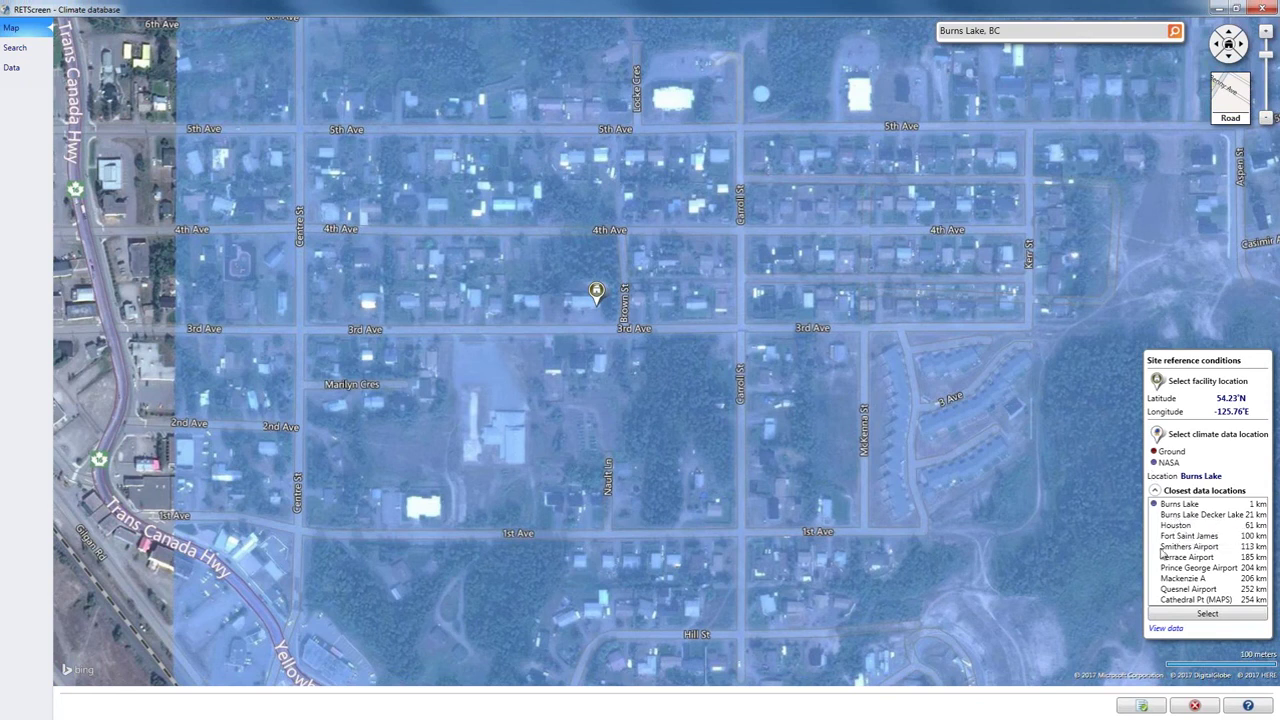
left_click(1135, 712)
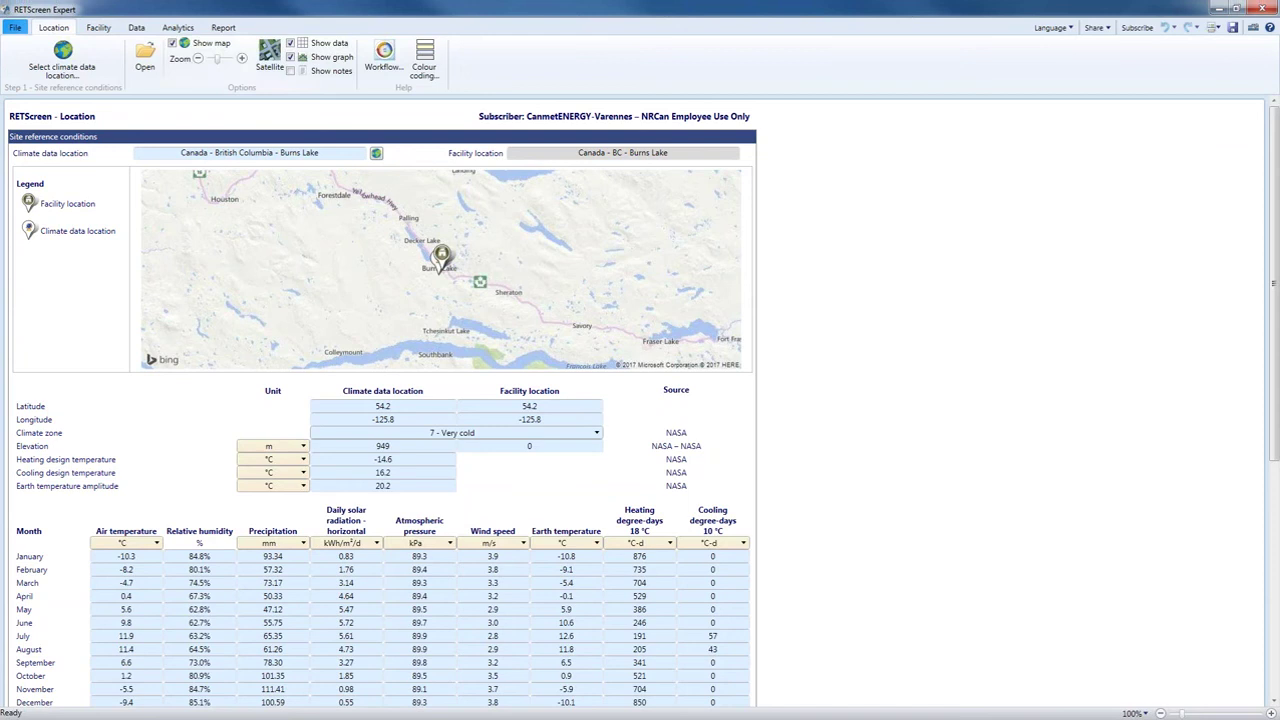
Examine the site reference conditions for Burns Lake, including the location map, monthly climate table and climate graph
left_click(241, 59)
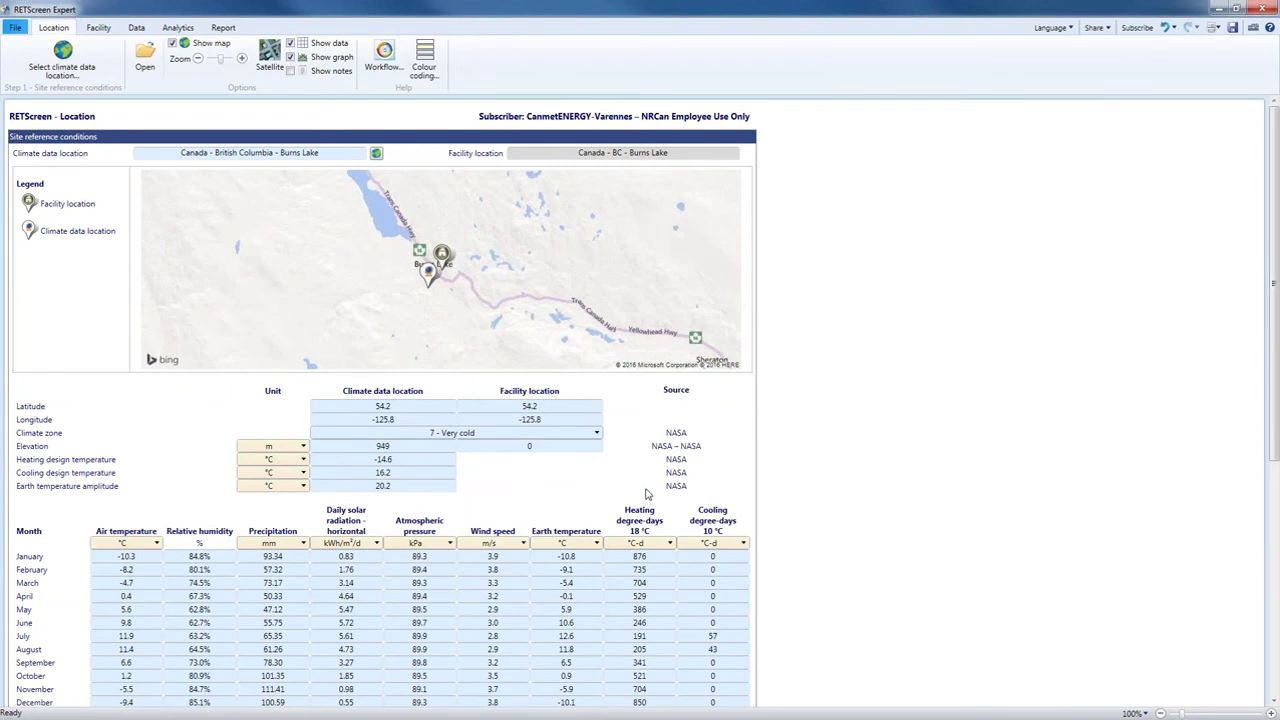
scroll(646, 494, "down", 1)
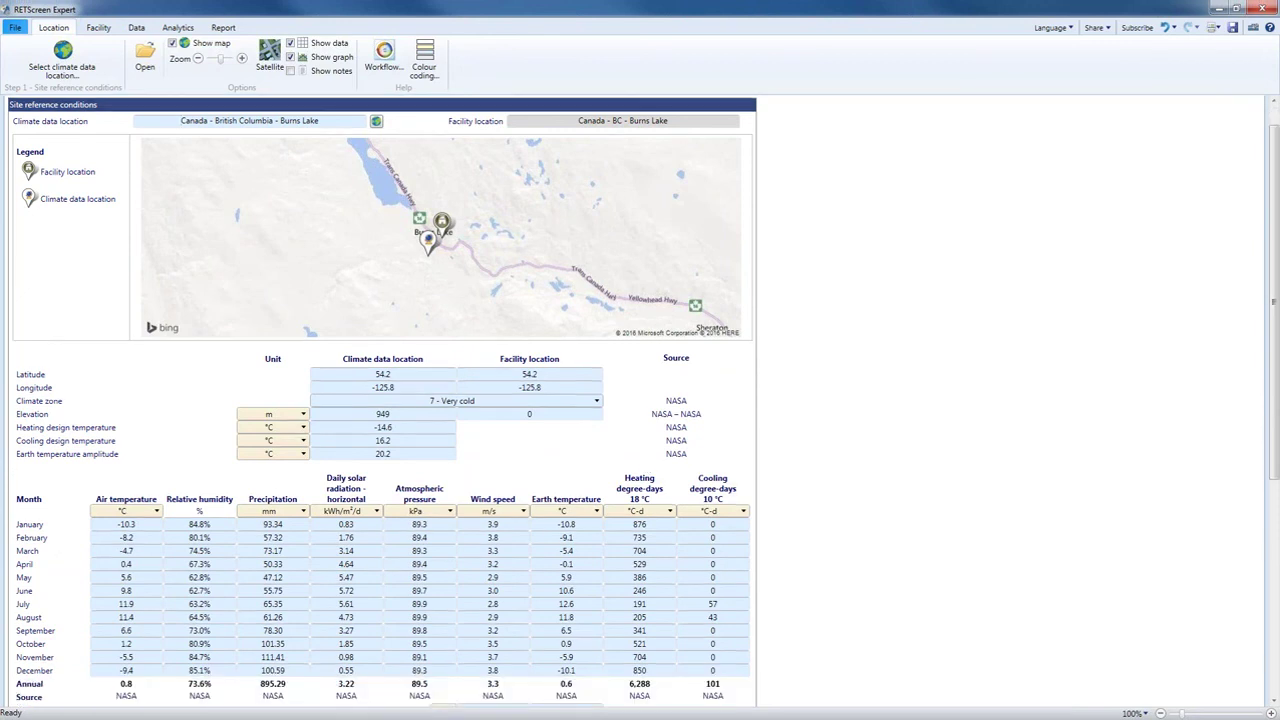
scroll(393, 477, "down", 3)
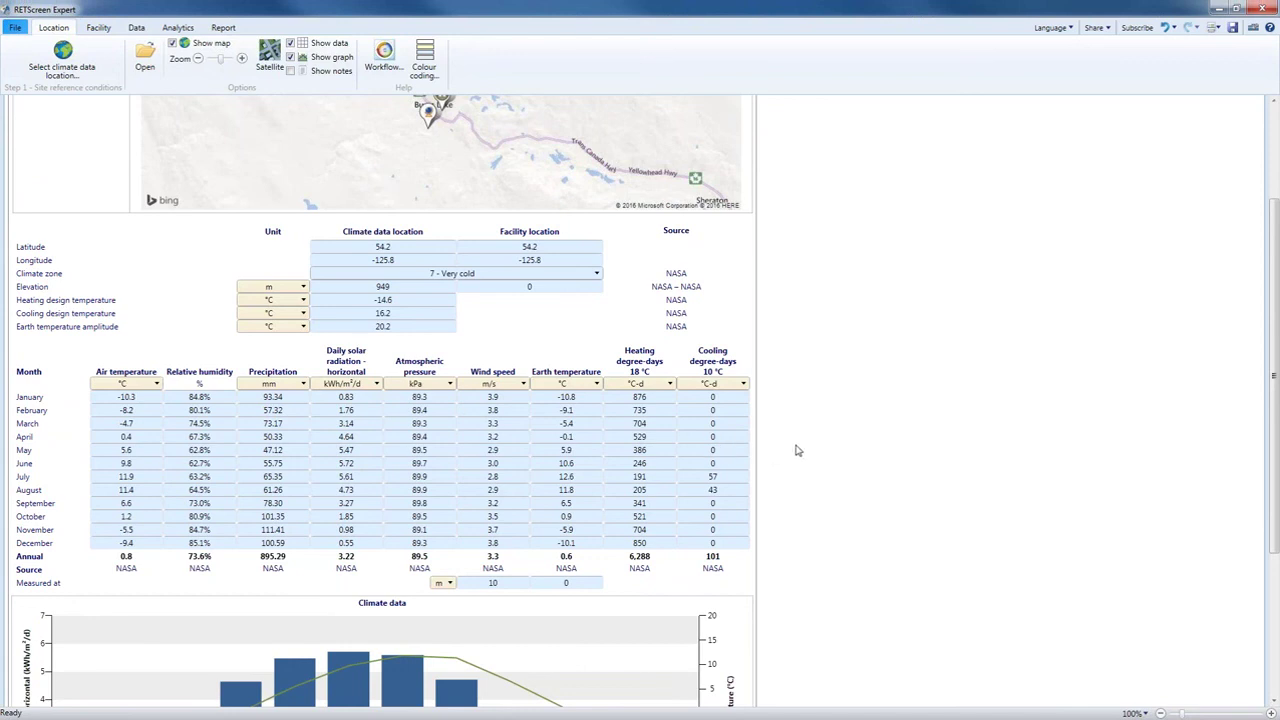
scroll(797, 451, "down", 1)
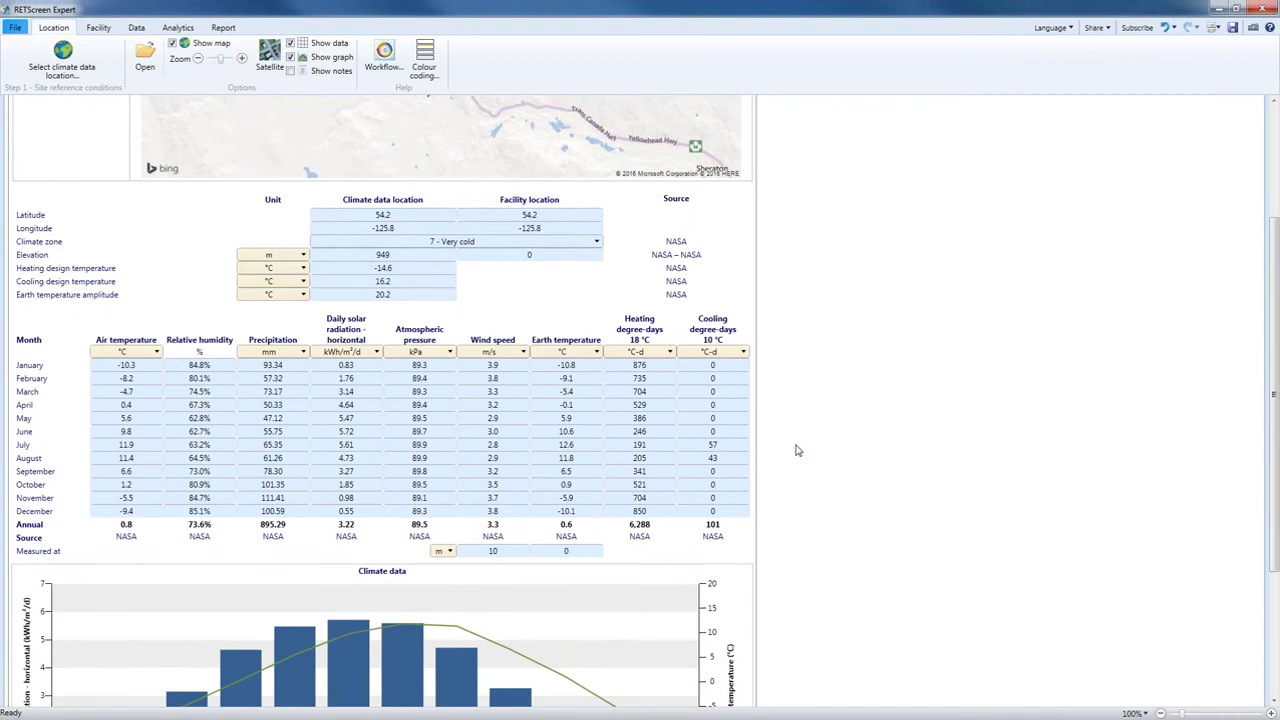
scroll(760, 460, "down", 5)
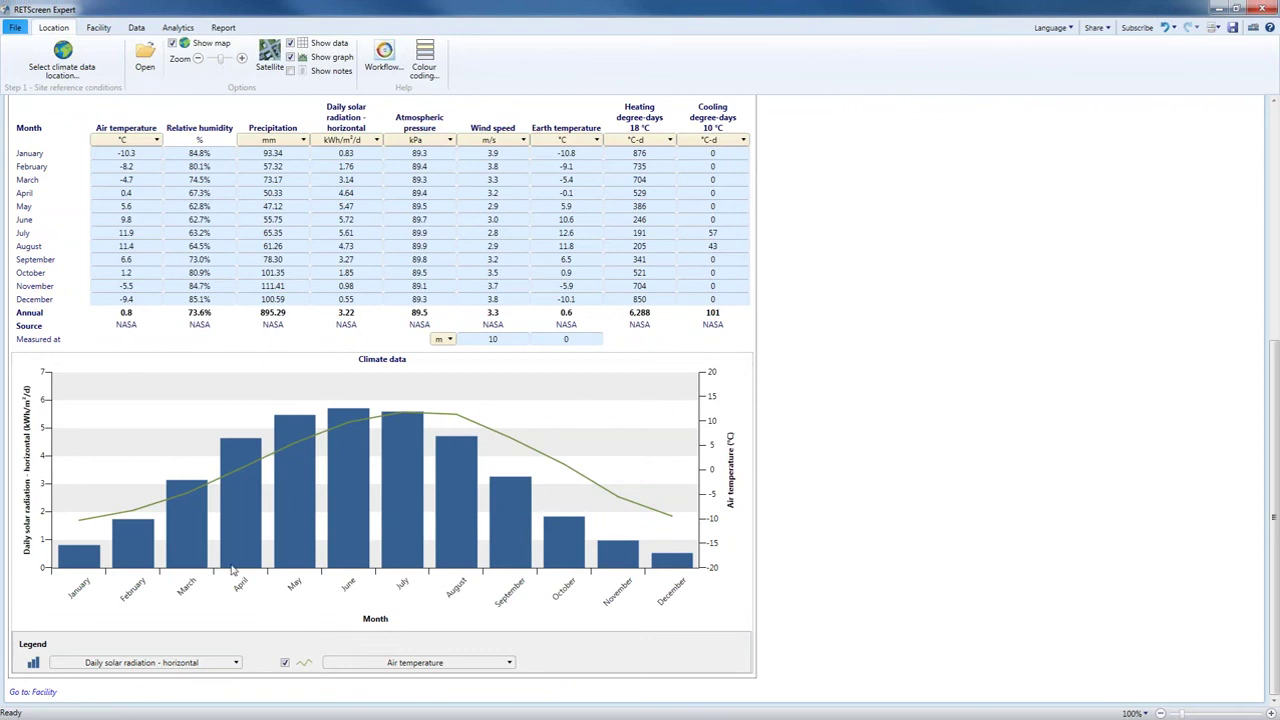
Show heating degree-days as the bars of the climate data graph
left_click(200, 663)
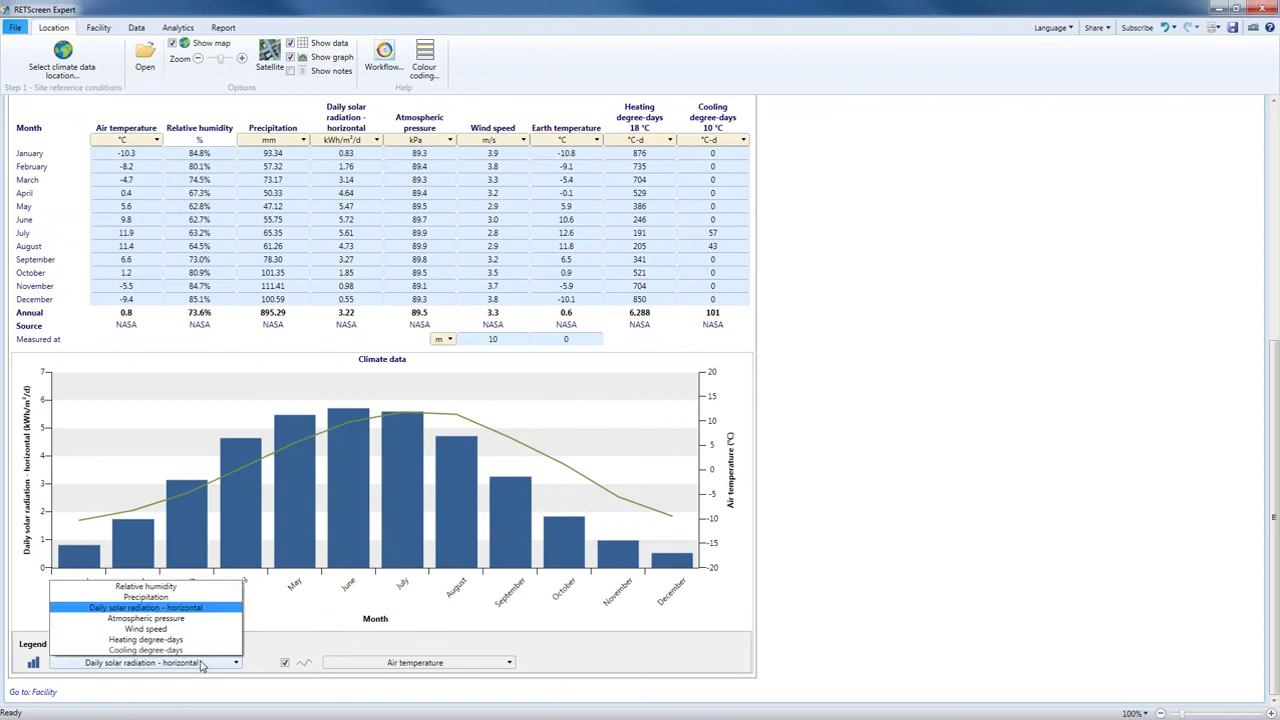
left_click(199, 598)
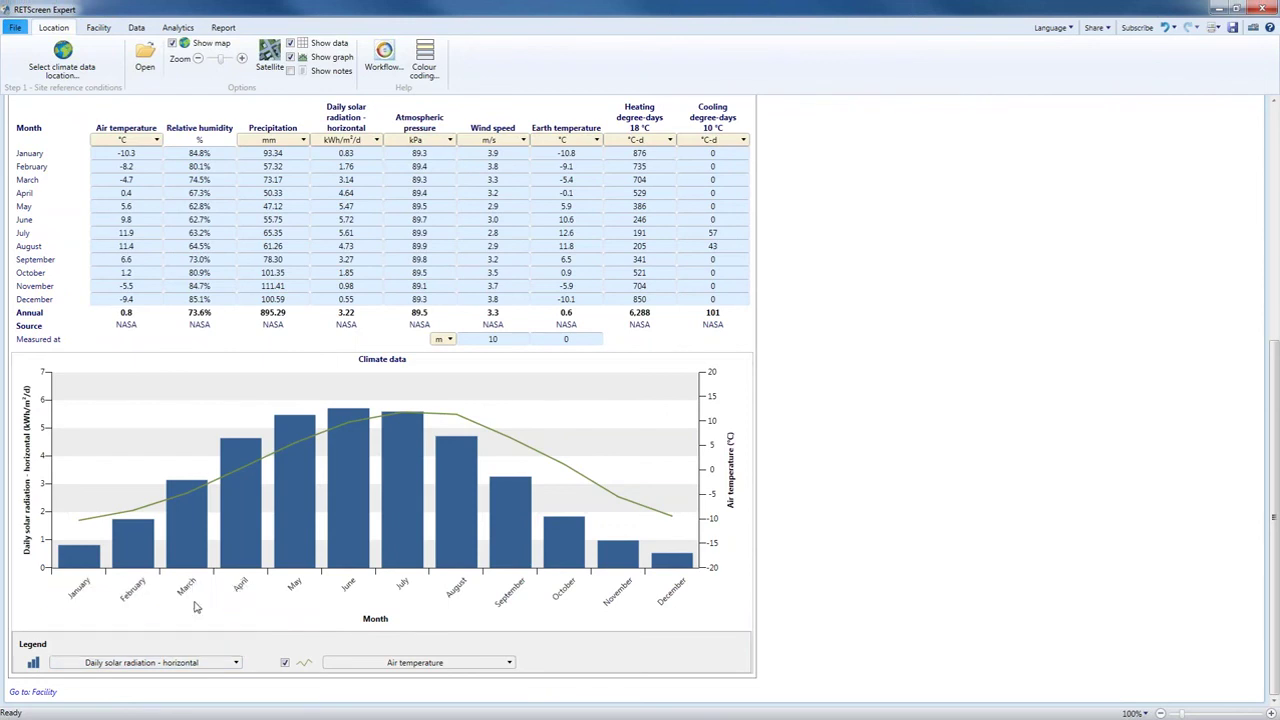
left_click(199, 665)
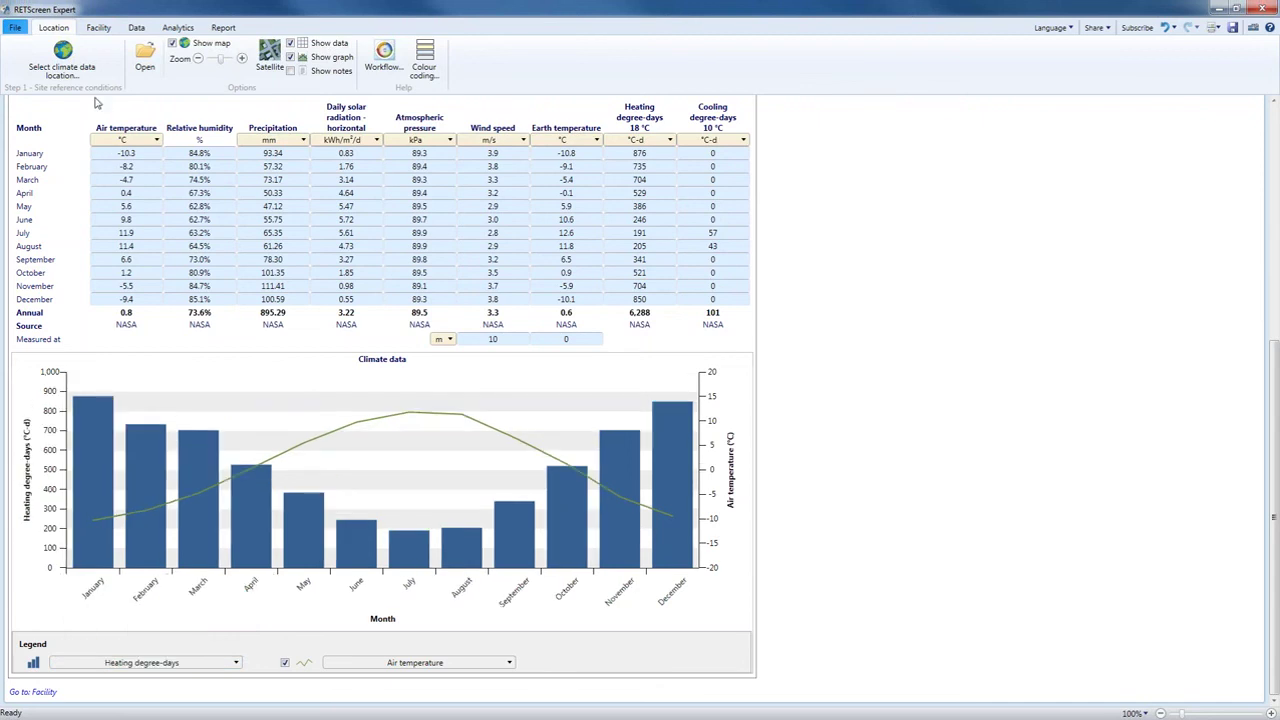
Set the facility type to Commercial/Institutional in the facility information
left_click(99, 28)
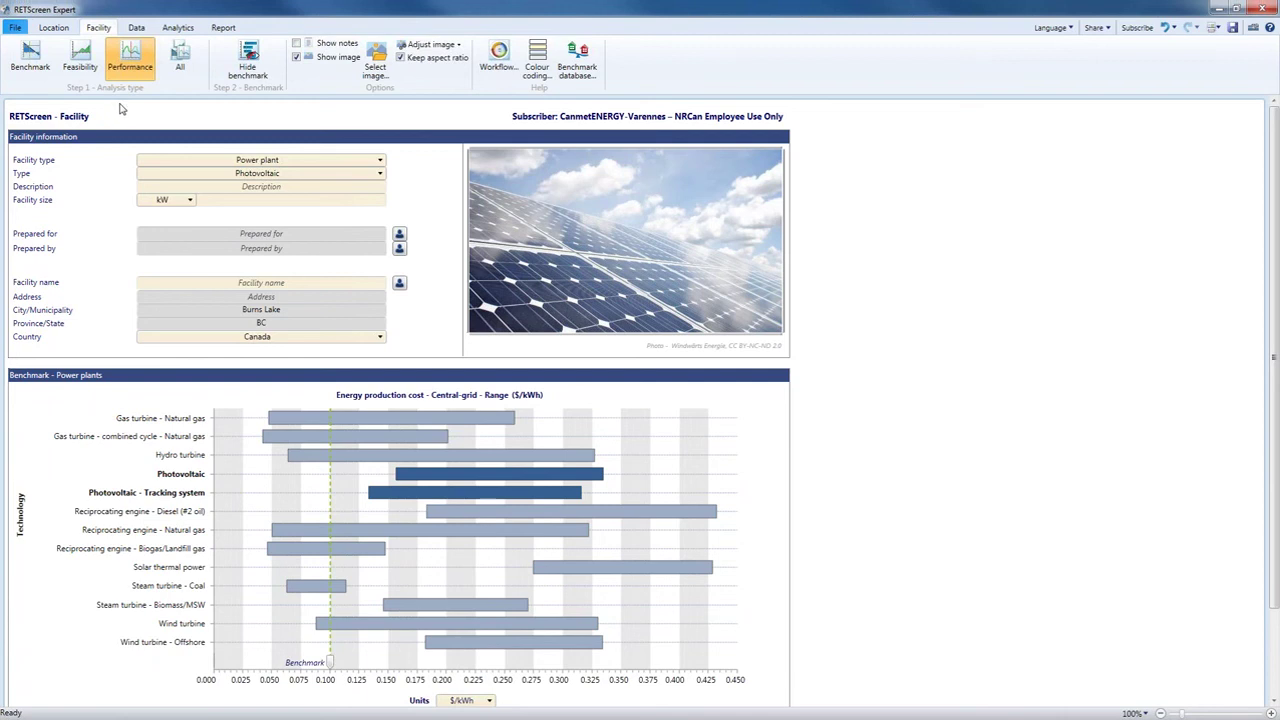
left_click(376, 162)
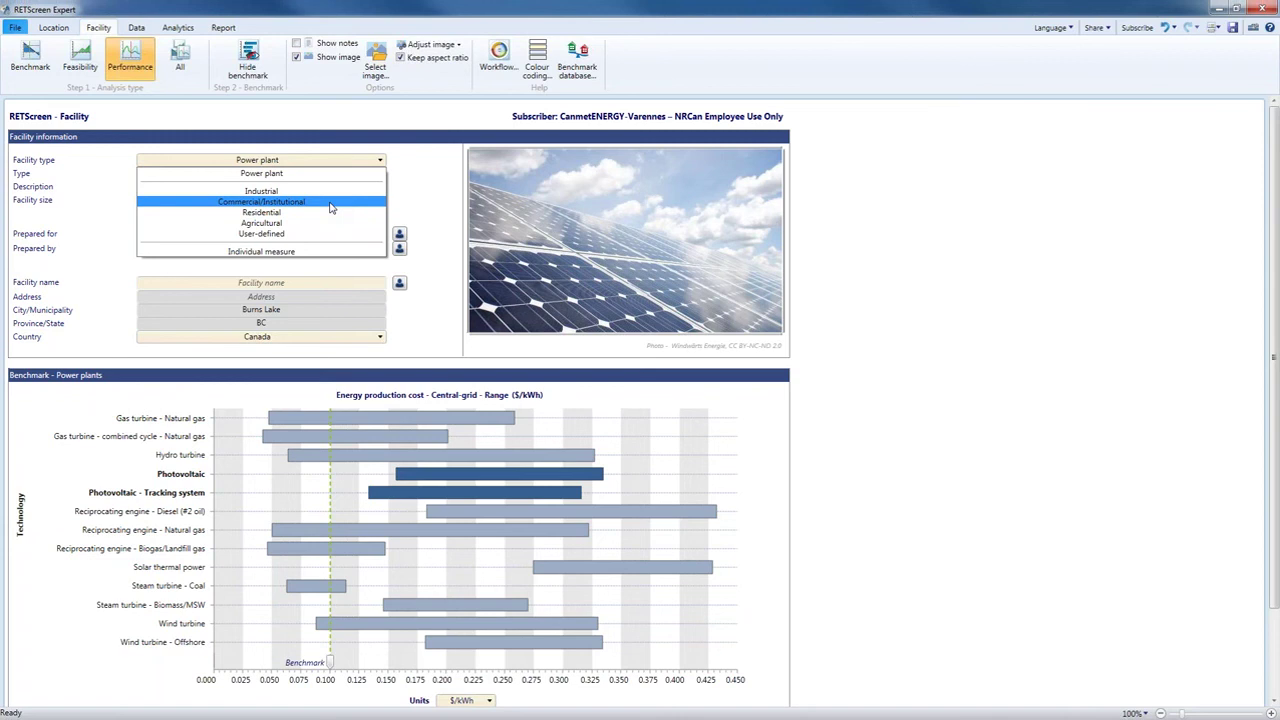
left_click(330, 207)
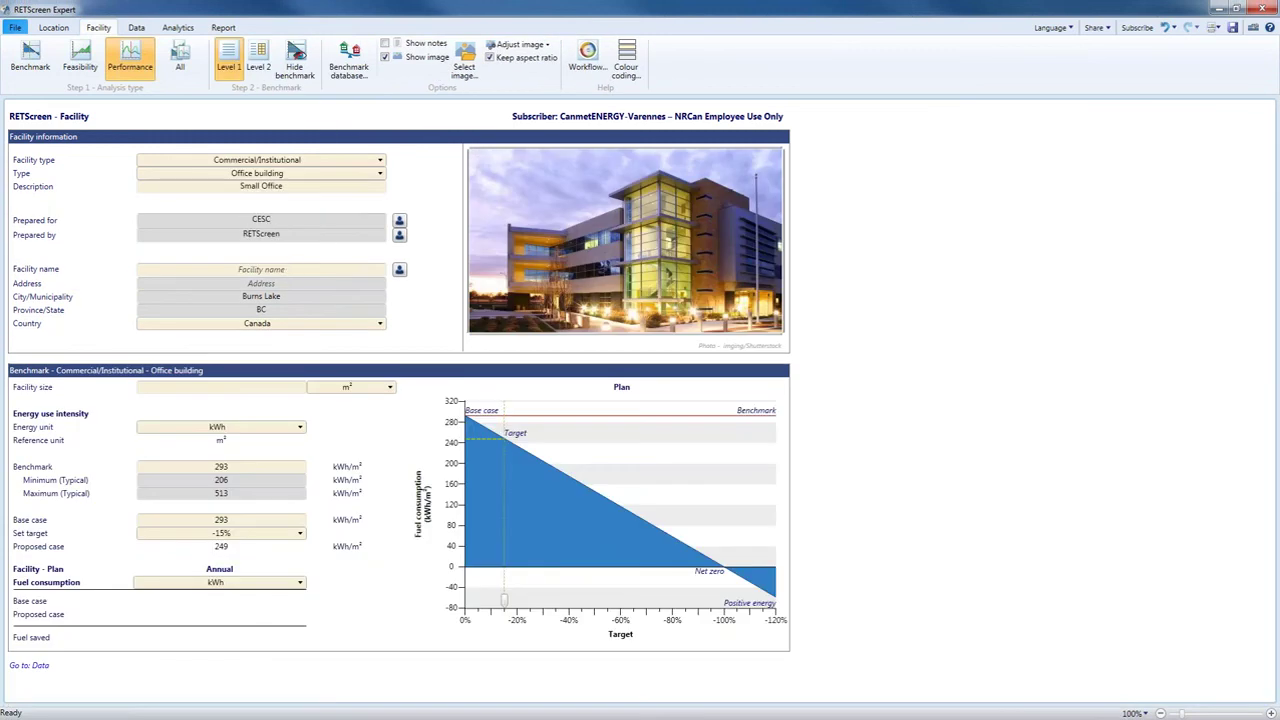
Enter QC as the province in the additional "Prepared by" information and accept it
left_click(399, 236)
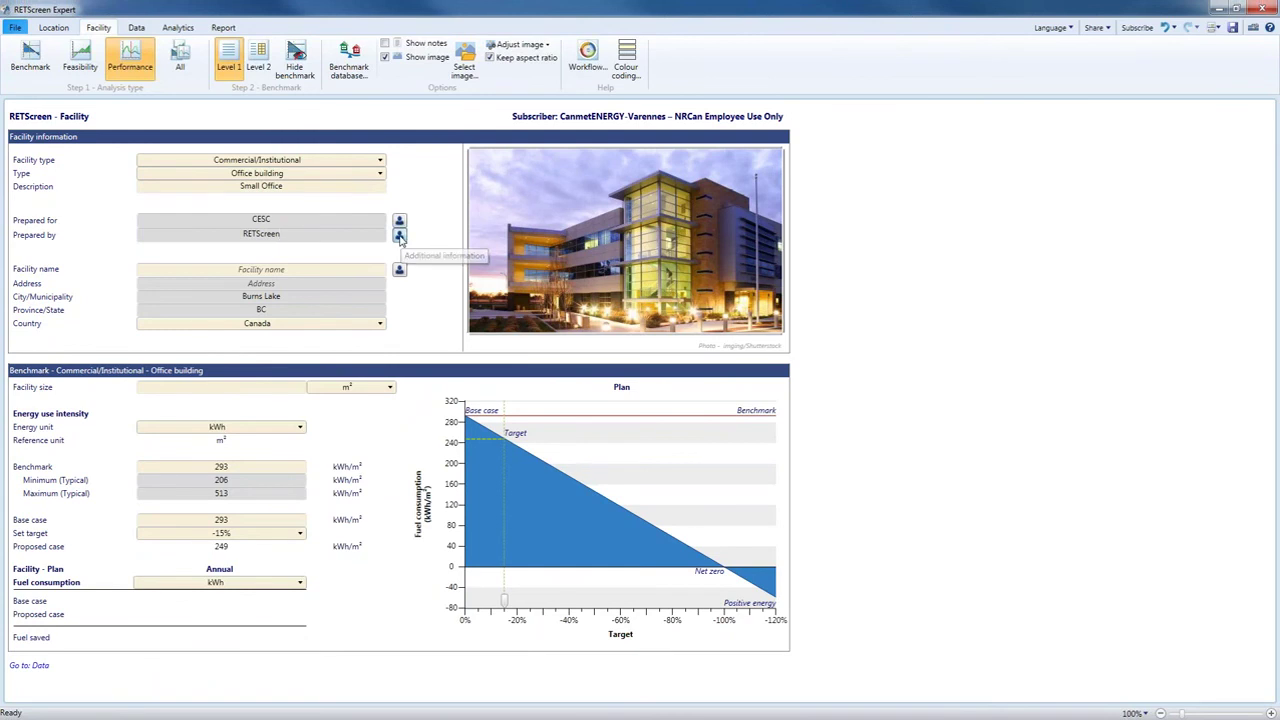
left_click(671, 323)
type("QC")
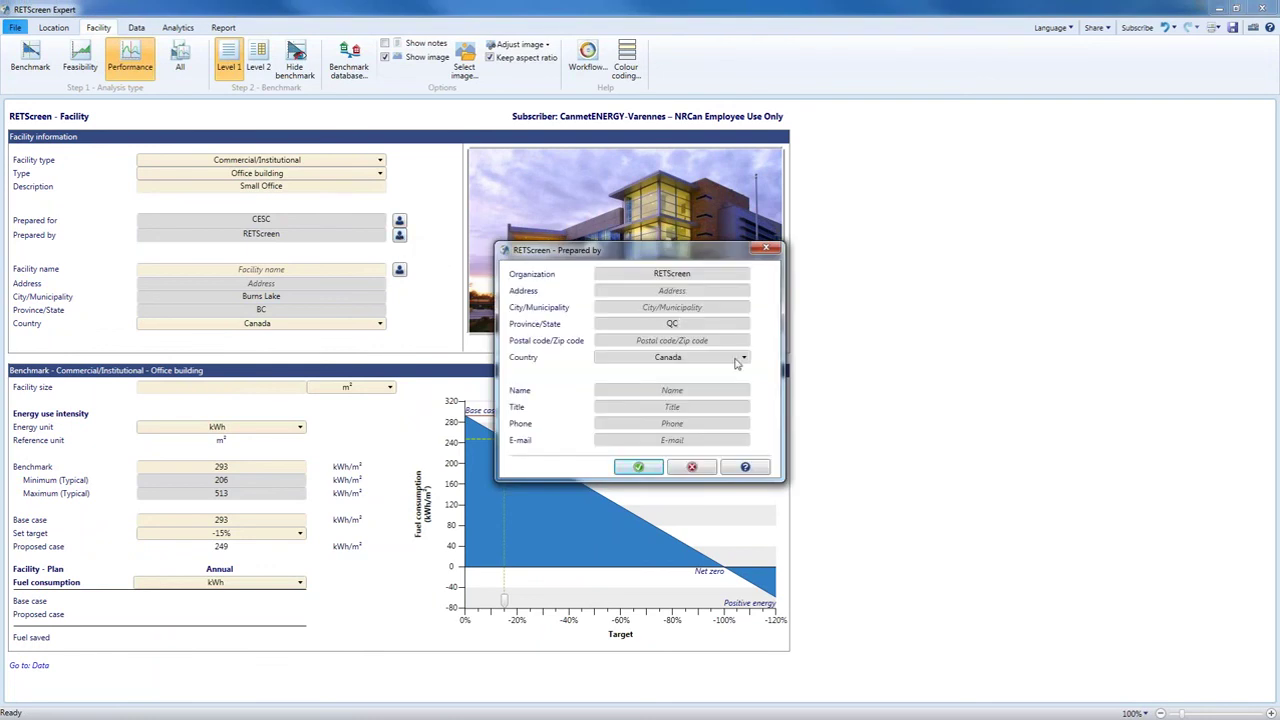
left_click(651, 469)
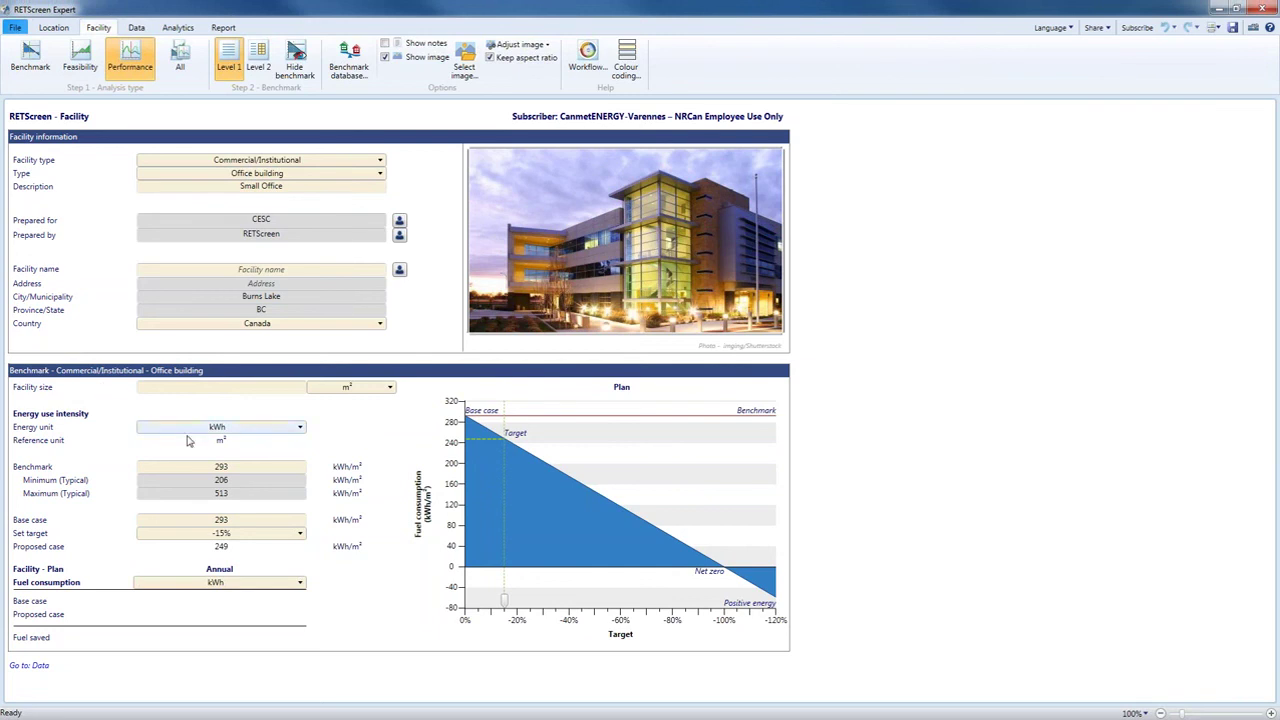
Set the office building's facility size to 600 m² and the energy use intensity unit to GJ
left_click(226, 391)
type("600")
key("Return")
left_click(291, 432)
left_click(282, 460)
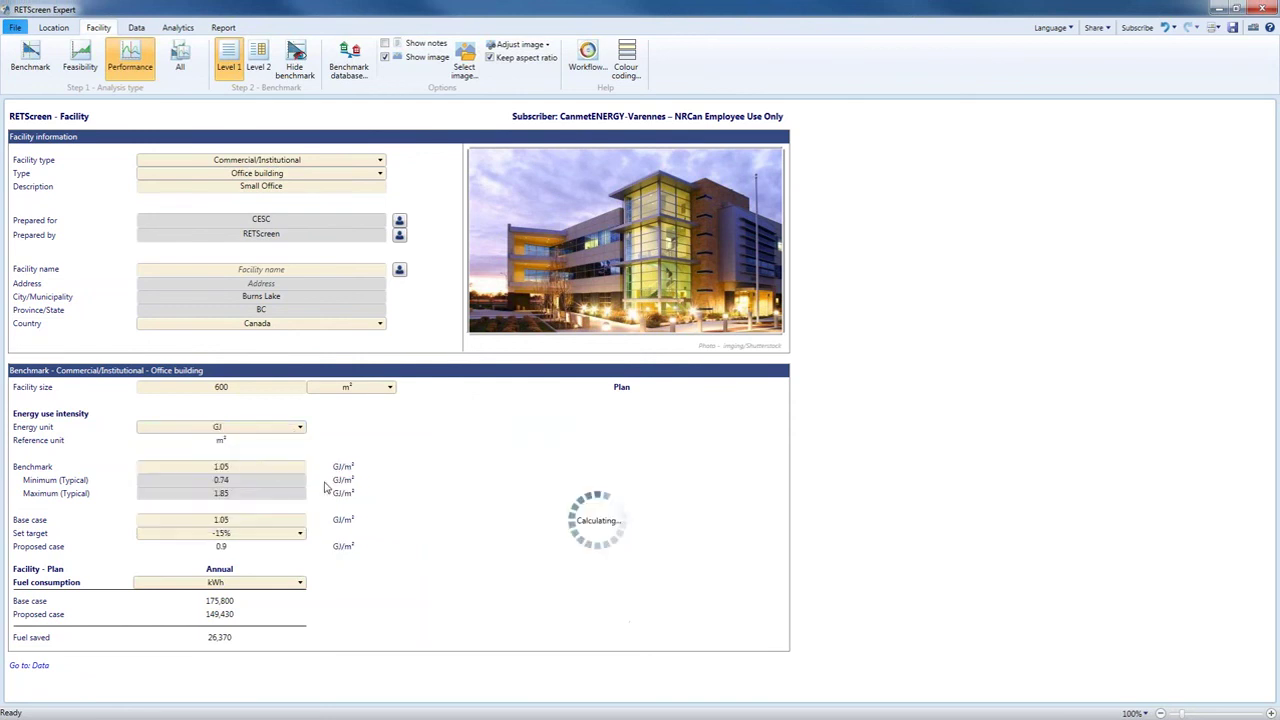
Set the annual fuel consumption unit of the facility plan to GJ
left_click(279, 585)
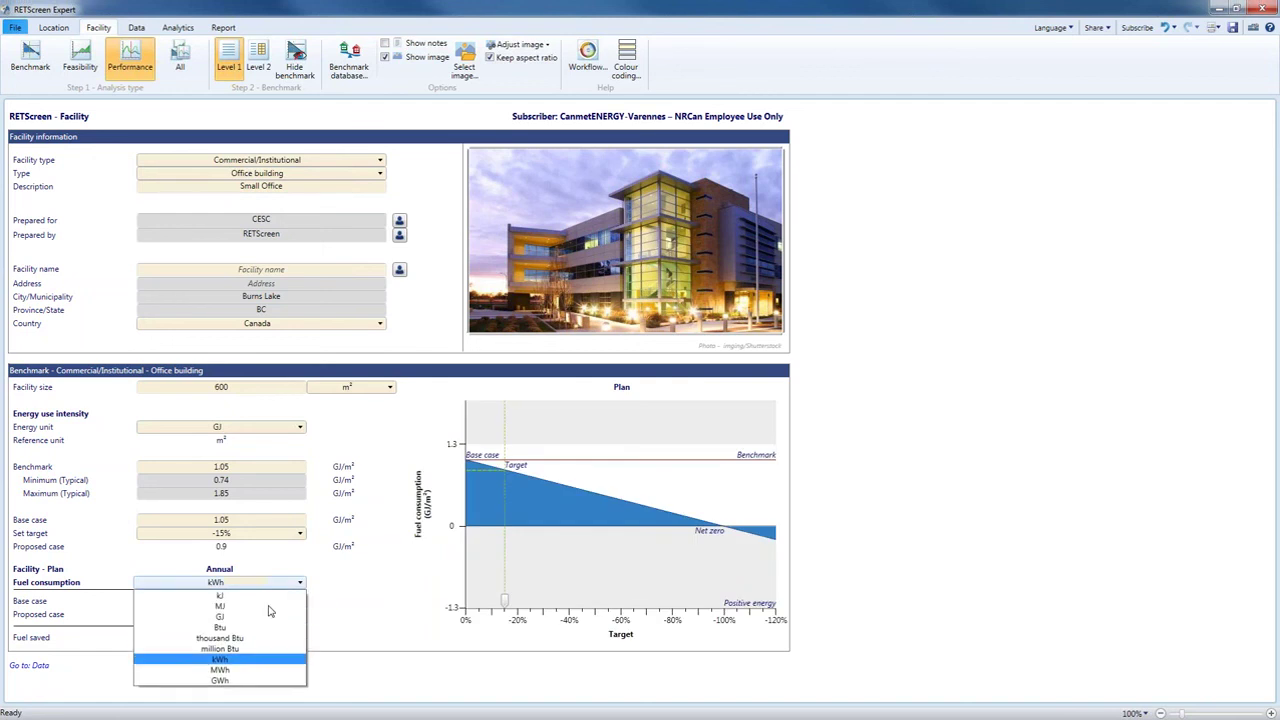
left_click(250, 628)
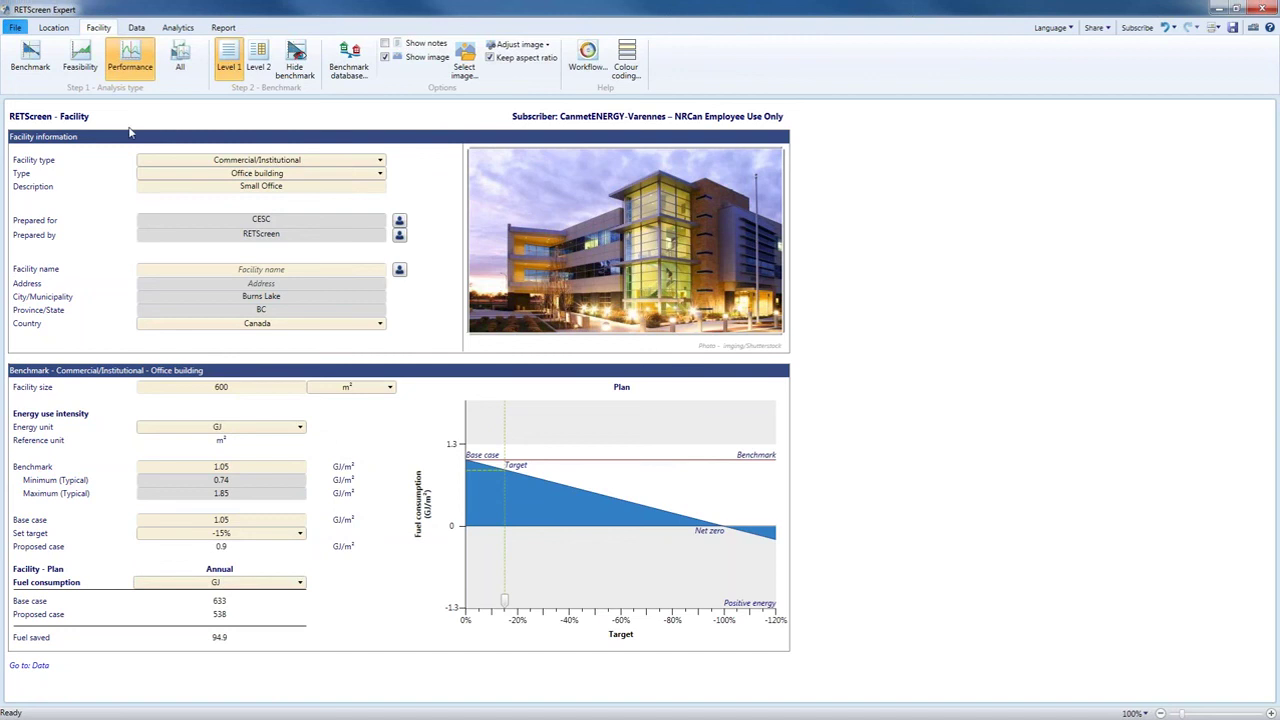
Go to the Data worksheet and widen the pane listing the data sets
left_click(139, 28)
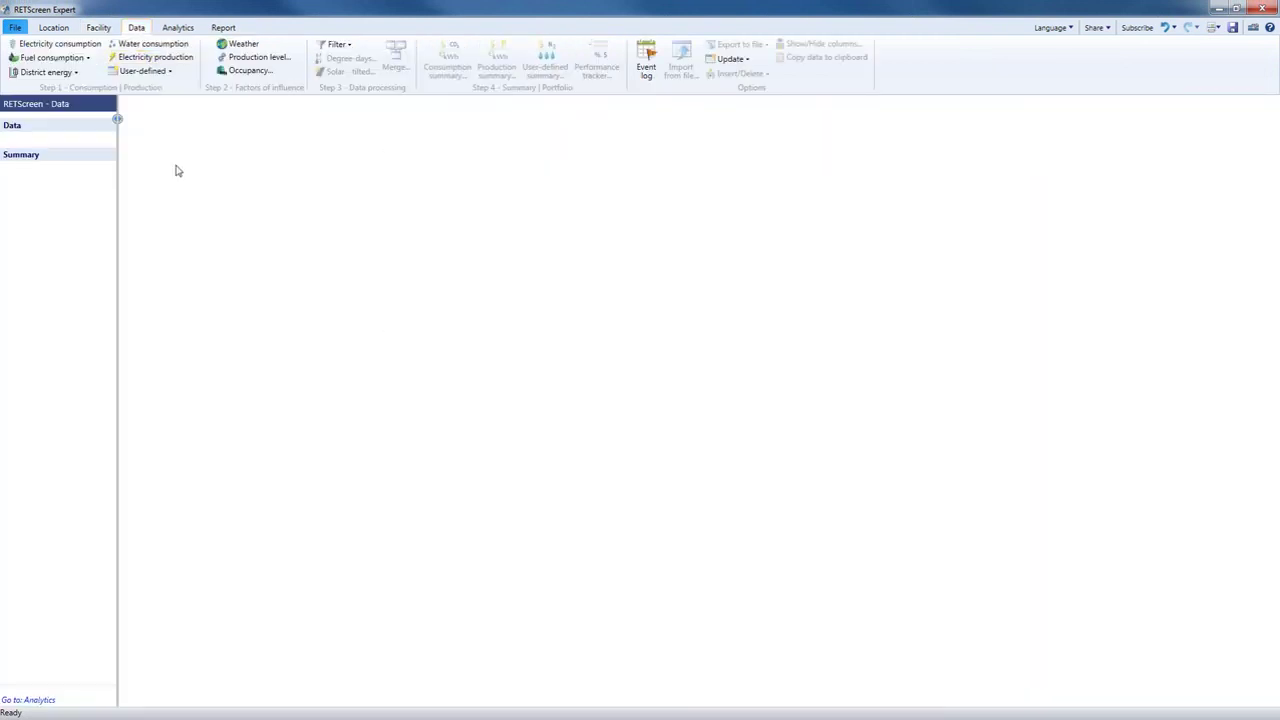
left_click_drag(117, 116, 168, 118)
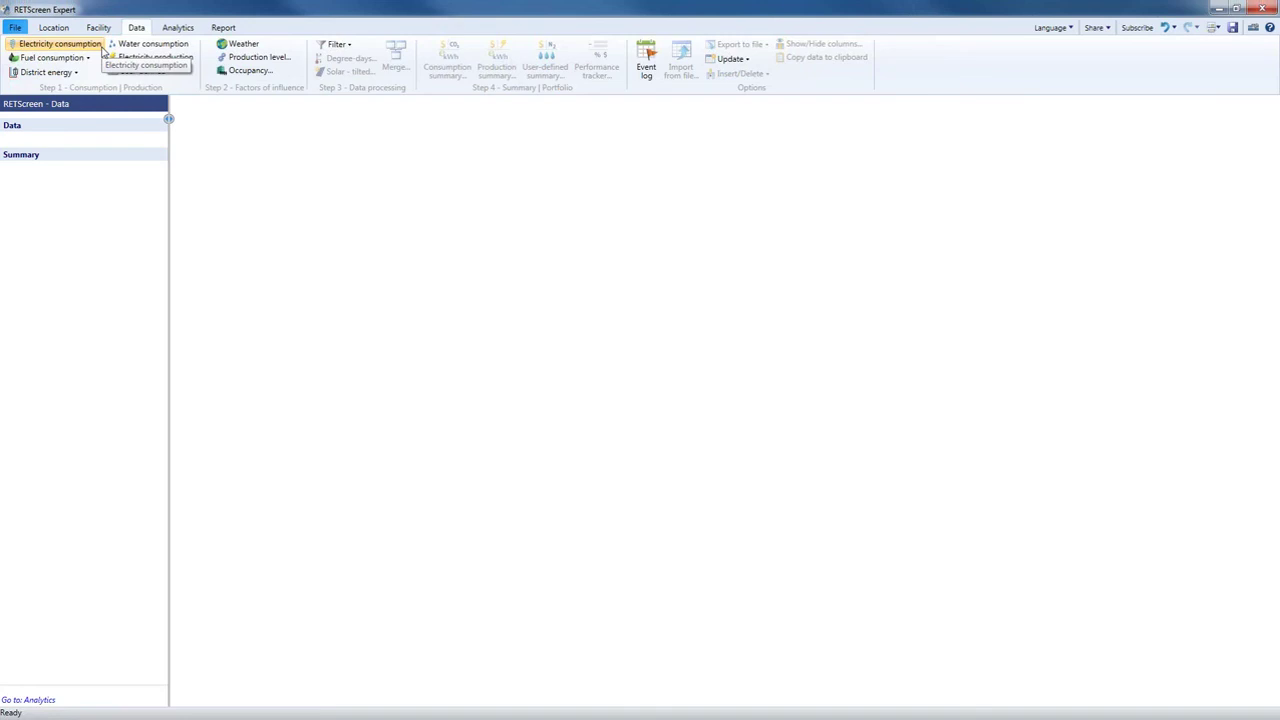
left_click(74, 74)
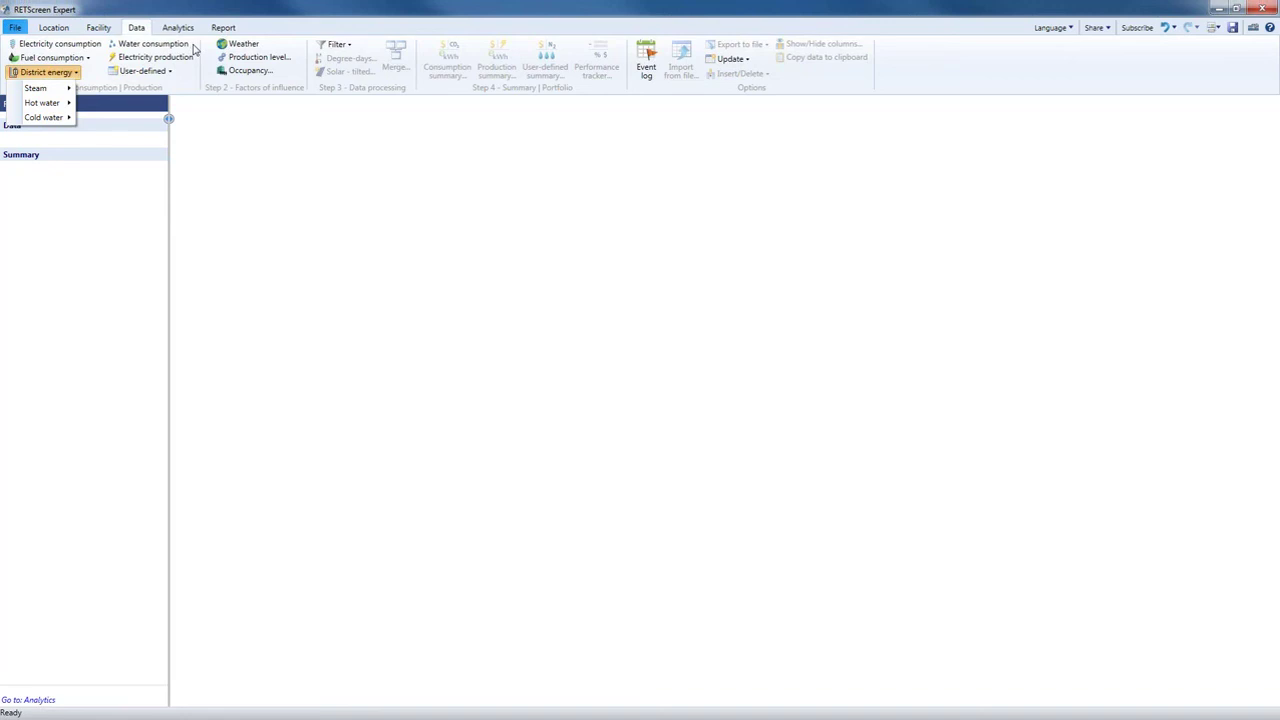
left_click(96, 77)
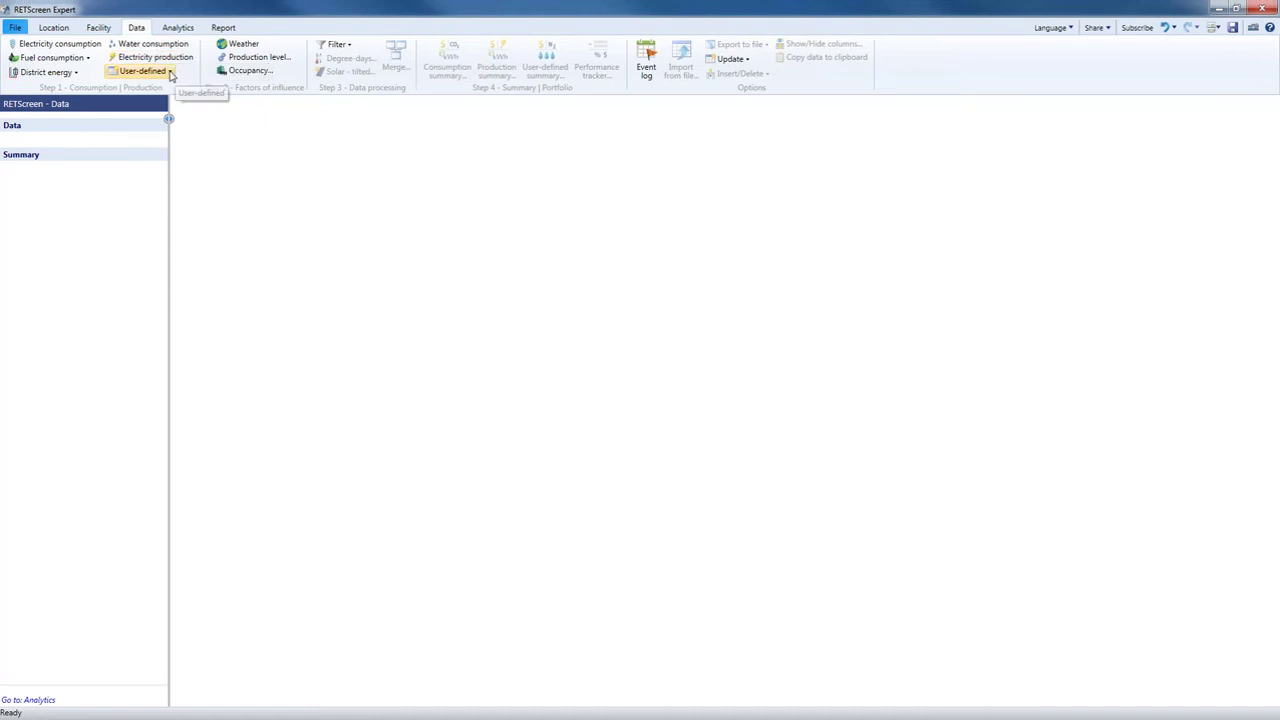
left_click(170, 72)
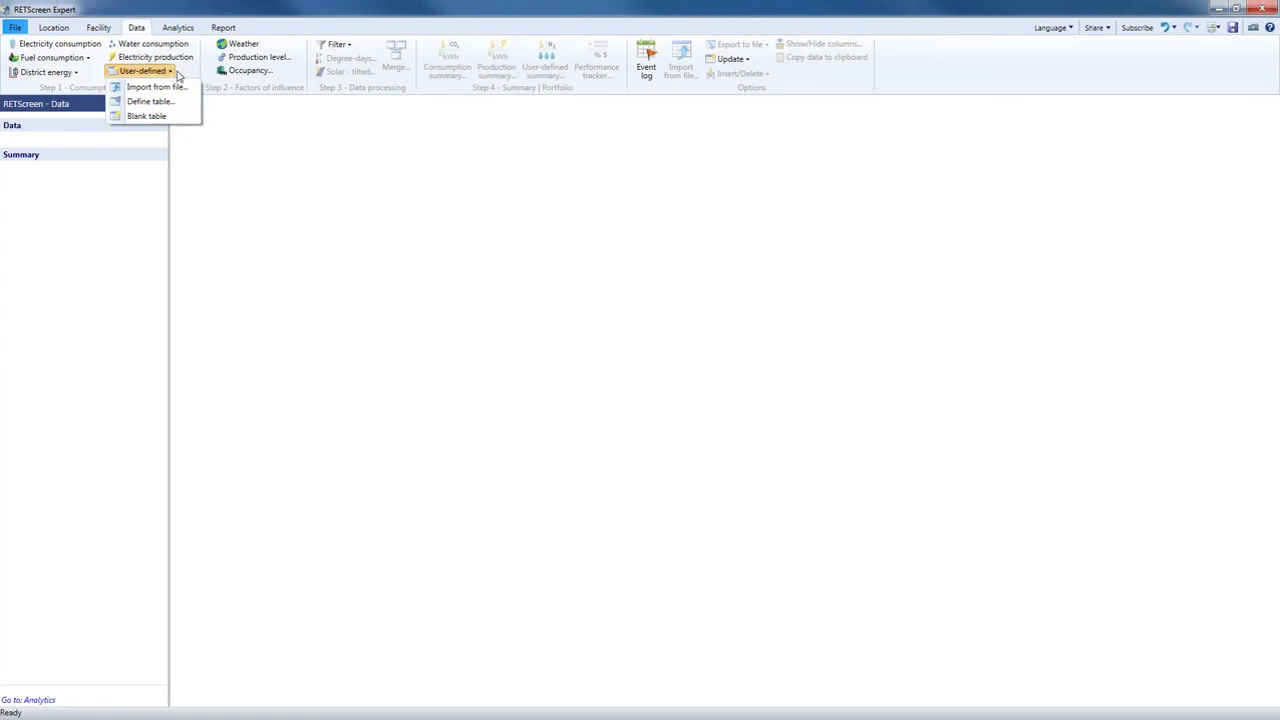
left_click(183, 75)
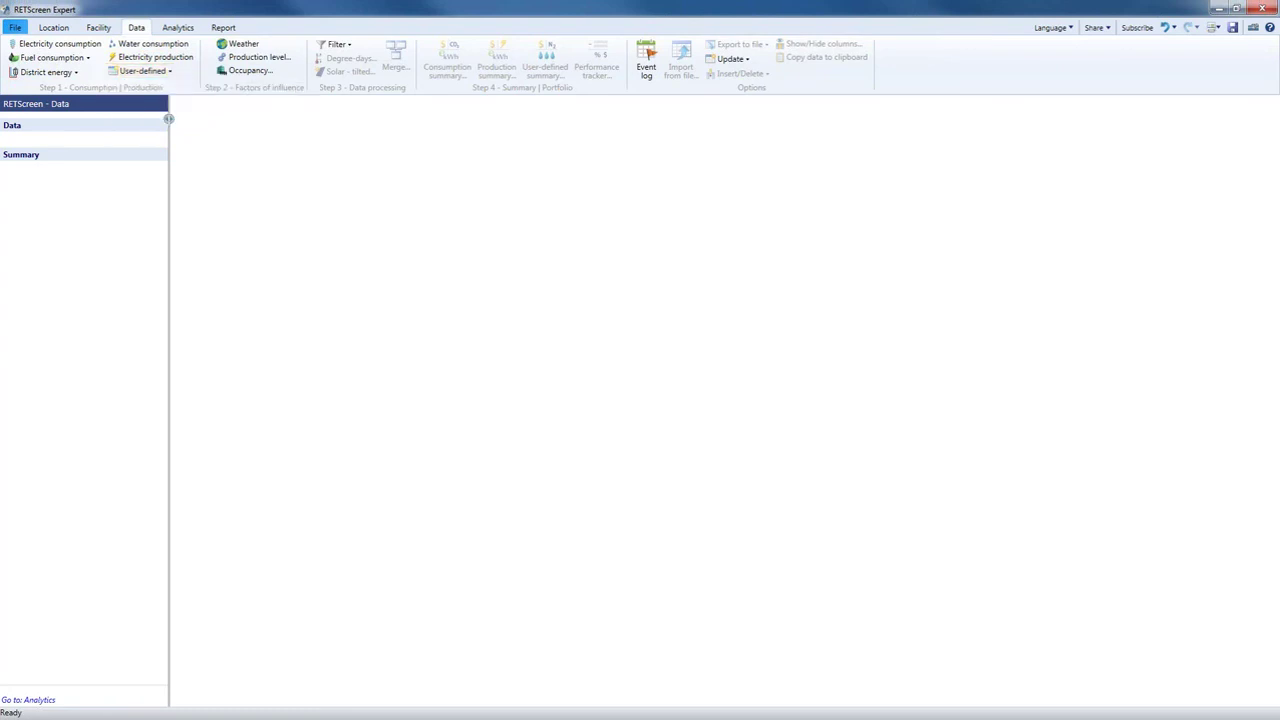
Add a natural gas fuel consumption data set measured in GJ
left_click(87, 60)
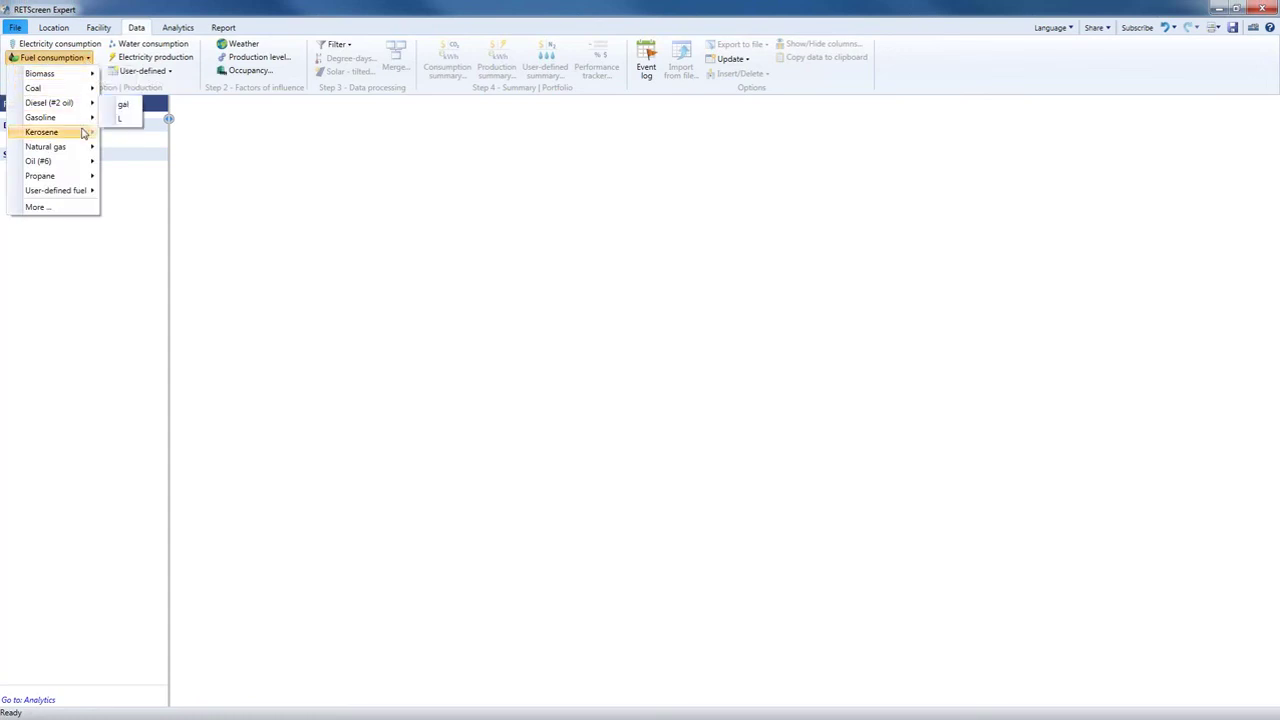
mouse_move(86, 148)
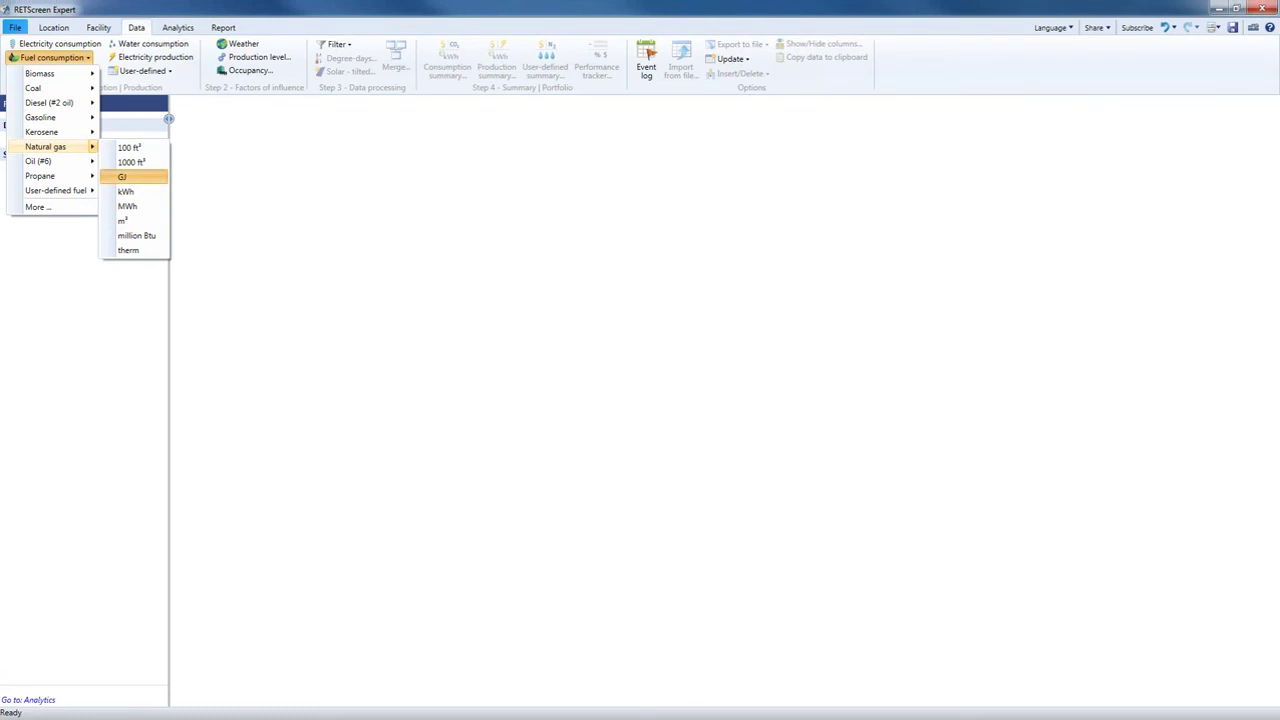
left_click(144, 181)
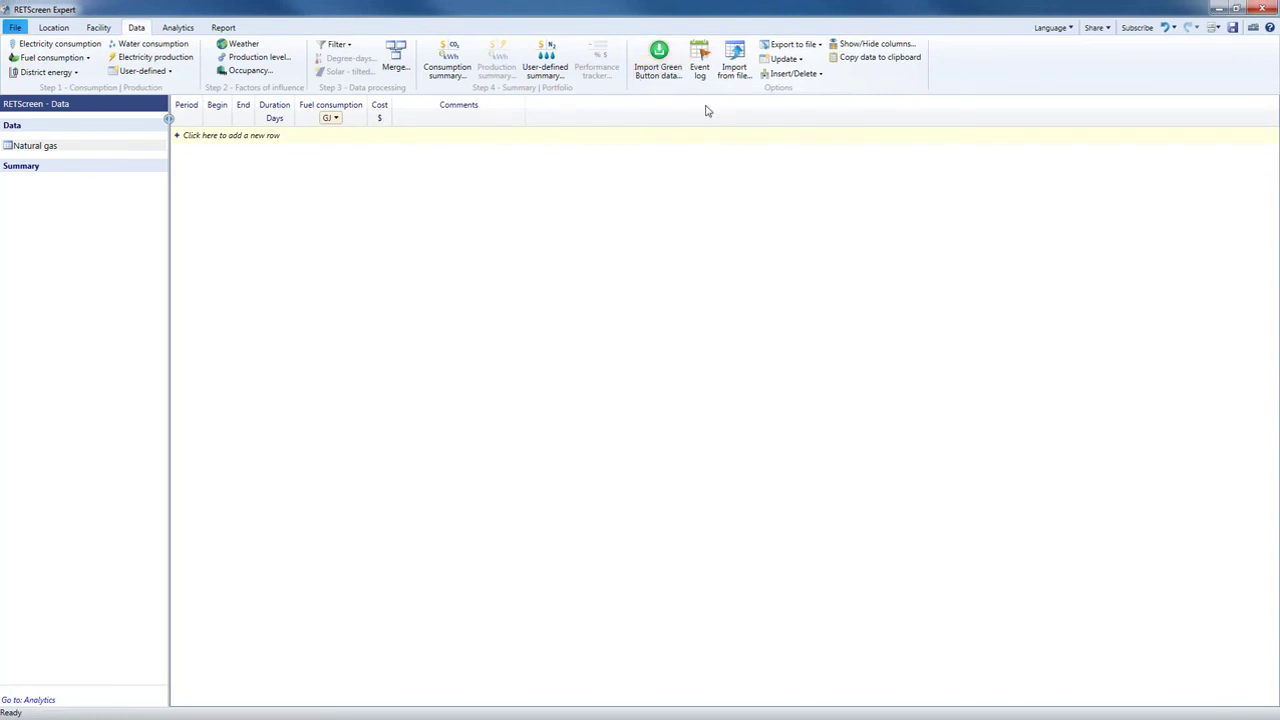
Load Template_Heating_Institutional_Office_Building_Performance_Analysis_Canada.csv for import into the natural gas data set and enlarge the import window
left_click(735, 77)
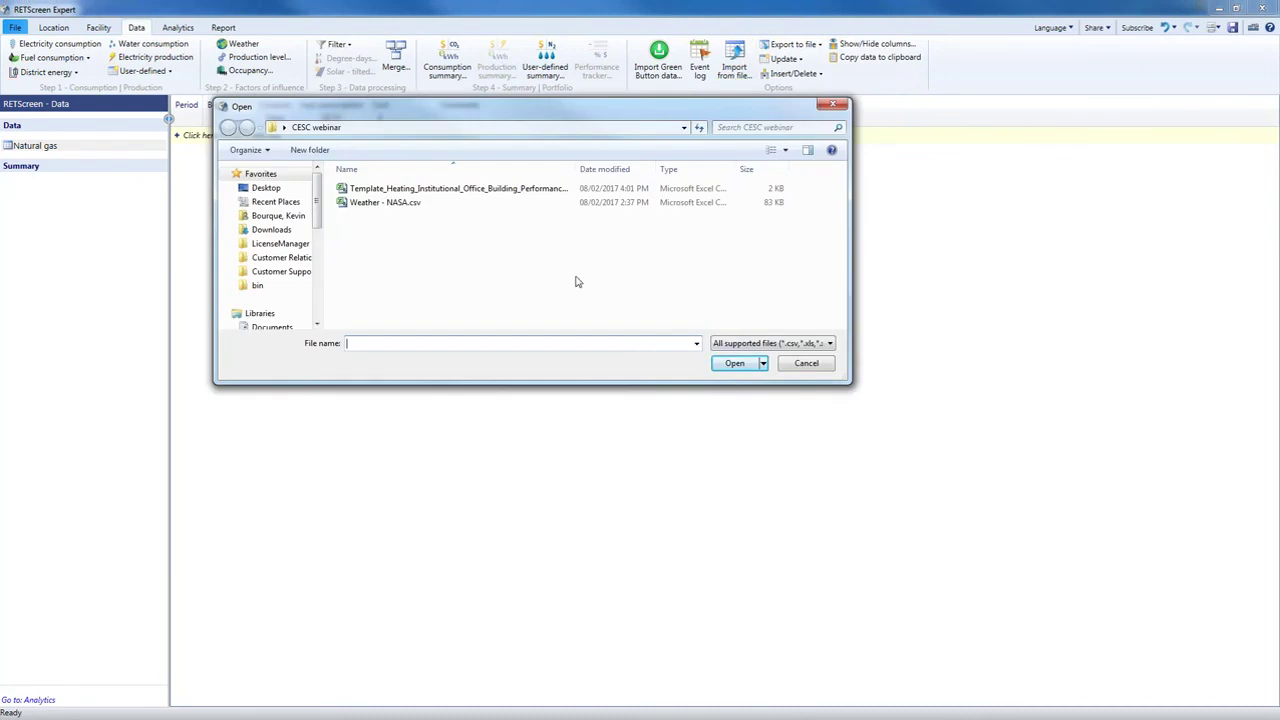
left_click(440, 190)
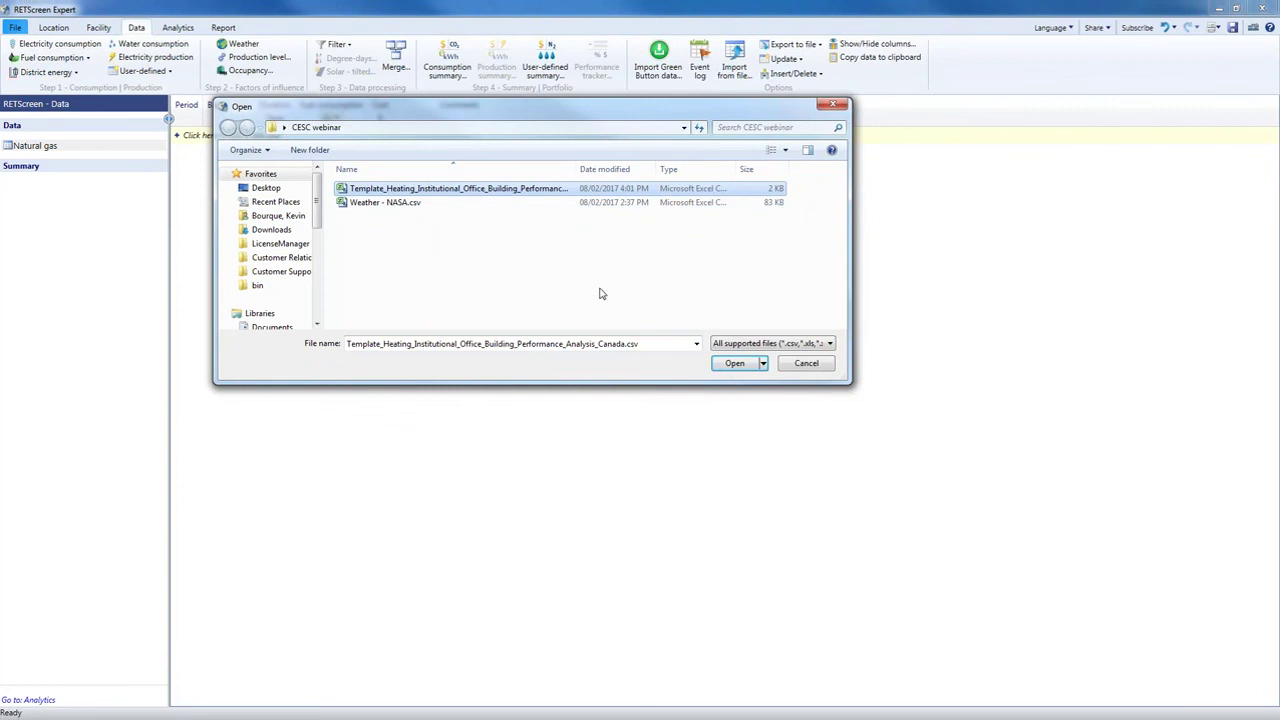
left_click(733, 366)
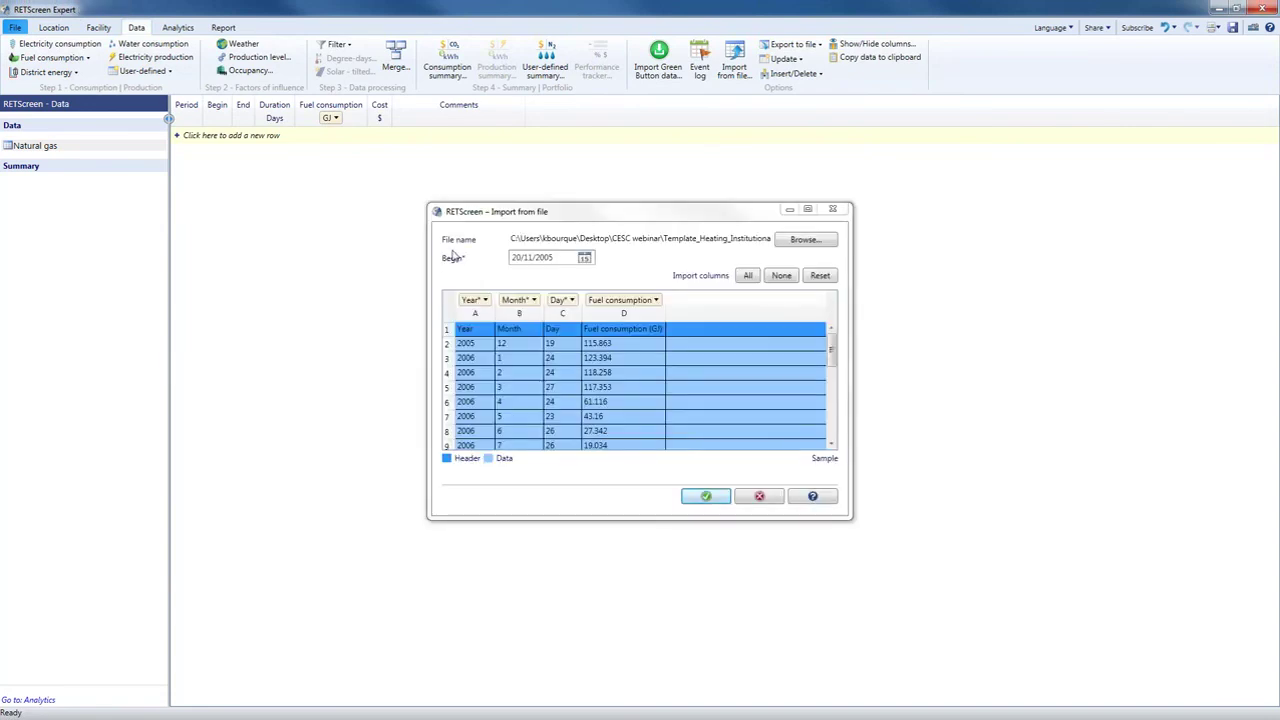
left_click_drag(418, 199, 215, 132)
left_click_drag(853, 532, 878, 605)
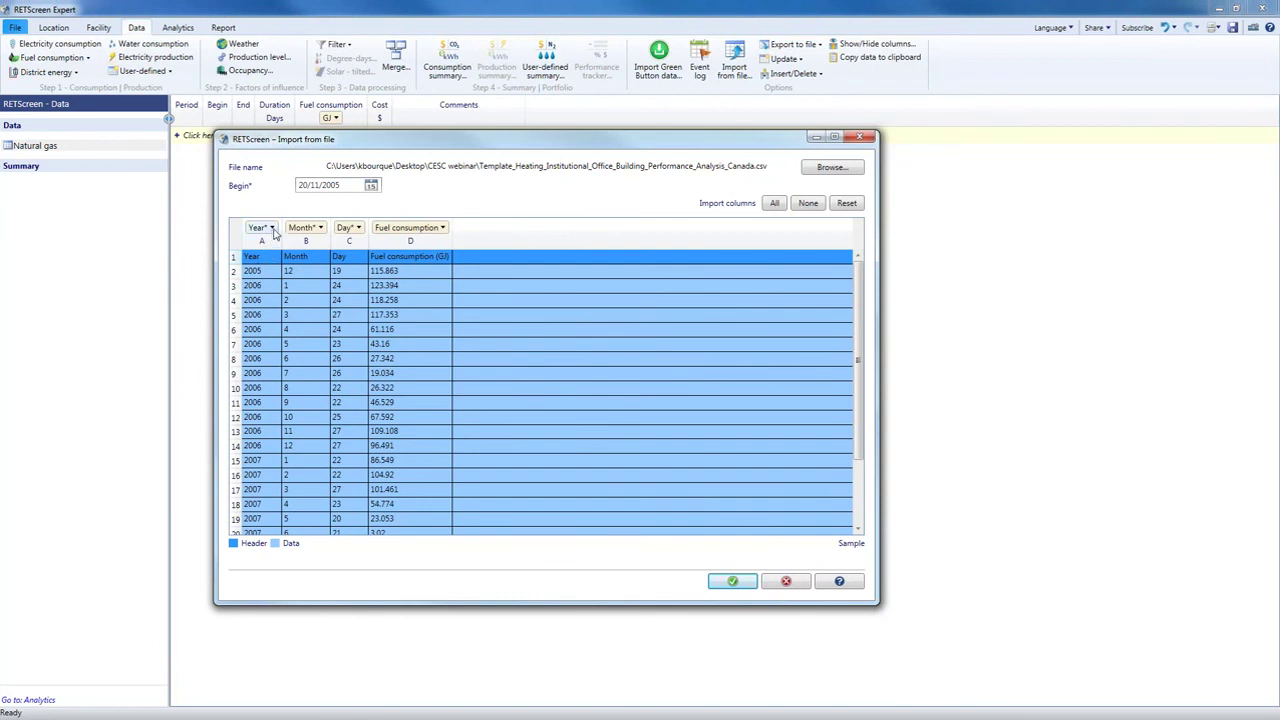
Check the field options for the Year and Fuel consumption columns, keep the assignments and complete the natural gas import
left_click(272, 229)
left_click(272, 232)
left_click(443, 228)
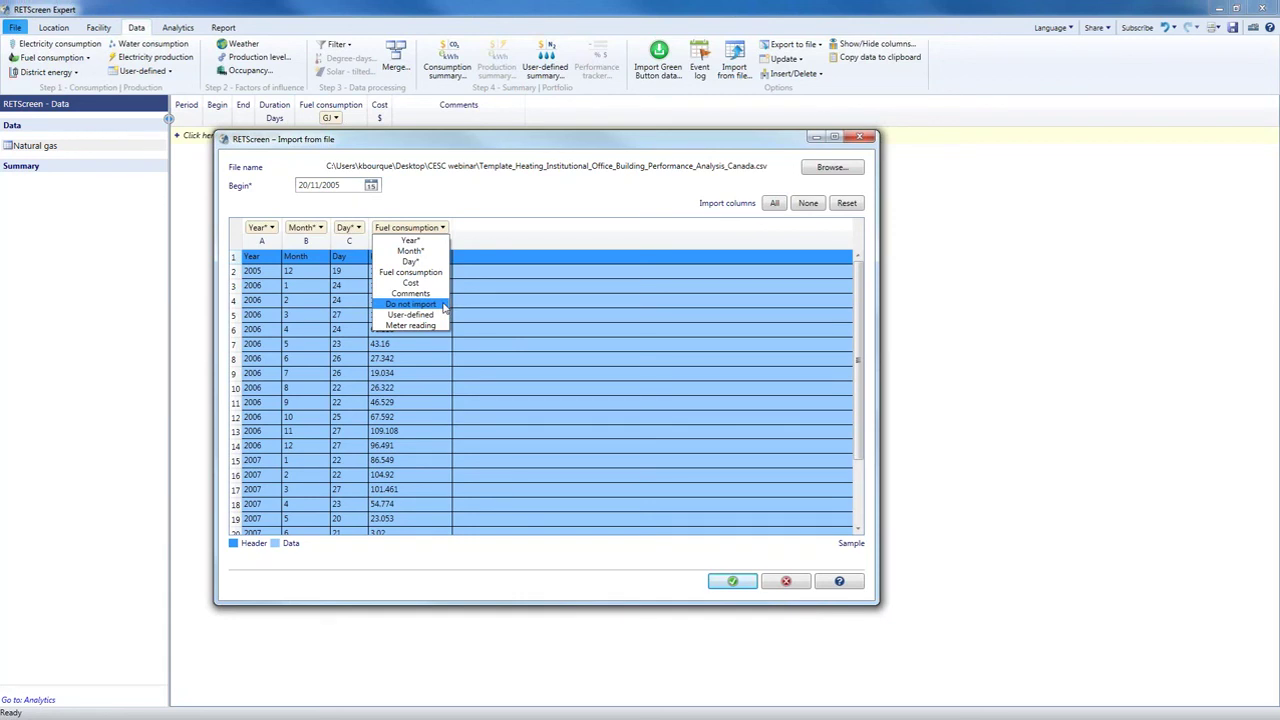
left_click(478, 245)
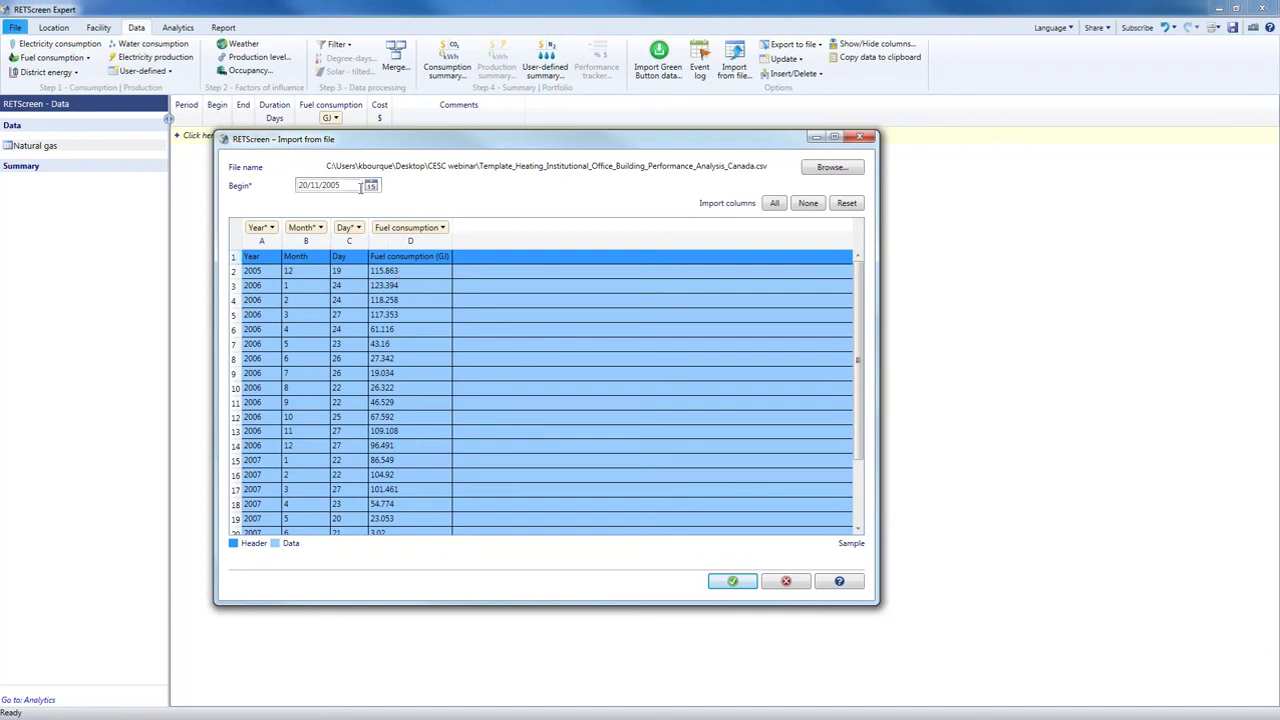
left_click(733, 582)
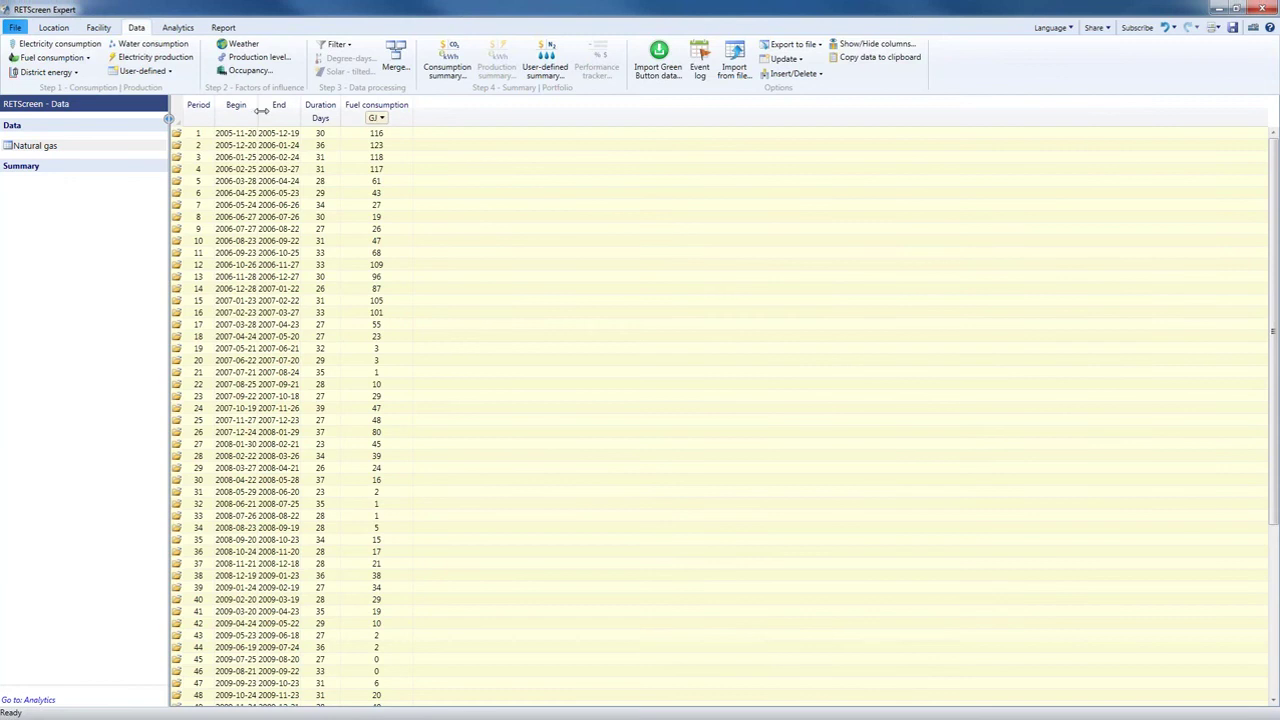
Widen the date columns and the Fuel consumption column of the natural gas table
left_click_drag(261, 111, 267, 111)
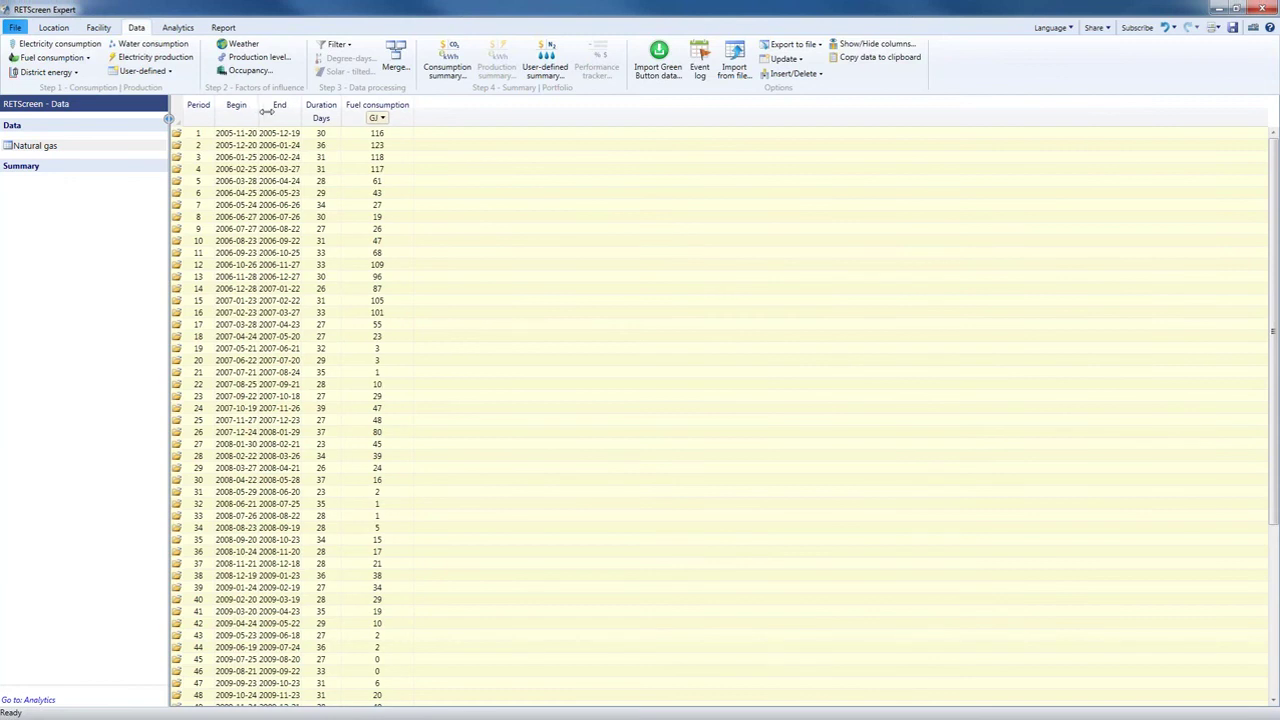
double_click(267, 111)
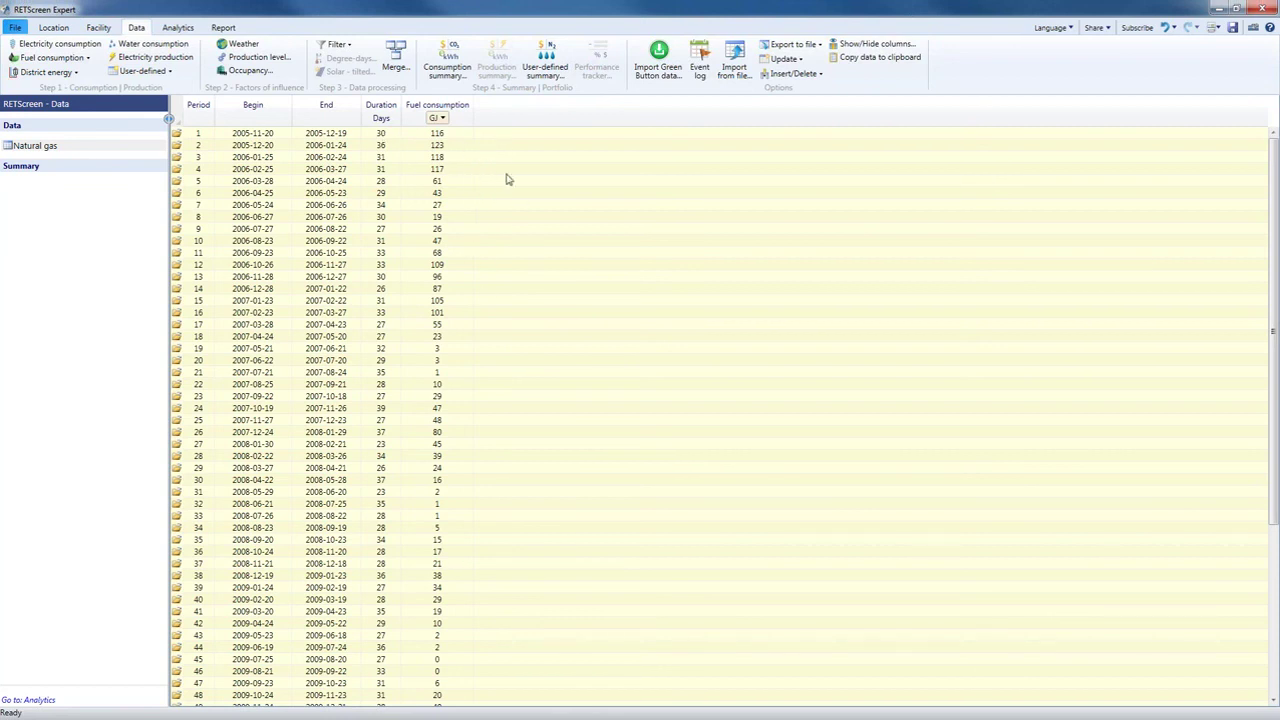
left_click_drag(476, 118, 497, 122)
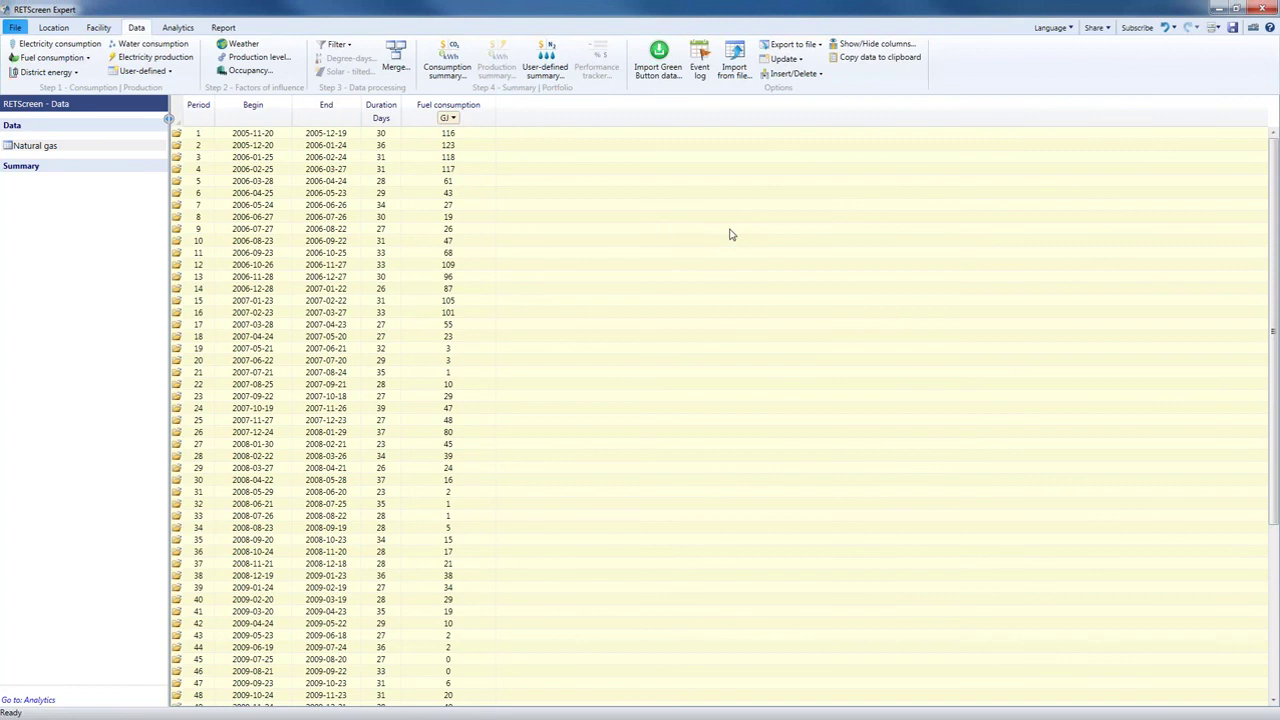
Start a new user-defined column in the natural gas table and name it "Fuel consumption per day"
left_click(815, 77)
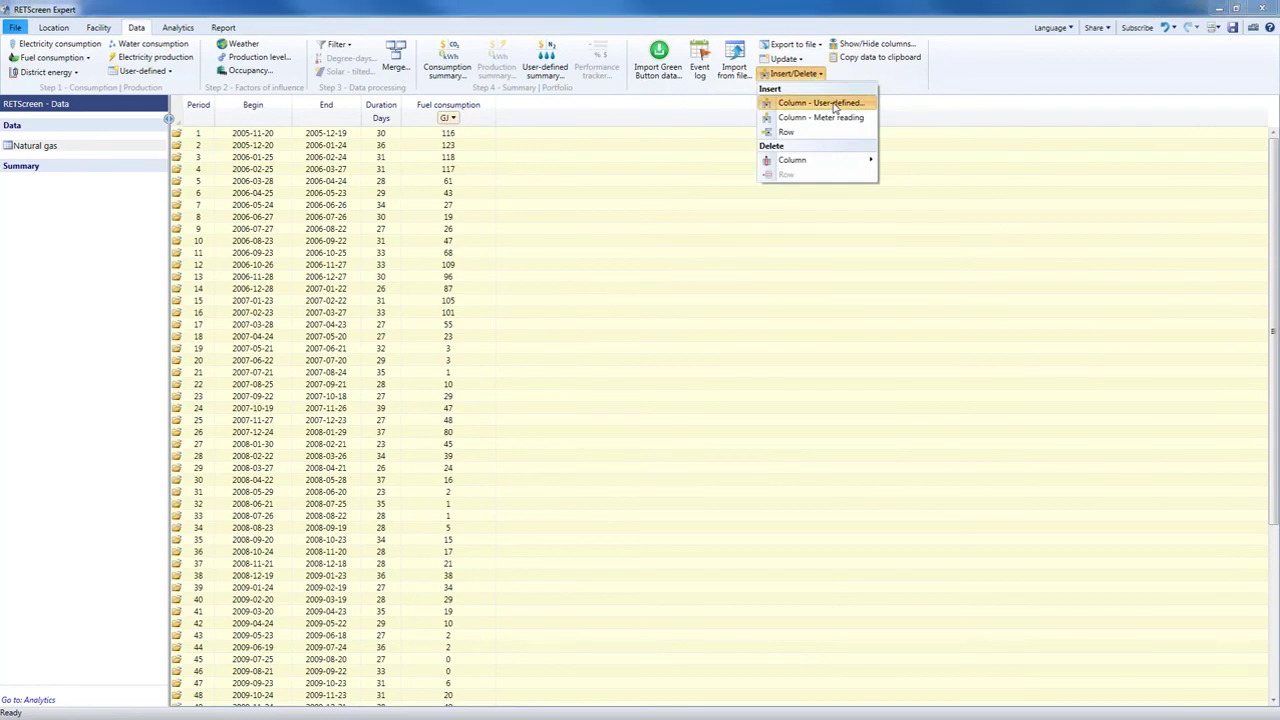
left_click(836, 104)
left_click(729, 321)
type("Fuel consumpter")
key("BackSpace")
key("BackSpace")
type("ion per day")
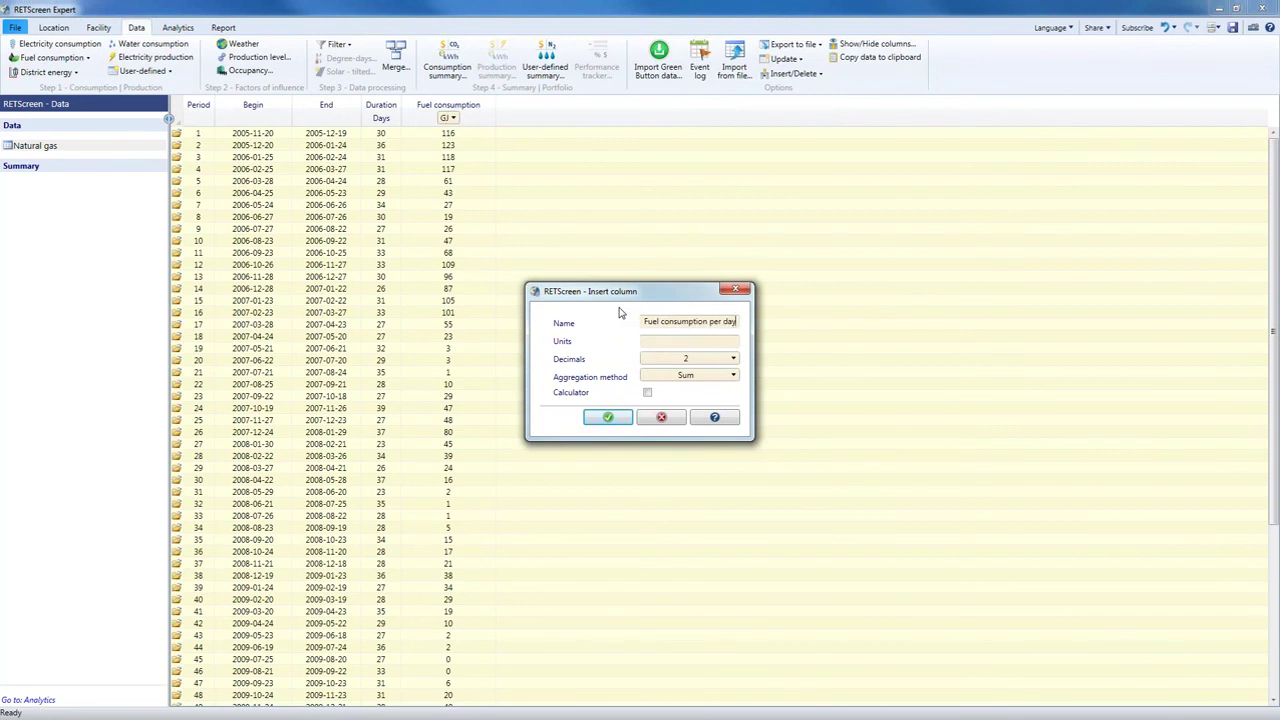
Give the new column the units GJ/day and the Average aggregation method, and enable its calculator
type("GJ/day")
key("Tab")
key("Tab")
key("Down")
key("Tab")
key("space")
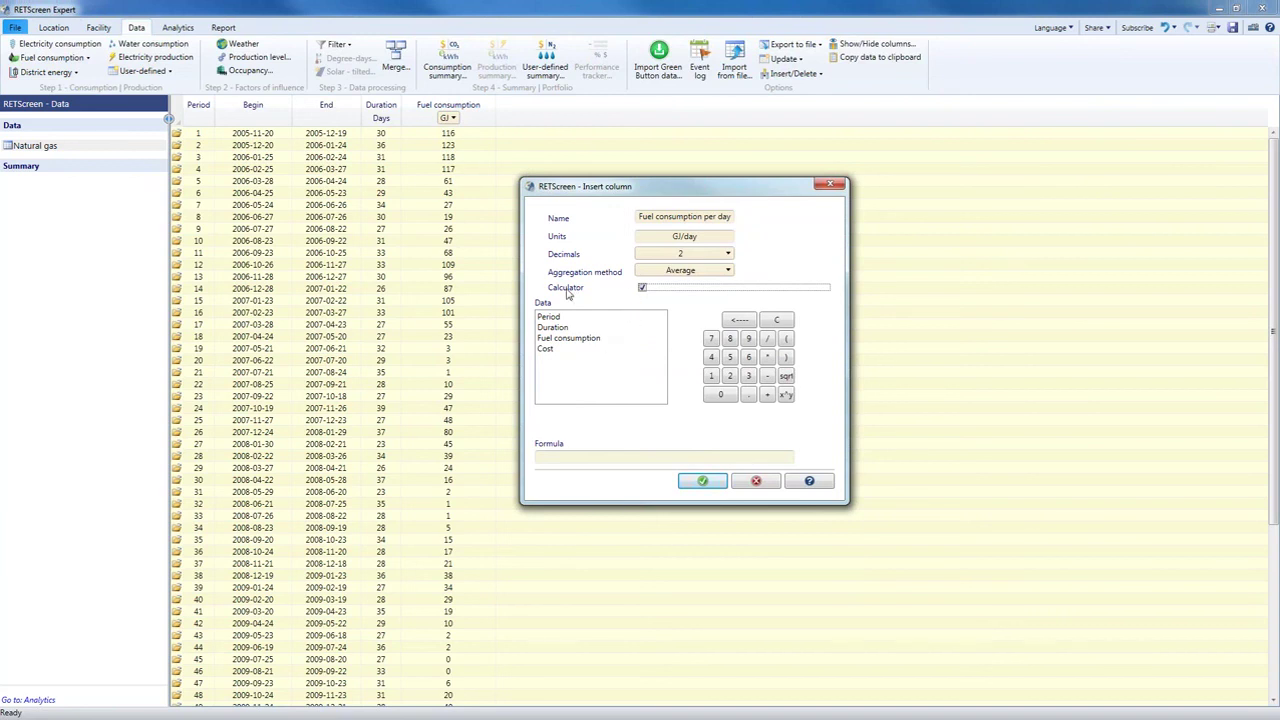
Define the column's formula as Fuel consumption divided by Duration and insert the column
double_click(586, 342)
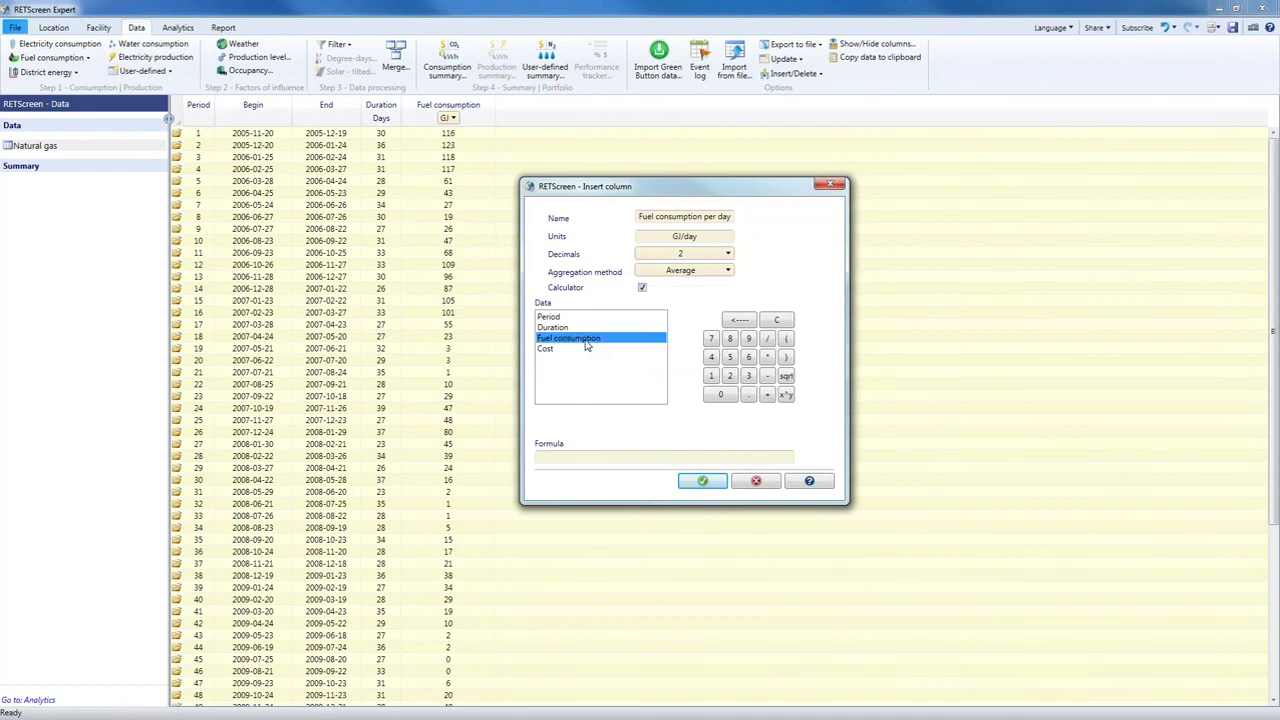
left_click(770, 340)
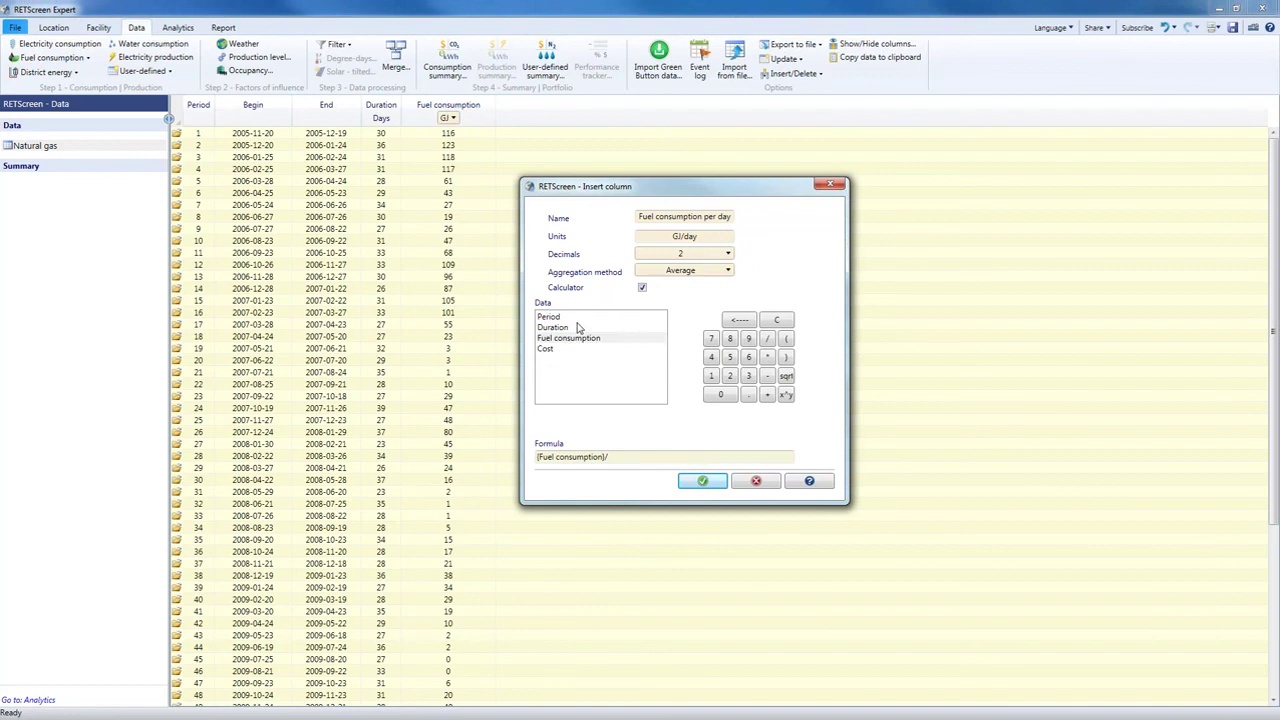
double_click(565, 329)
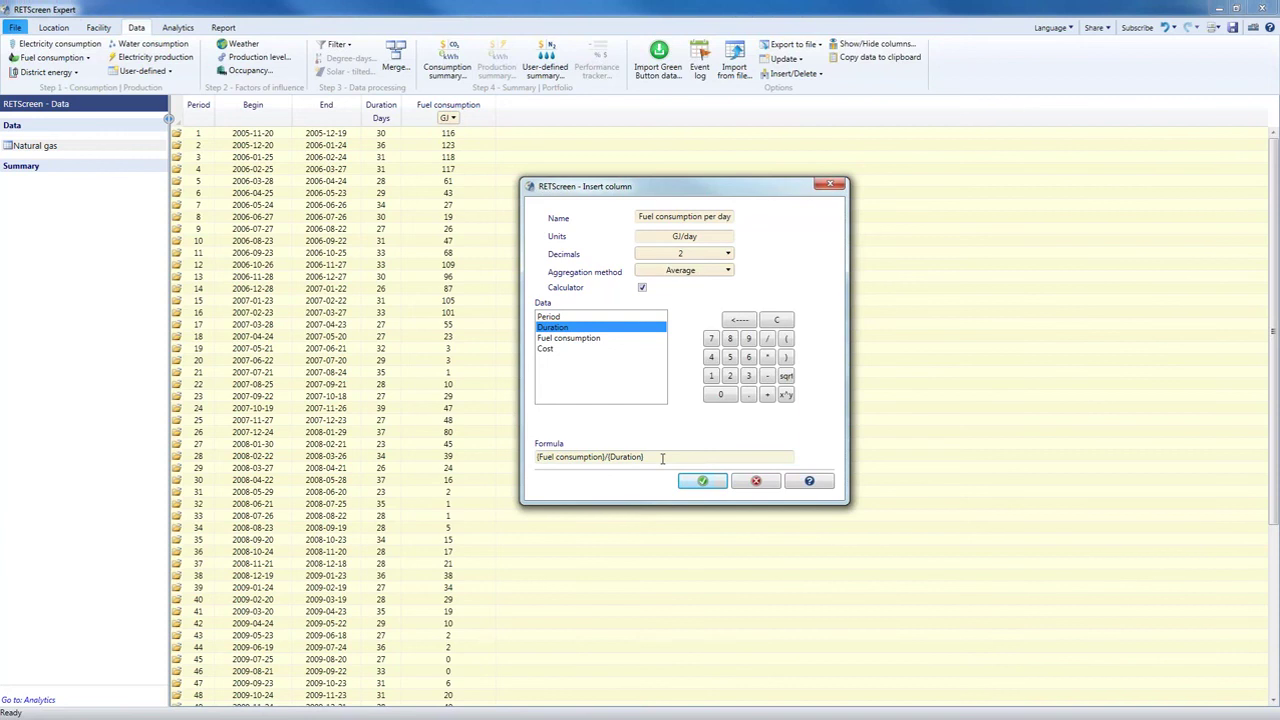
left_click(694, 484)
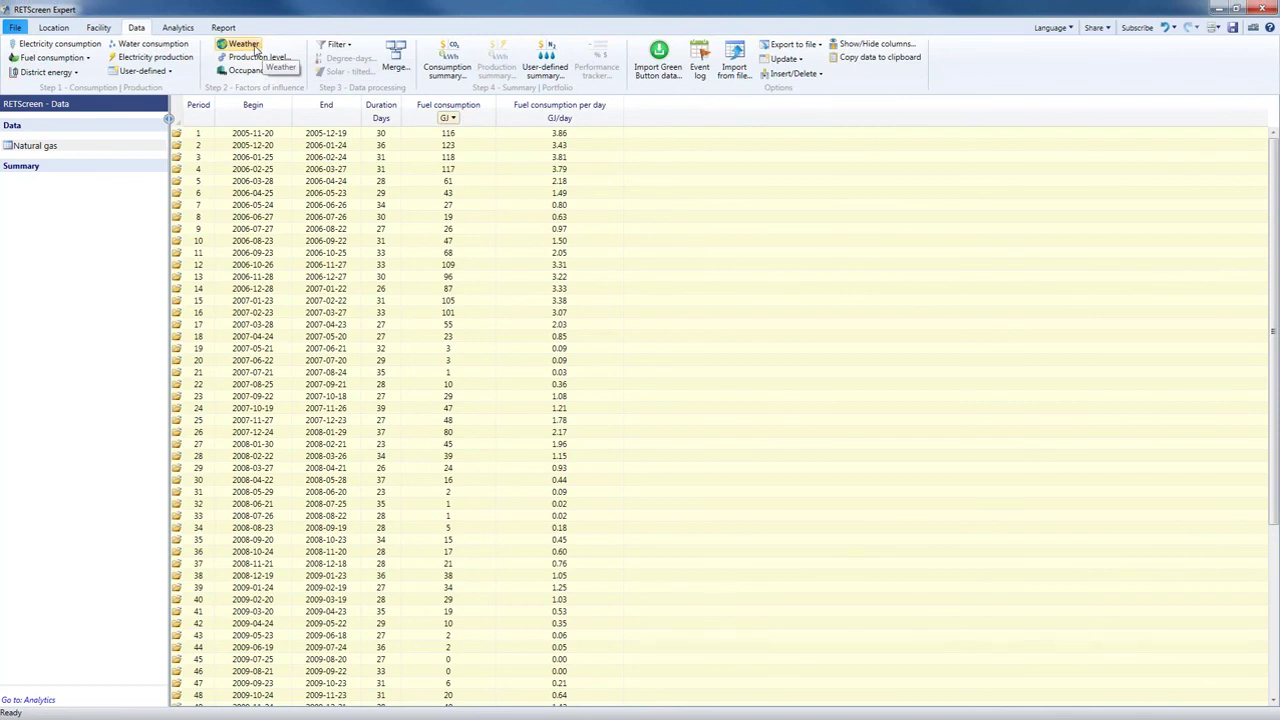
Add a weather data set for Burns Lake, BC and open its table
left_click(255, 49)
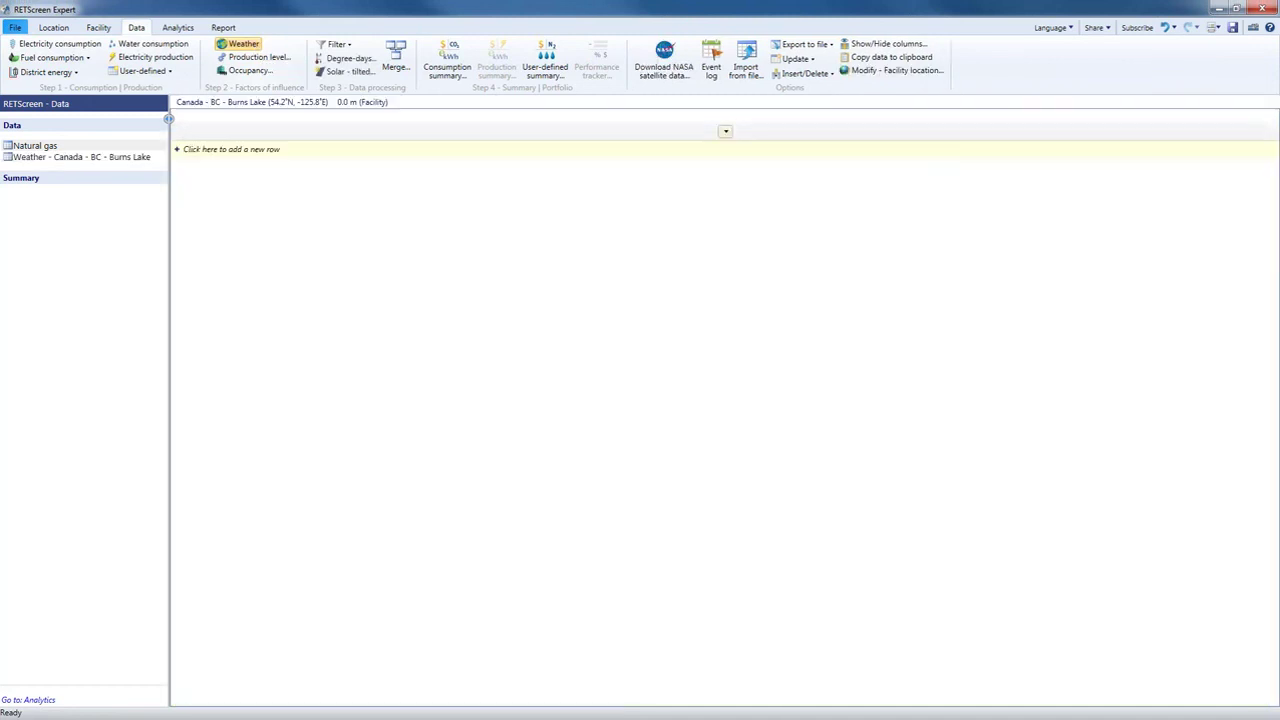
left_click(118, 158)
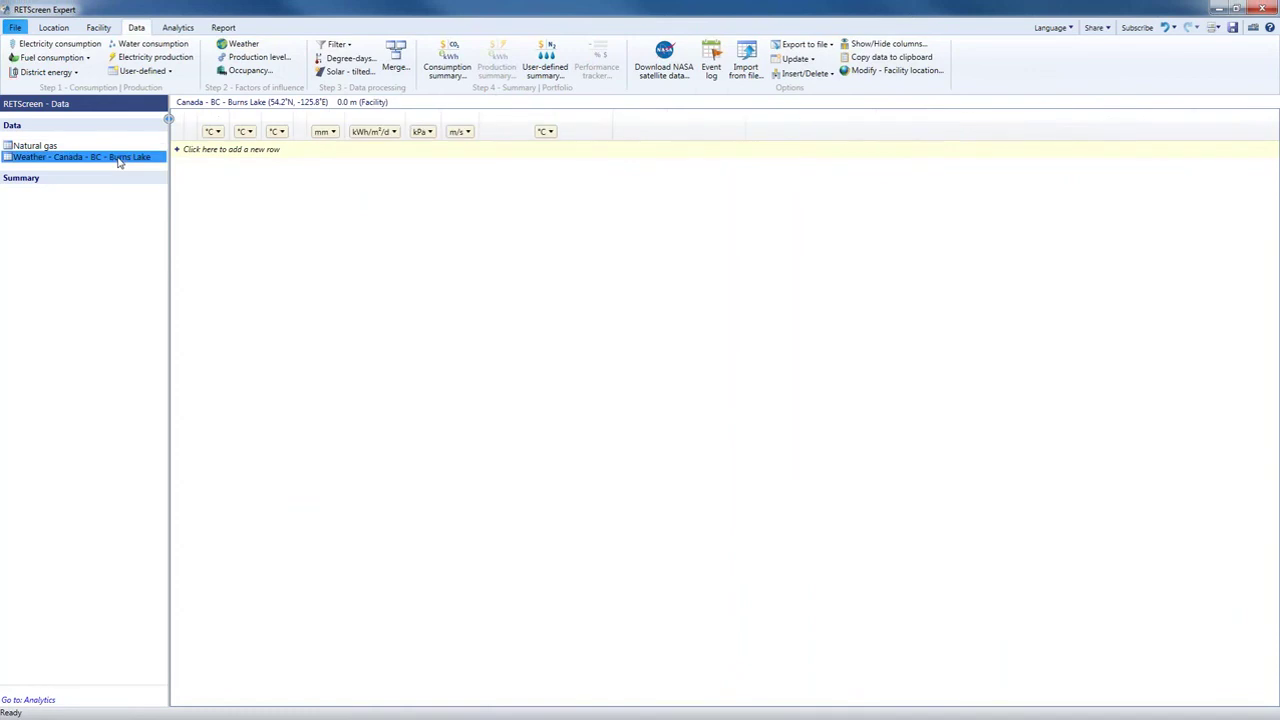
left_click(270, 150)
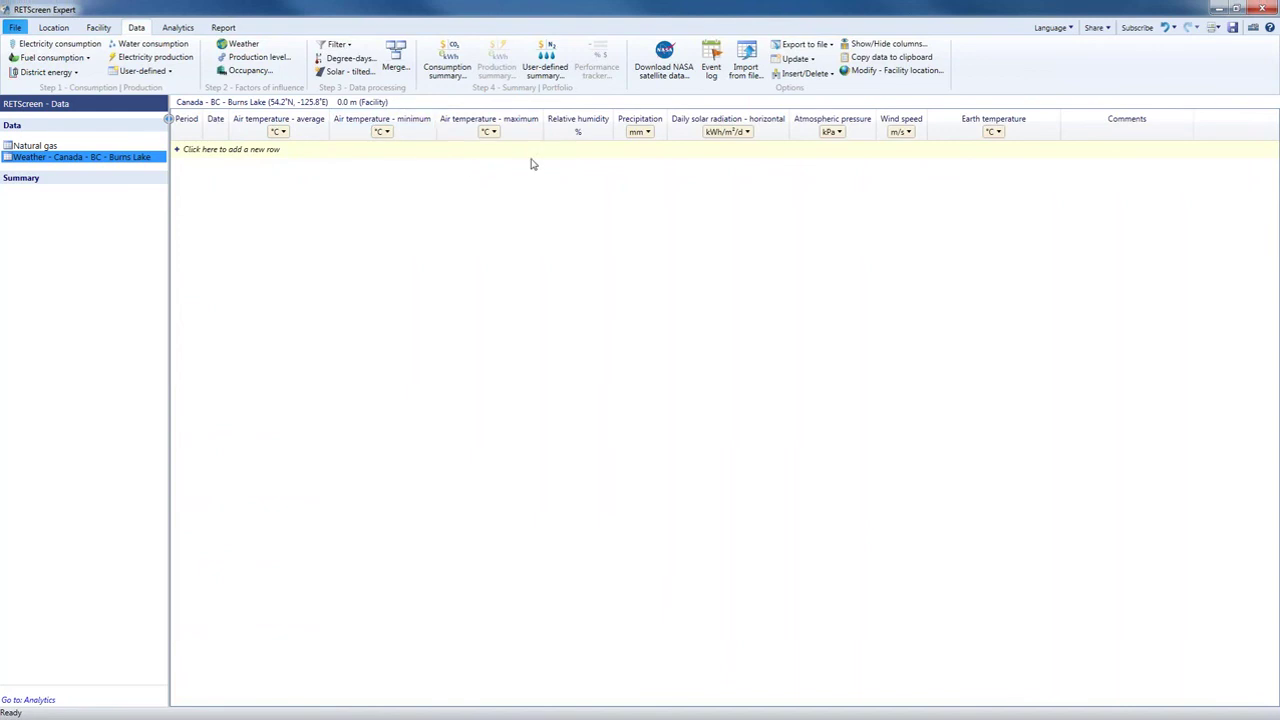
Download NASA satellite data into the Burns Lake weather table, beginning 01/01/2005
left_click(662, 66)
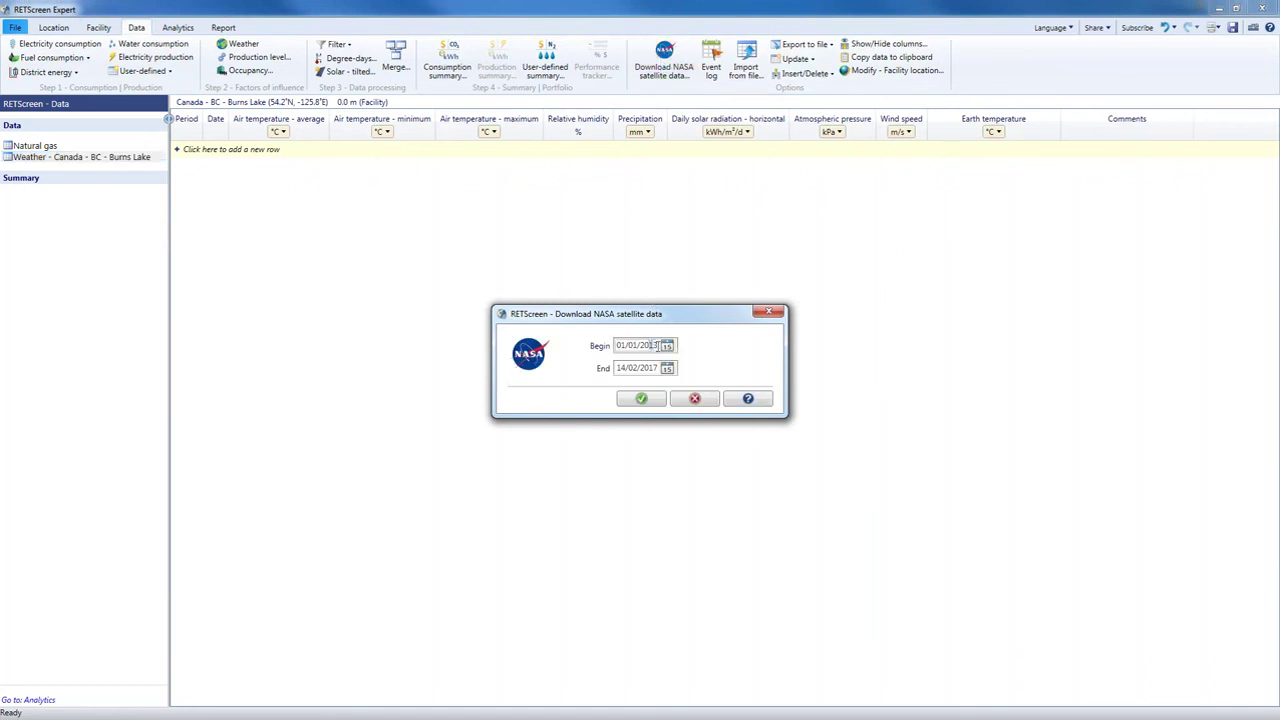
key("BackSpace")
key("BackSpace")
type("05")
key("Return")
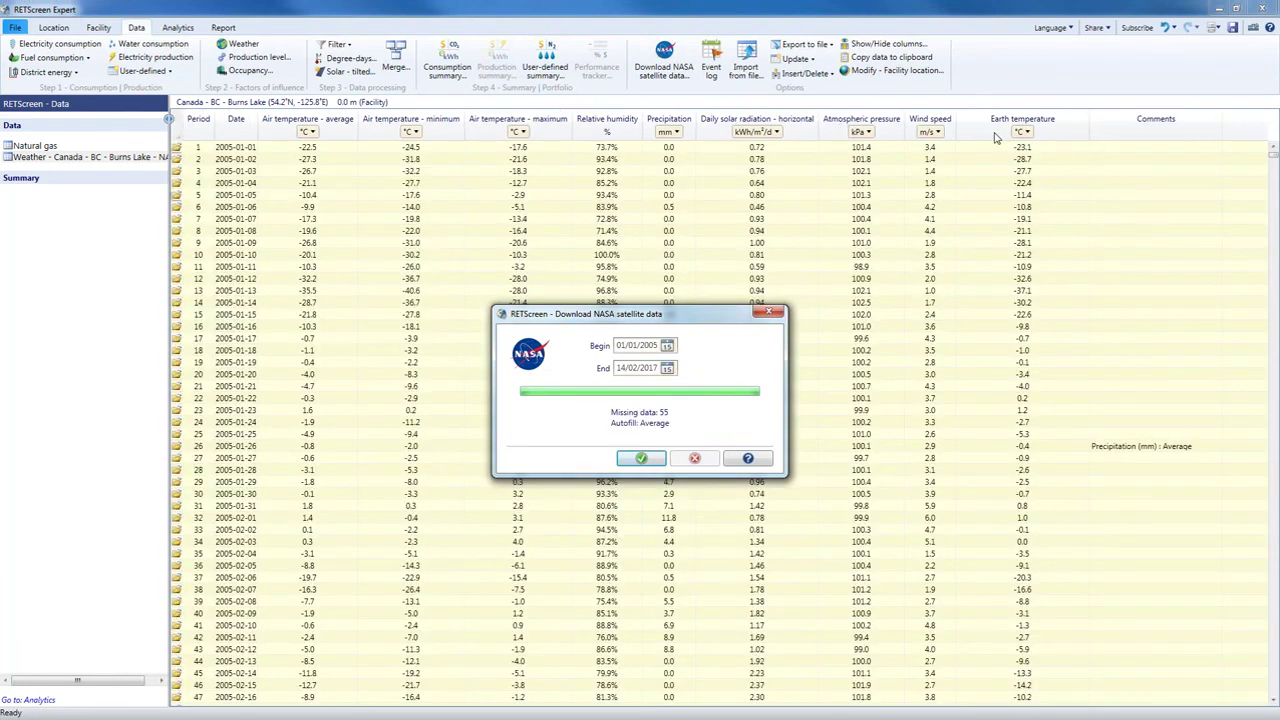
left_click(648, 460)
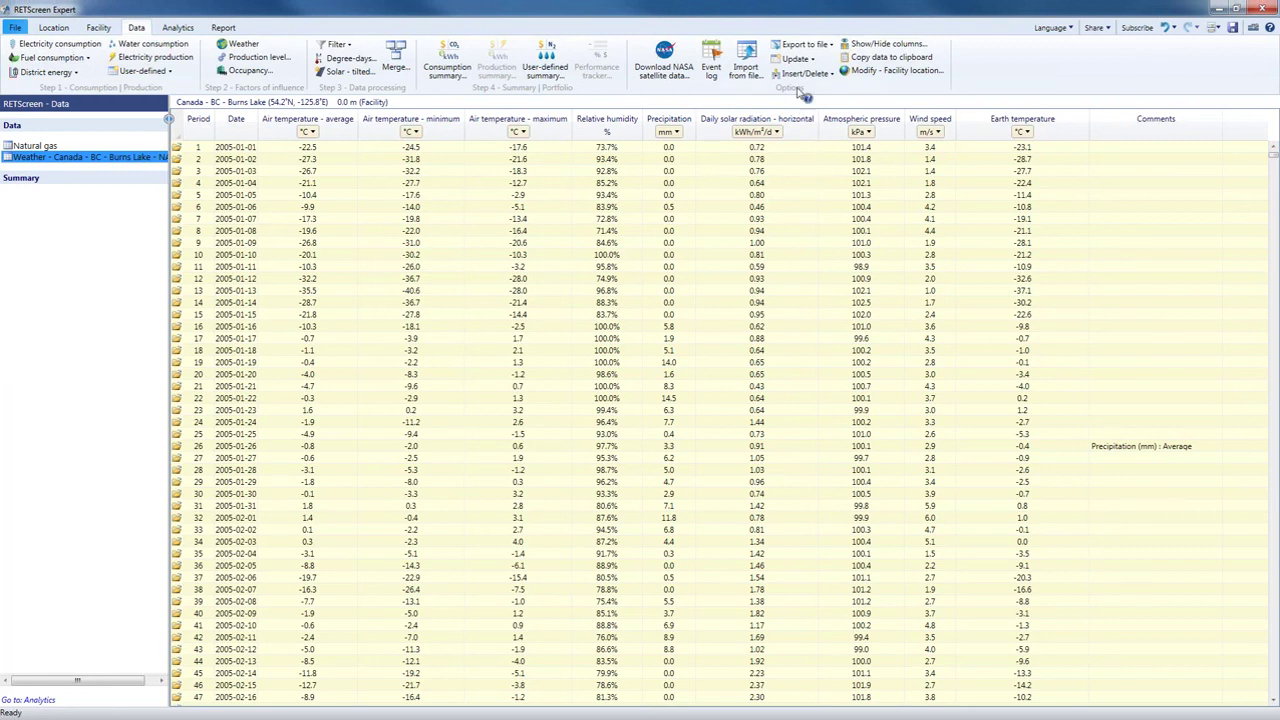
Hide every column of the Burns Lake weather table except Period, Date and Air temperature - average
left_click(903, 48)
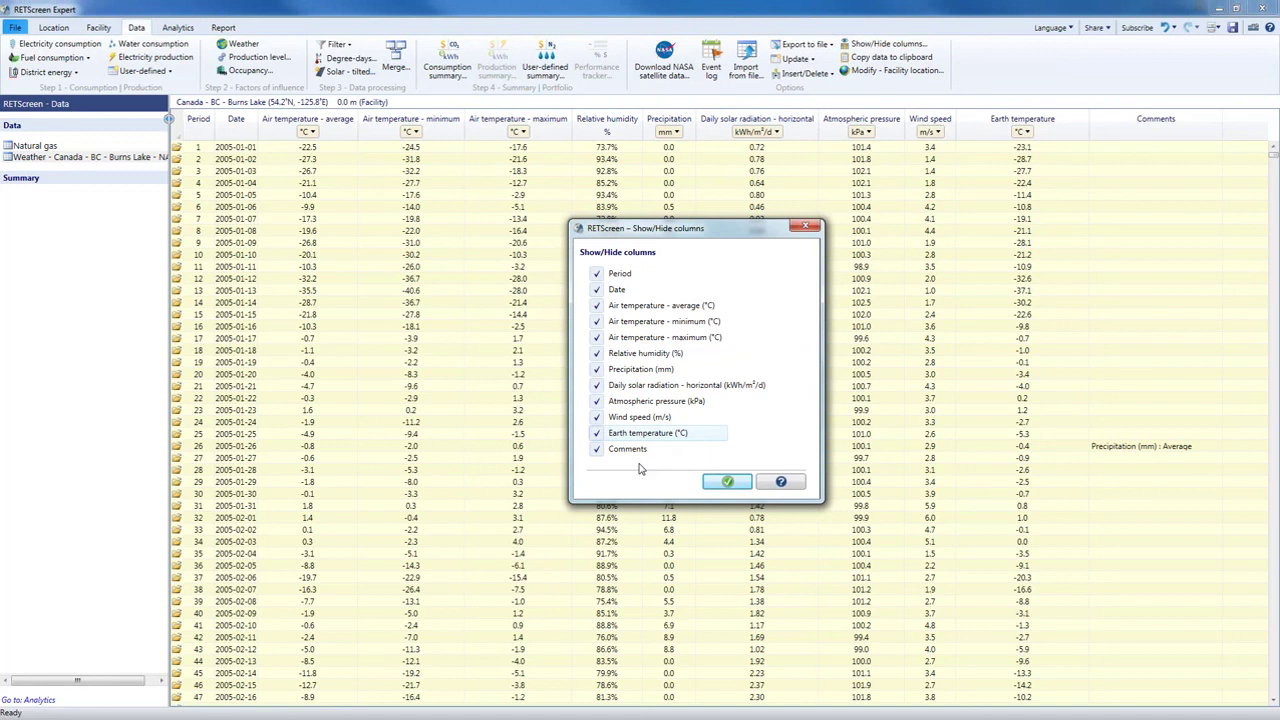
left_click(597, 450)
left_click(596, 433)
left_click(596, 417)
left_click(595, 401)
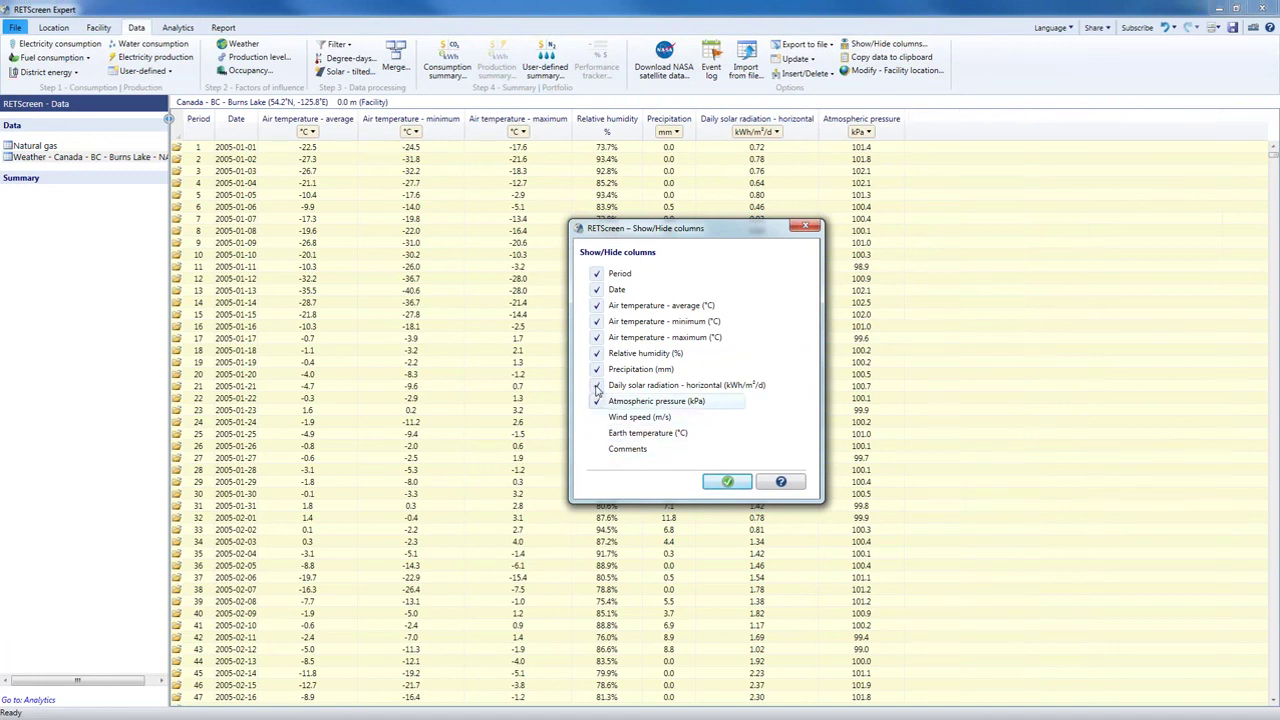
left_click(596, 385)
left_click(596, 369)
left_click(596, 354)
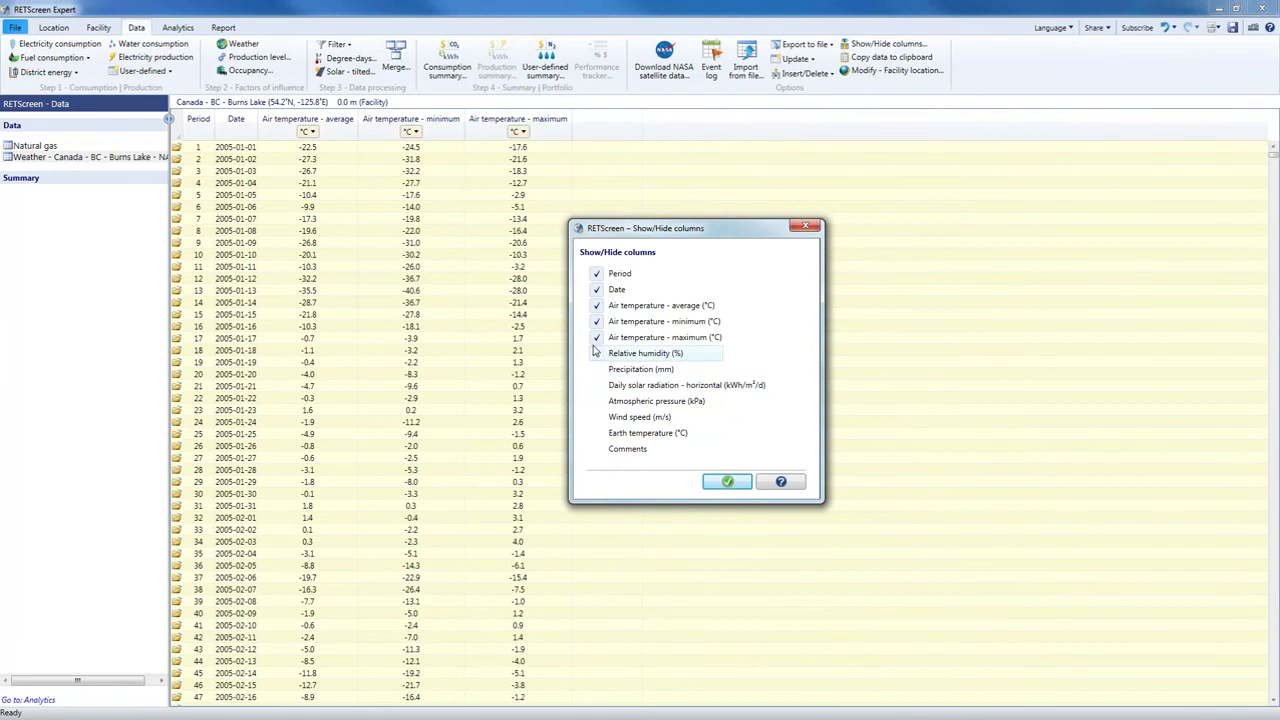
left_click(596, 338)
left_click(597, 324)
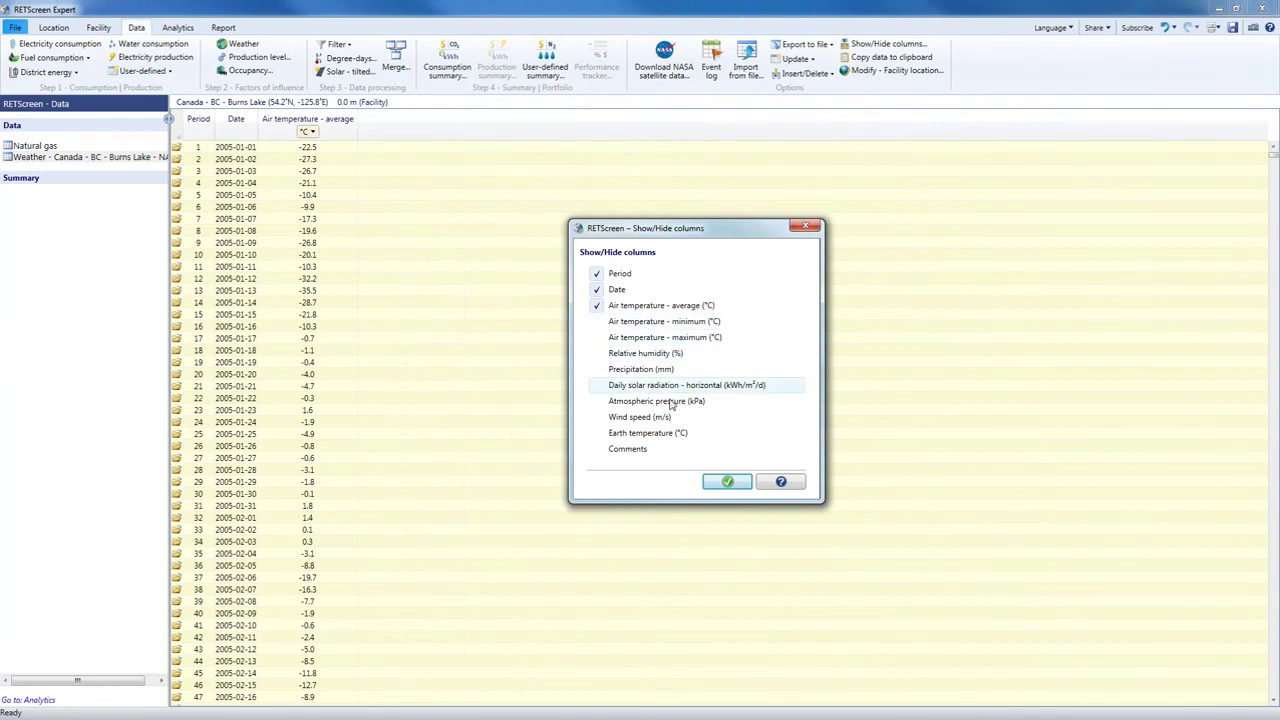
left_click(729, 483)
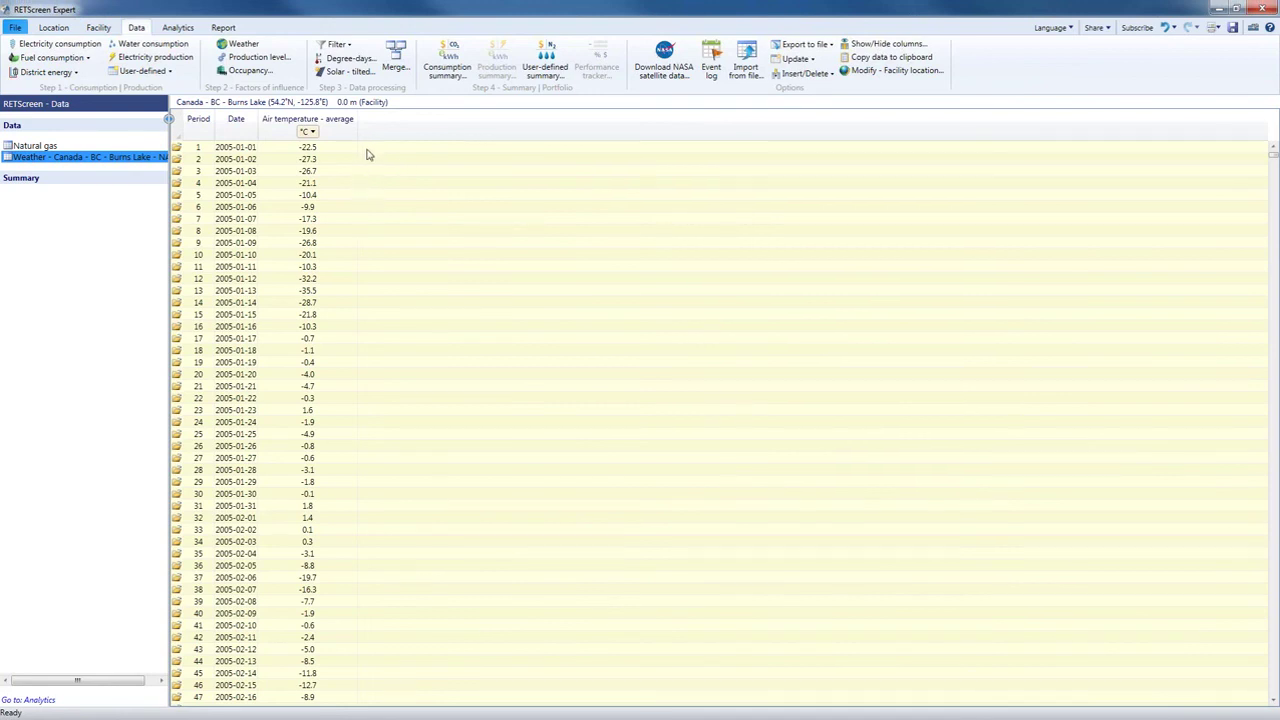
Consult the degree-days help and calculate heating degree-days for the weather table using Method 1 - Air temperature - average and a 16 °C reference
left_click(361, 66)
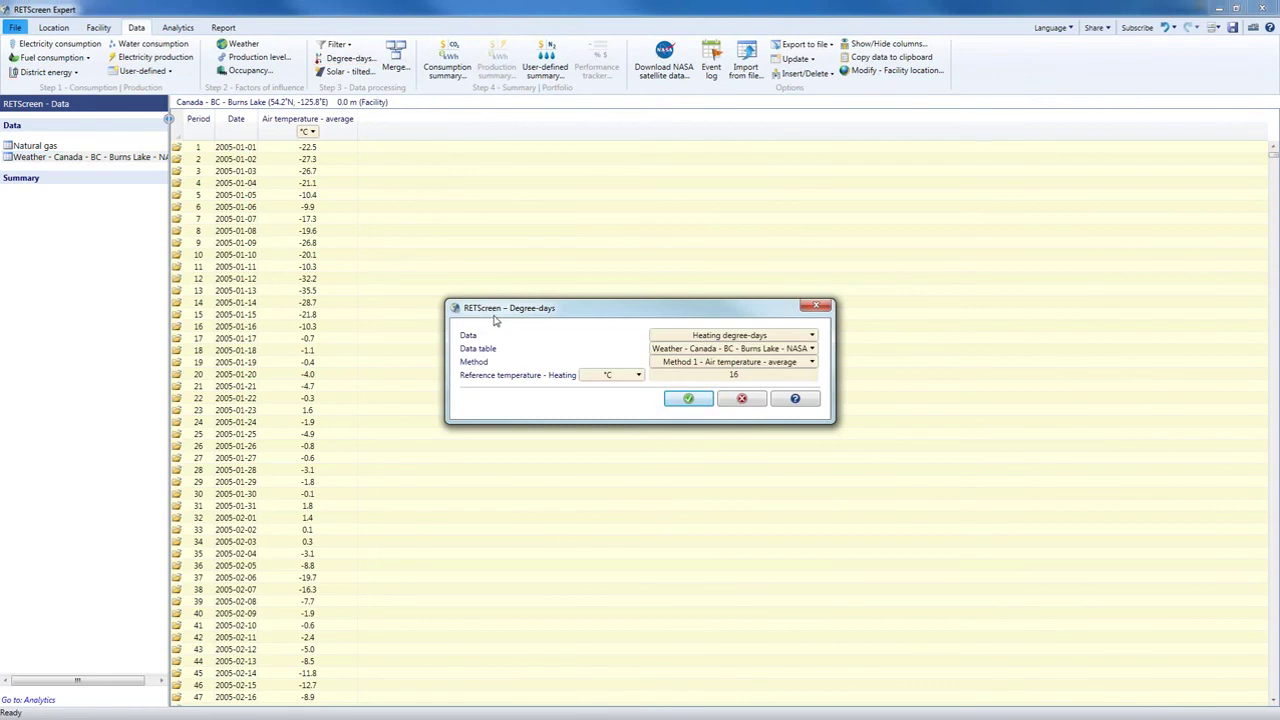
left_click(796, 399)
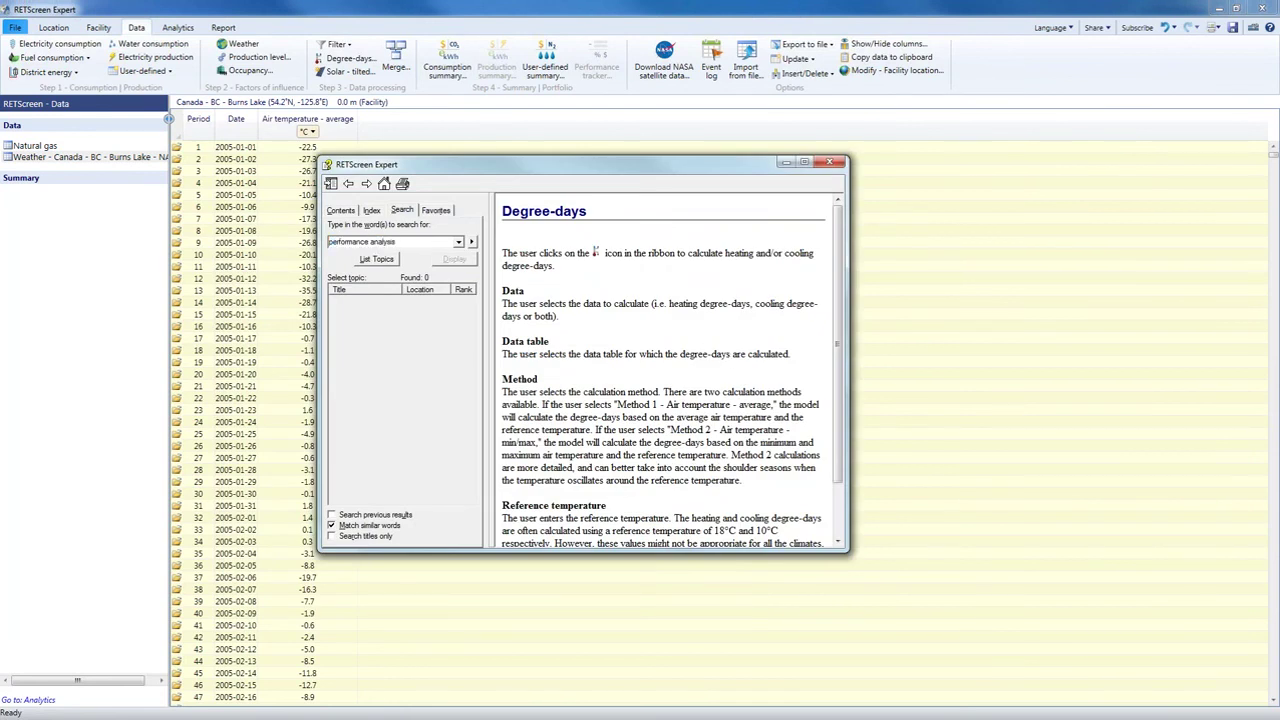
scroll(727, 352, "down", 3)
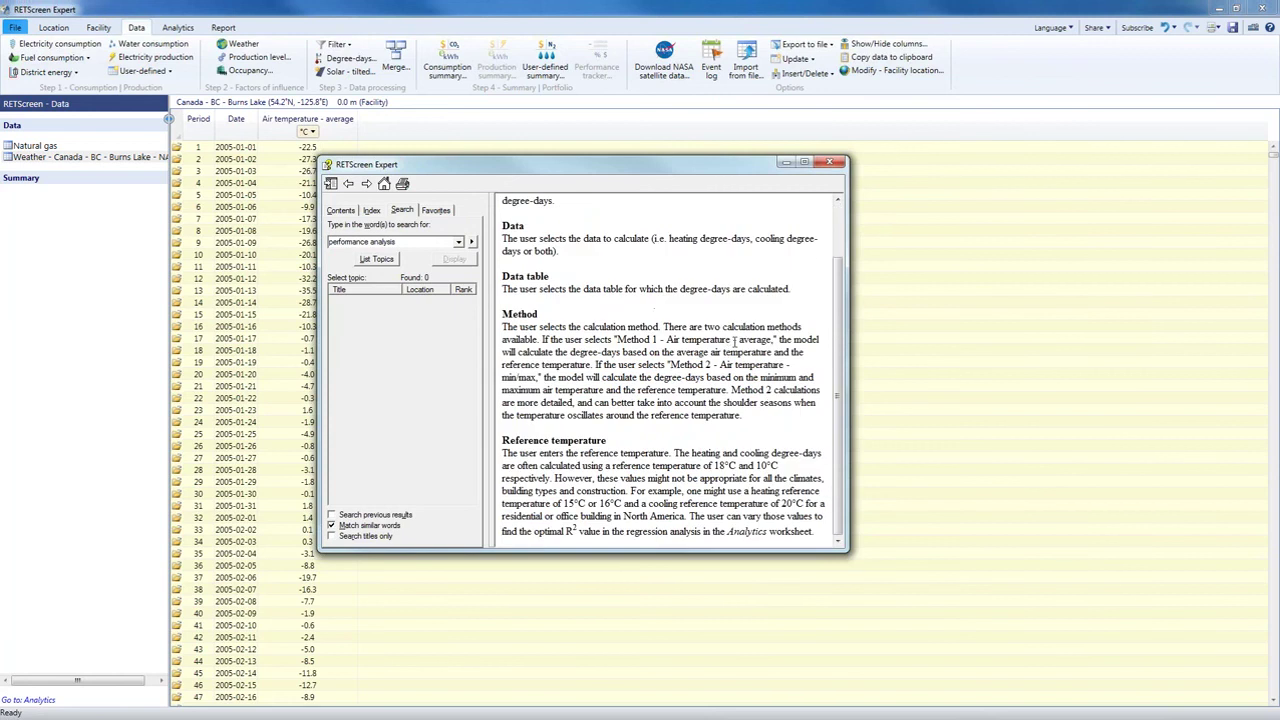
left_click(828, 163)
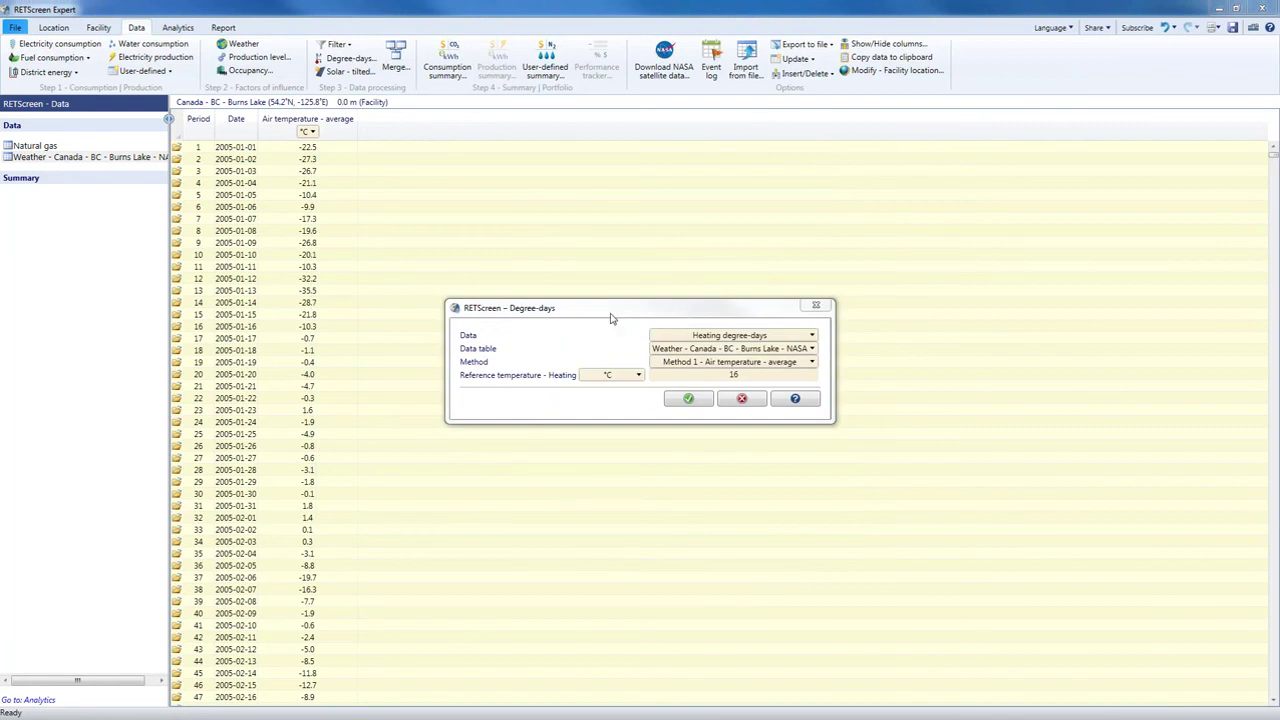
left_click(687, 401)
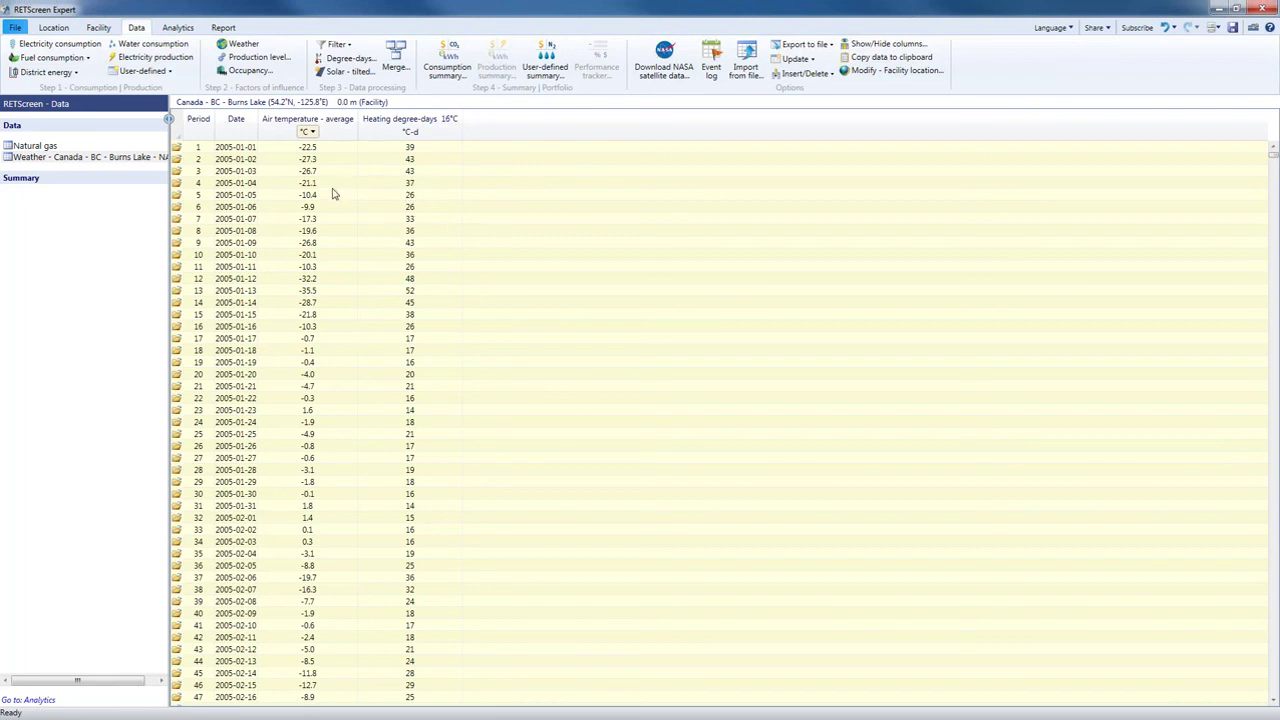
Merge the Heating degree-days 16°C data from the Burns Lake weather table into the Natural gas table
left_click(36, 146)
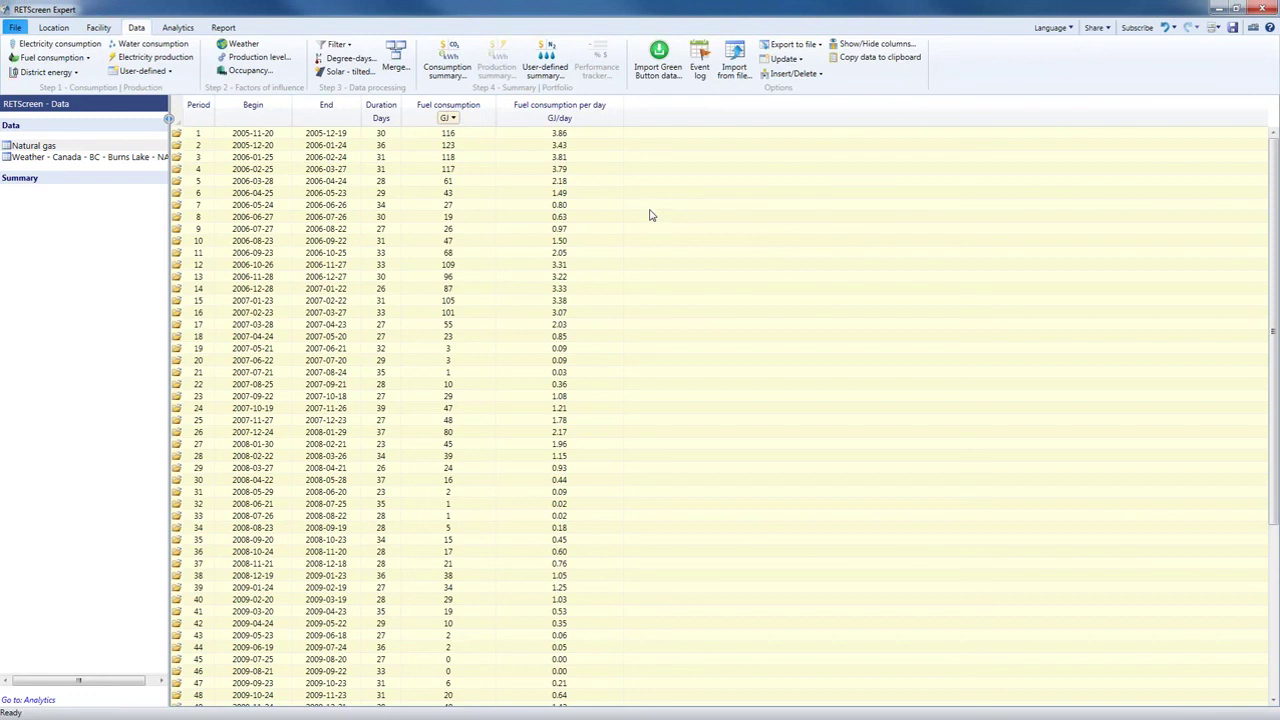
left_click(396, 62)
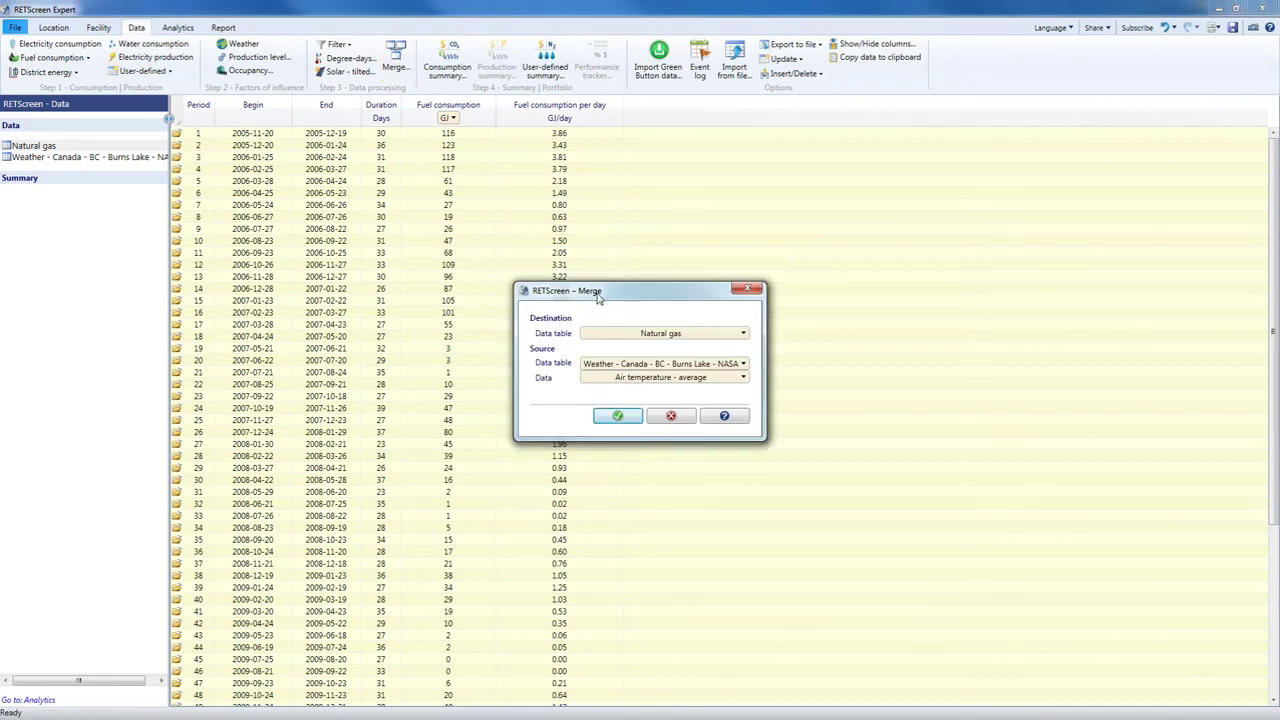
left_click_drag(599, 296, 593, 247)
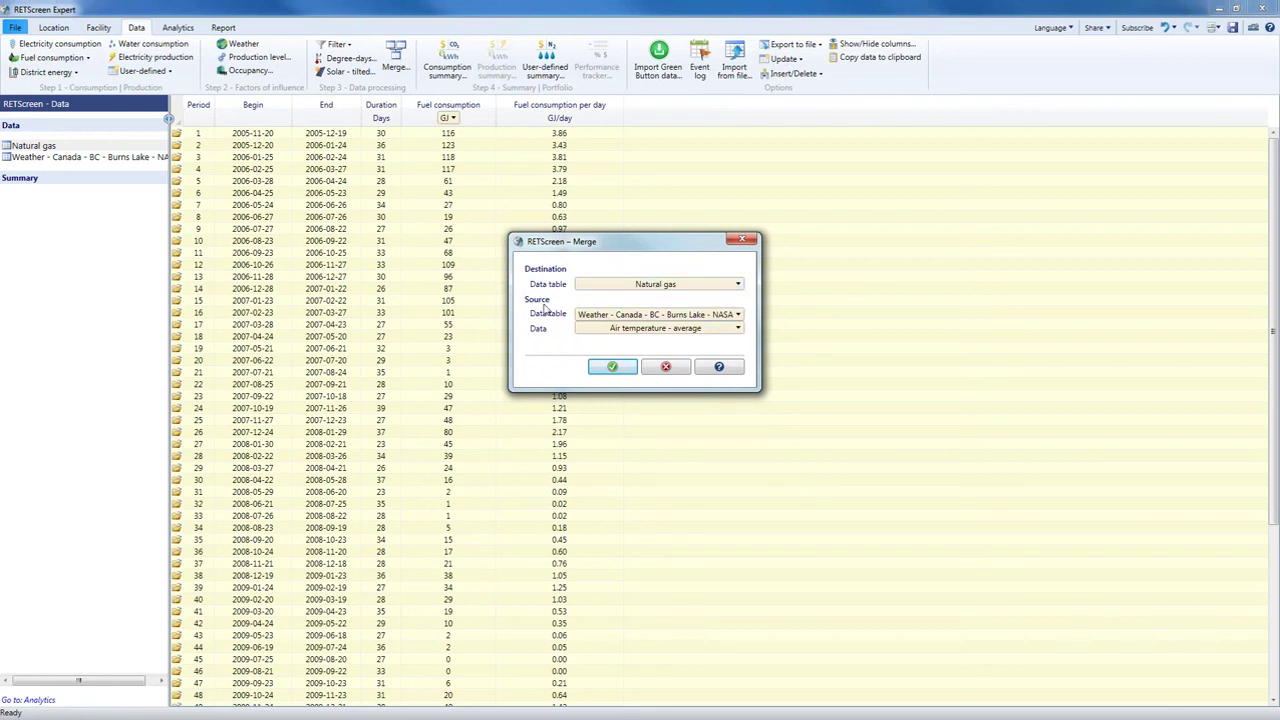
left_click(592, 333)
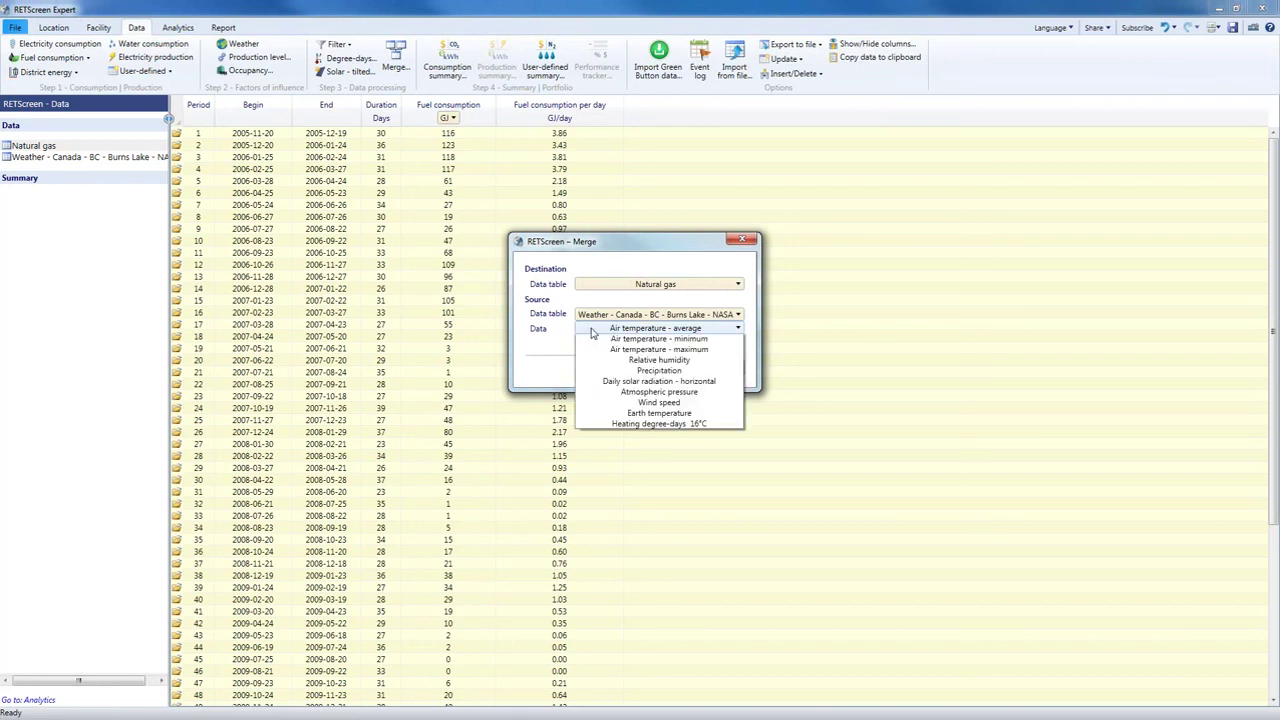
left_click(675, 438)
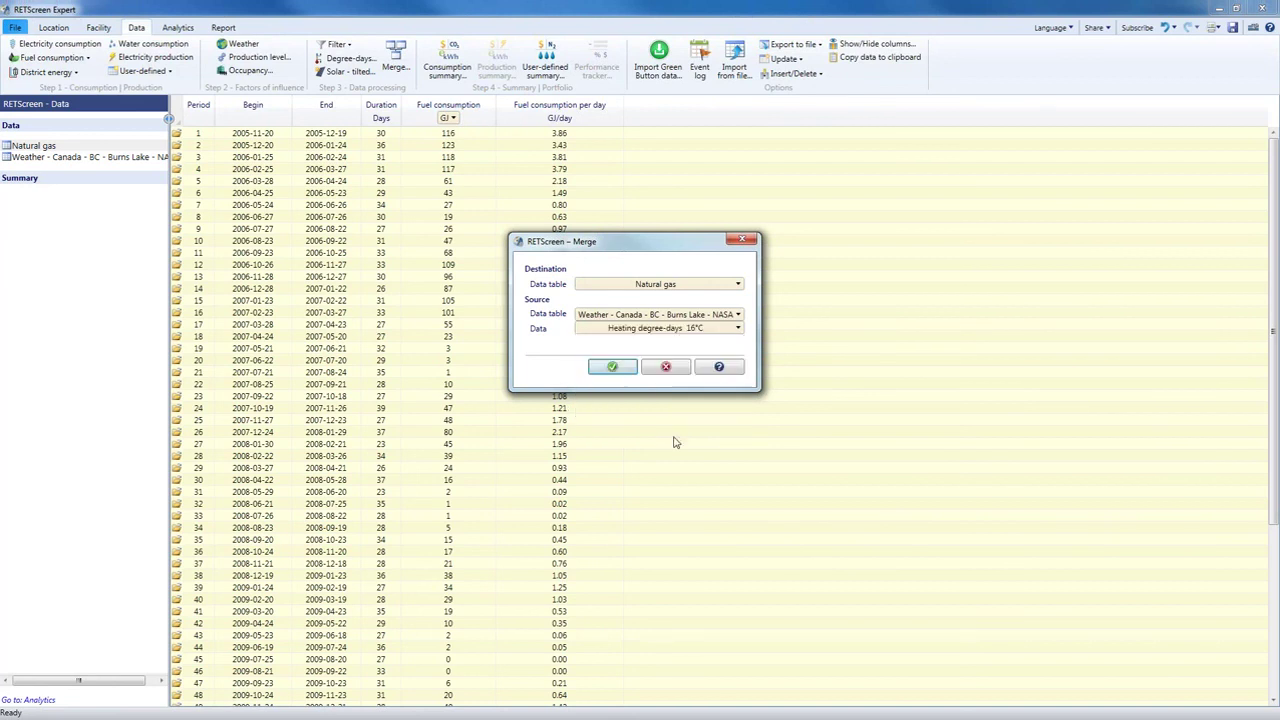
left_click(612, 367)
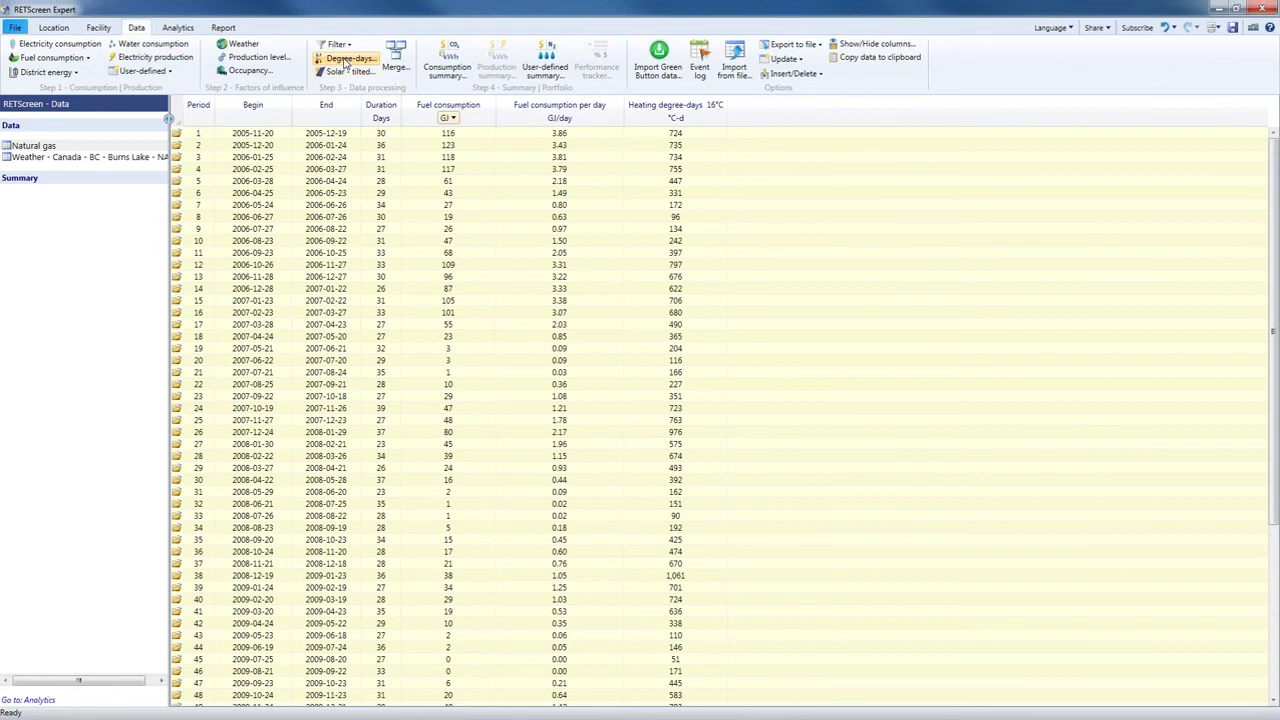
Group the Natural gas data by calendar year and compare the 2006 and 2007 rows
left_click(348, 46)
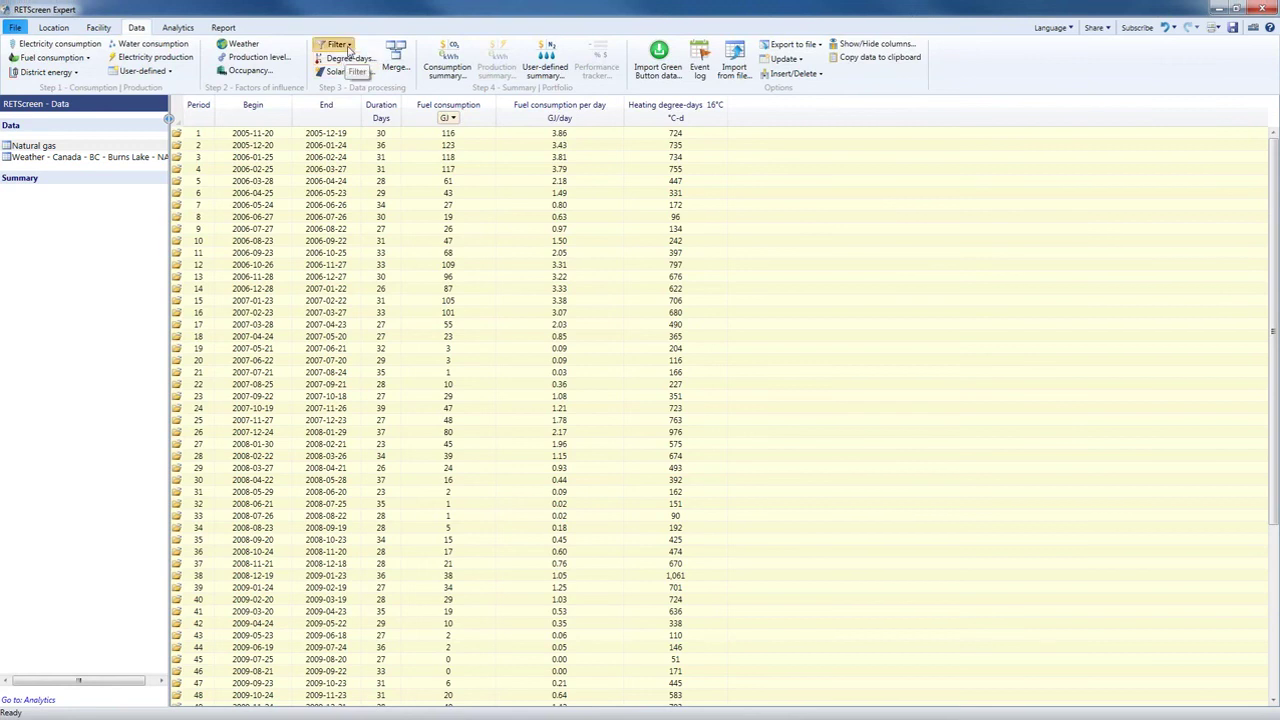
mouse_move(390, 76)
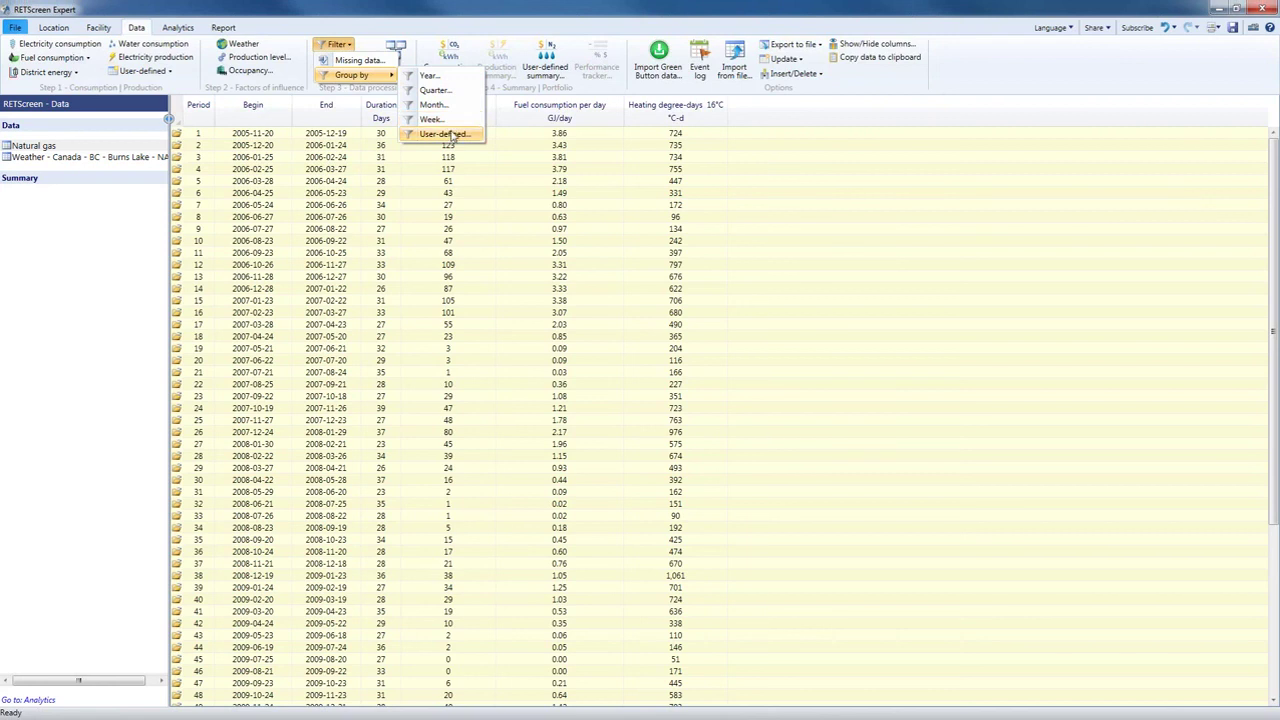
left_click(450, 82)
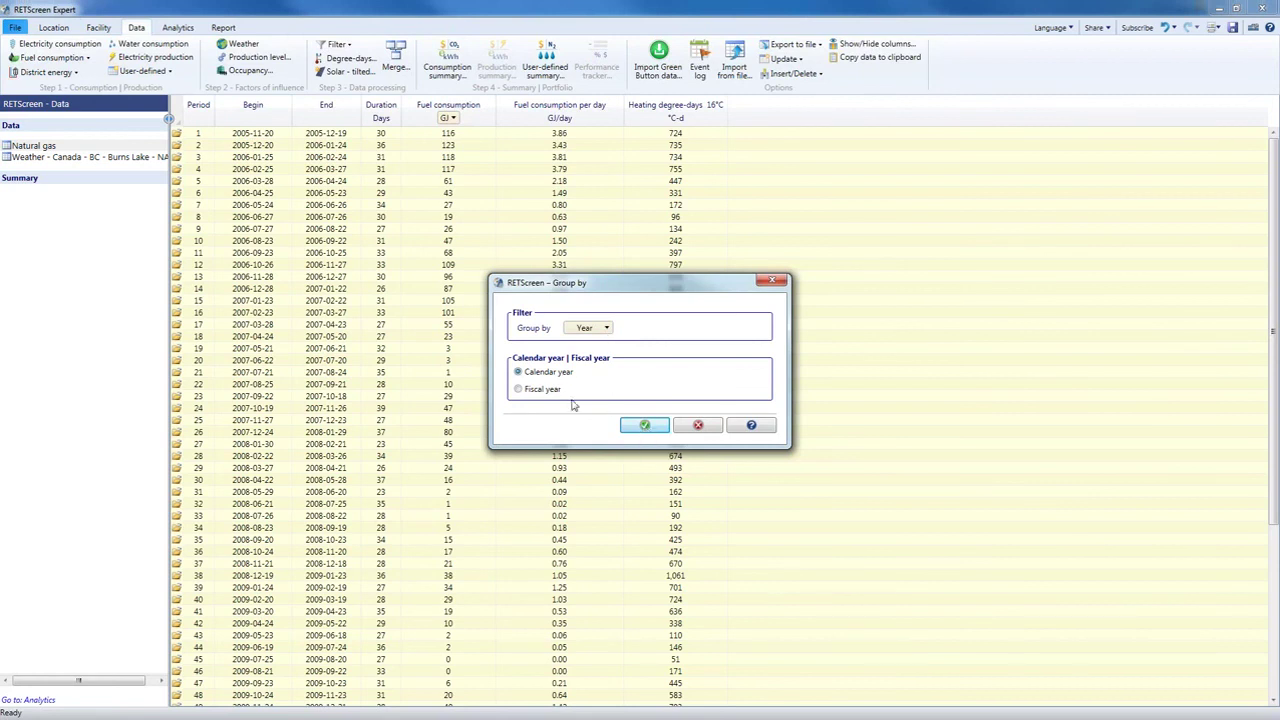
left_click(649, 428)
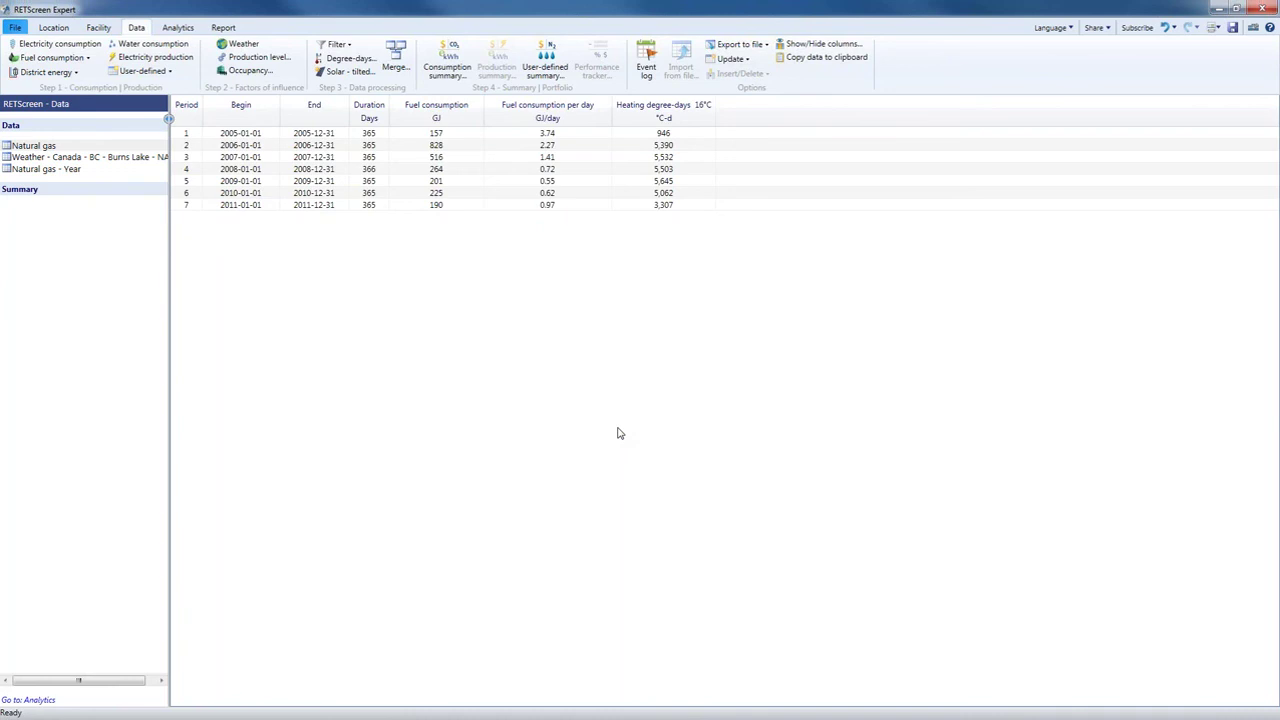
left_click(337, 147)
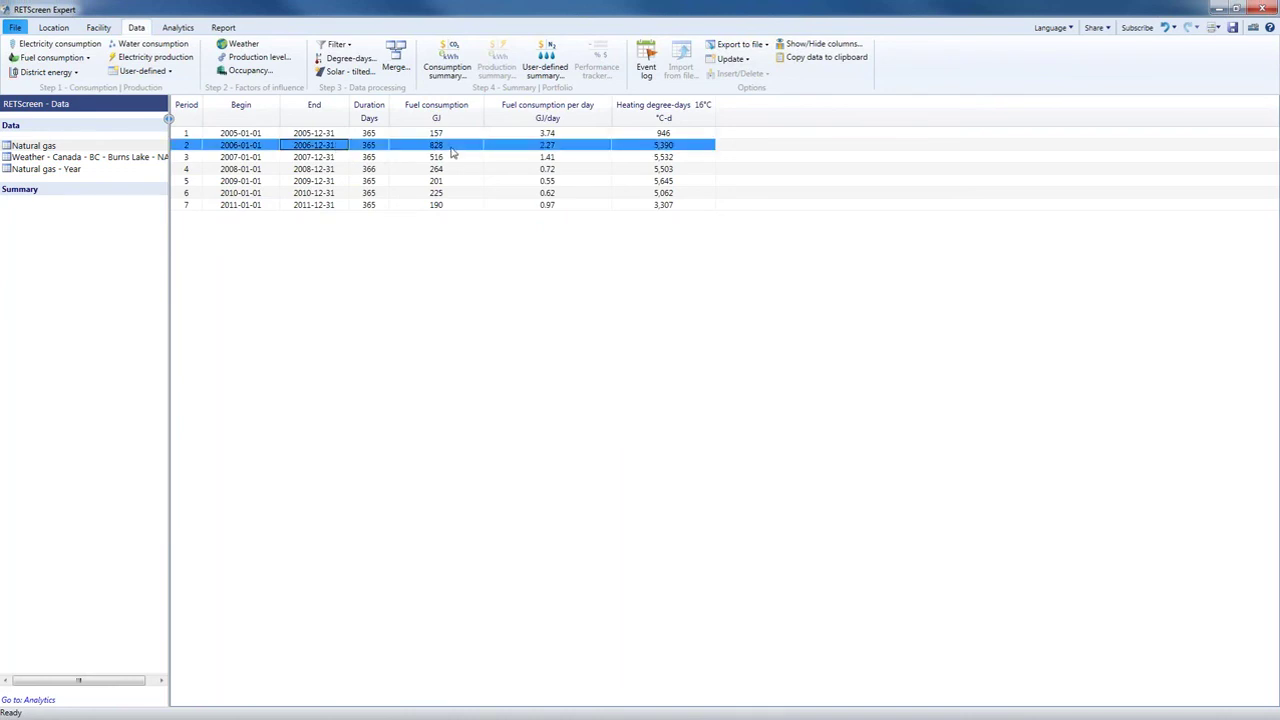
left_click(344, 160)
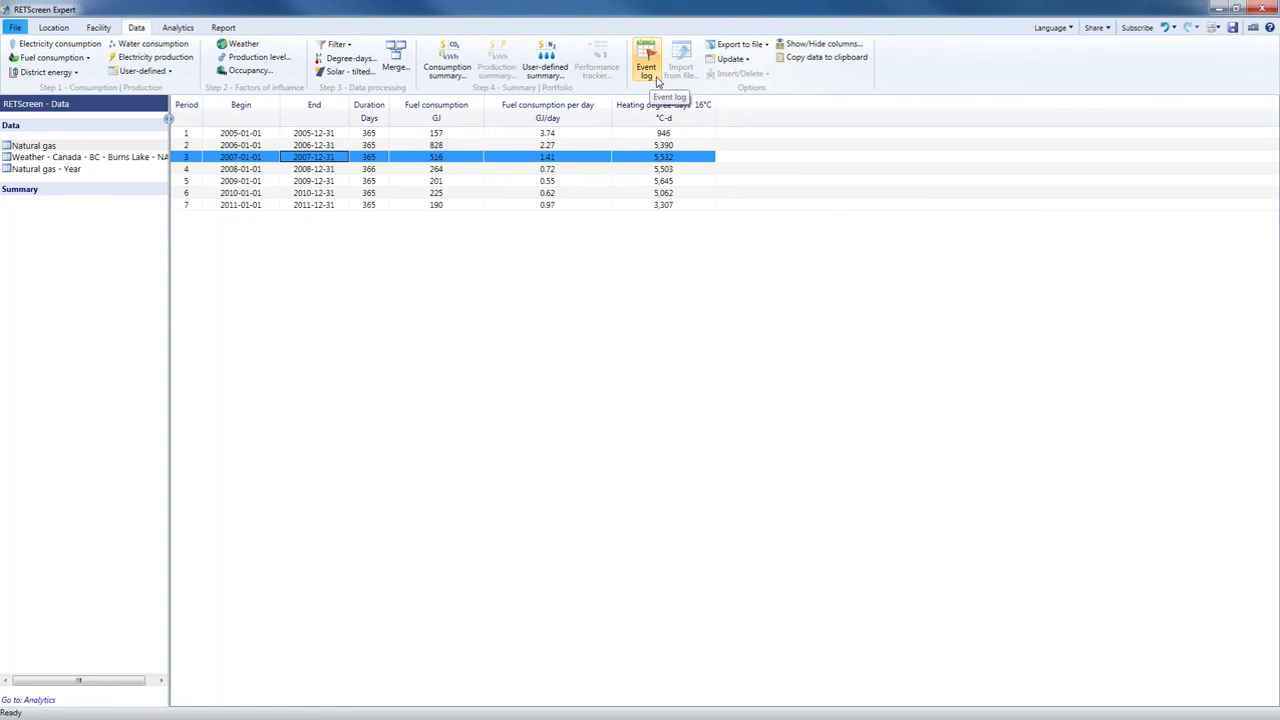
Create an event log and add an event named Install new heating system on March 27, 2007
left_click(655, 80)
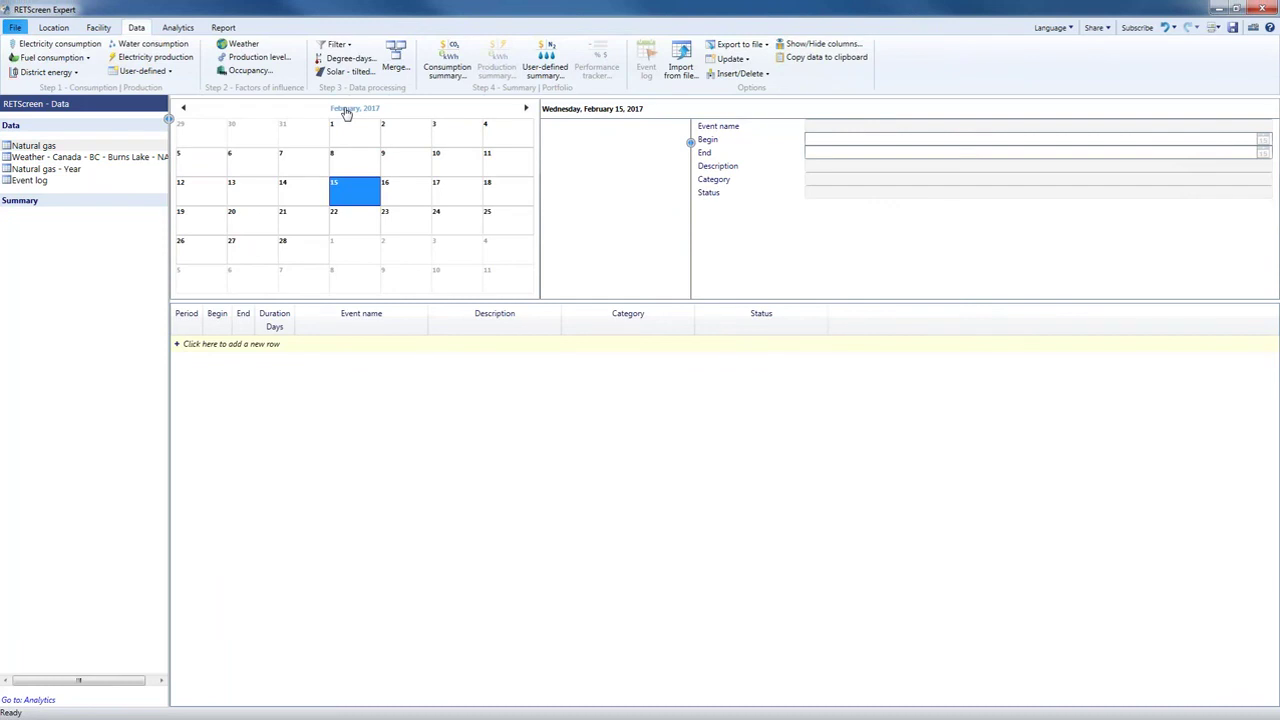
left_click(346, 111)
left_click(320, 109)
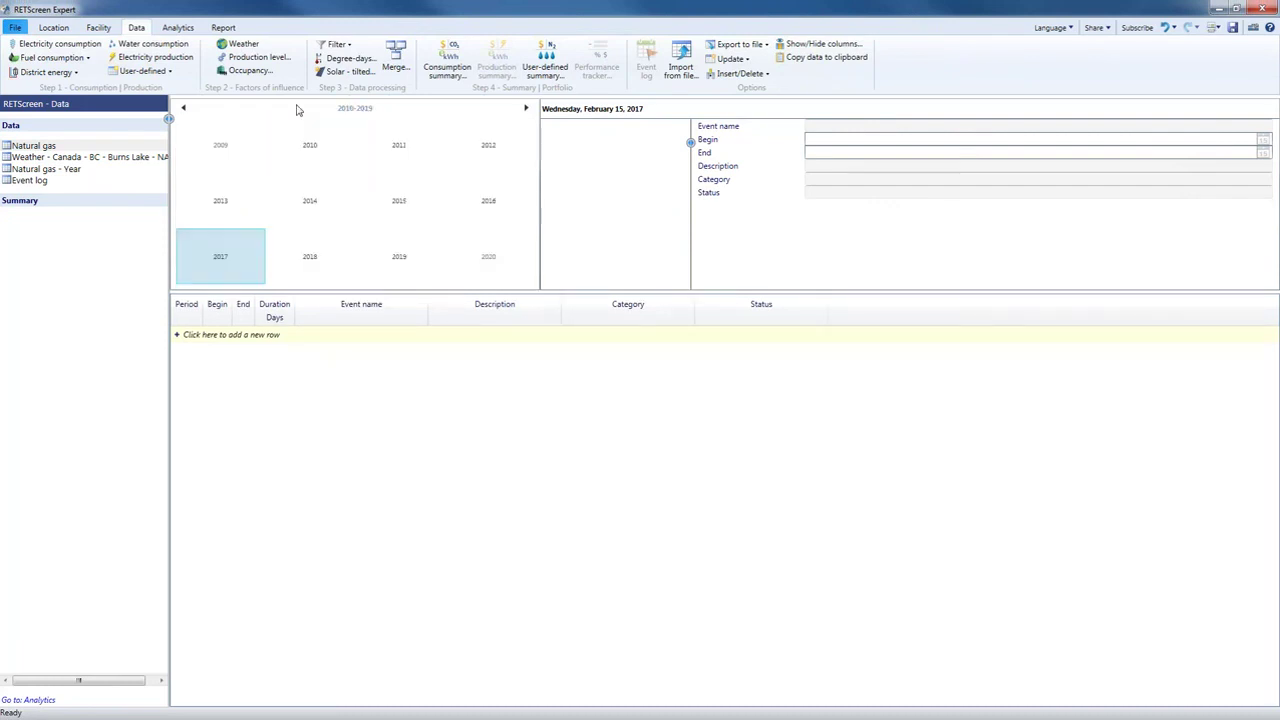
left_click(184, 109)
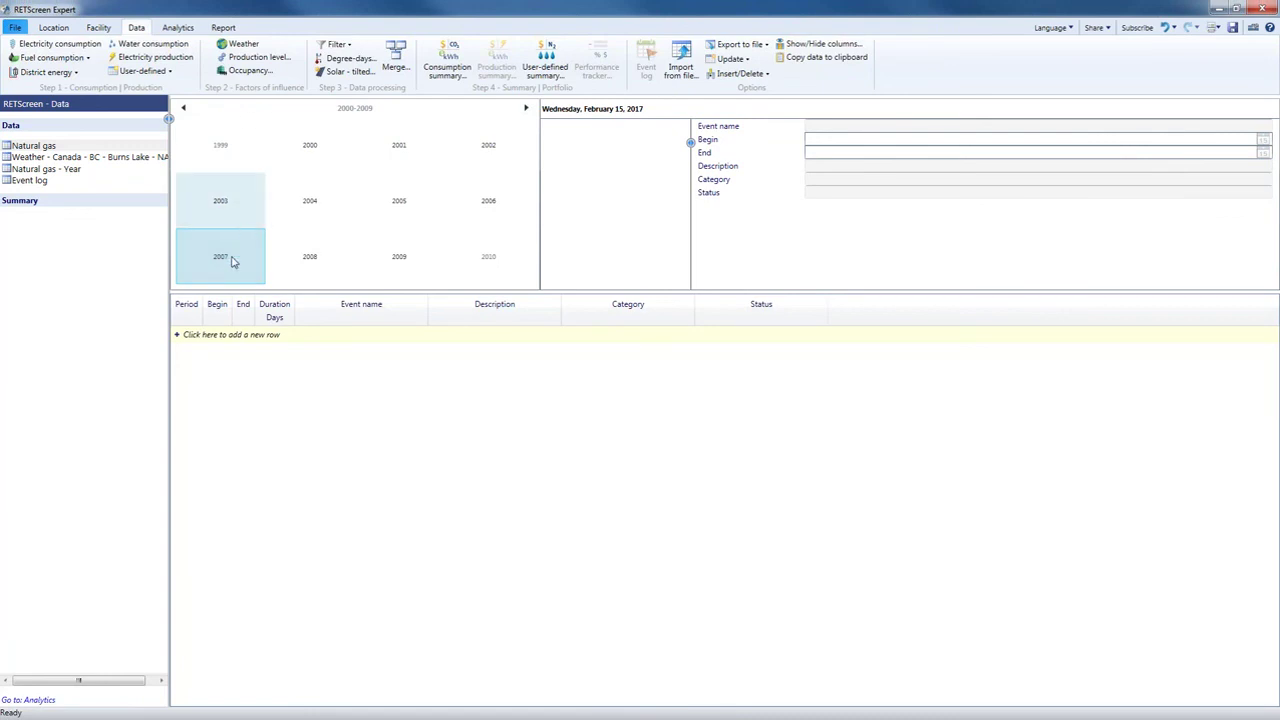
left_click(231, 262)
left_click(410, 155)
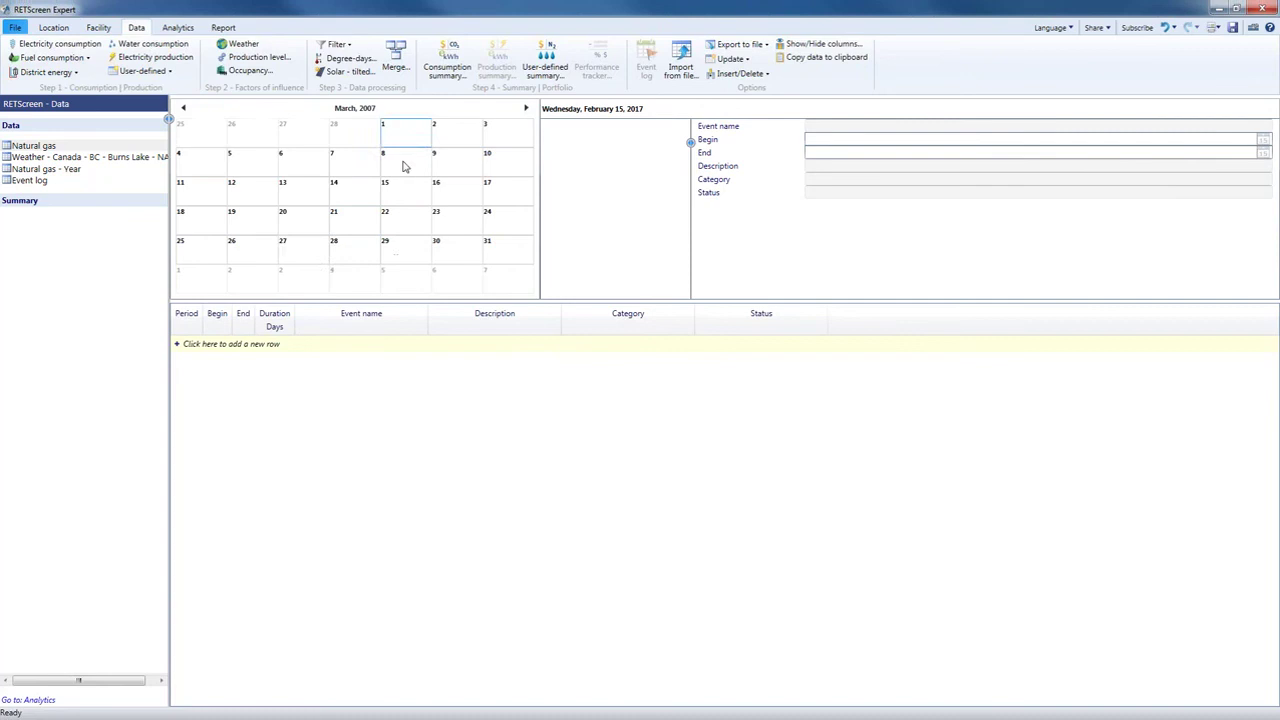
left_click(305, 256)
double_click(305, 256)
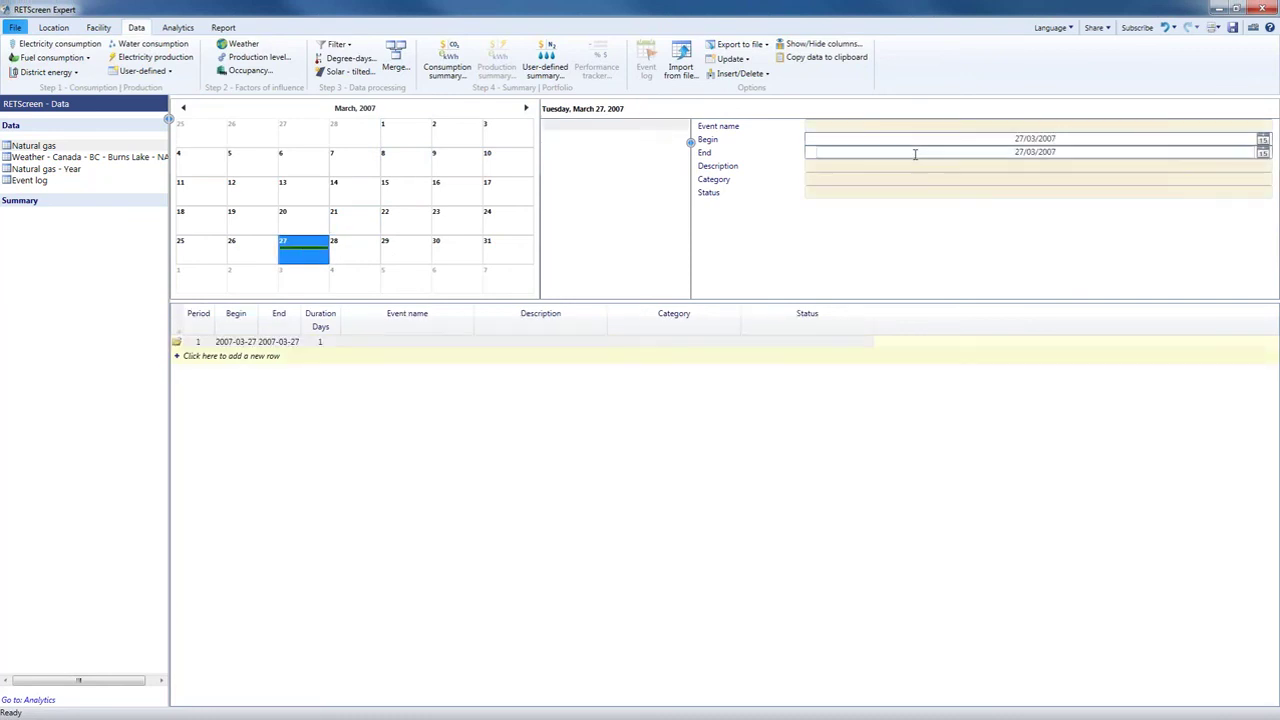
type("Install new heating system")
key("Return")
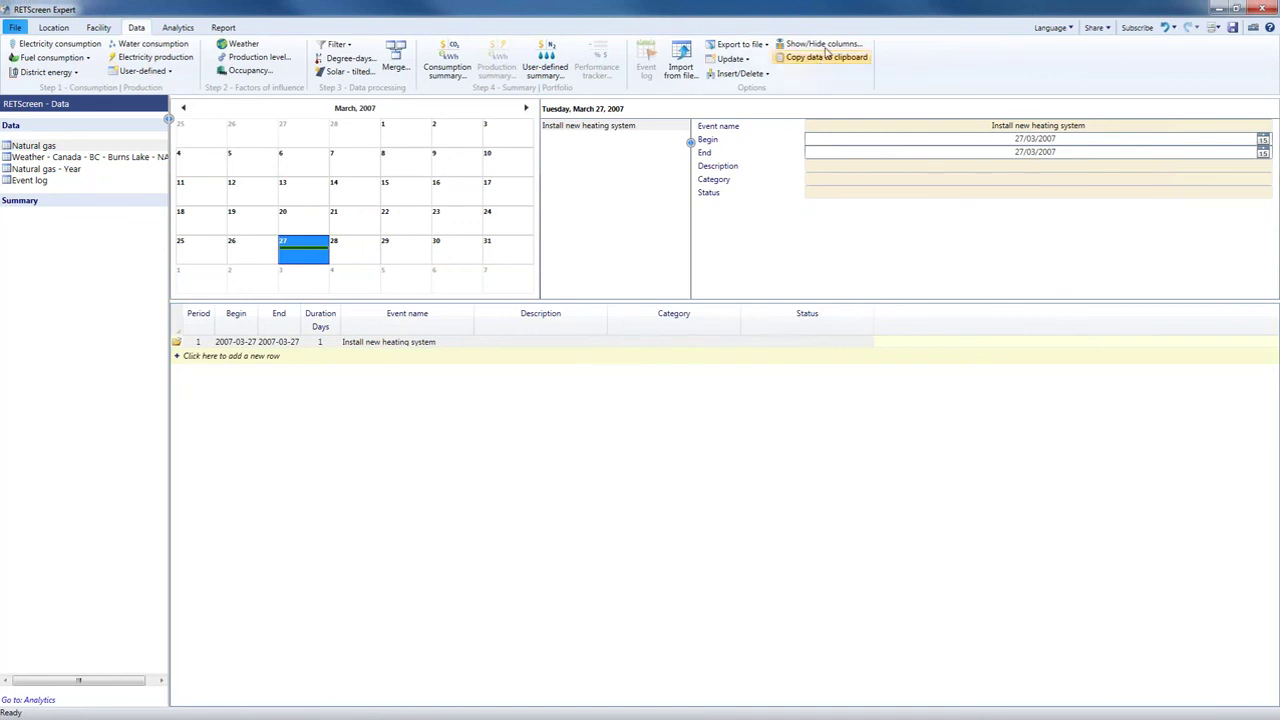
left_click(755, 78)
left_click(765, 108)
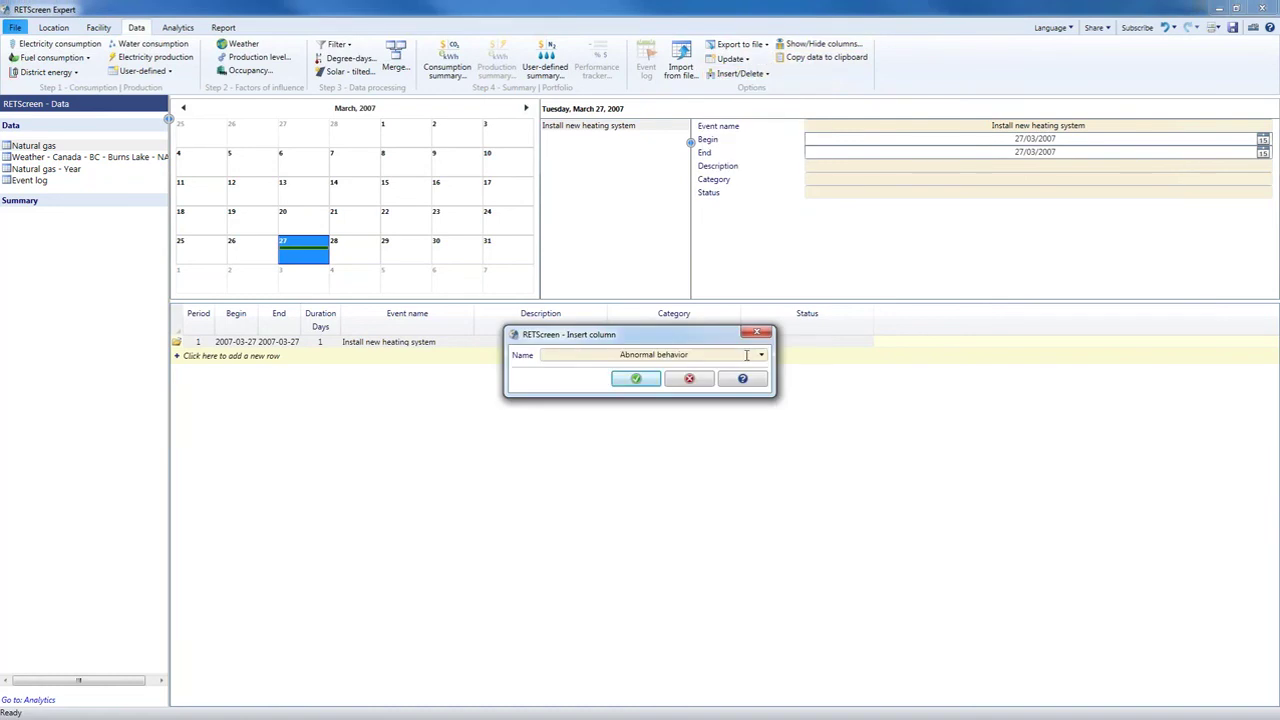
left_click(761, 357)
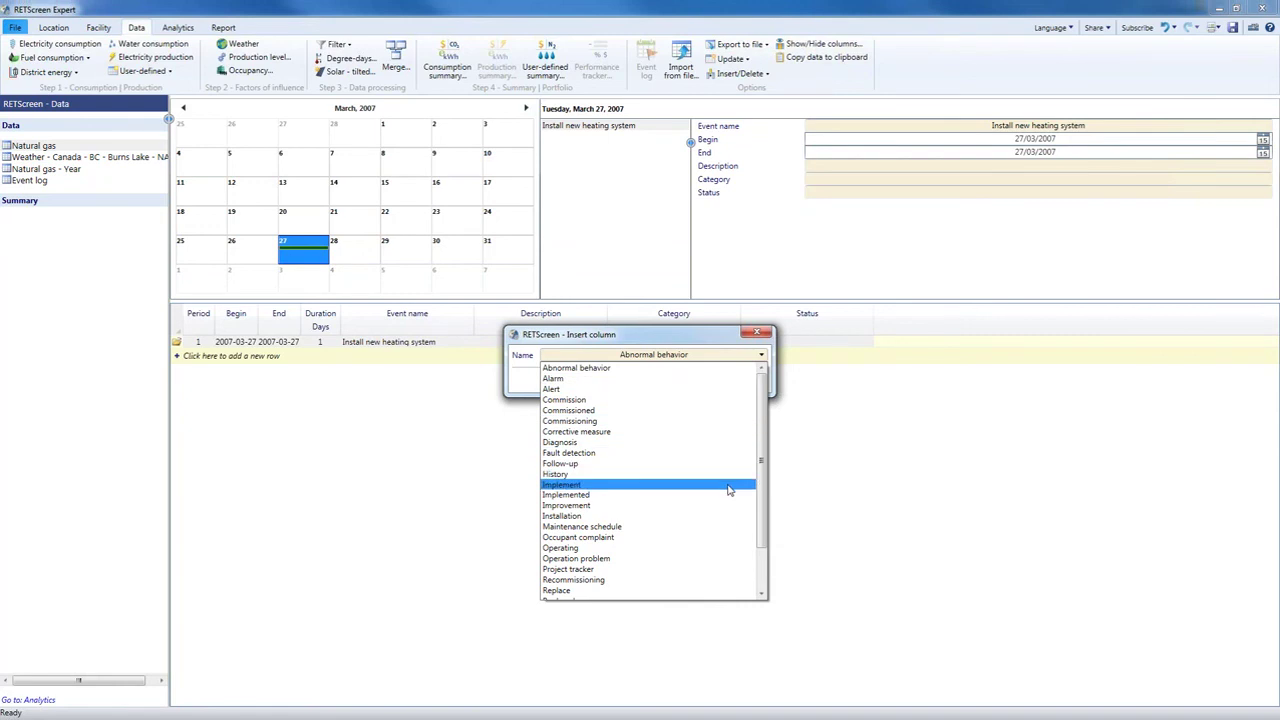
left_click(723, 544)
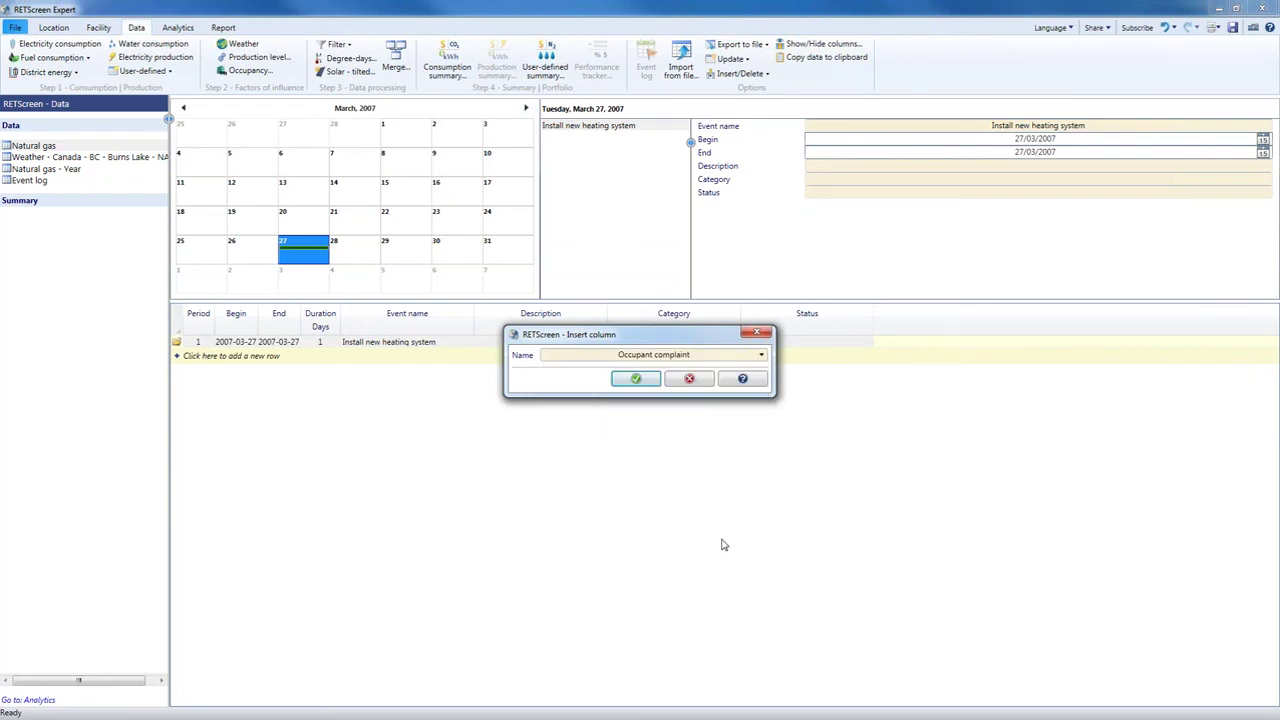
left_click(690, 379)
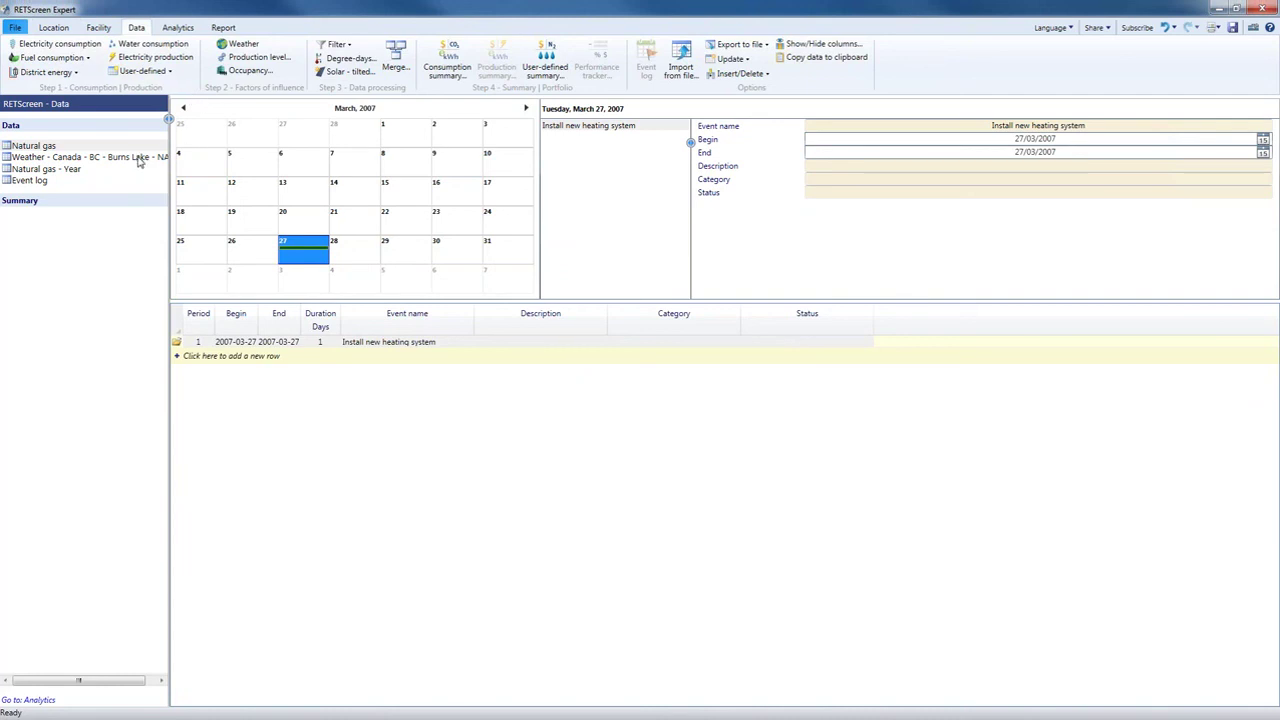
Review the Natural gas table with its merged degree-days and switch to the Analytics worksheet
left_click(58, 147)
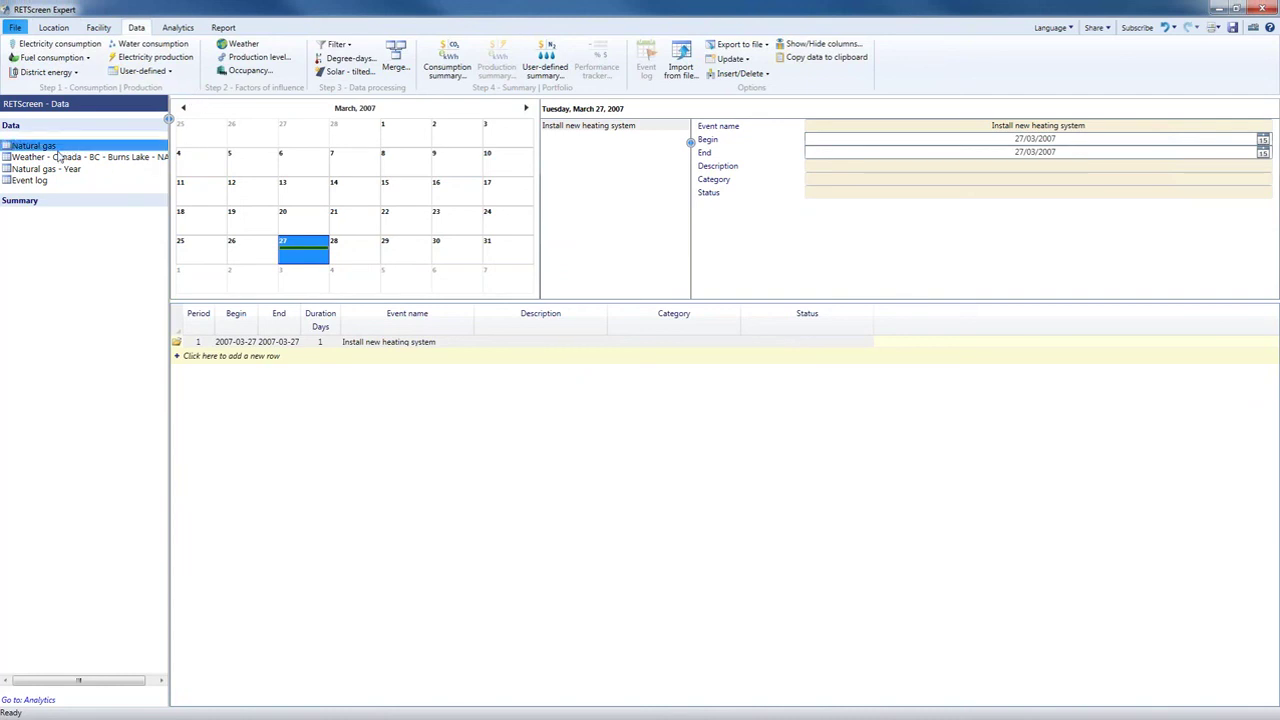
left_click(48, 147)
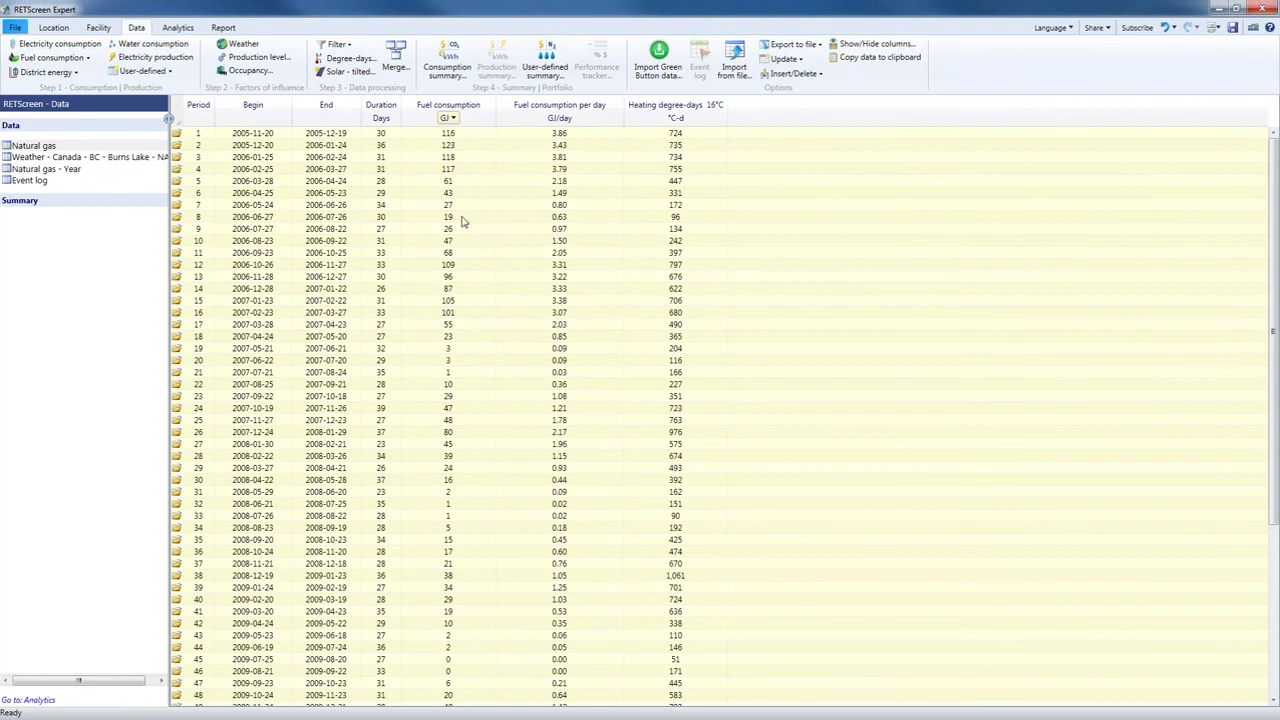
left_click(178, 28)
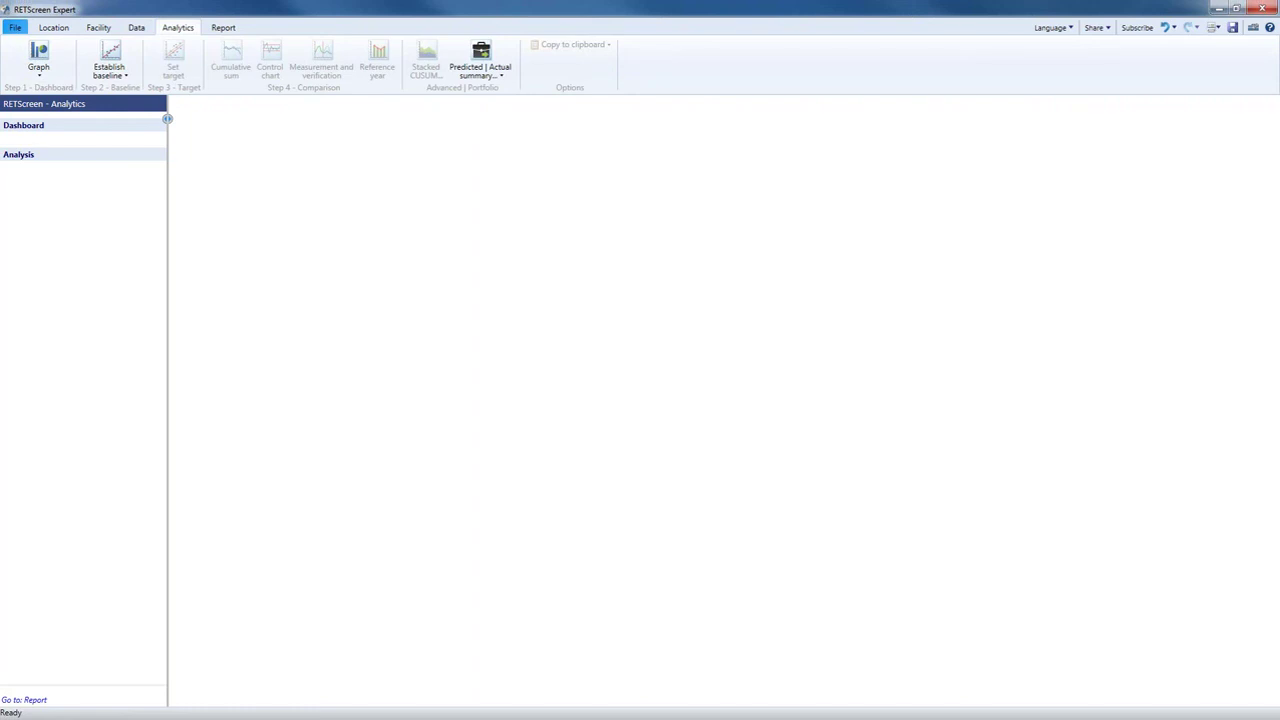
Start an annual bar graph of Fuel consumption from the Natural gas data table
left_click(40, 78)
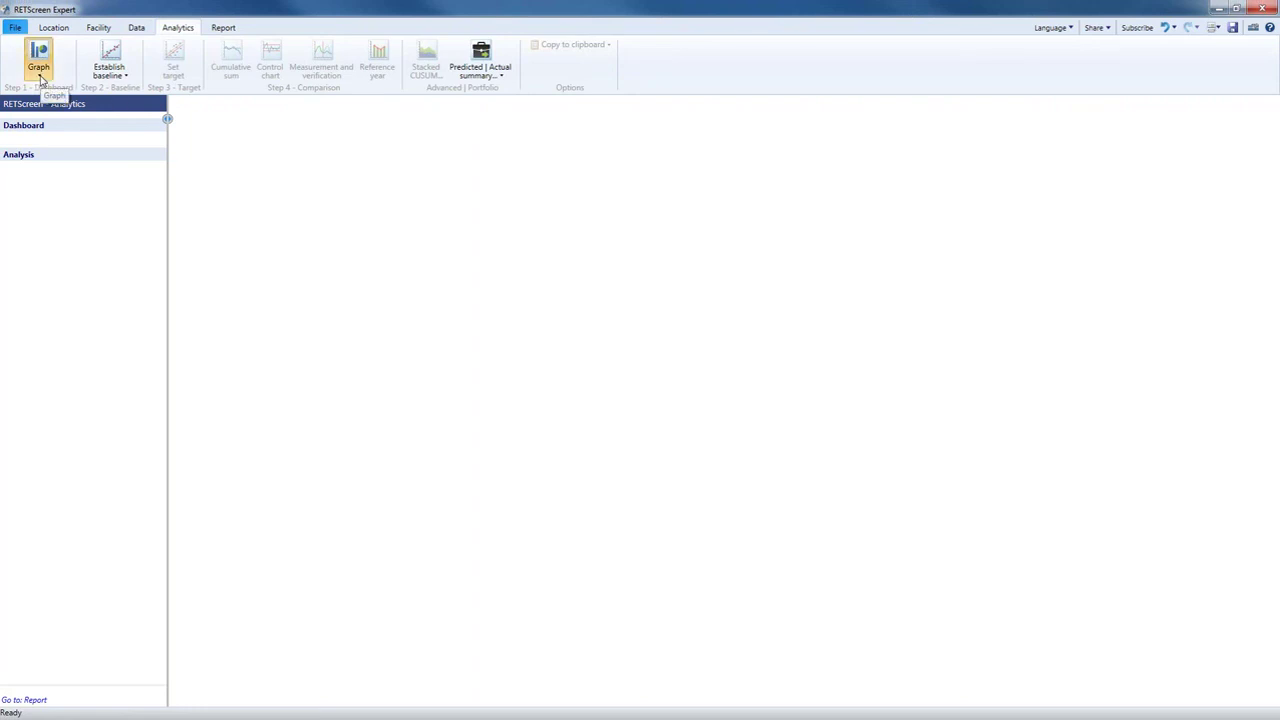
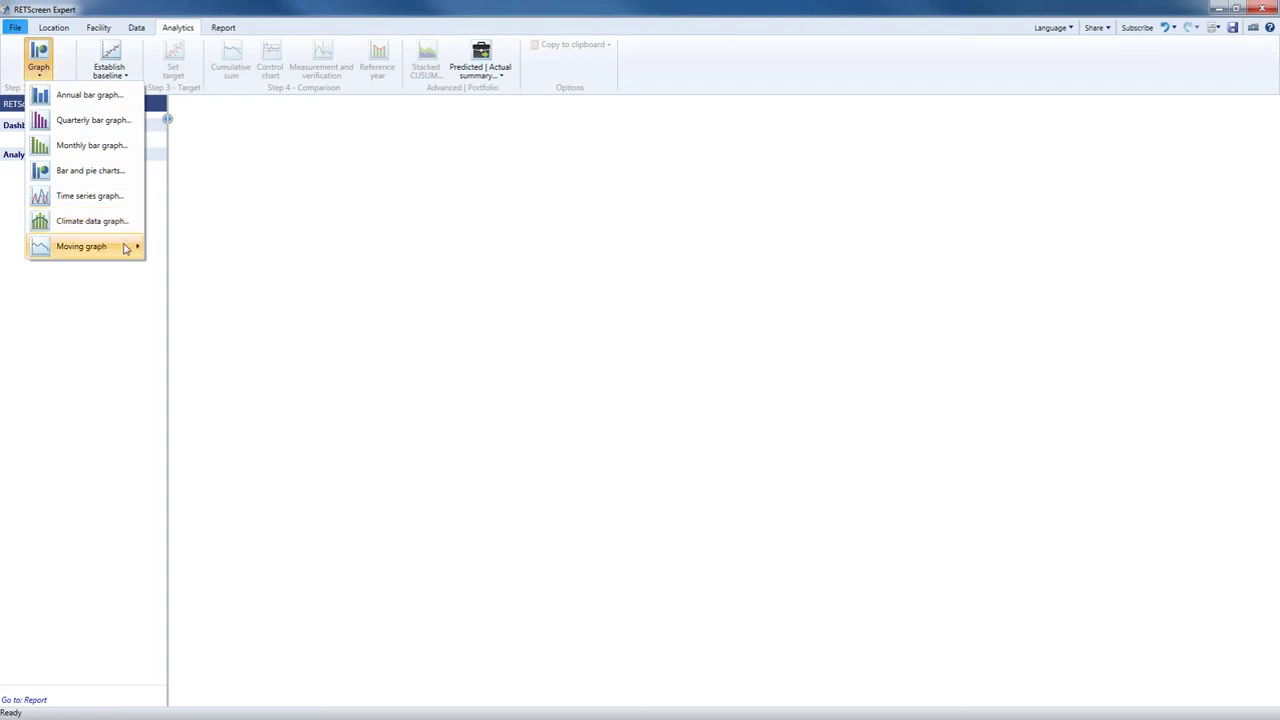
mouse_move(125, 248)
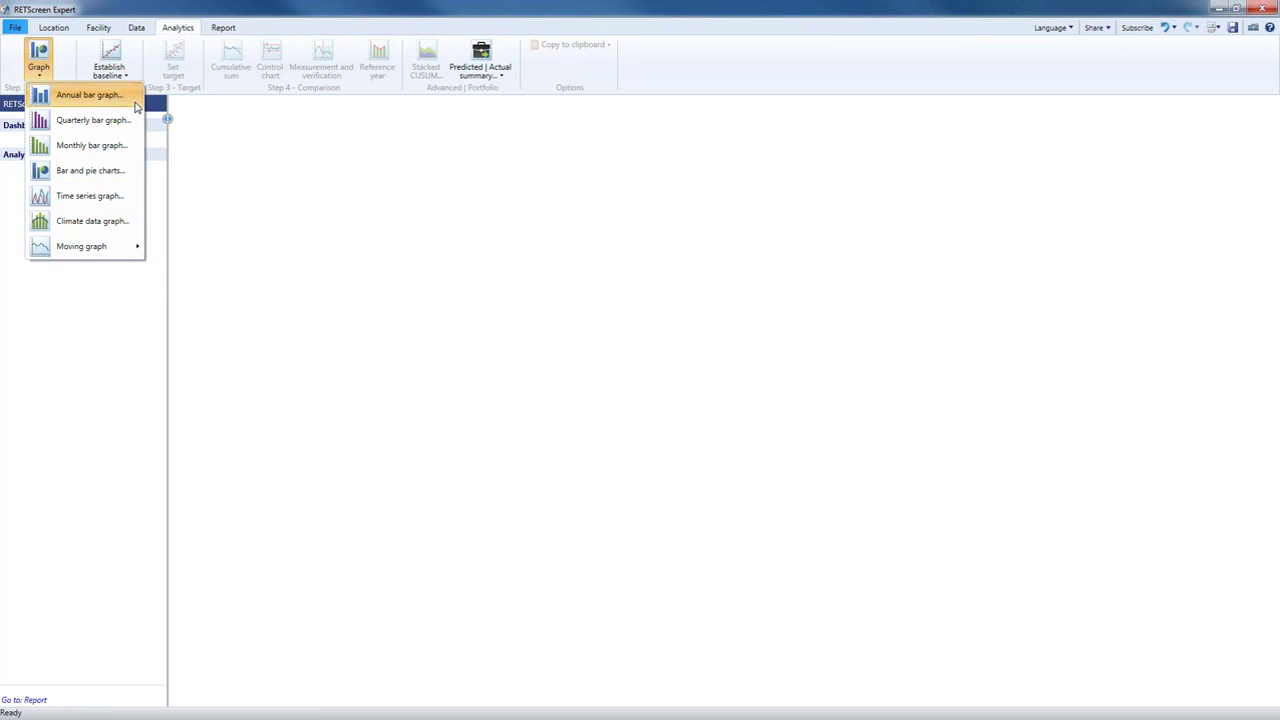
left_click(136, 106)
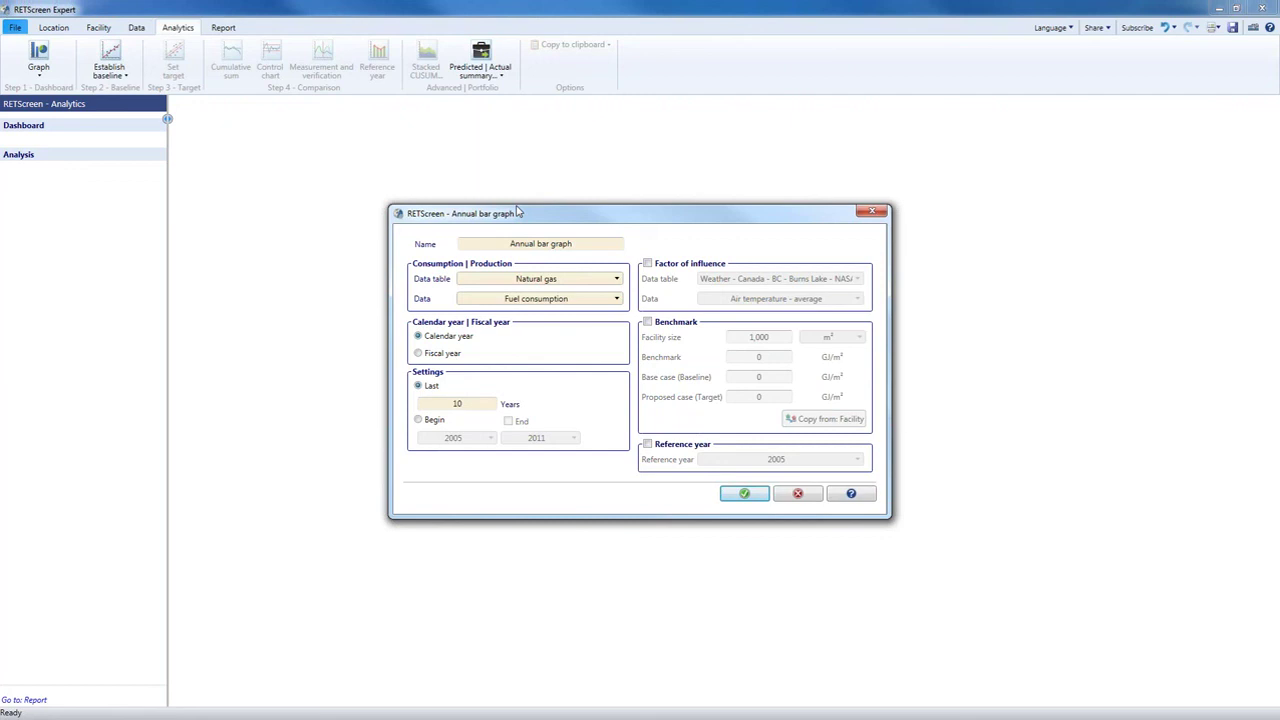
left_click(497, 301)
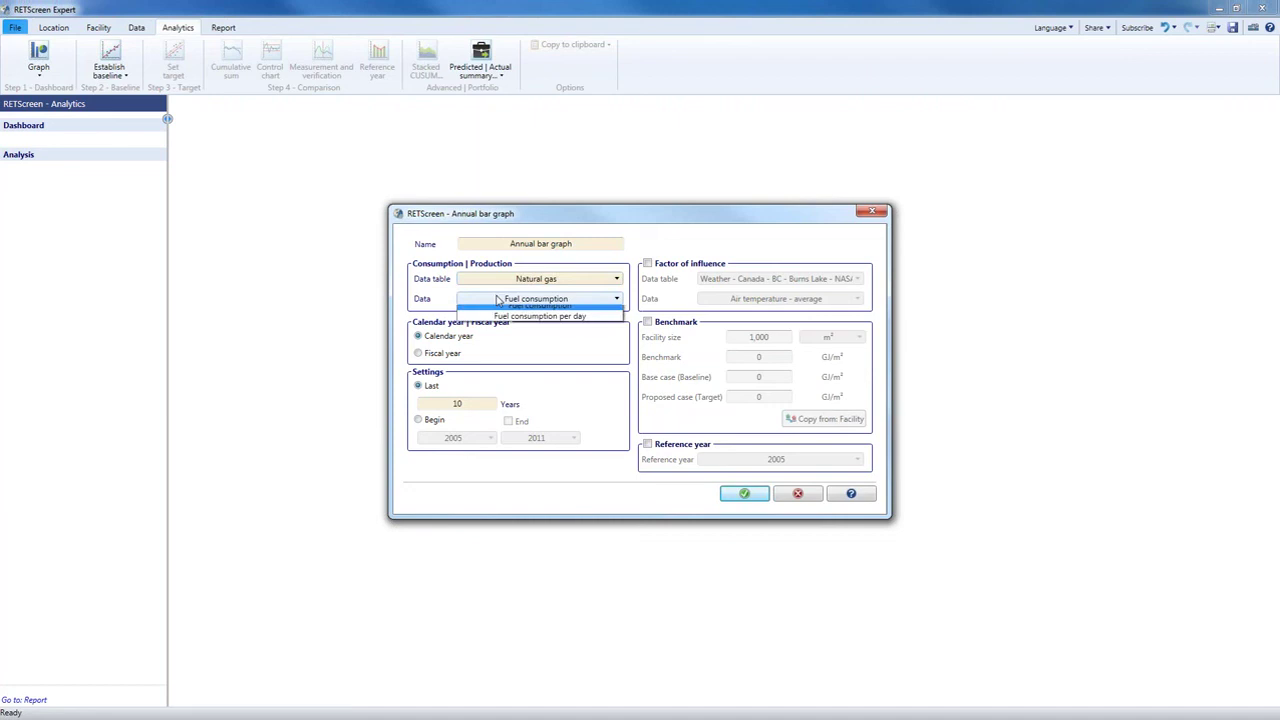
left_click(497, 300)
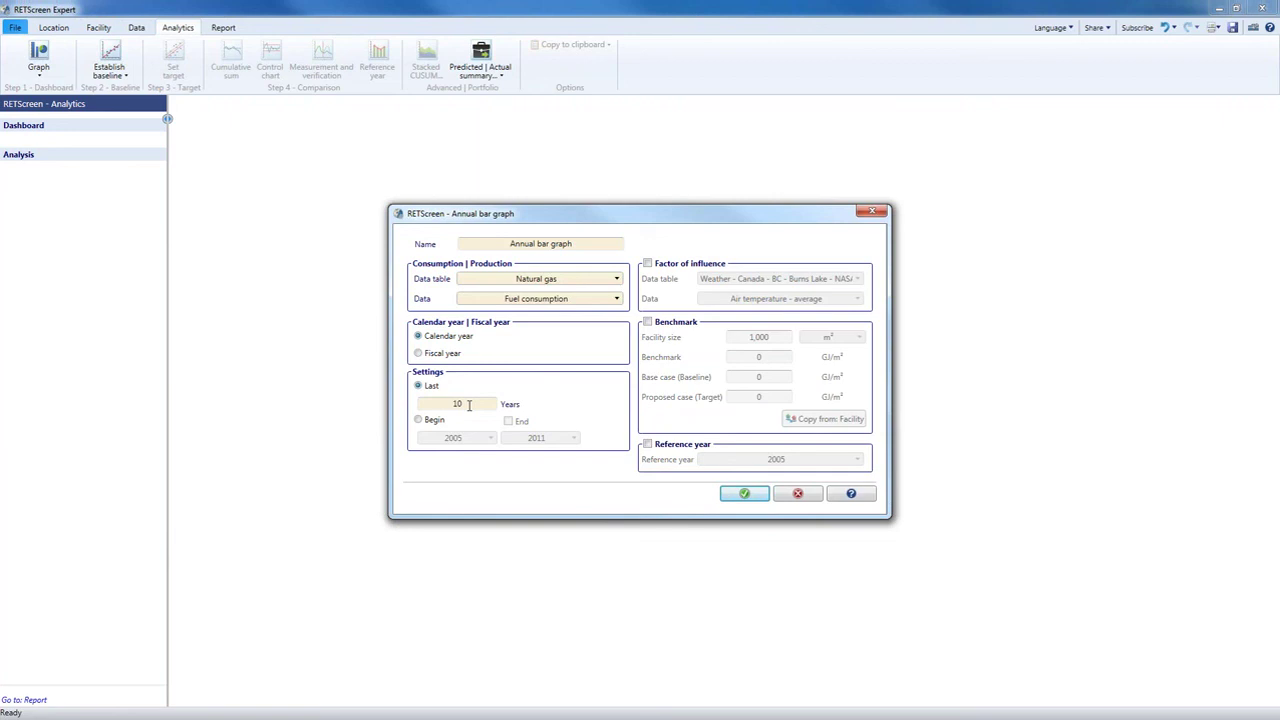
Set the annual bar graph's range to begin in 2007 and end in 2010
left_click(419, 421)
left_click(467, 441)
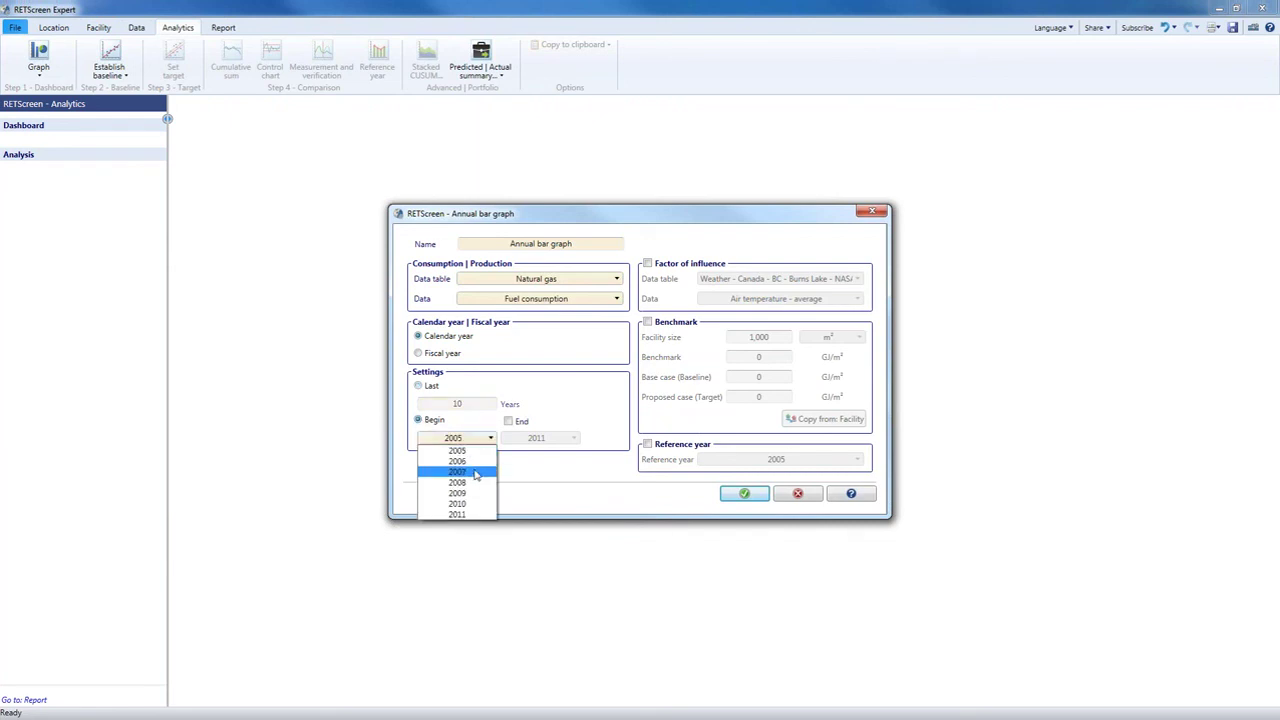
left_click(475, 473)
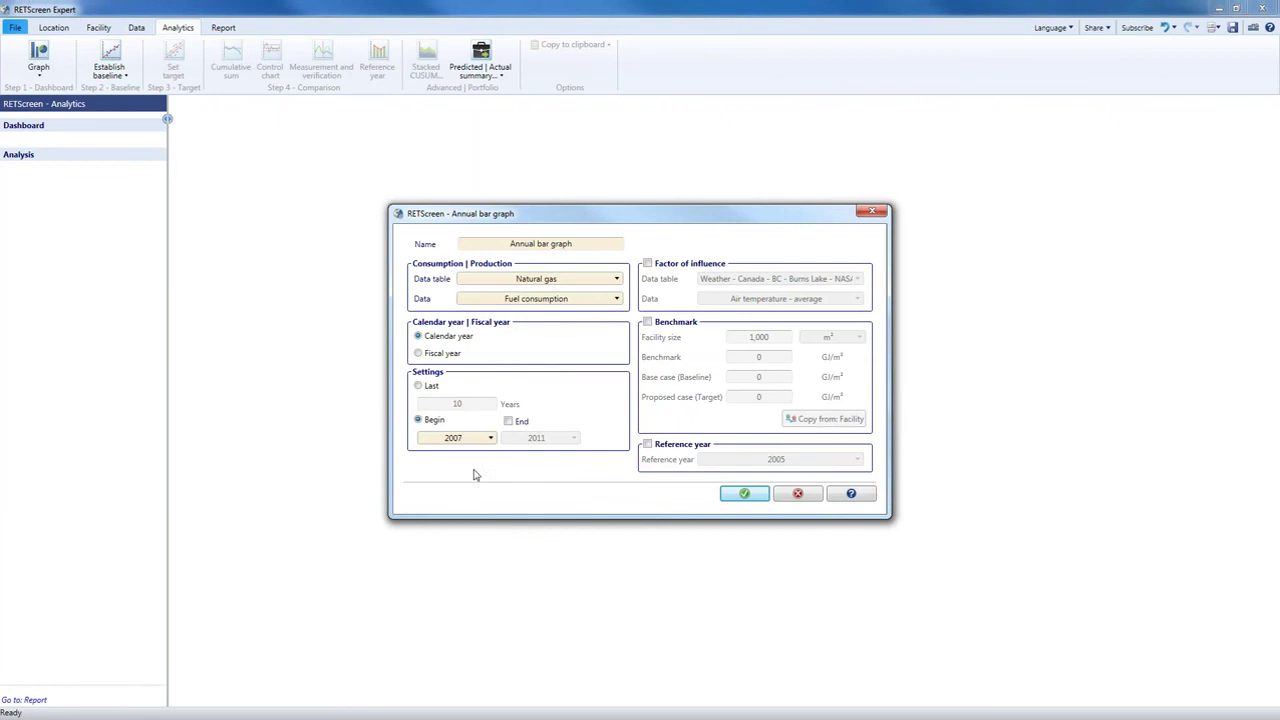
left_click(509, 422)
left_click(527, 438)
left_click(540, 503)
Set the annual bar graph to cover the last 7 years and generate it
left_click(419, 388)
left_click_drag(470, 403, 434, 400)
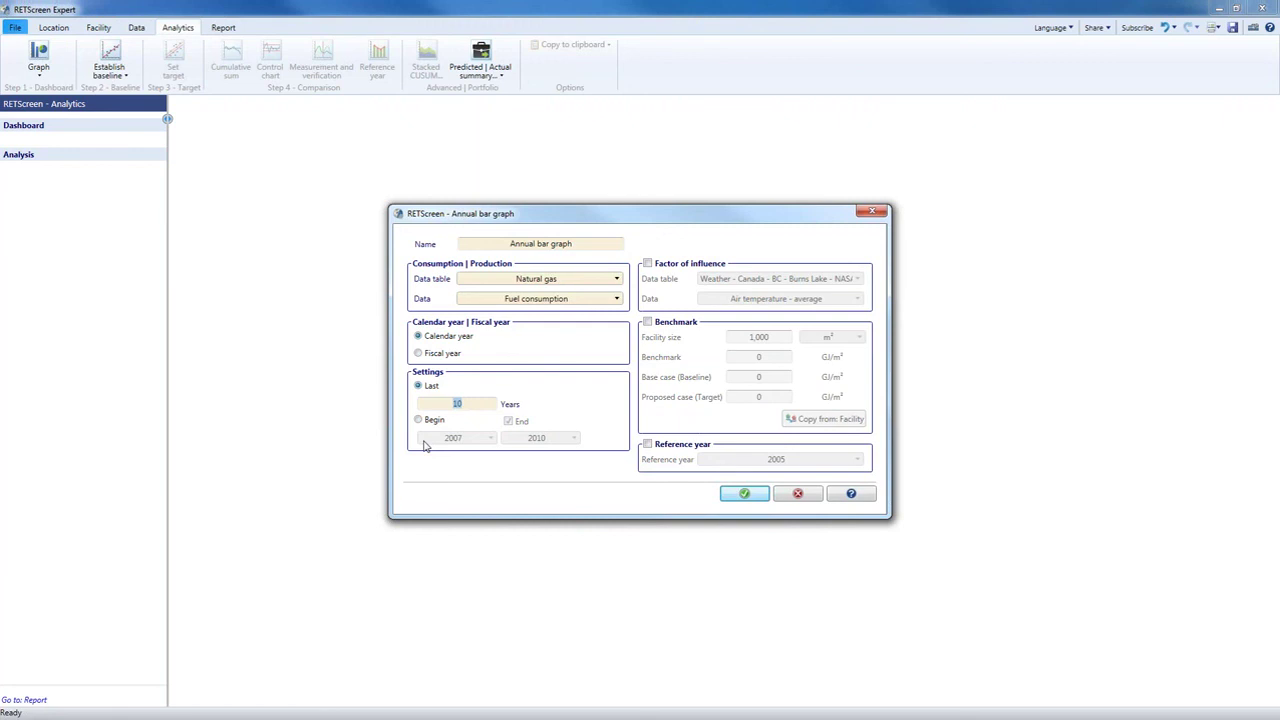
type("7")
left_click(741, 494)
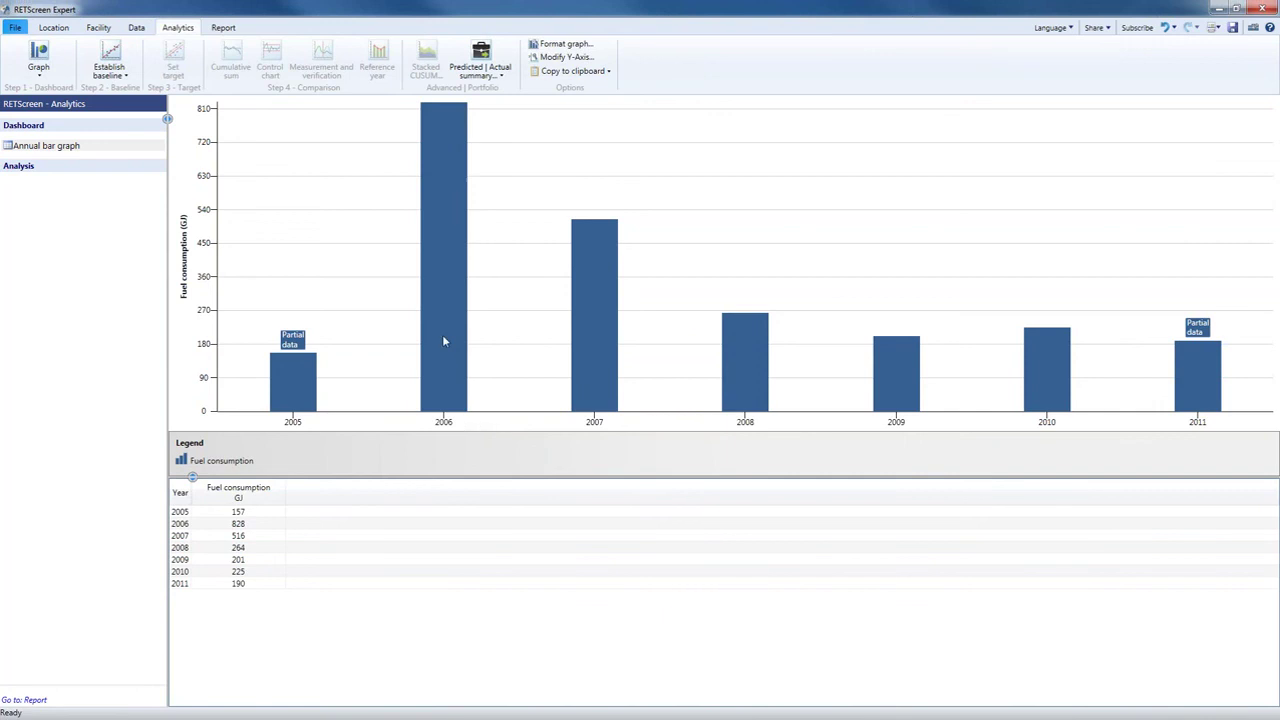
Compare the yearly fuel consumption bars and reopen the annual bar graph's format settings
mouse_move(440, 212)
mouse_move(748, 388)
mouse_move(913, 348)
mouse_move(311, 374)
left_click(577, 46)
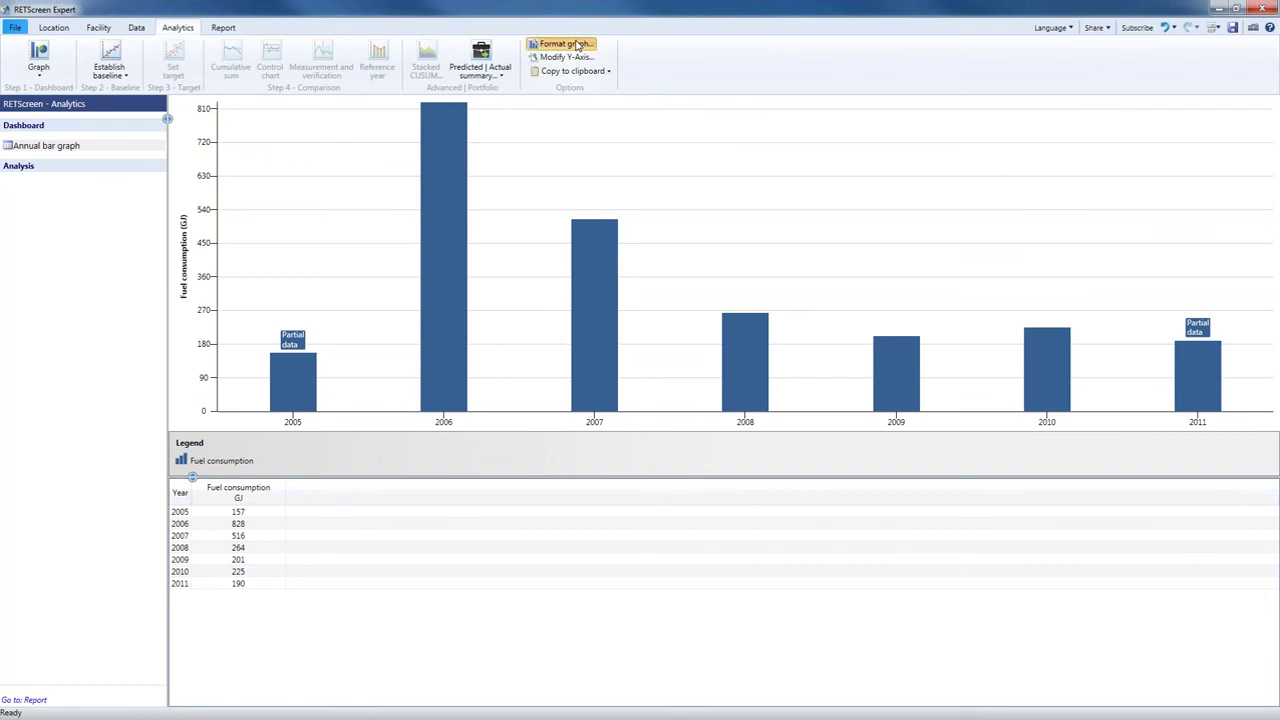
left_click_drag(622, 216, 580, 152)
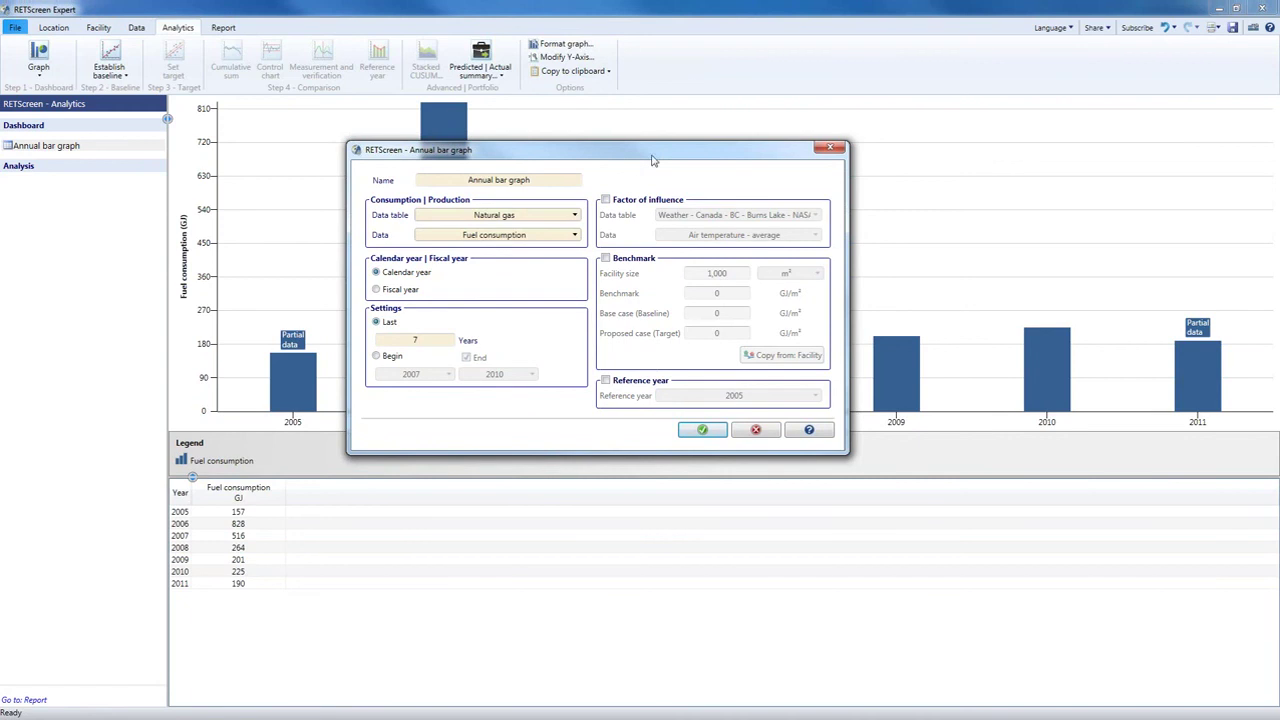
Enable the factor of influence with Heating degree-days 16°C from the Burns Lake weather table
left_click(605, 201)
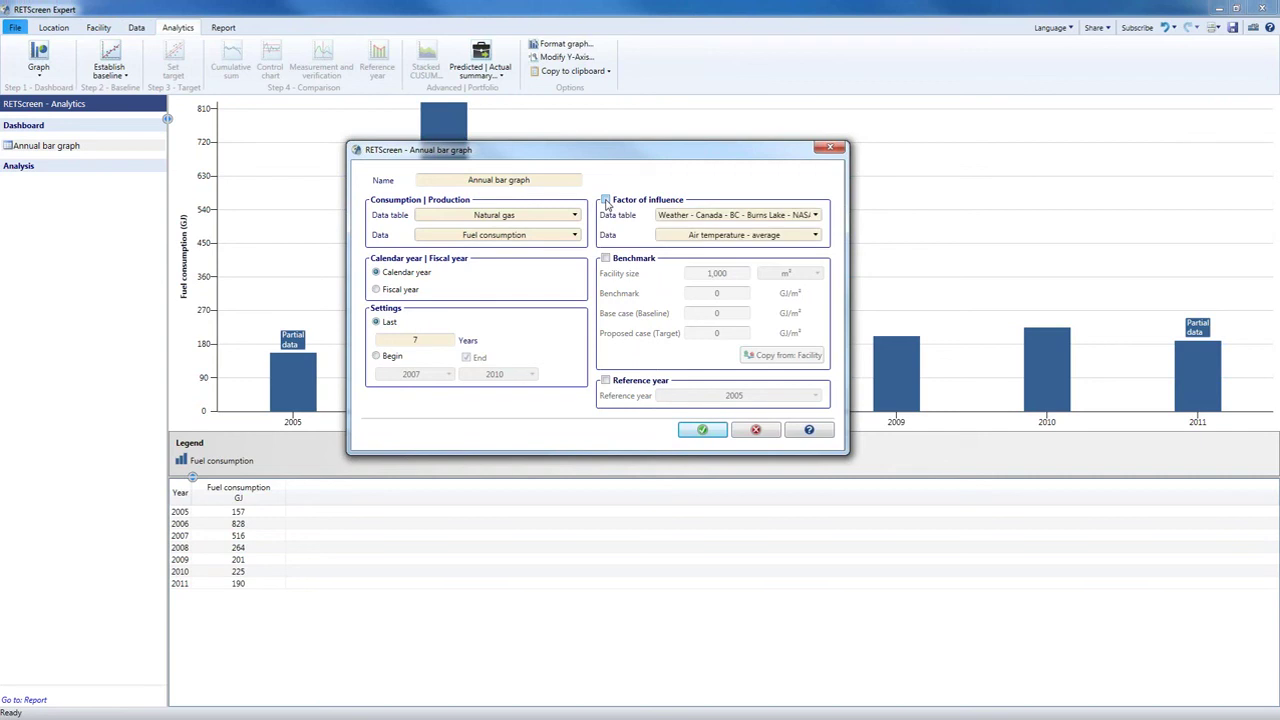
left_click(680, 238)
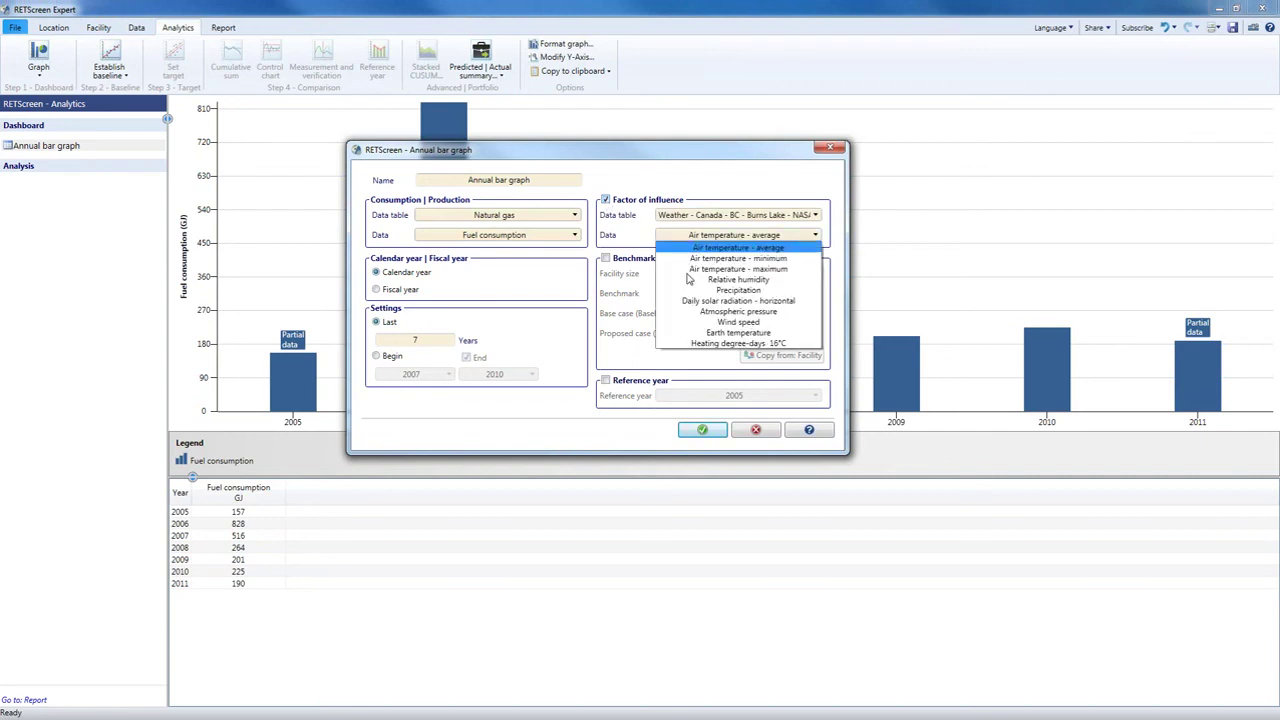
left_click(707, 347)
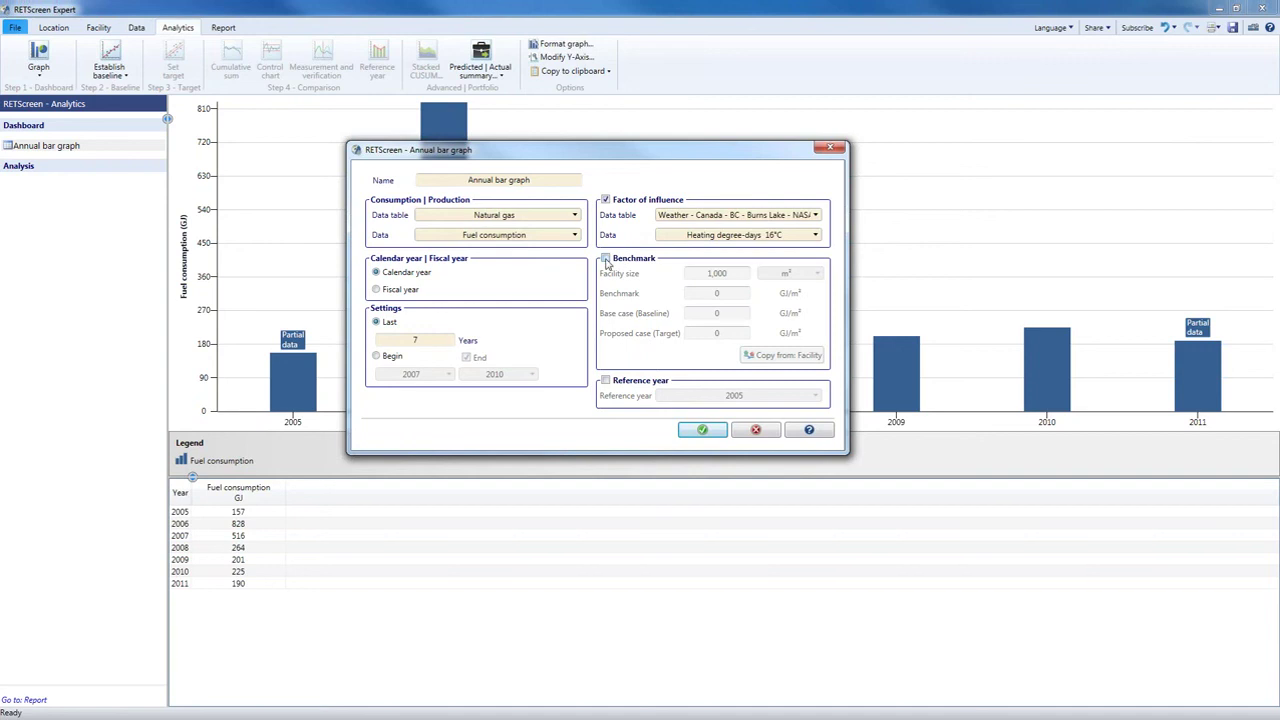
Enable the graph's benchmark and copy the facility size, benchmark, baseline and target values from the Facility data
left_click(605, 259)
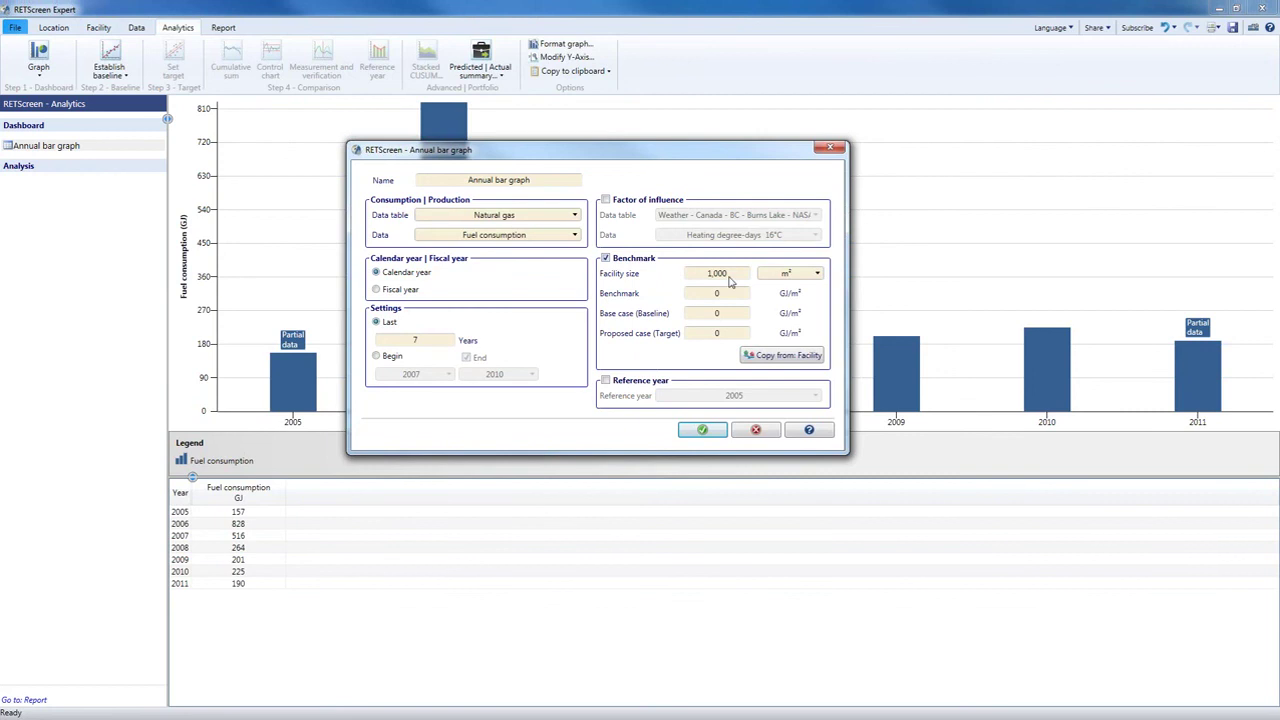
left_click(790, 356)
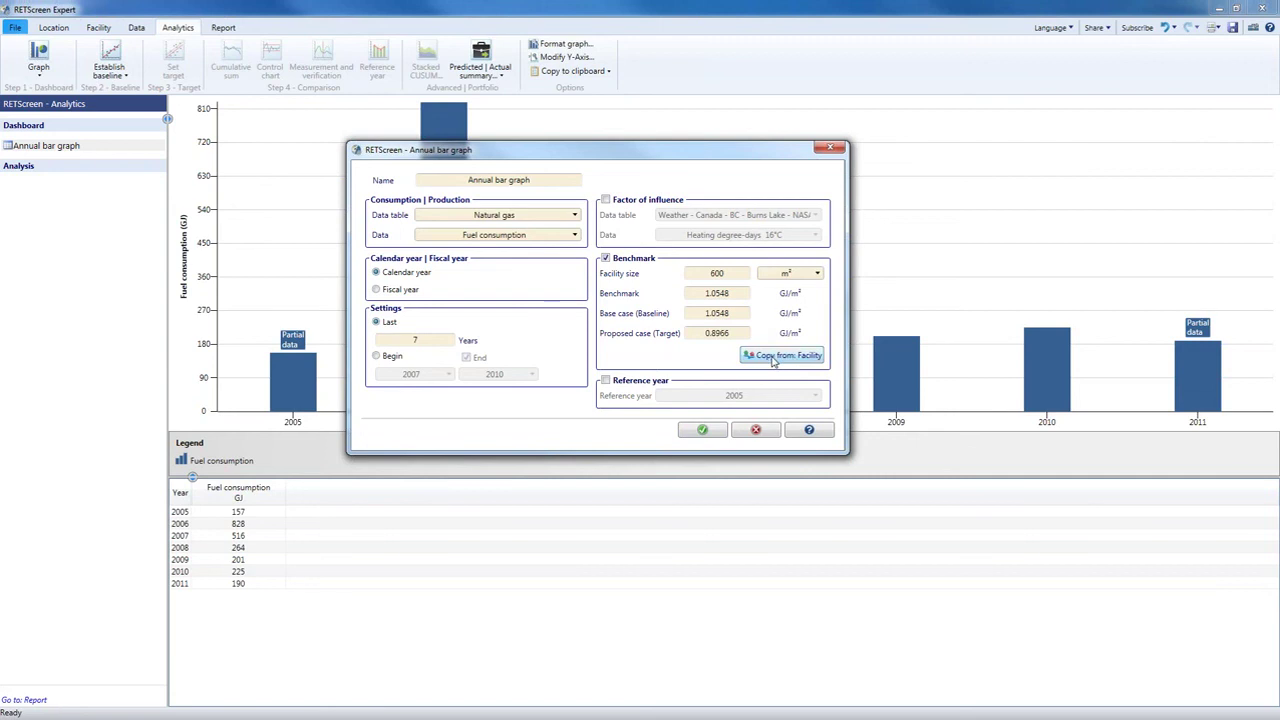
Try a reference year of 2006 for the annual bar graph and switch the reference year off again
left_click(630, 386)
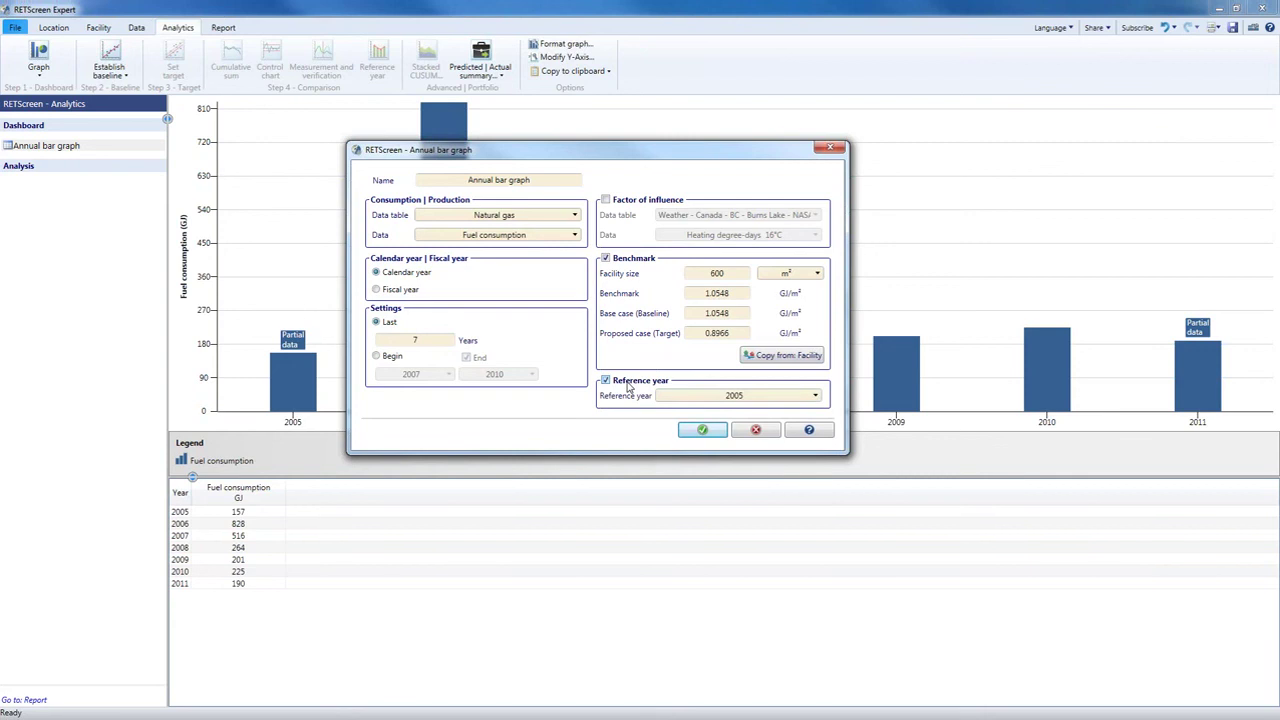
left_click(686, 398)
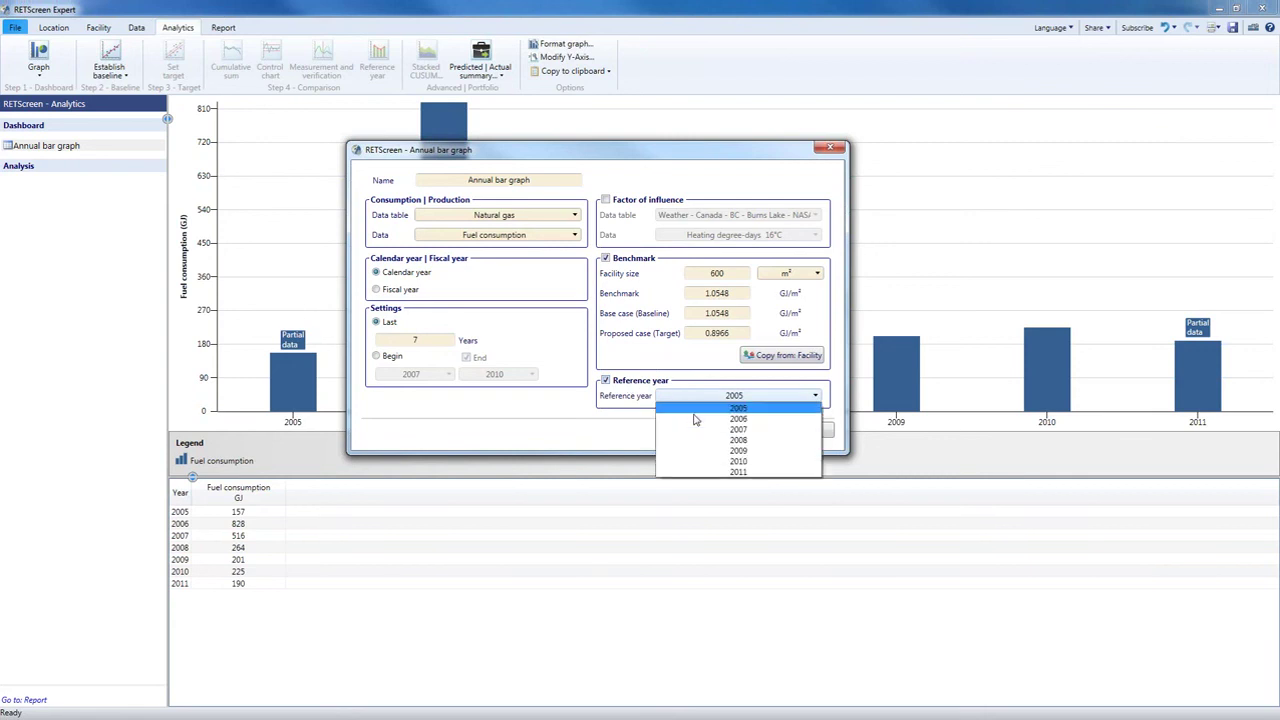
left_click(674, 417)
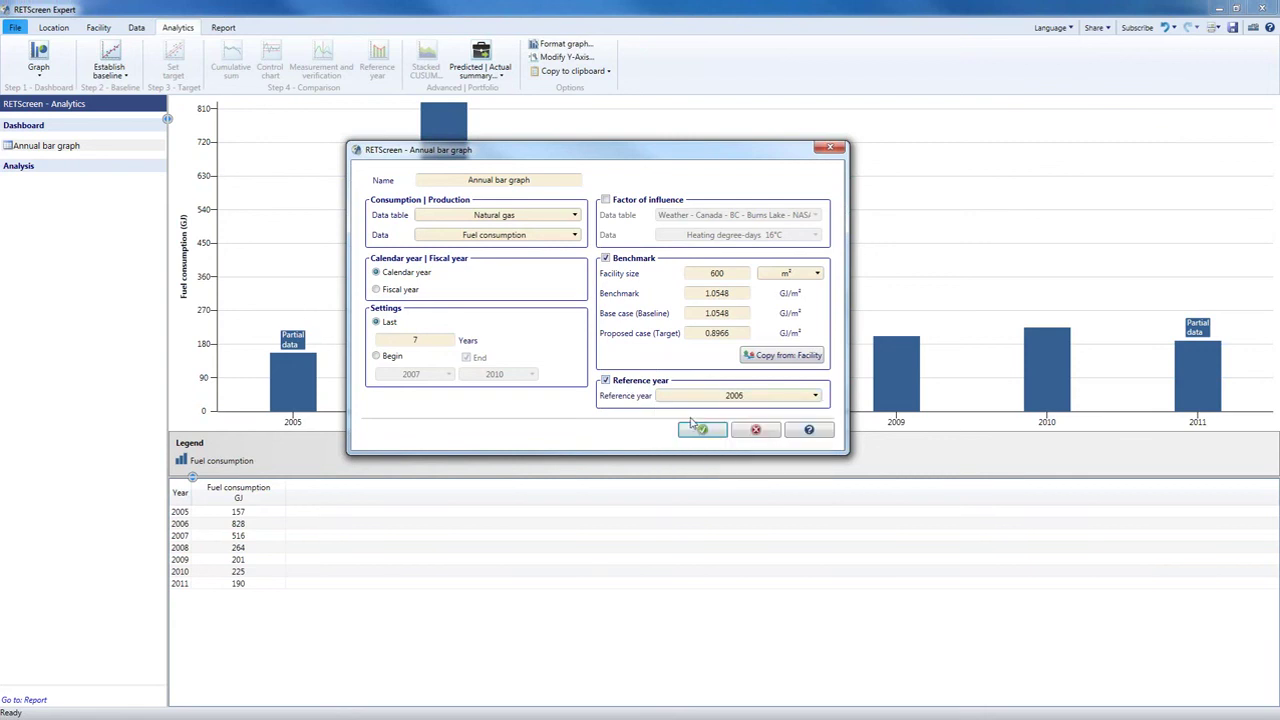
left_click(605, 381)
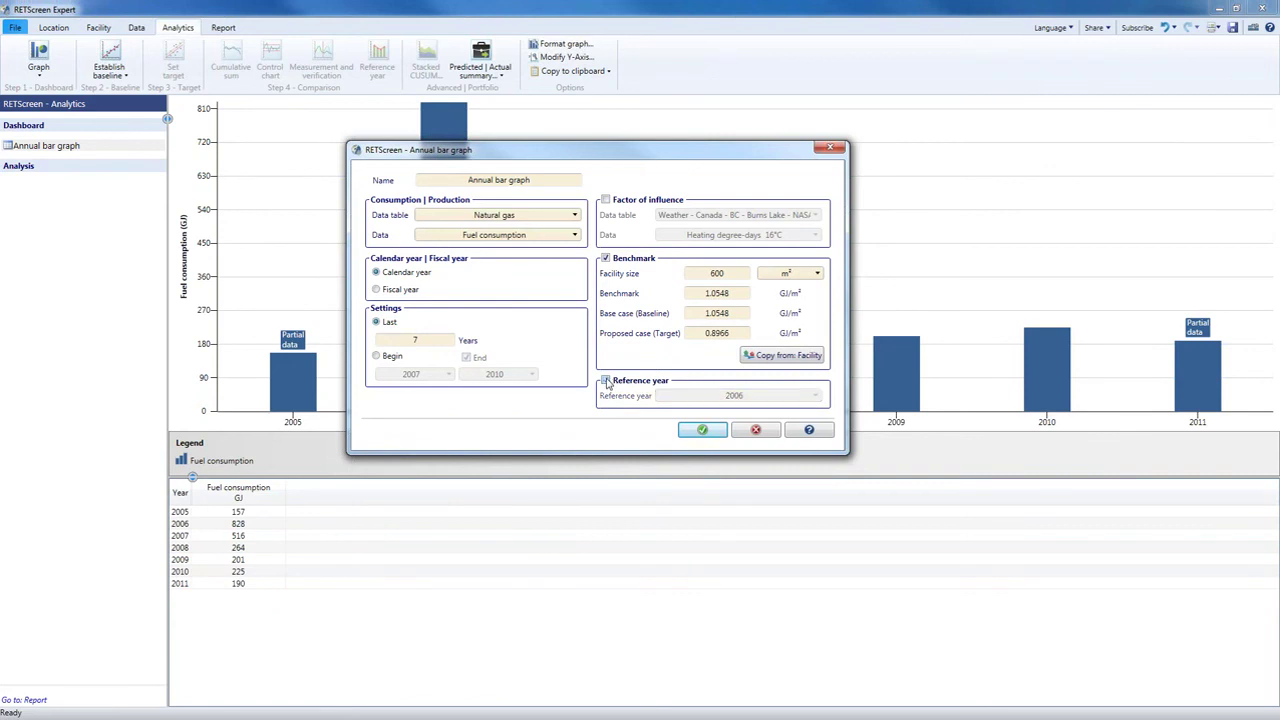
Apply the benchmark settings to the annual bar graph and compare the 2006 and 2007 rows in its table
left_click(702, 431)
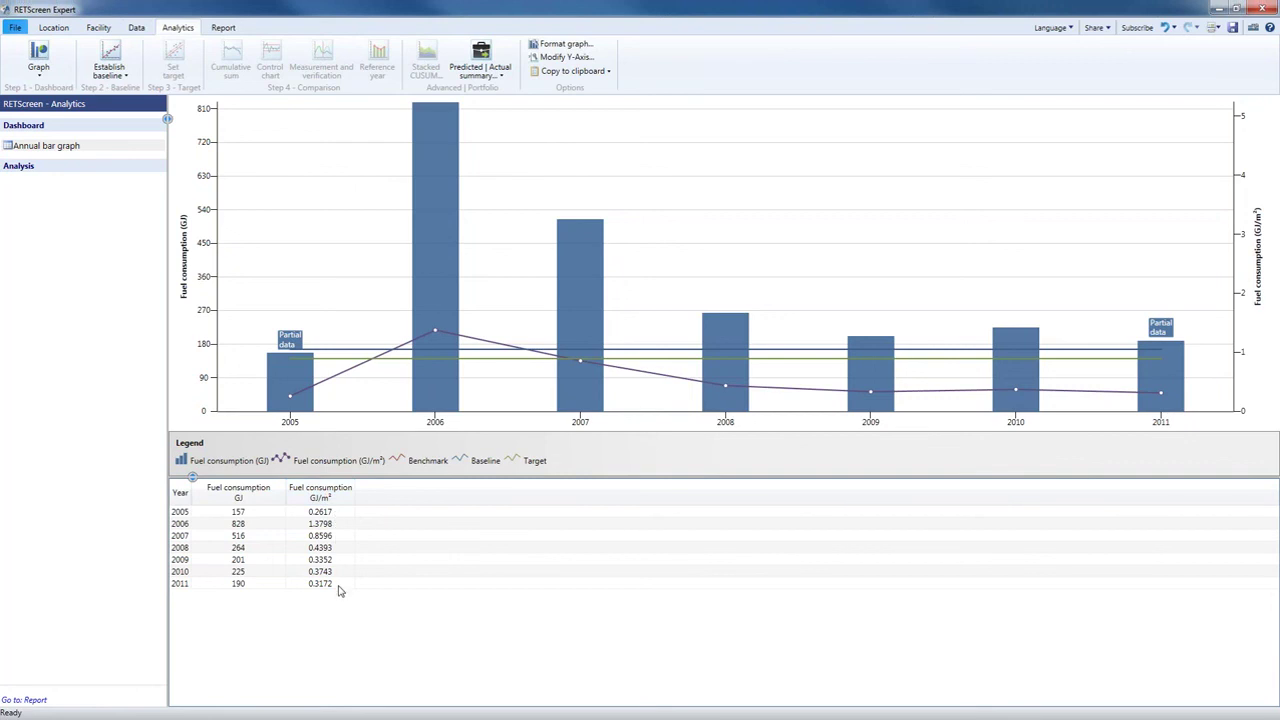
left_click(338, 528)
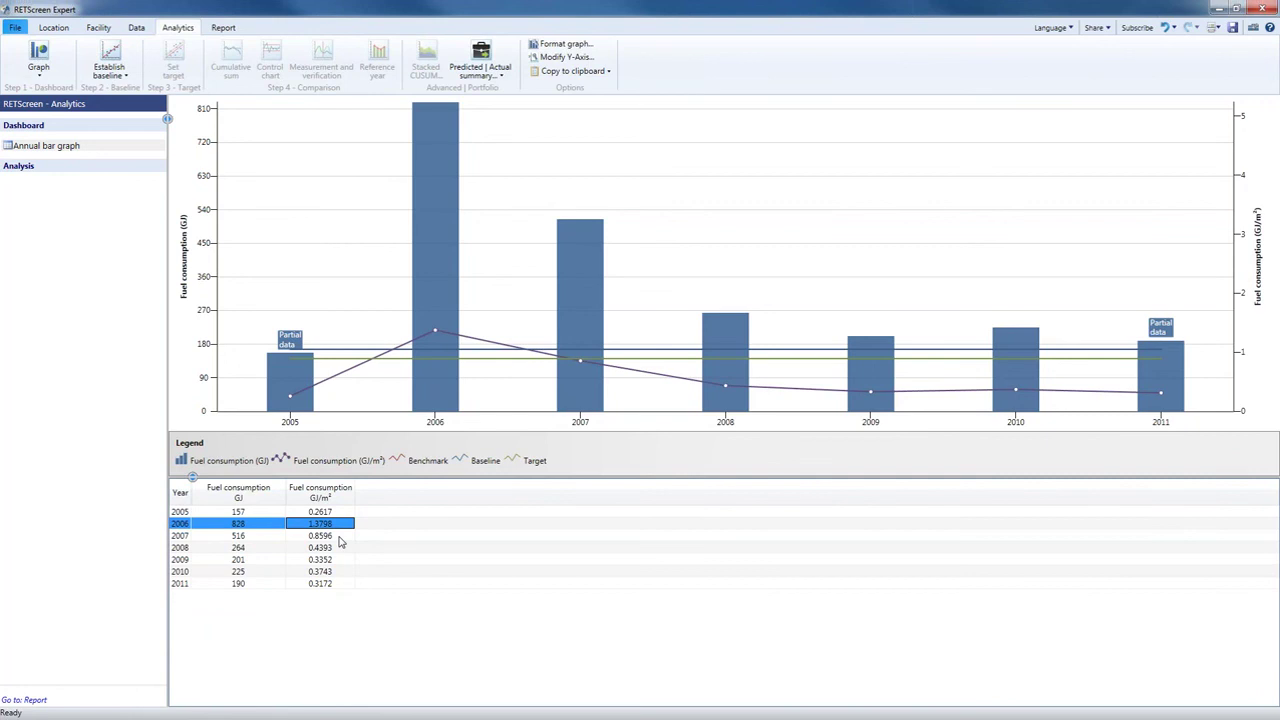
left_click(338, 538)
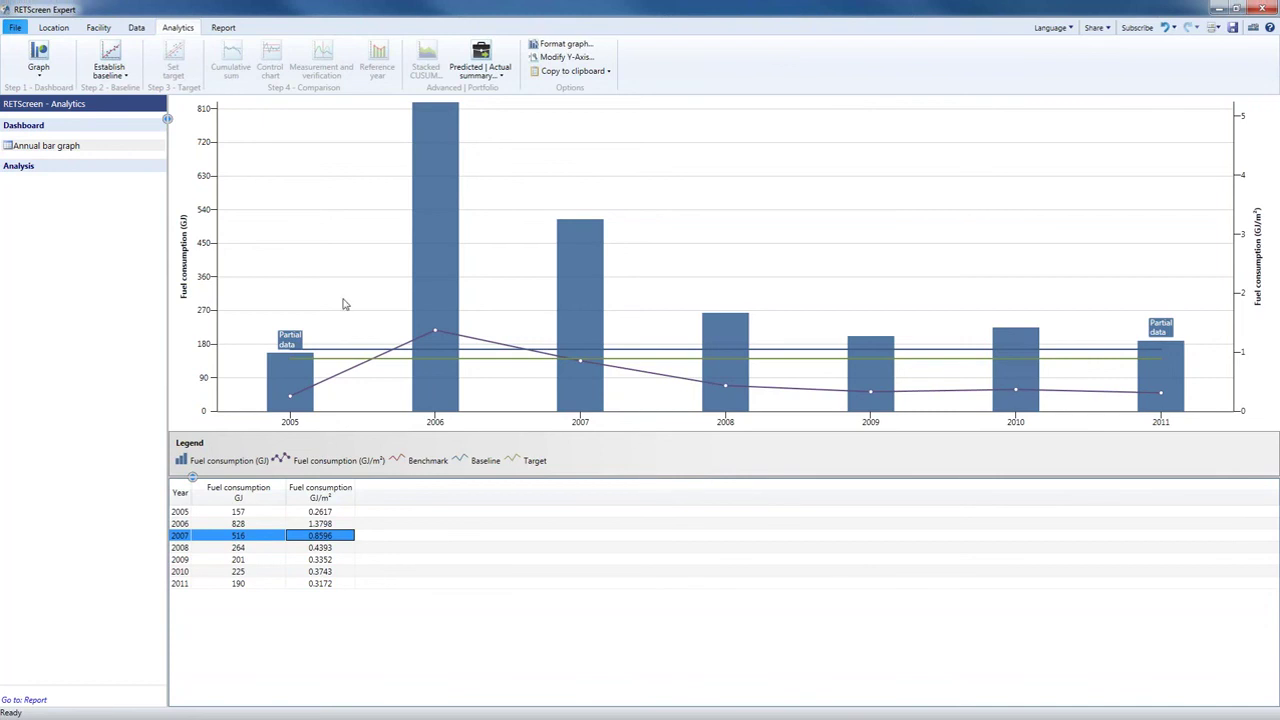
Create a line graph named Moving graph - Line summing Natural gas fuel consumption and review its rolling sums by period
left_click(40, 72)
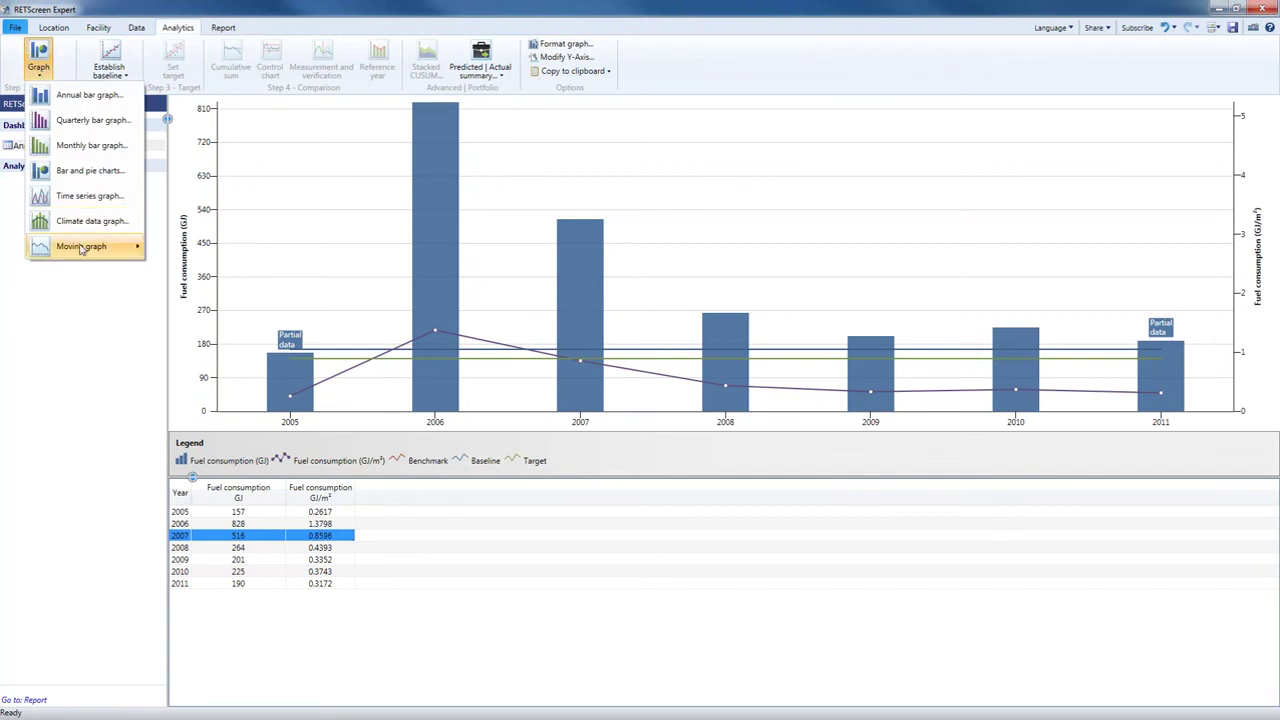
mouse_move(96, 250)
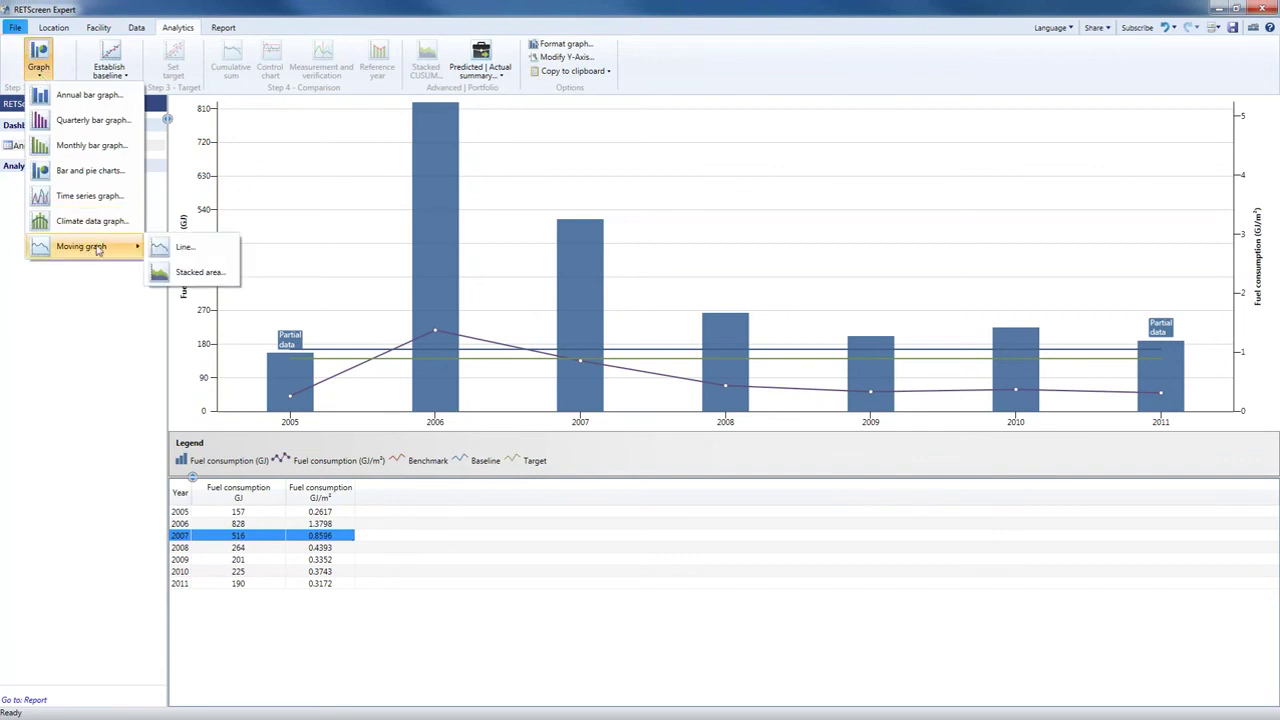
left_click(187, 257)
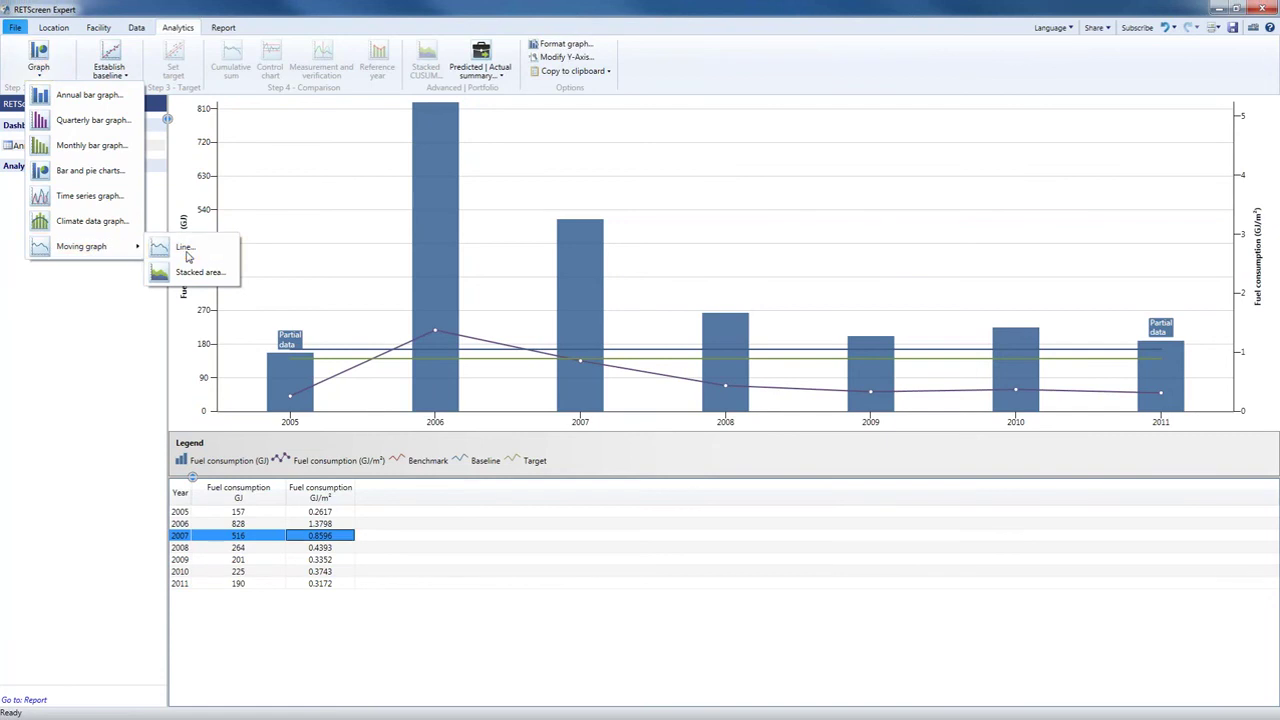
left_click_drag(625, 289, 578, 246)
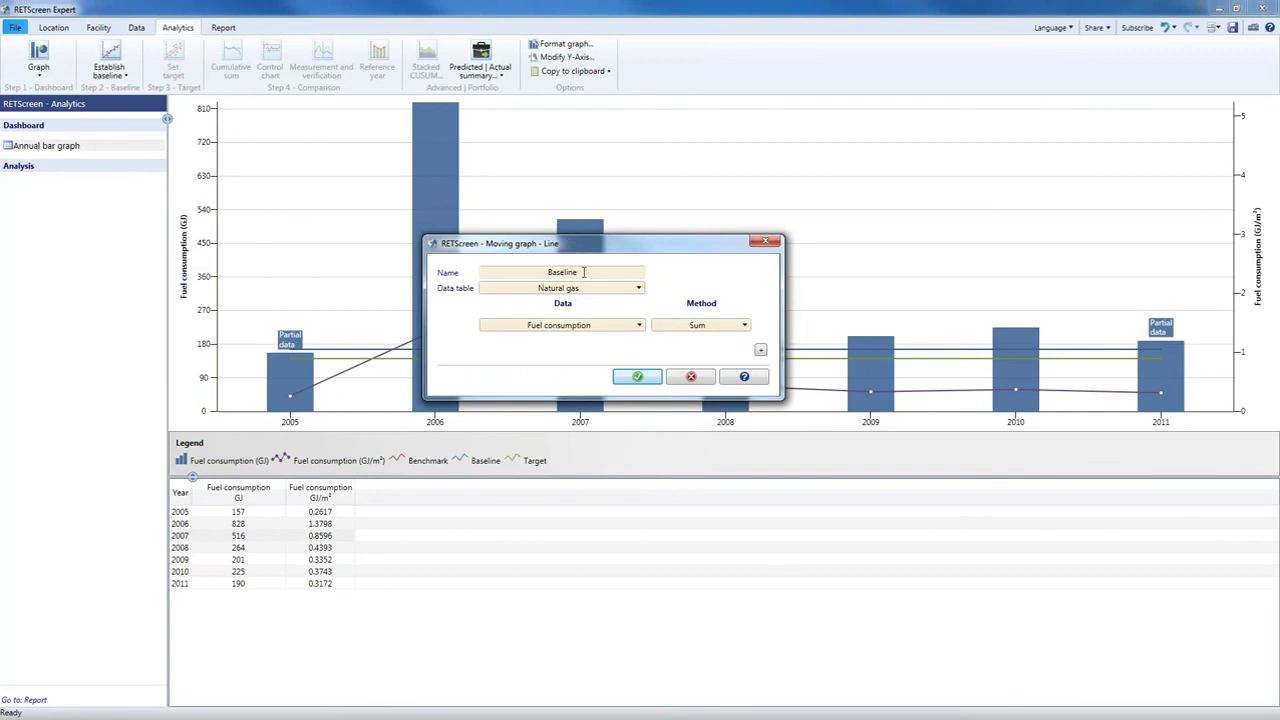
left_click_drag(576, 272, 495, 271)
left_click(643, 378)
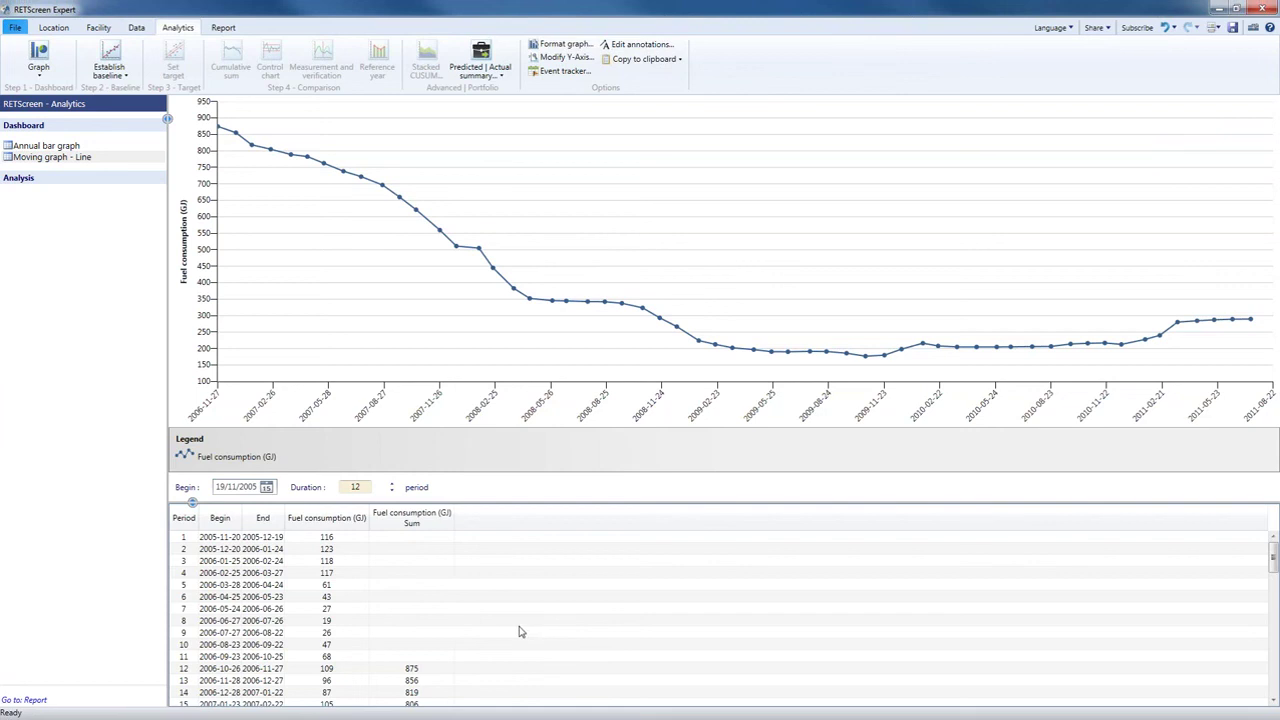
scroll(519, 631, "down", 3)
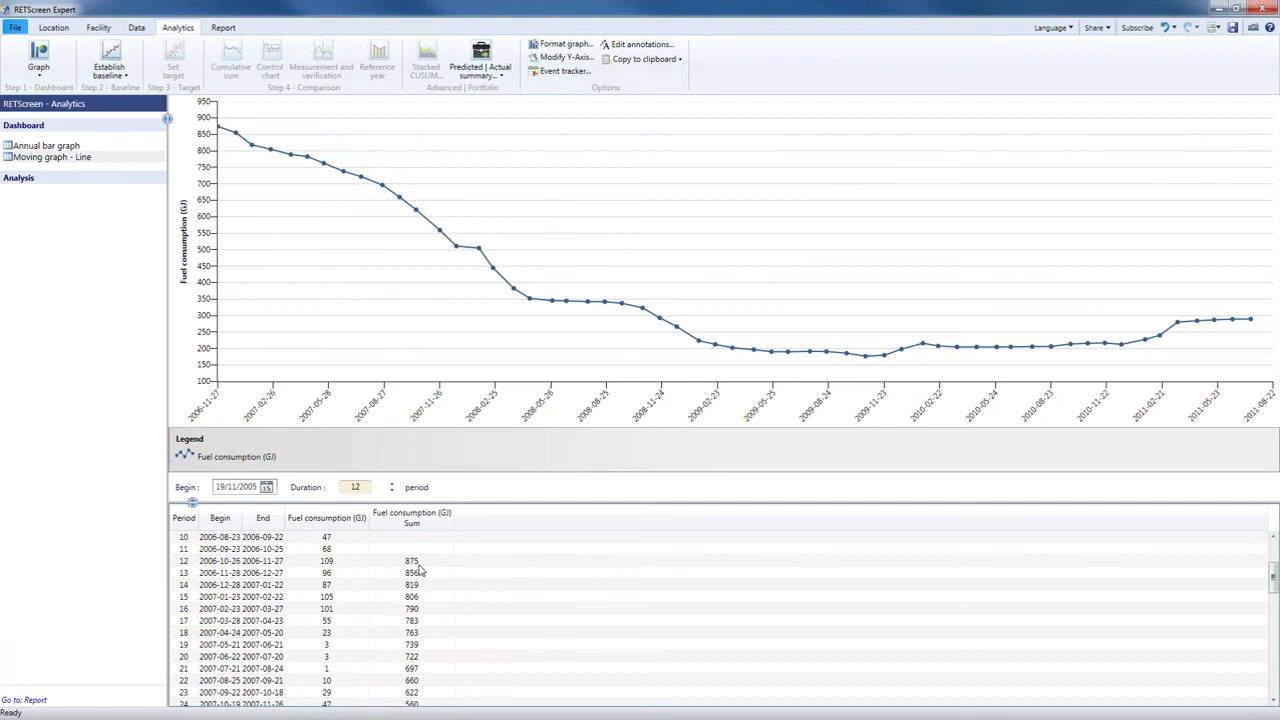
scroll(420, 570, "down", 1)
scroll(420, 573, "down", 2)
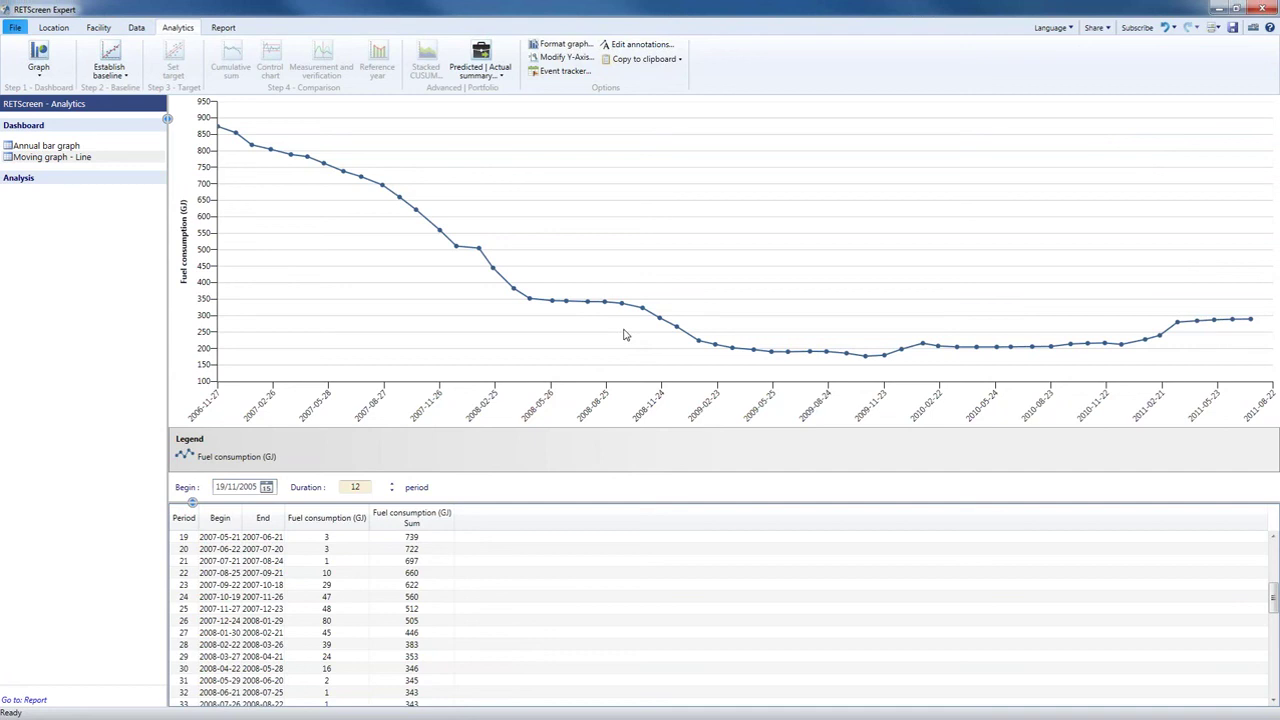
Create a regression baseline named All data for daily natural gas fuel consumption against heating degree-days 16°C
left_click(122, 76)
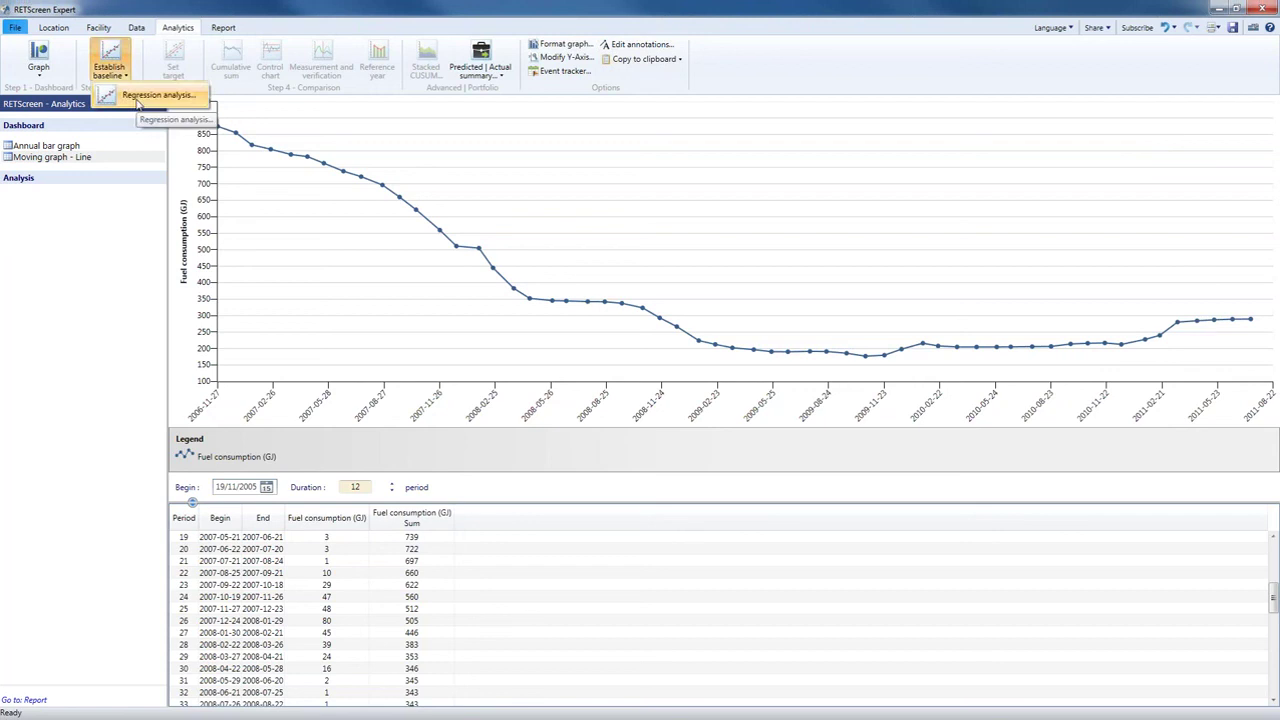
left_click(140, 96)
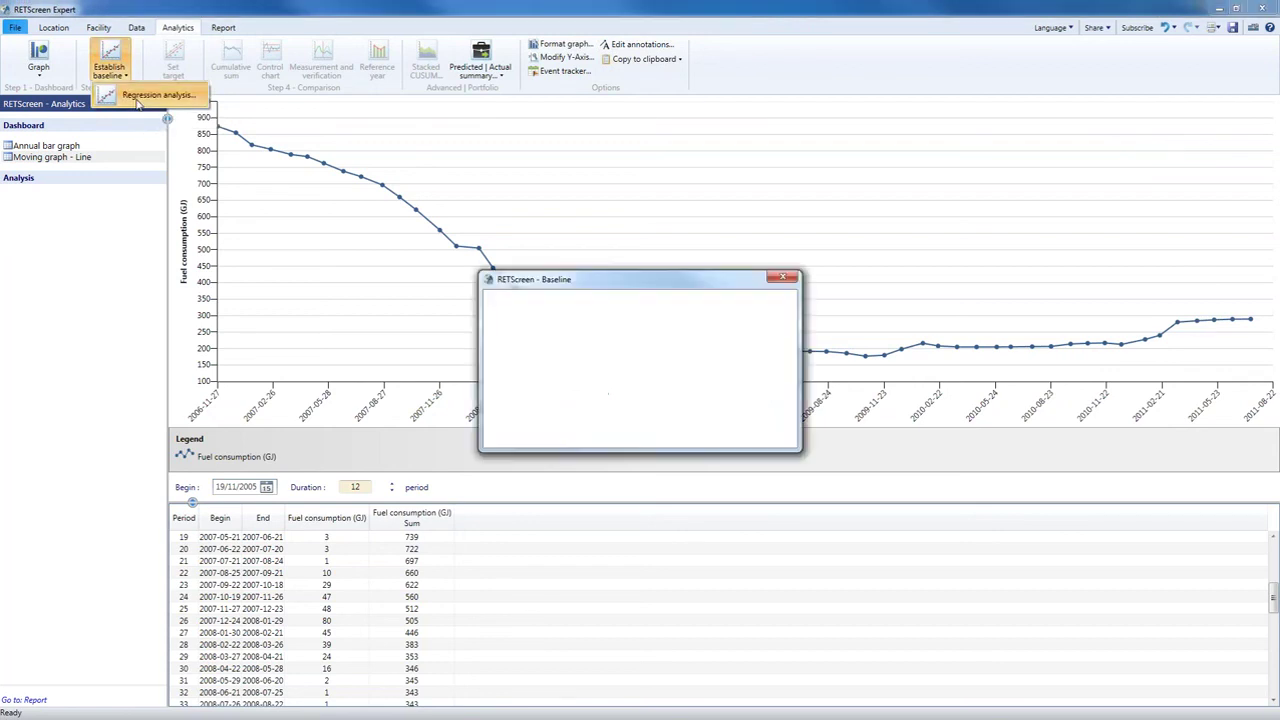
left_click_drag(732, 310, 677, 311)
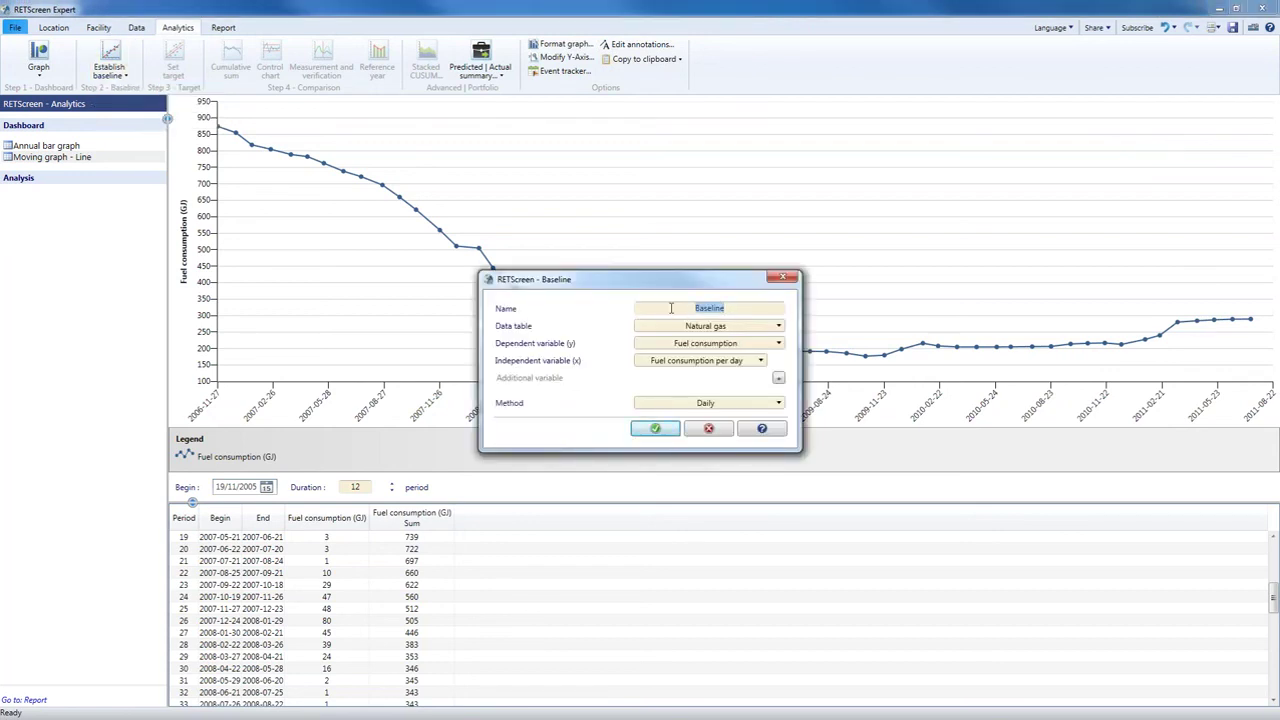
type("All data")
left_click(660, 364)
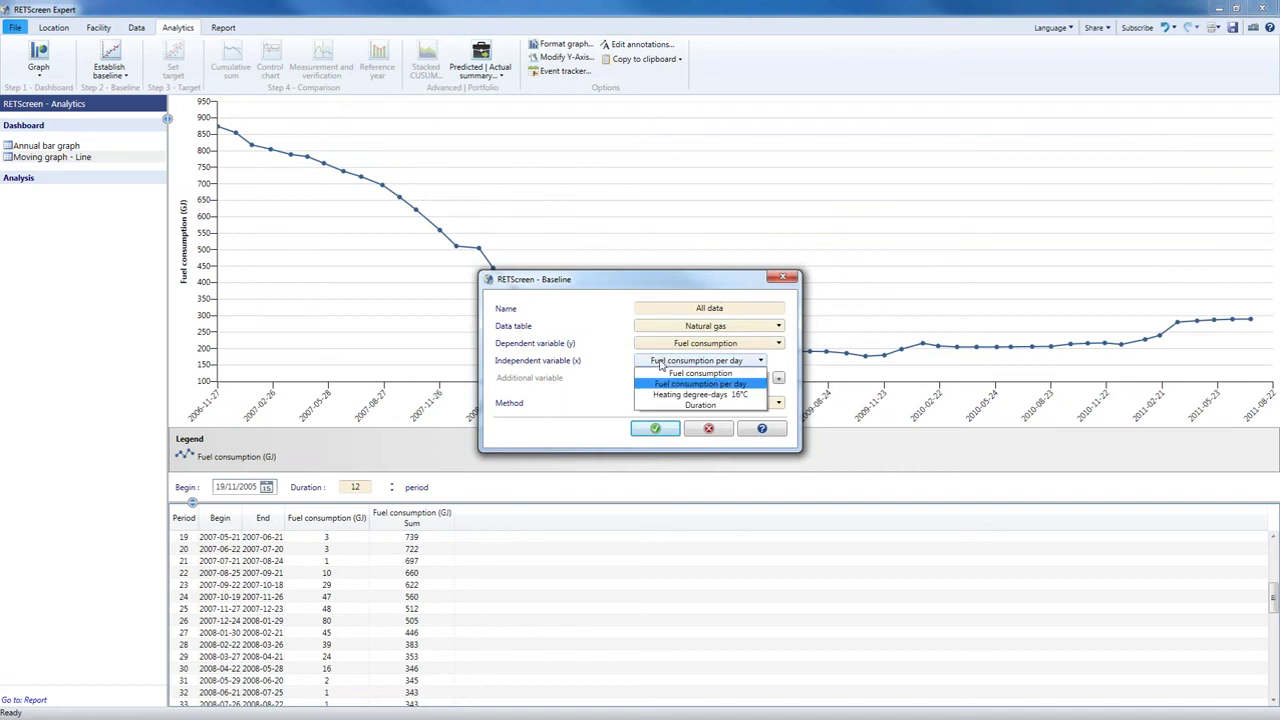
left_click(693, 395)
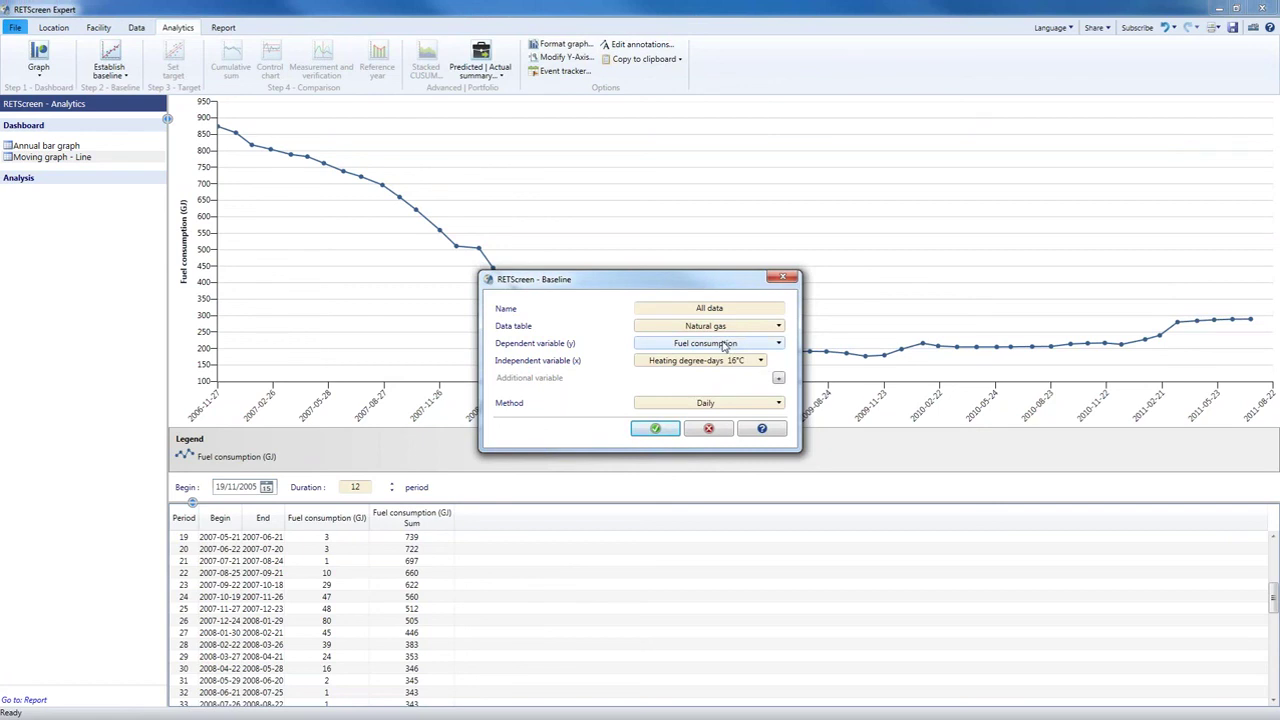
left_click(655, 429)
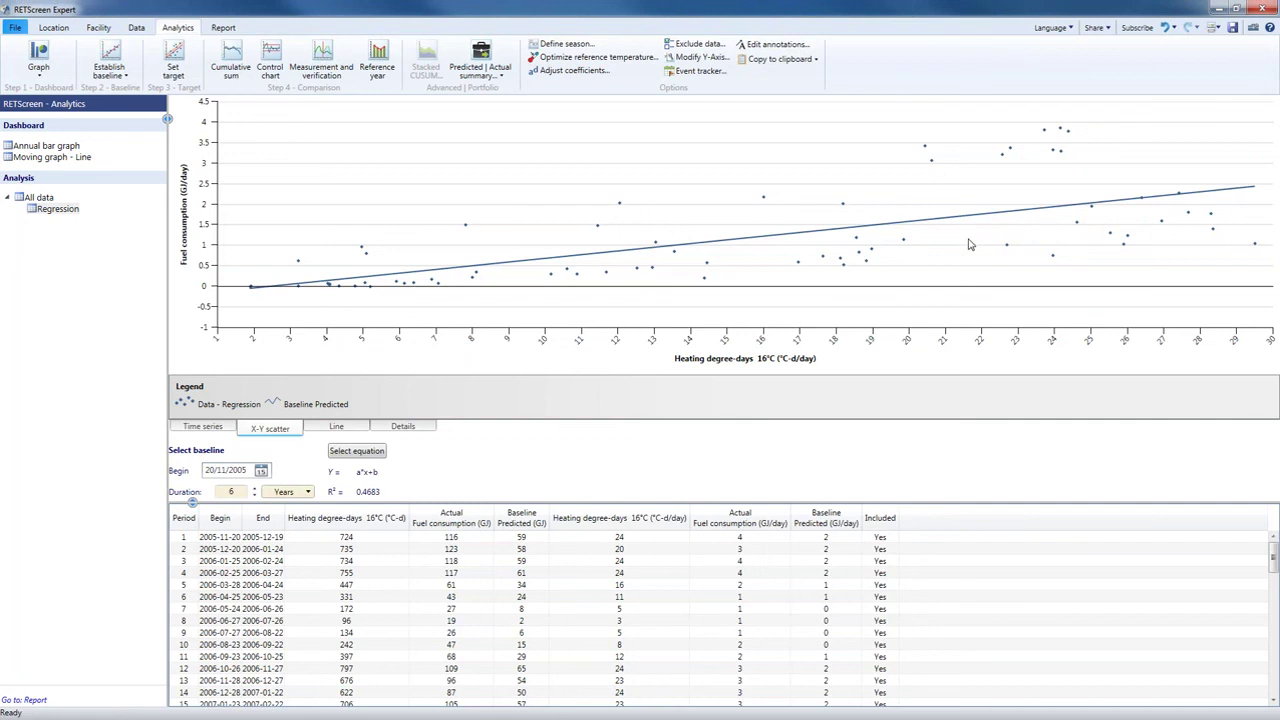
Examine the All data regression as a time series and as a line graph of predicted versus actual consumption
left_click(216, 431)
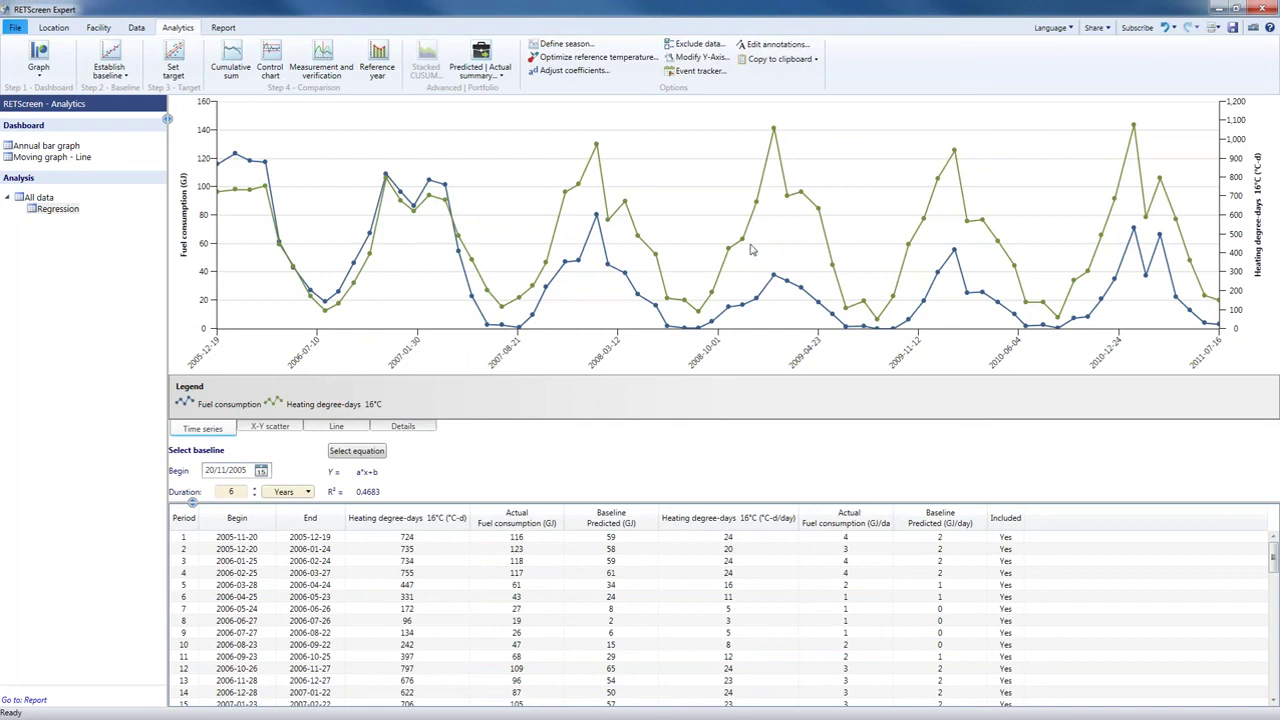
left_click(337, 428)
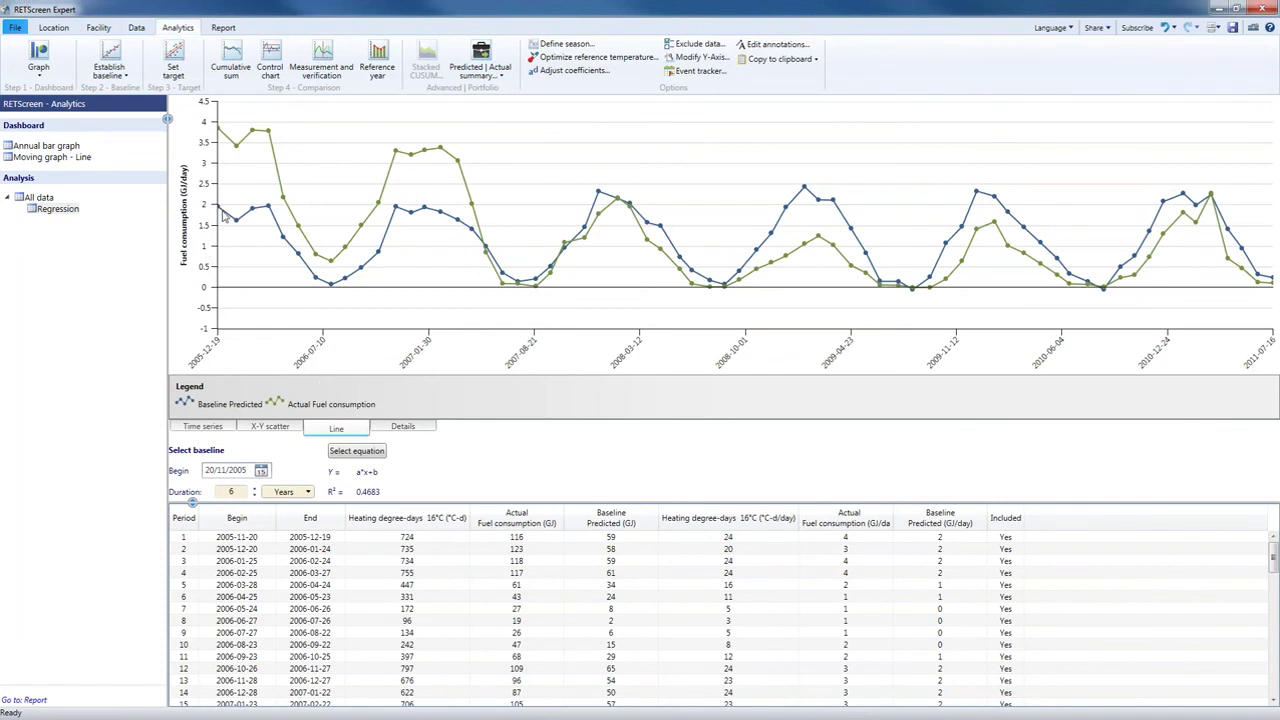
mouse_move(224, 215)
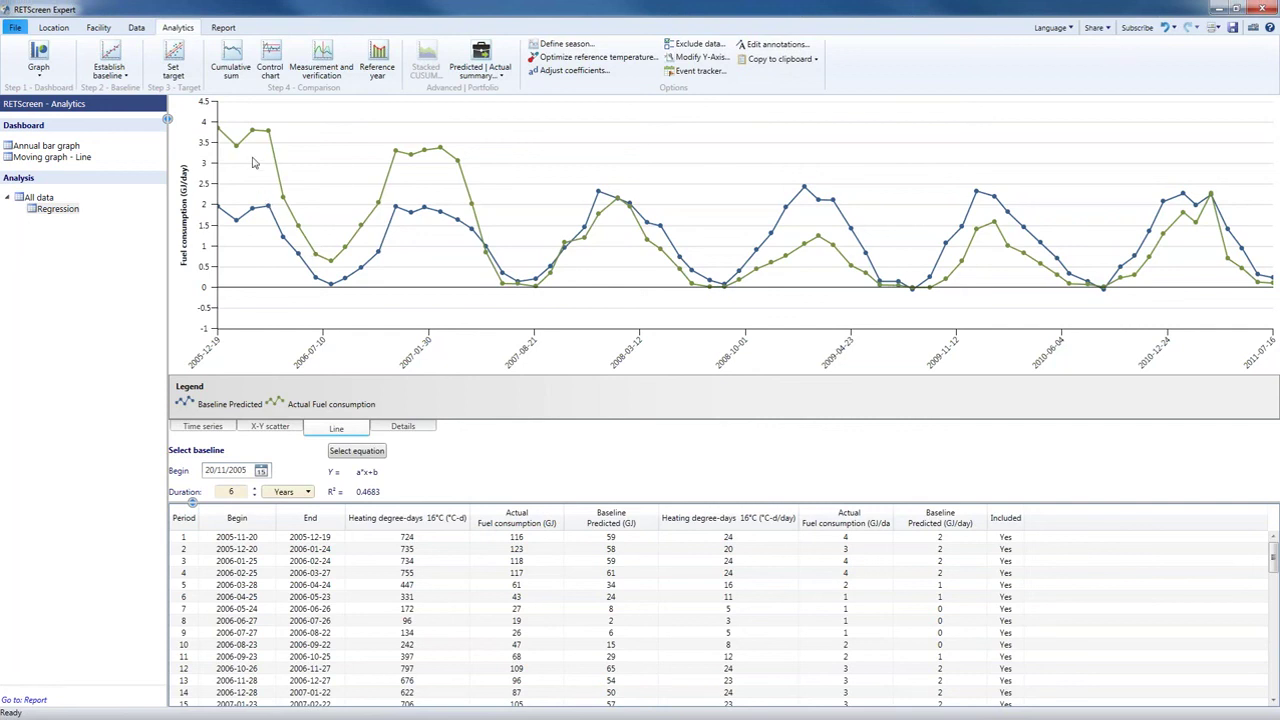
Add a cumulative sum (CUSUM) graph to the All data baseline and check its peak
left_click(231, 66)
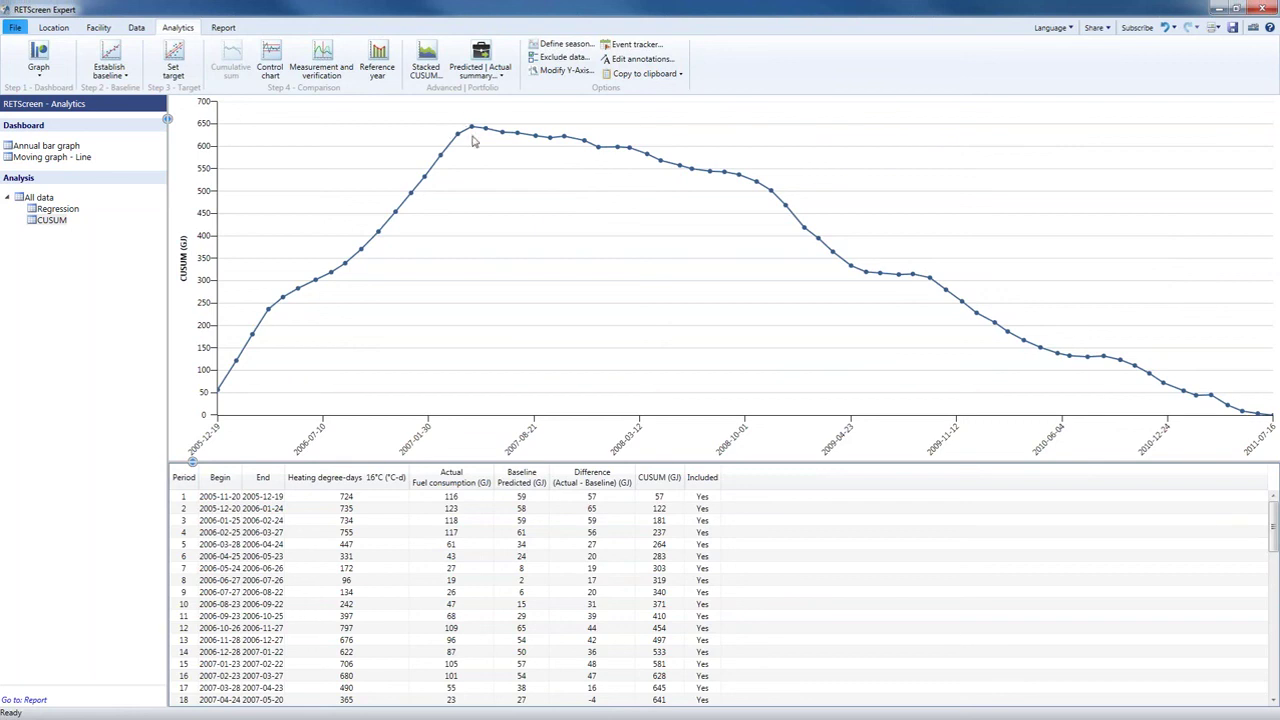
mouse_move(472, 131)
Review the 2006 regression and its alternative equations, preview the eighth-degree polynomial, and cancel the equation selection
left_click(58, 209)
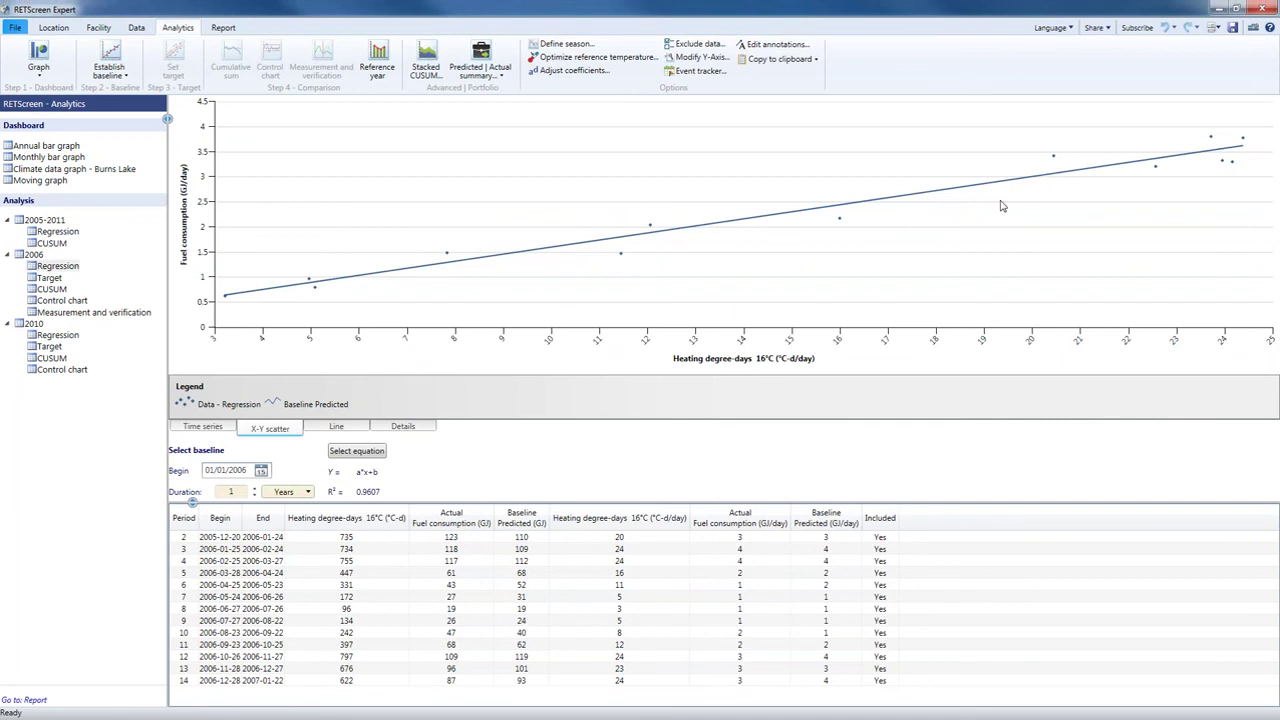
mouse_move(1081, 174)
left_click(356, 451)
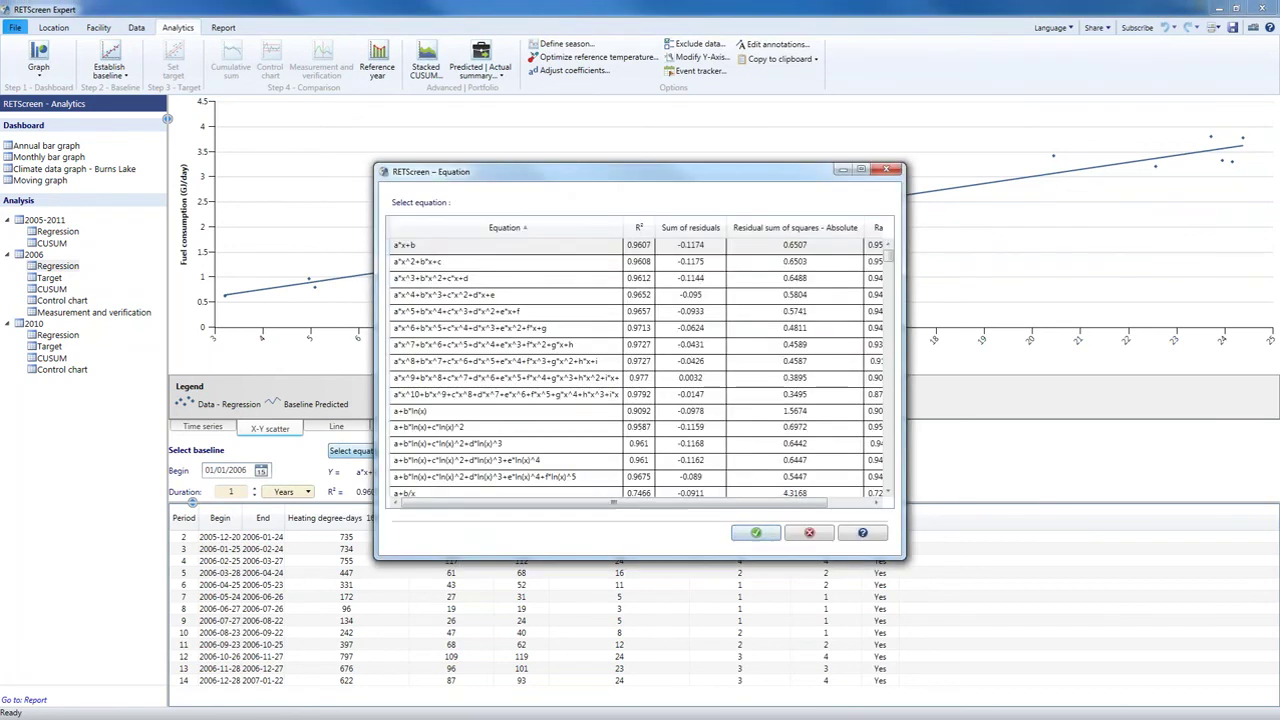
left_click_drag(557, 183, 543, 150)
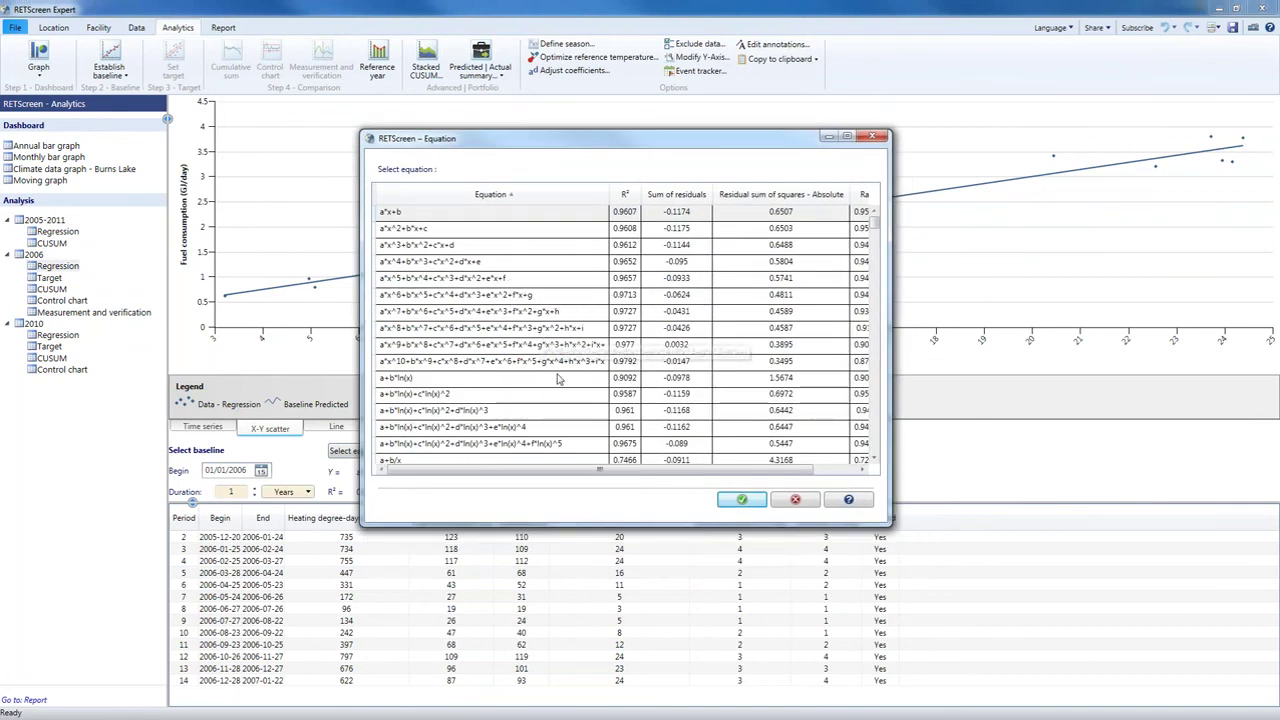
scroll(558, 383, "down", 1)
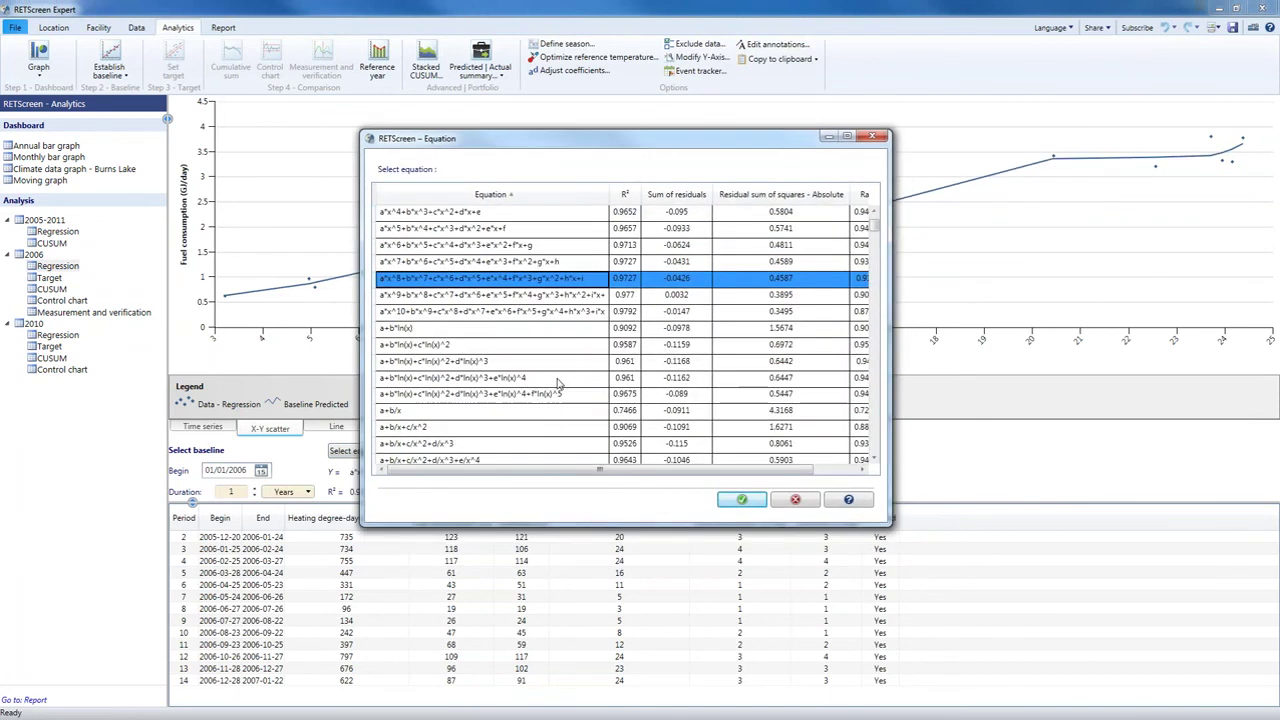
scroll(558, 383, "down", 1)
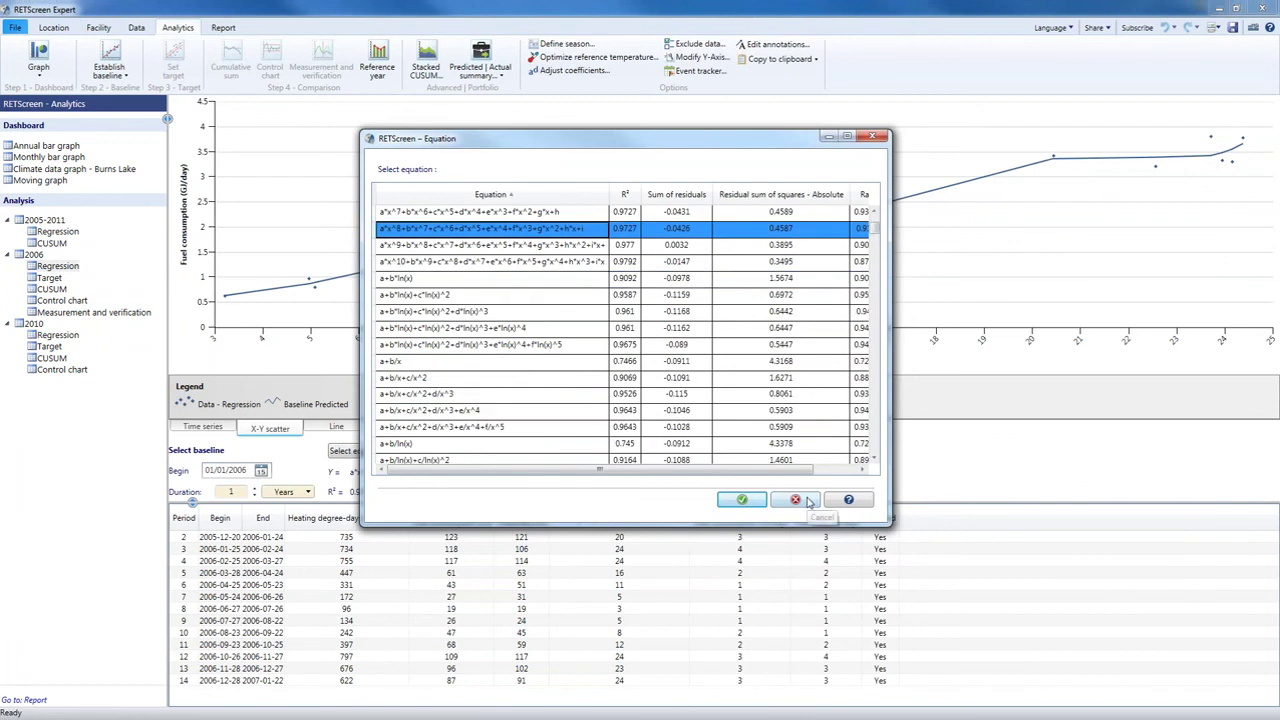
left_click(796, 500)
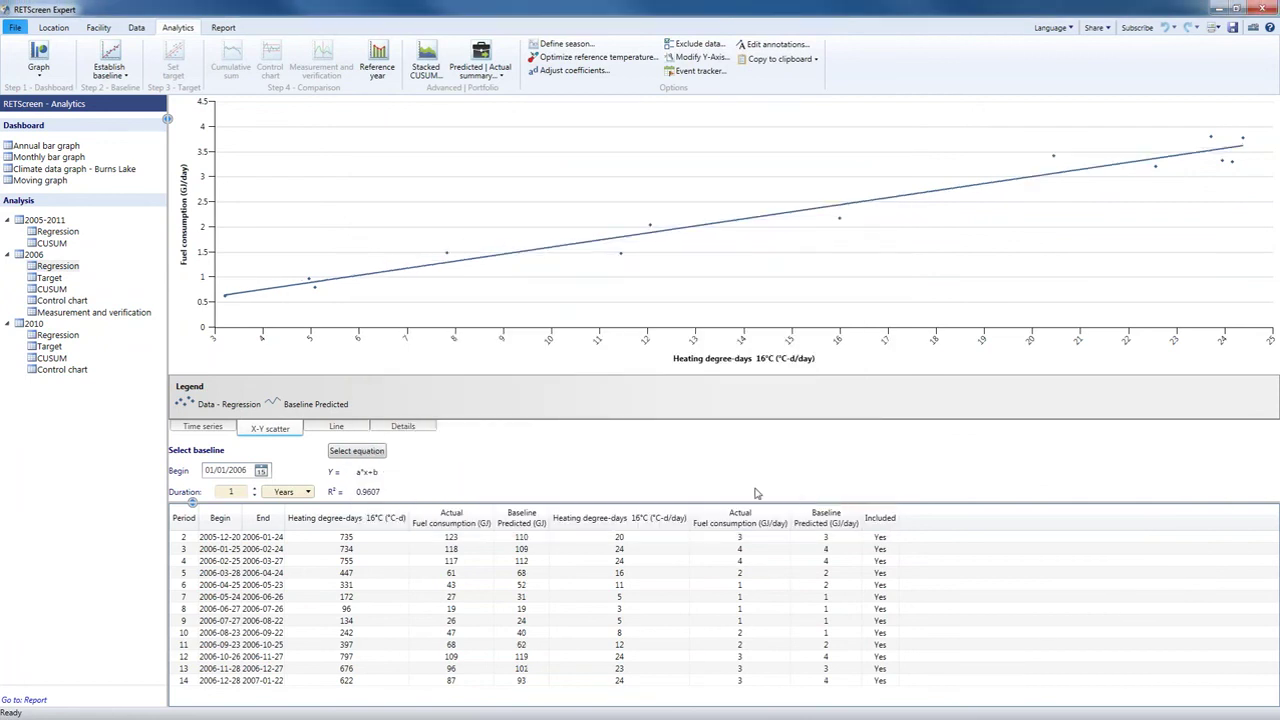
Compare the 2006 baseline's time series with its line graph of predicted and actual fuel consumption
left_click(216, 431)
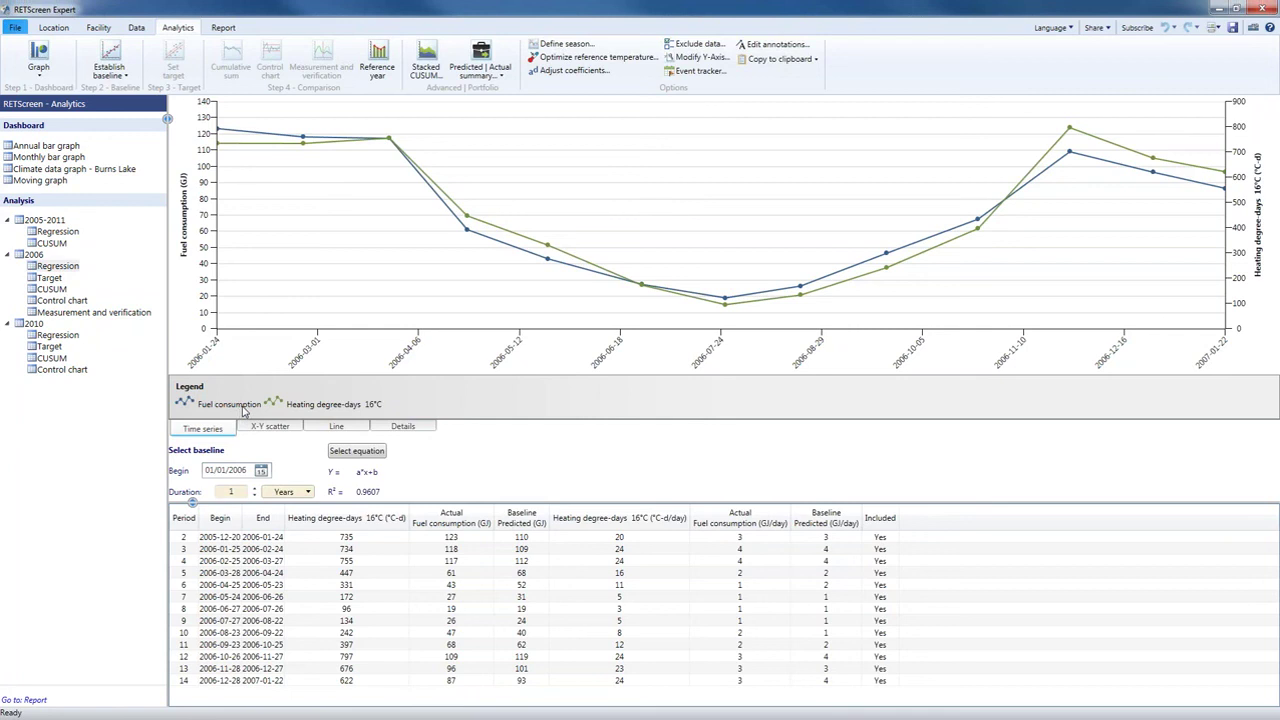
left_click(338, 427)
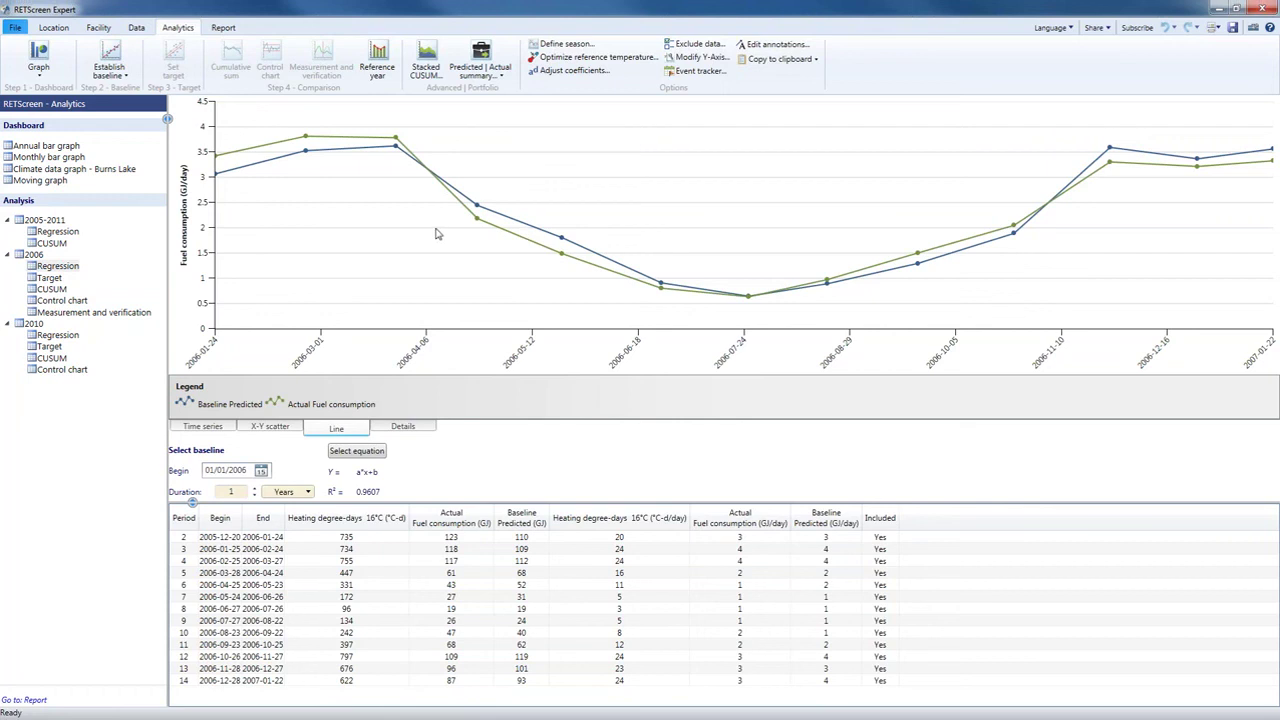
Examine the 2006 CUSUM graph's trend and follow its cumulative values in the table down to period 68
left_click(52, 289)
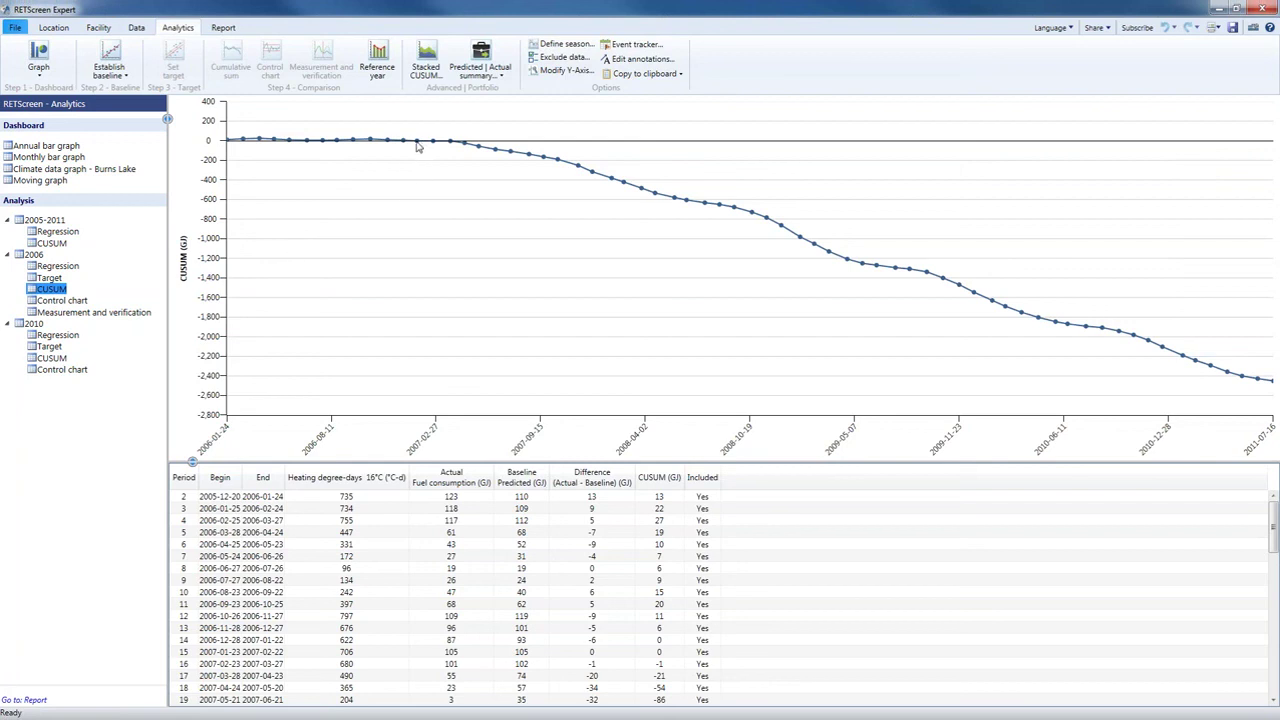
mouse_move(418, 147)
mouse_move(705, 205)
mouse_move(754, 218)
left_click(672, 595)
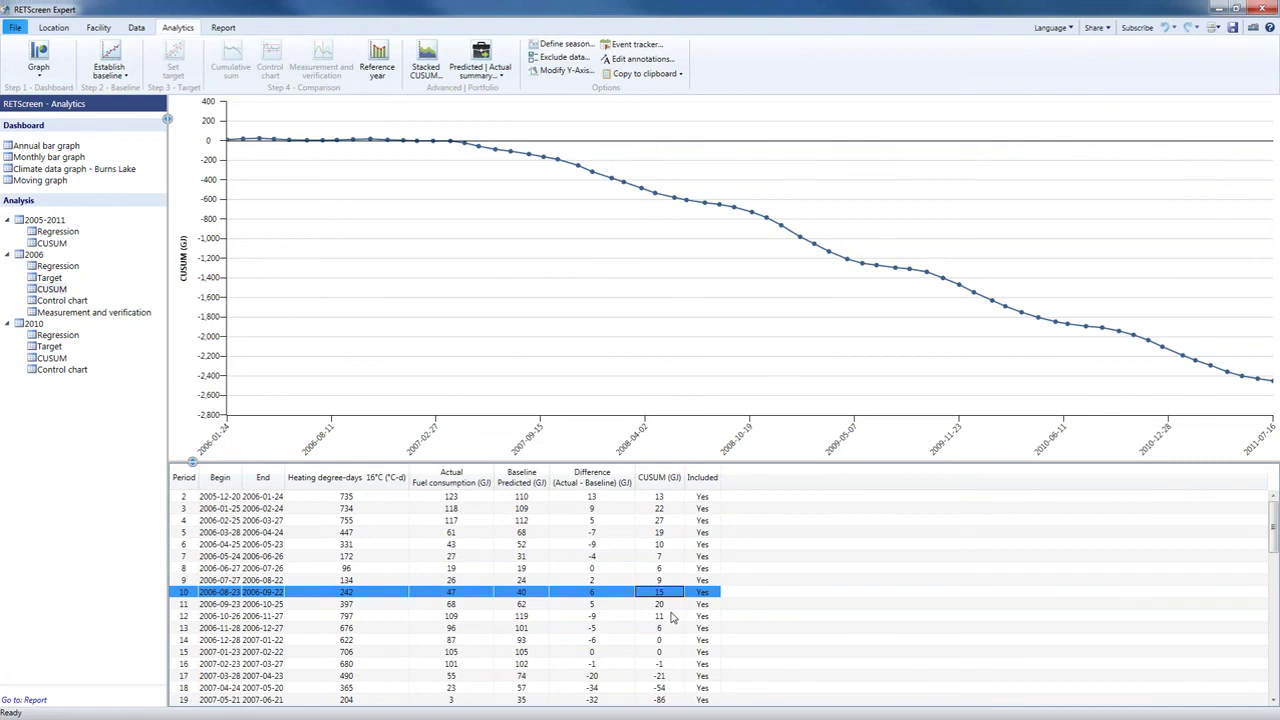
scroll(672, 617, "down", 3)
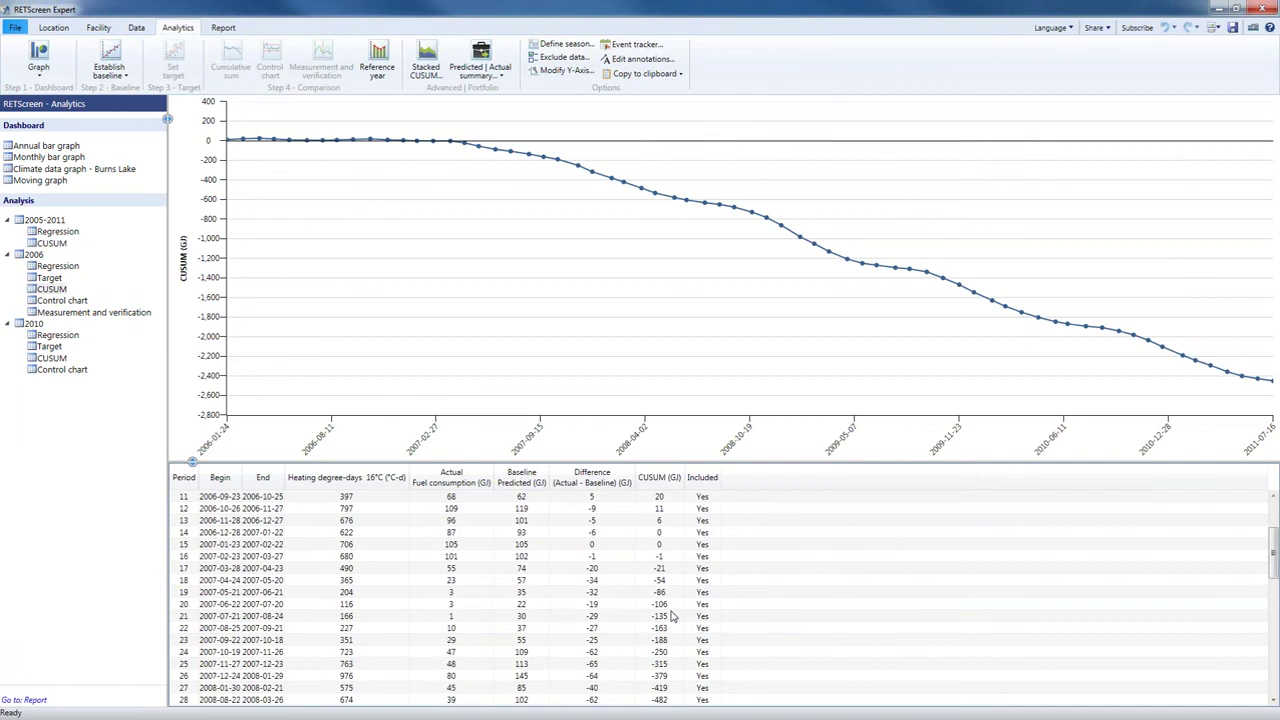
scroll(672, 617, "down", 1)
scroll(672, 615, "down", 10)
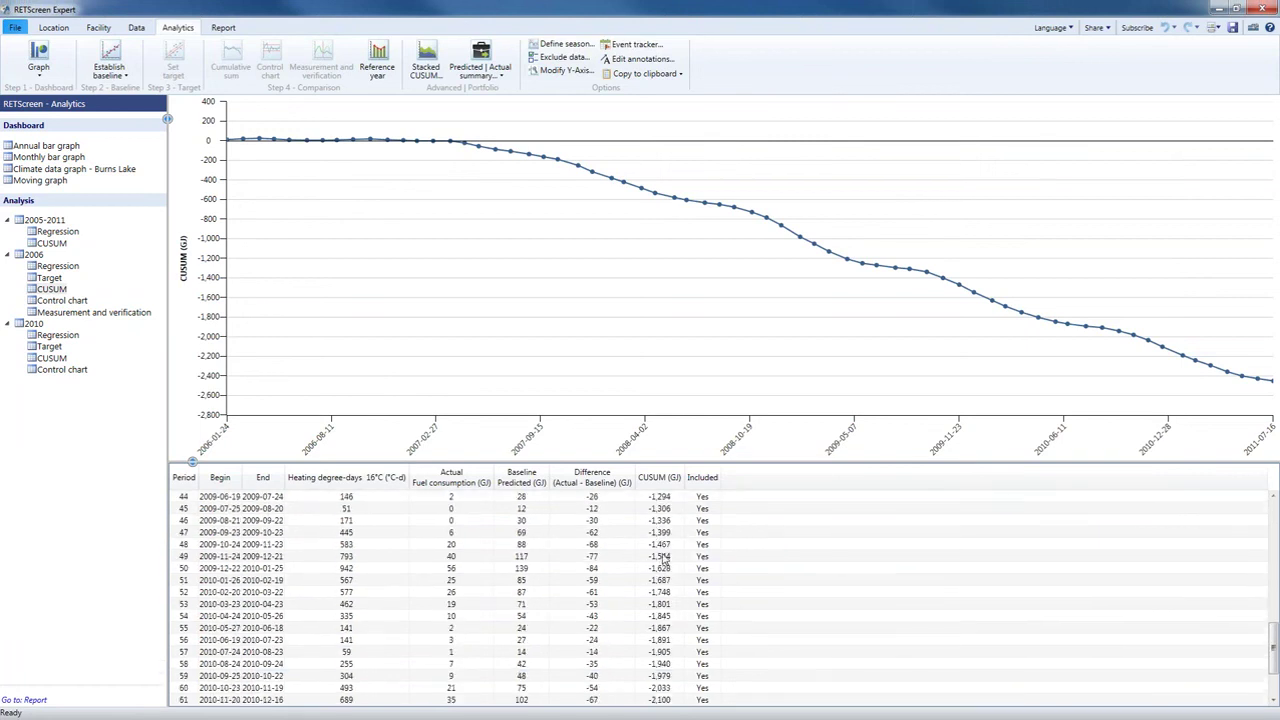
scroll(663, 560, "down", 3)
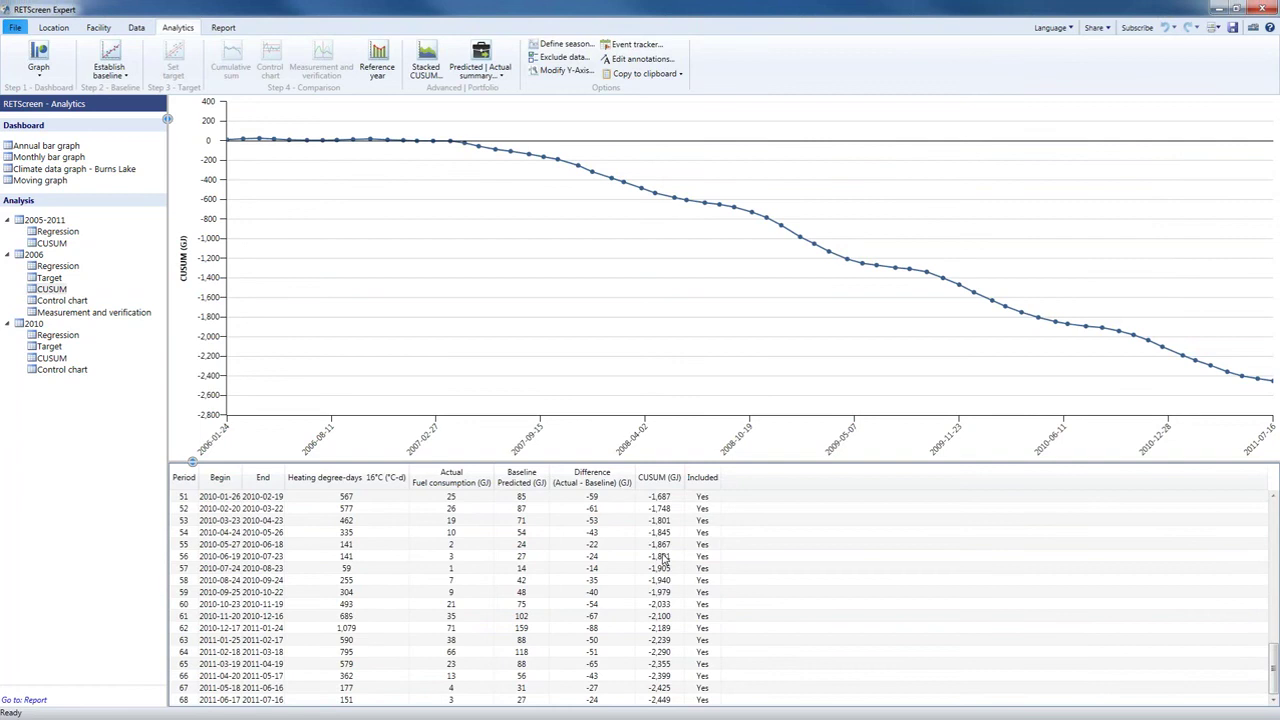
left_click(676, 702)
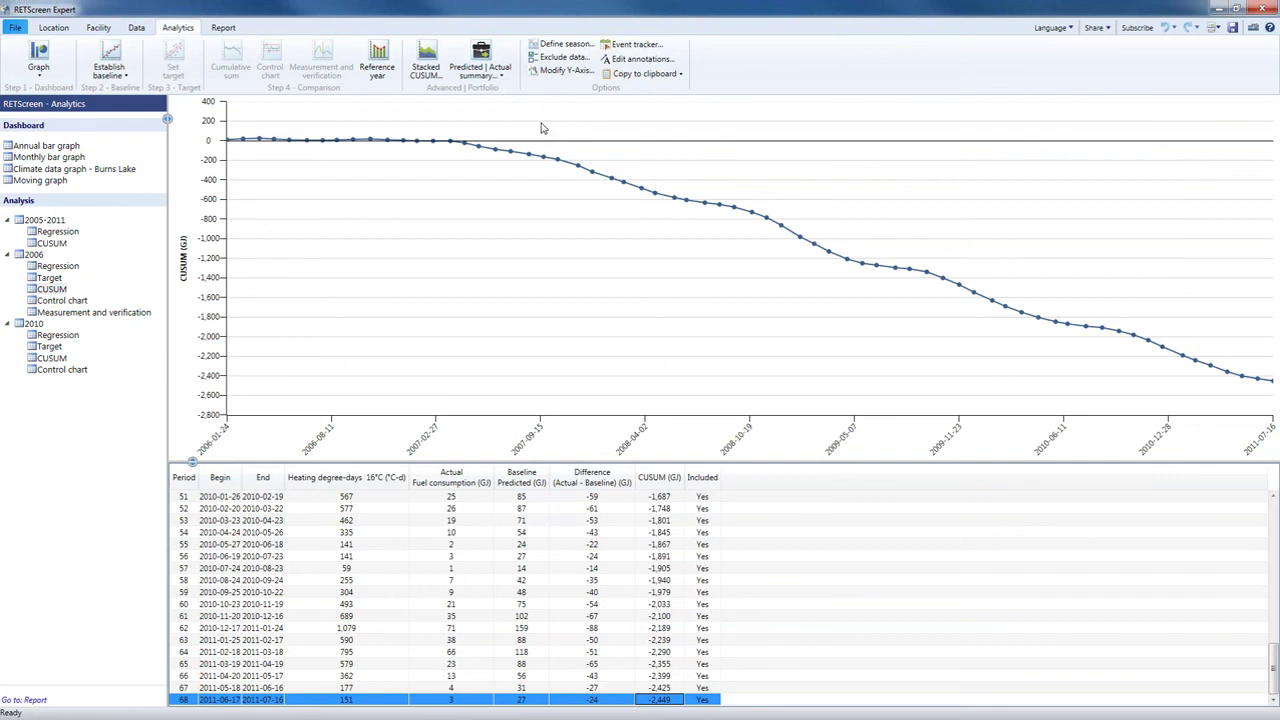
Show the Install new heating system event on the 2006 CUSUM graph, labelled by event name
left_click(625, 48)
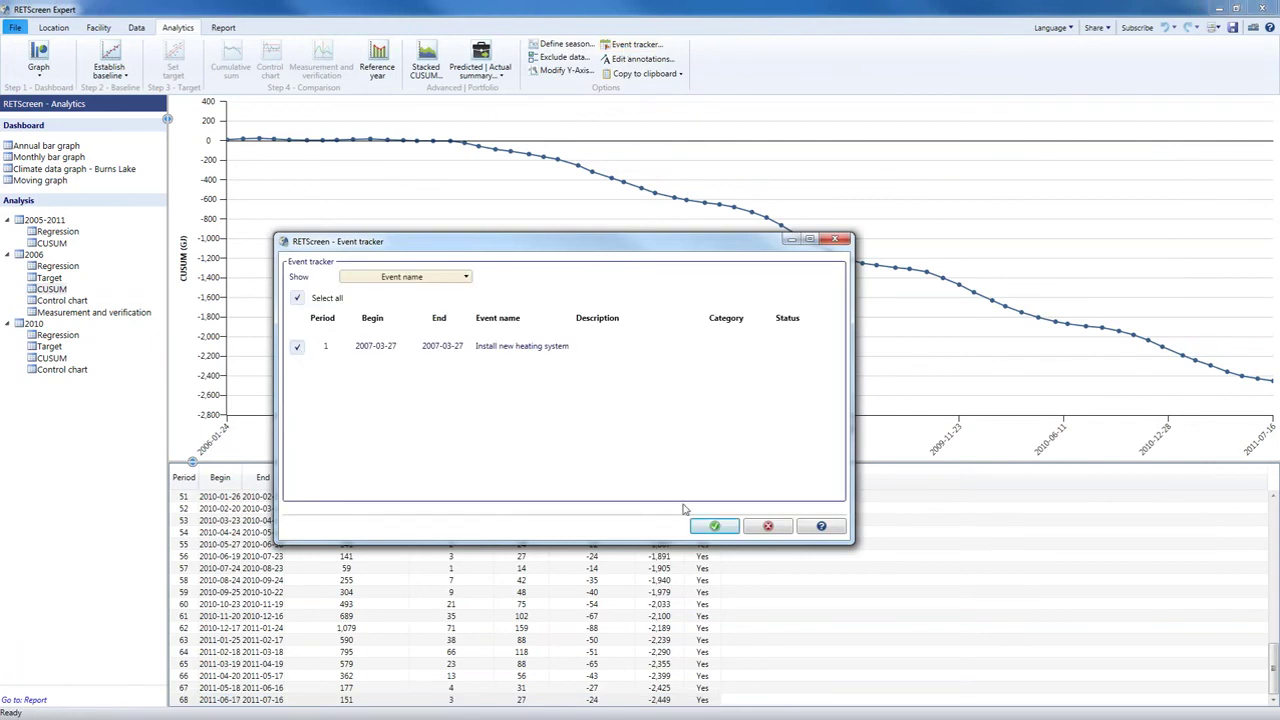
left_click(712, 526)
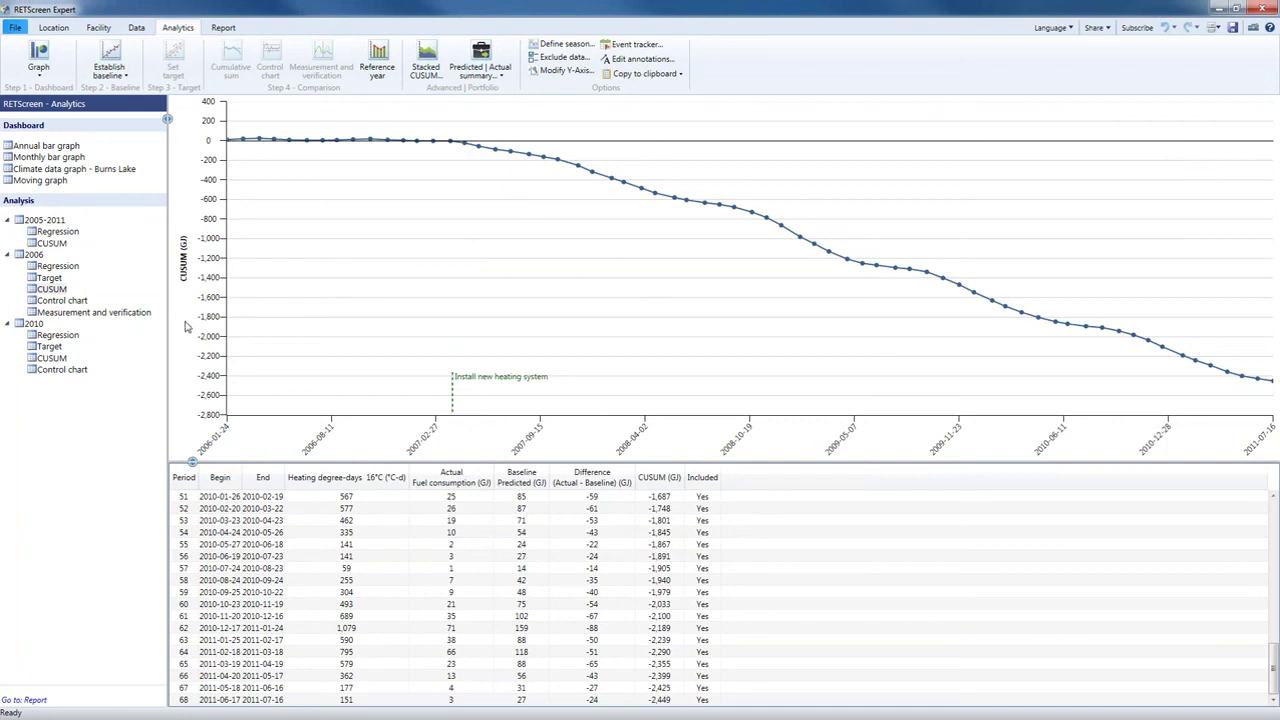
Review the 2006 measurement and verification graph and compare baseline and actual consumption by period in its table
left_click(117, 316)
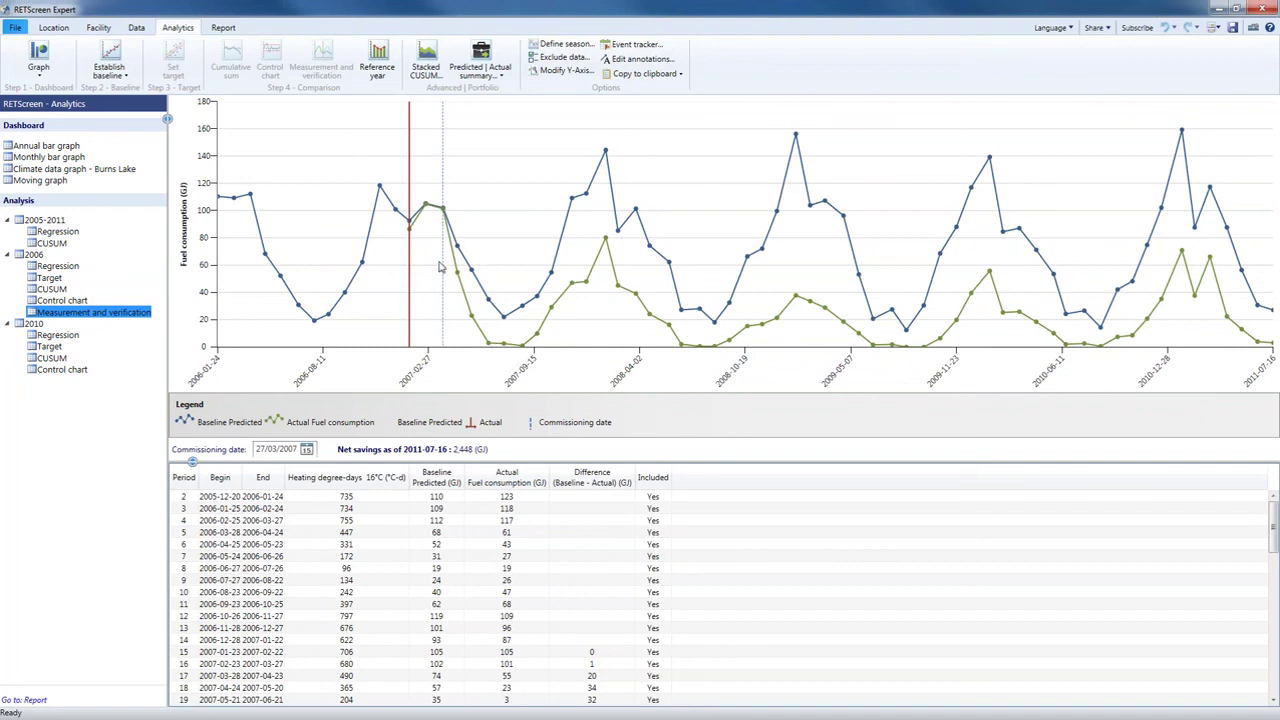
left_click(652, 582)
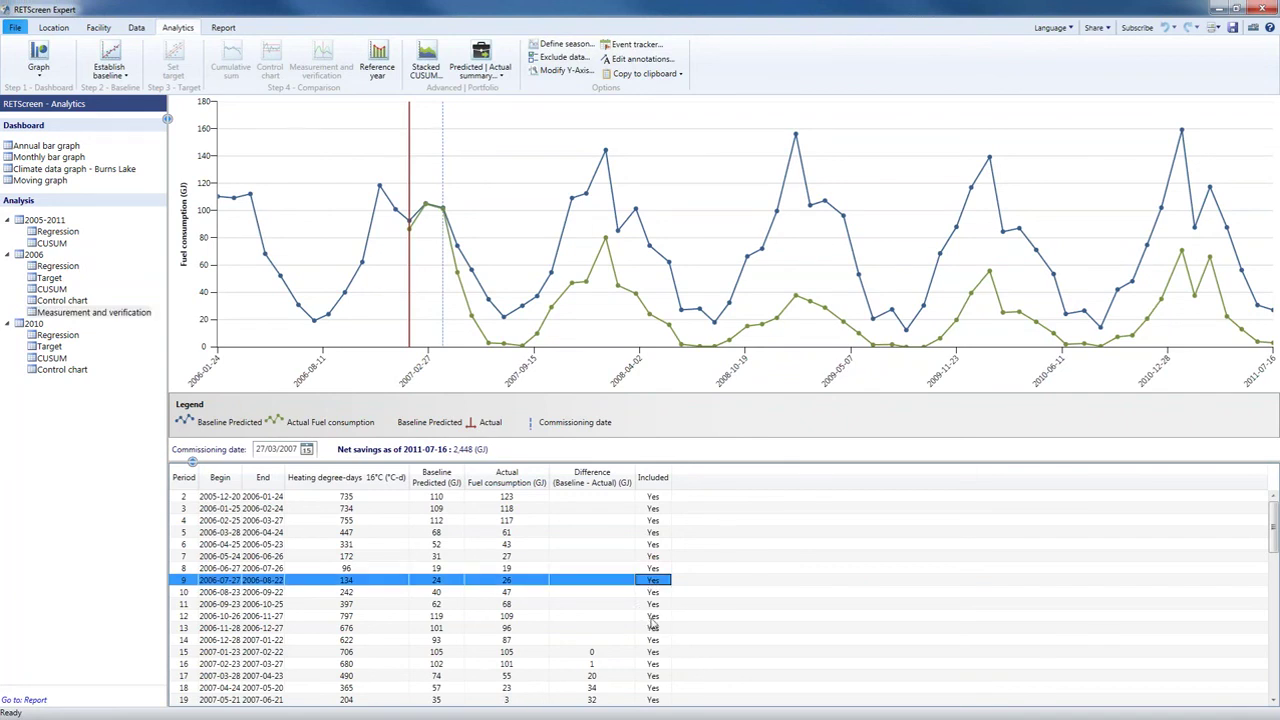
scroll(652, 622, "down", 4)
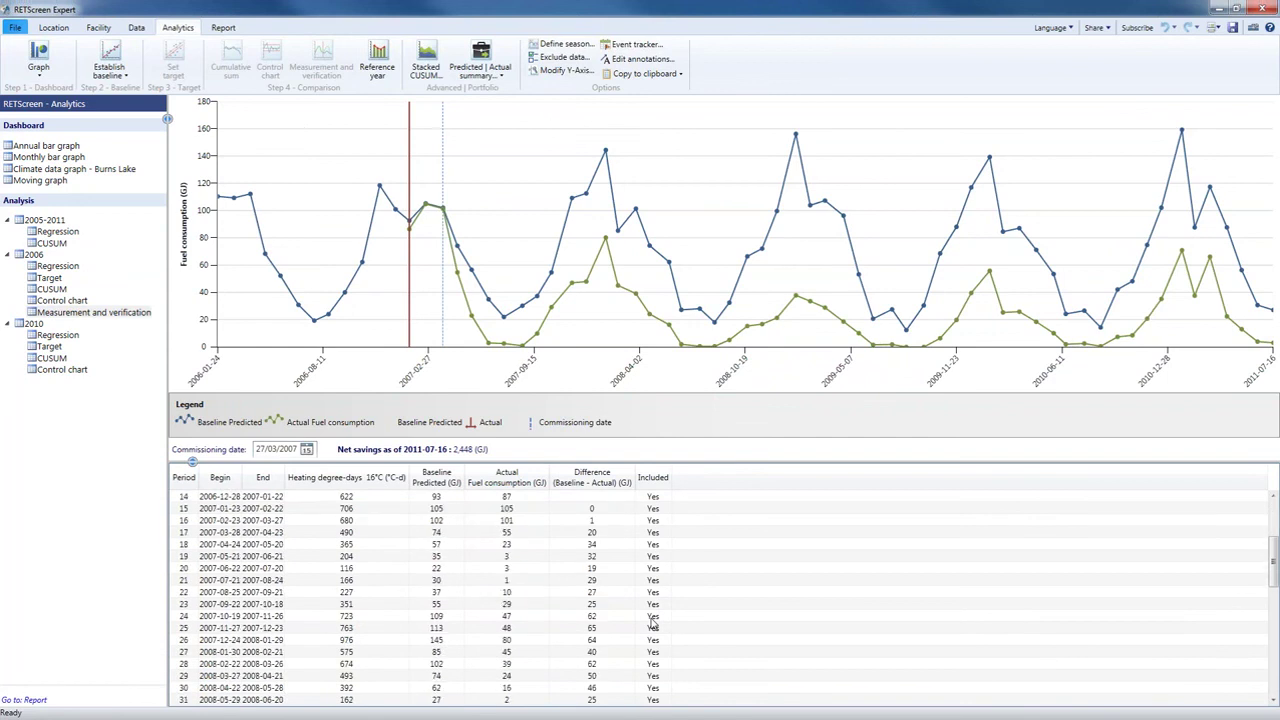
scroll(652, 622, "down", 3)
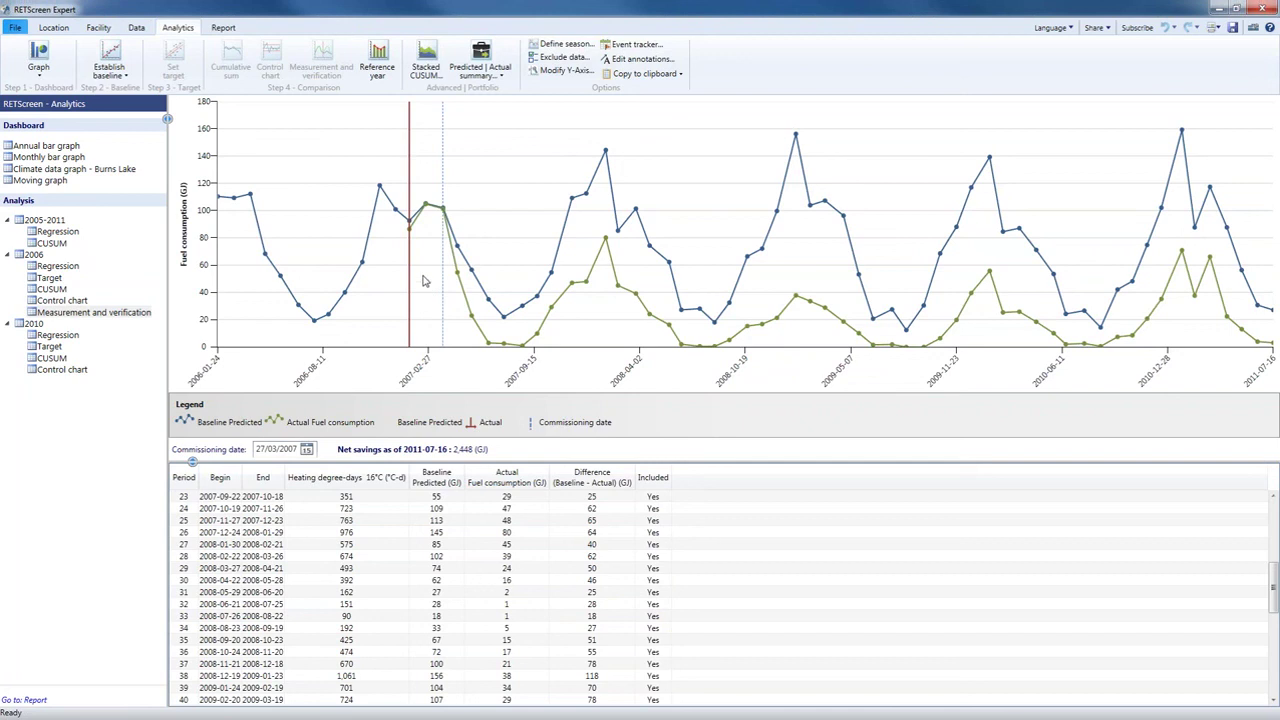
Review which sections the Performance report includes in its format settings, and close them without applying changes
left_click(225, 29)
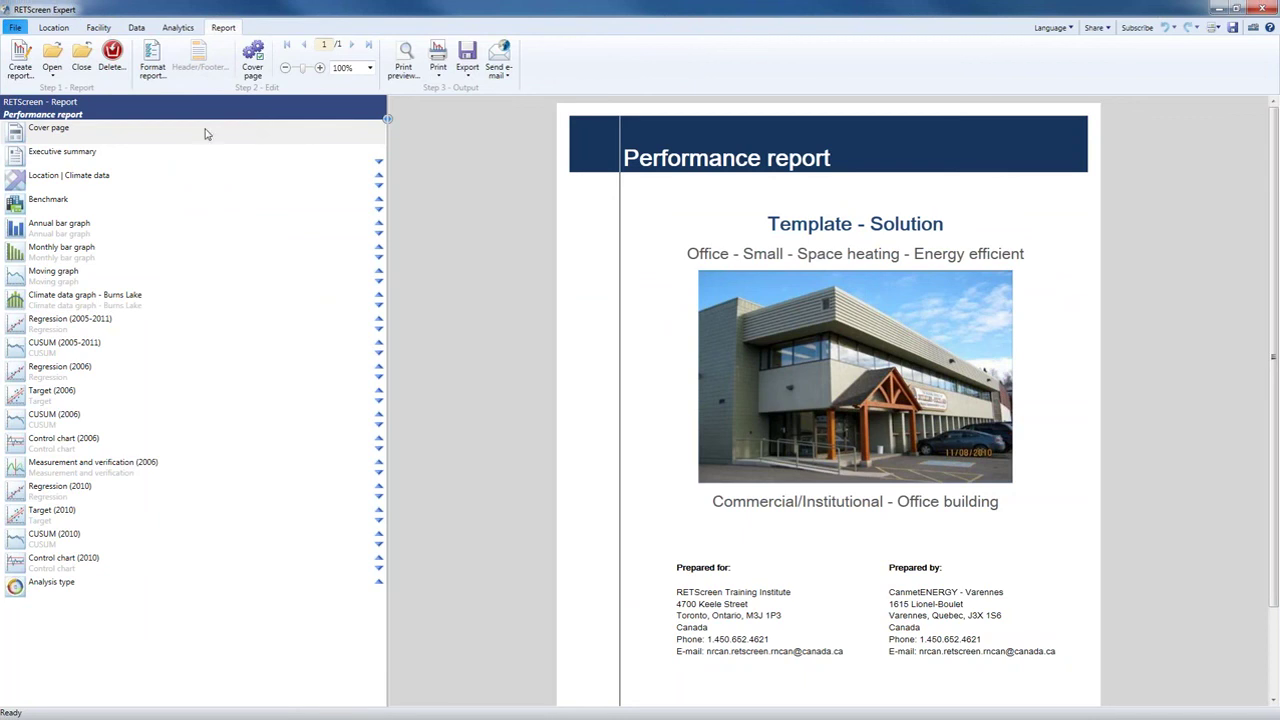
left_click(153, 70)
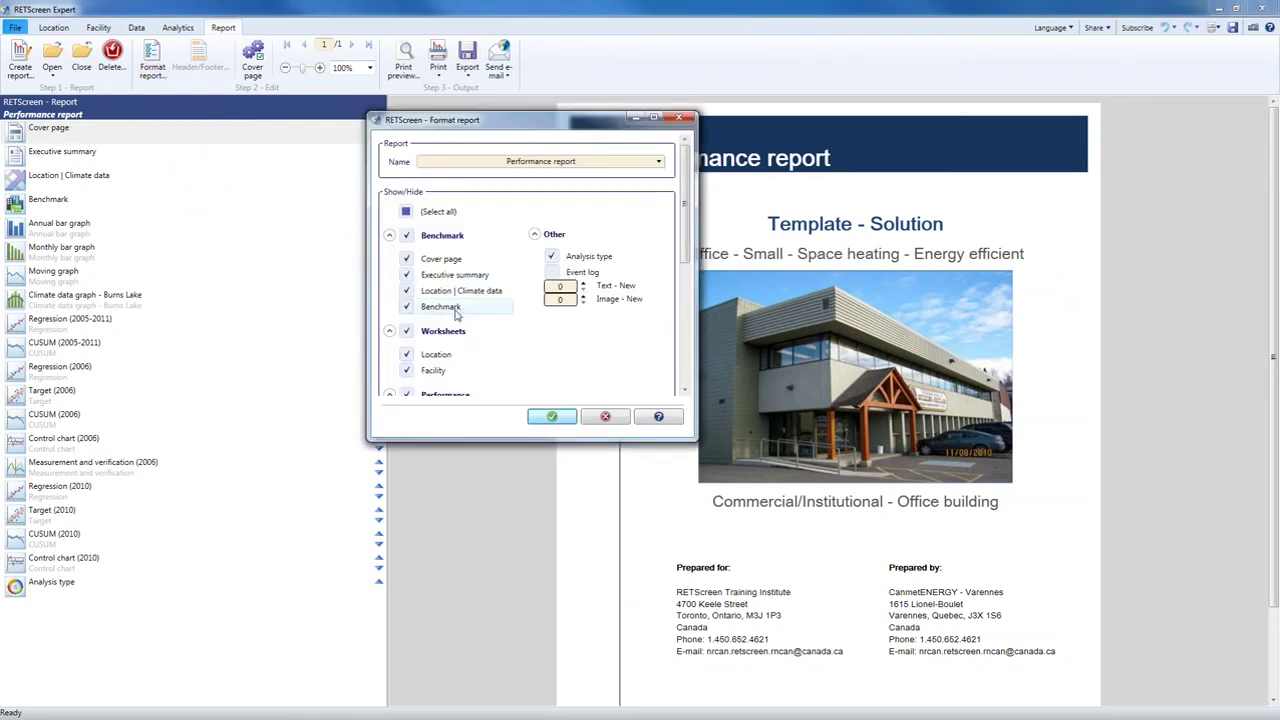
scroll(513, 320, "down", 2)
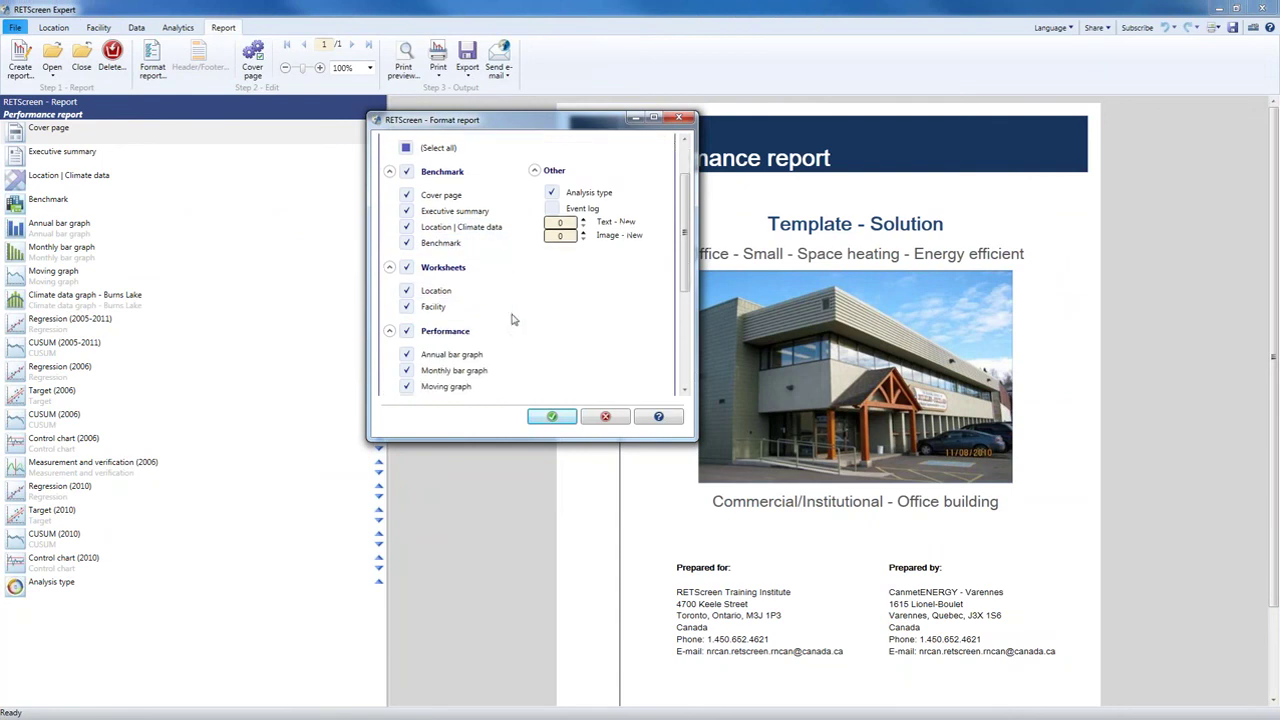
left_click(605, 418)
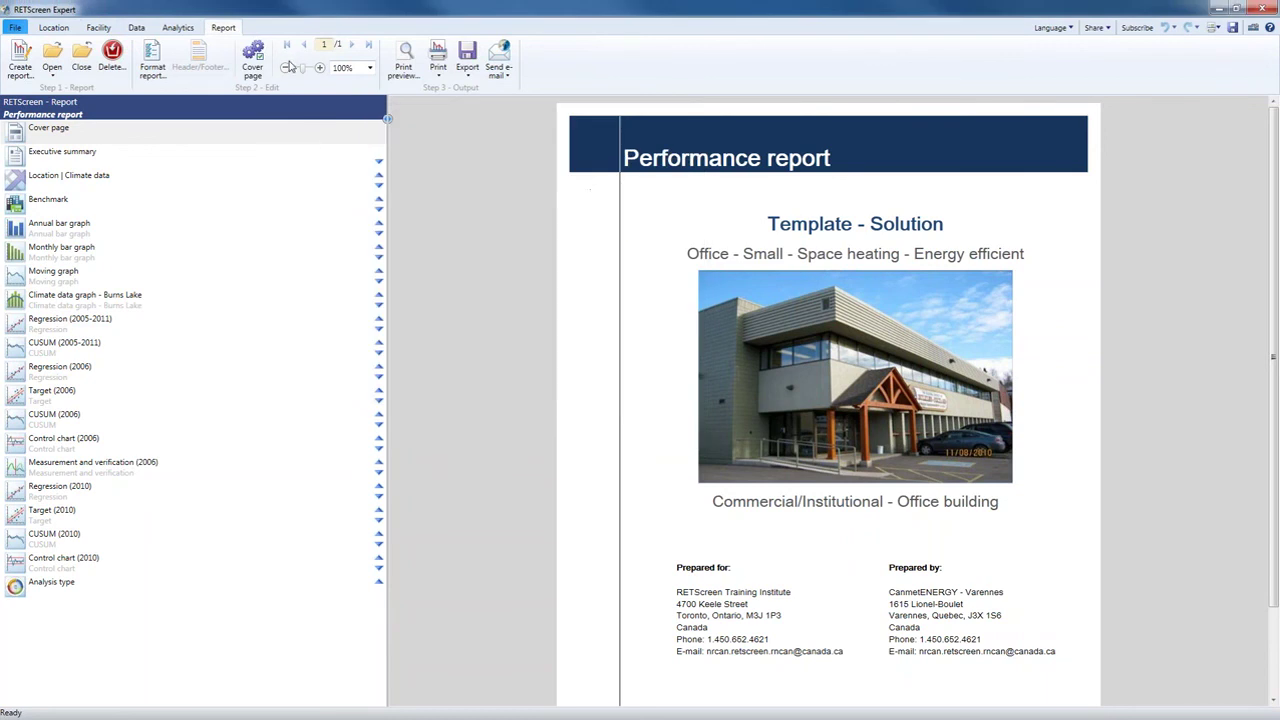
Review the facility information in the report's cover page settings, close them unchanged, and display the Executive summary section
left_click(253, 63)
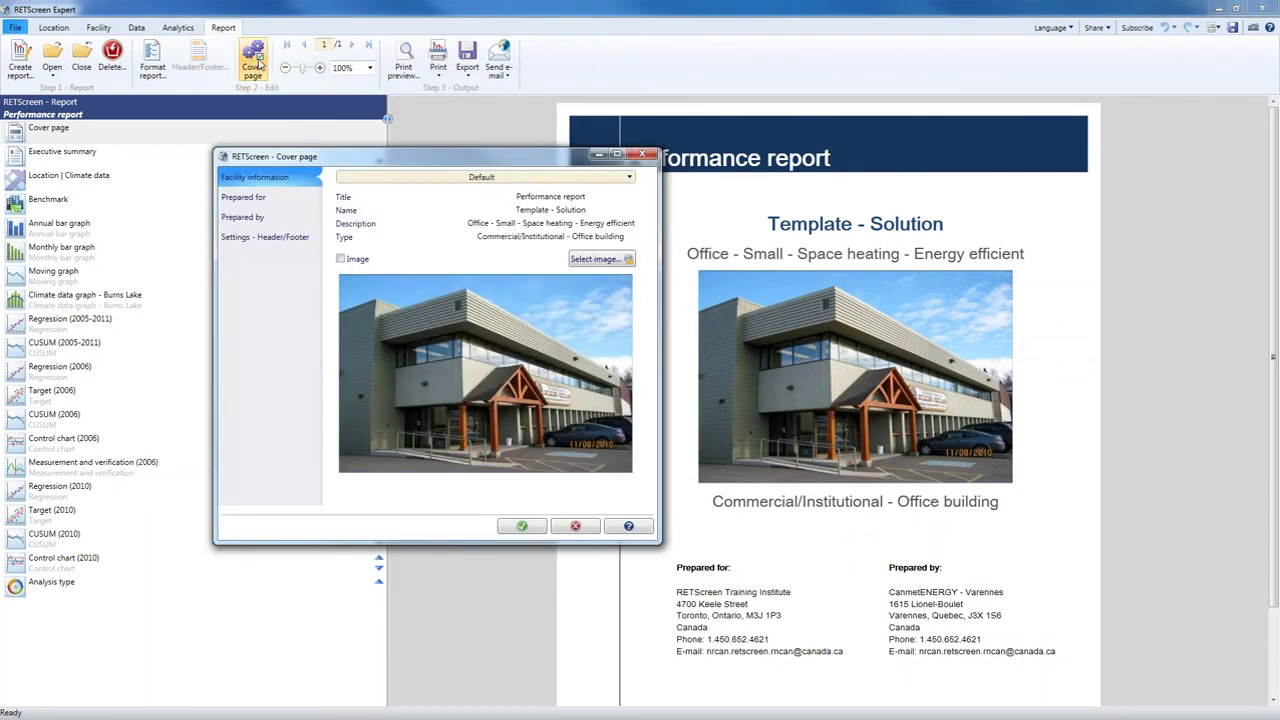
left_click(573, 527)
left_click(68, 155)
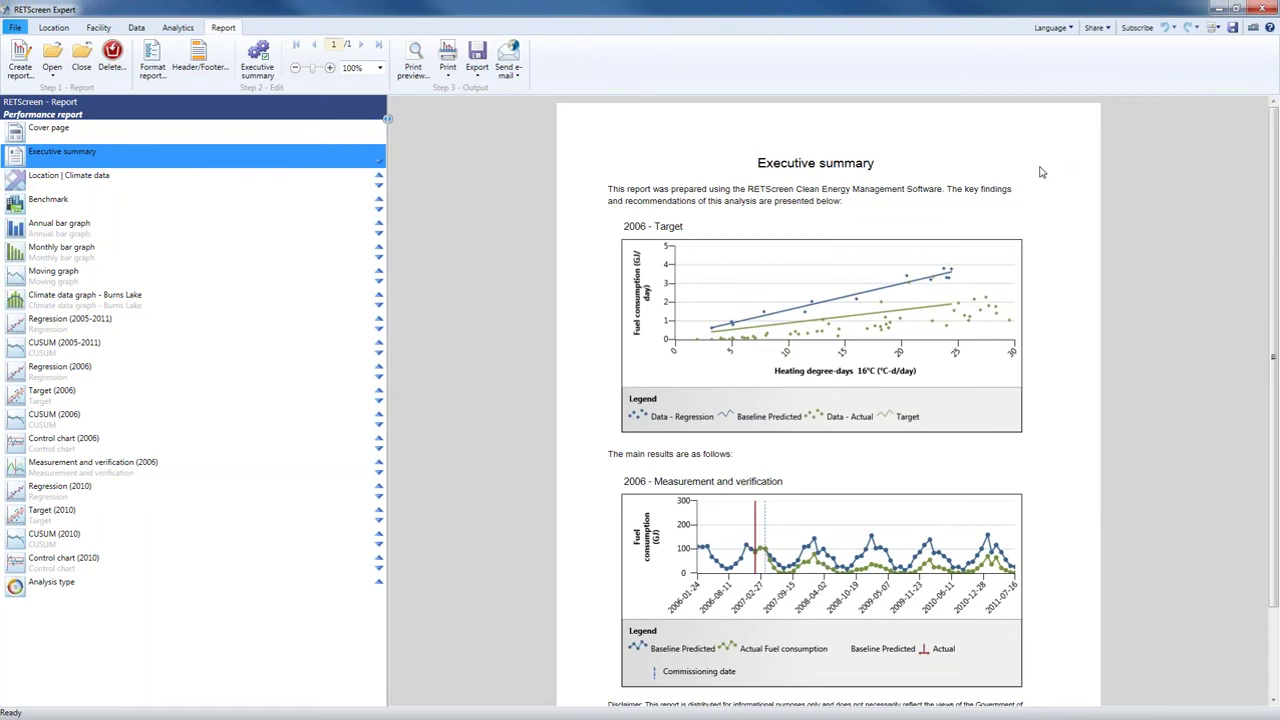
Switch the interface and report language to Chinese, check the Executive summary, and switch back to English
left_click(1068, 28)
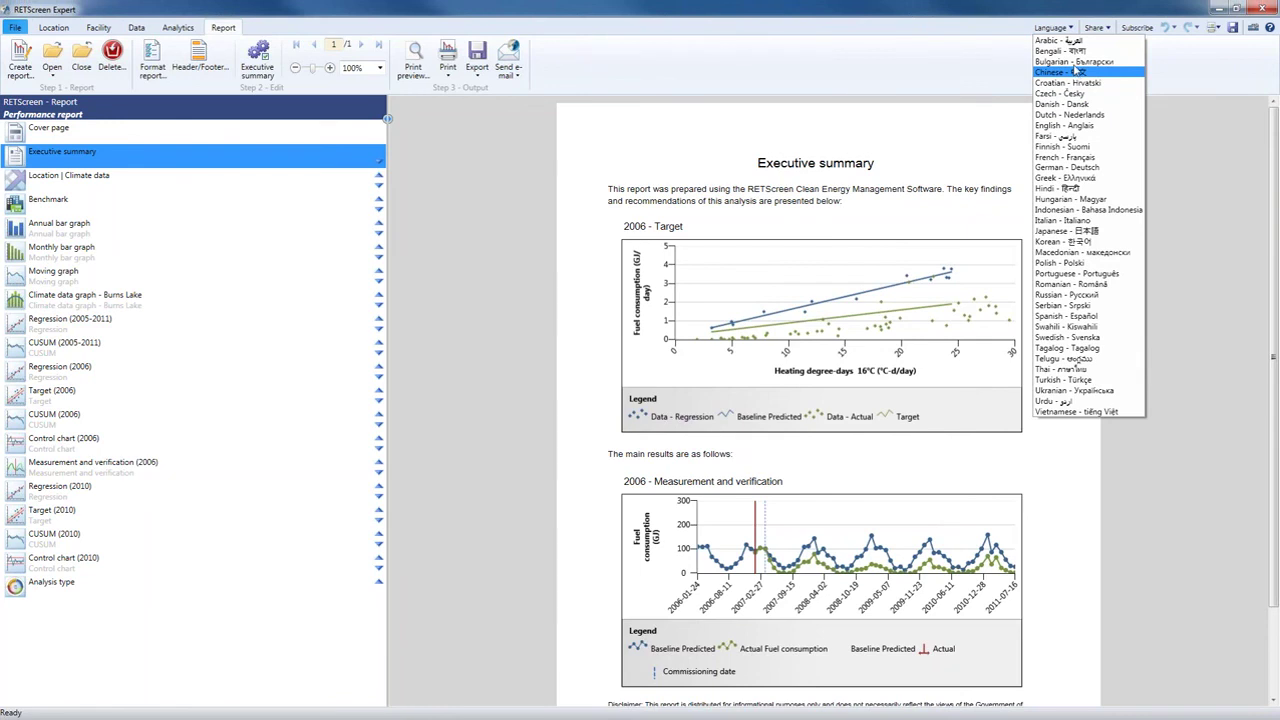
left_click(1057, 114)
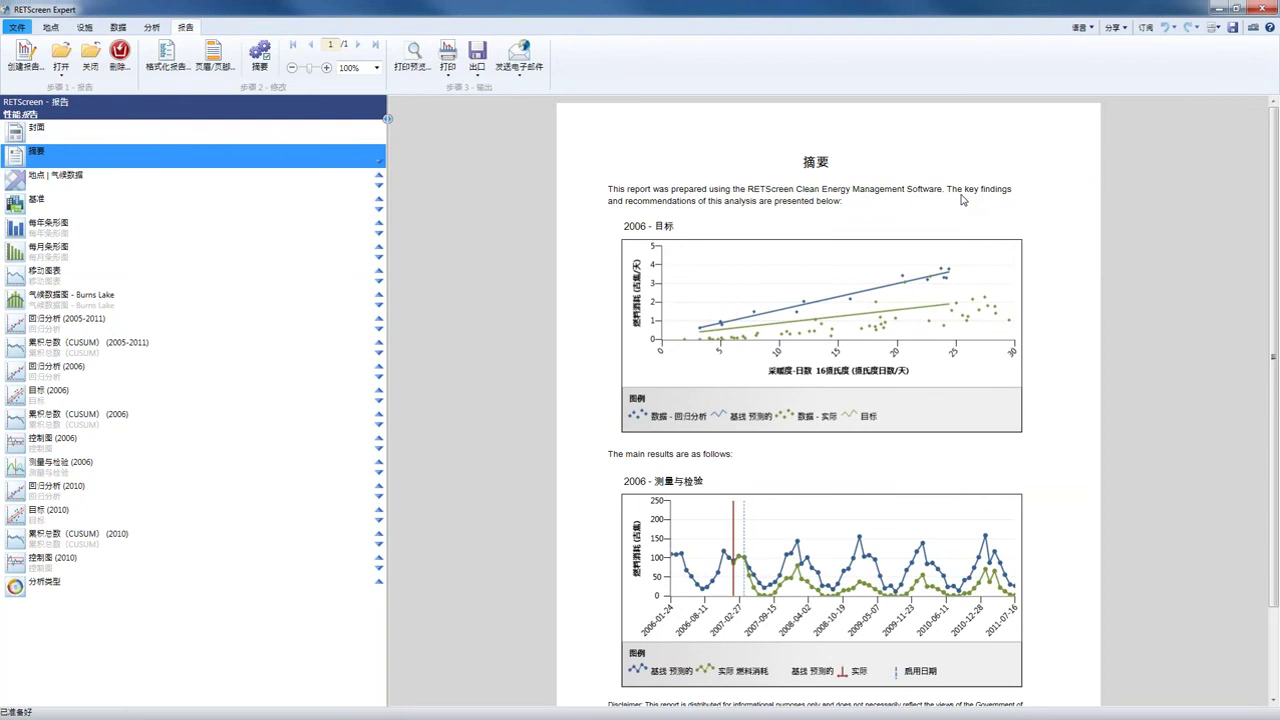
left_click(1083, 30)
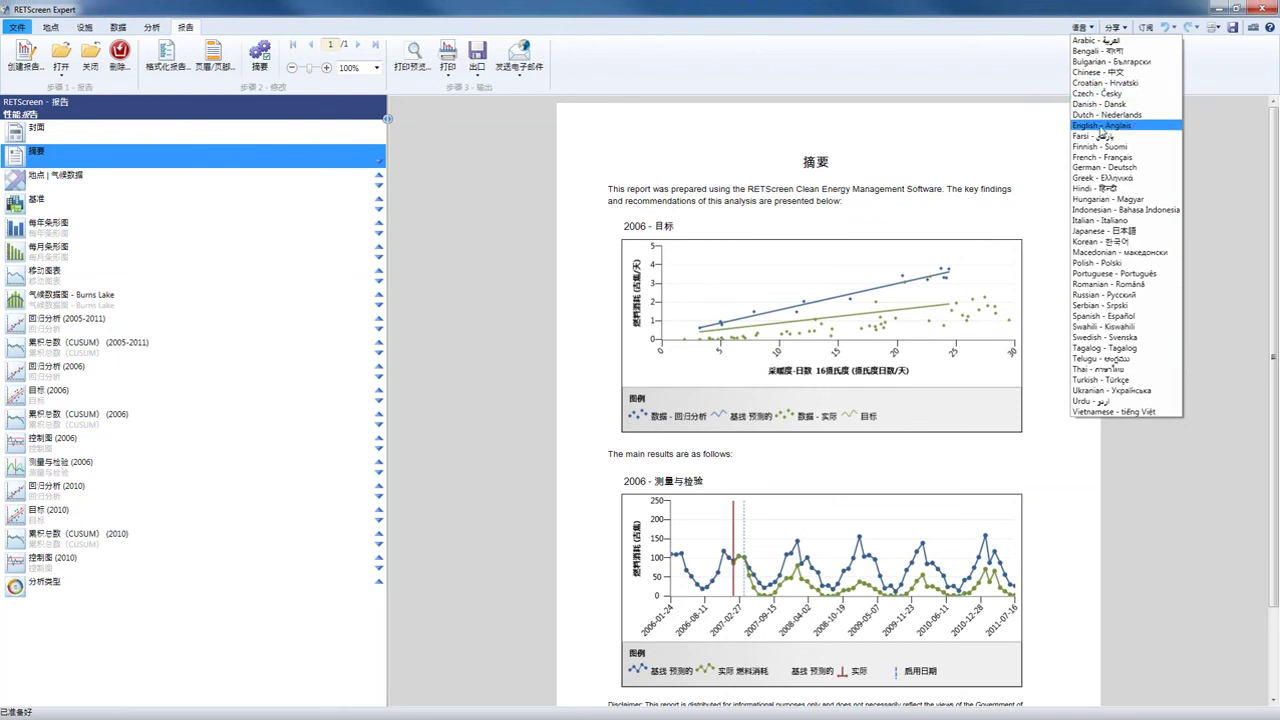
left_click(474, 133)
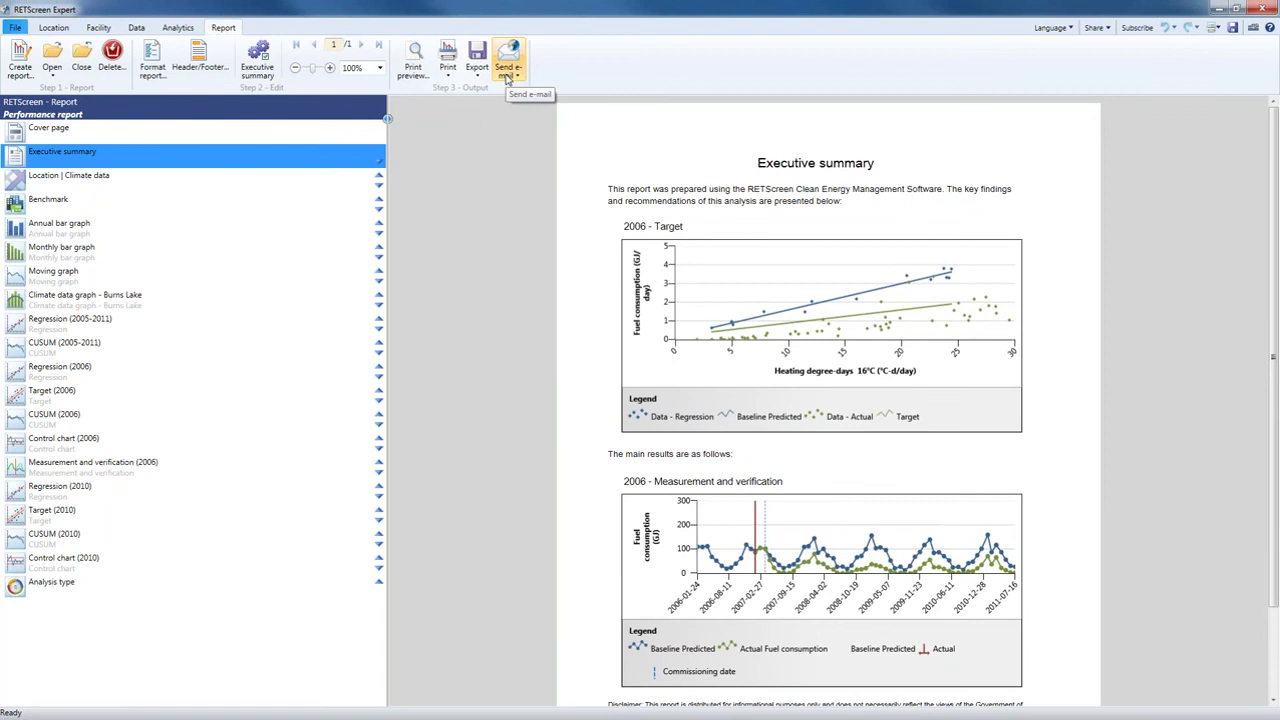
Review the report's available e-mail, print and export formats without sending, printing or exporting anything
left_click(507, 74)
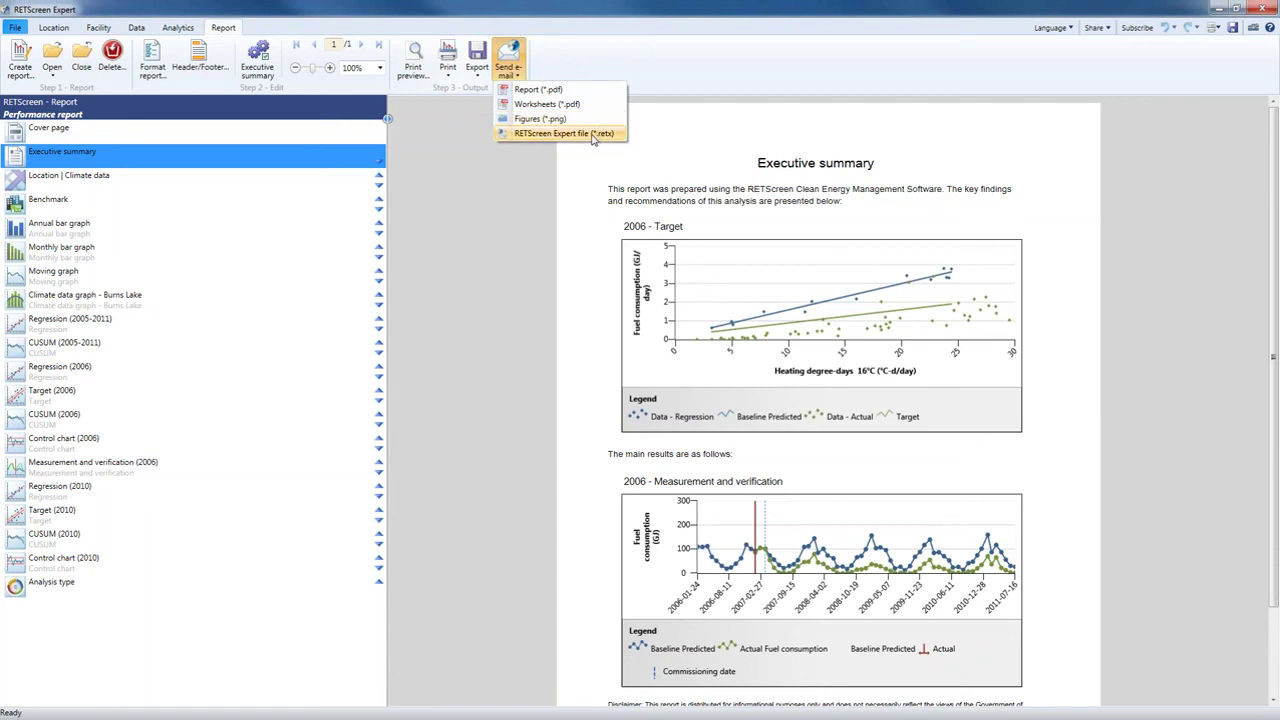
left_click(449, 78)
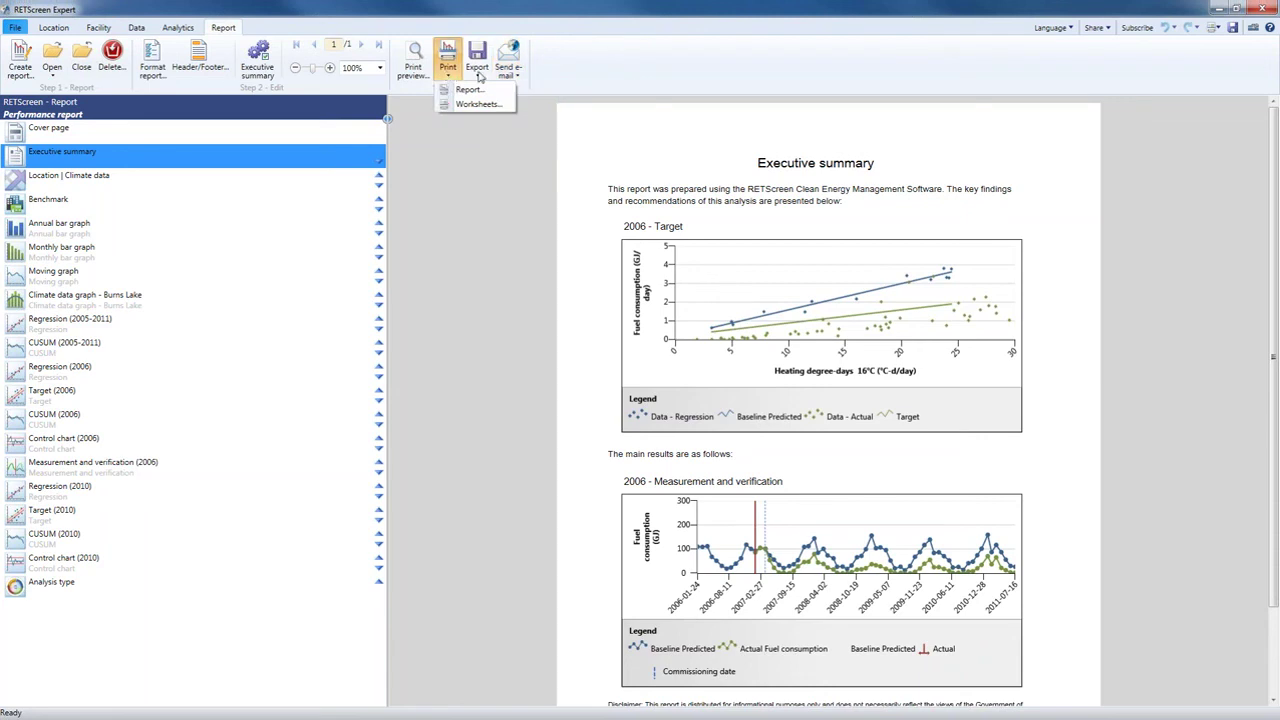
left_click(477, 77)
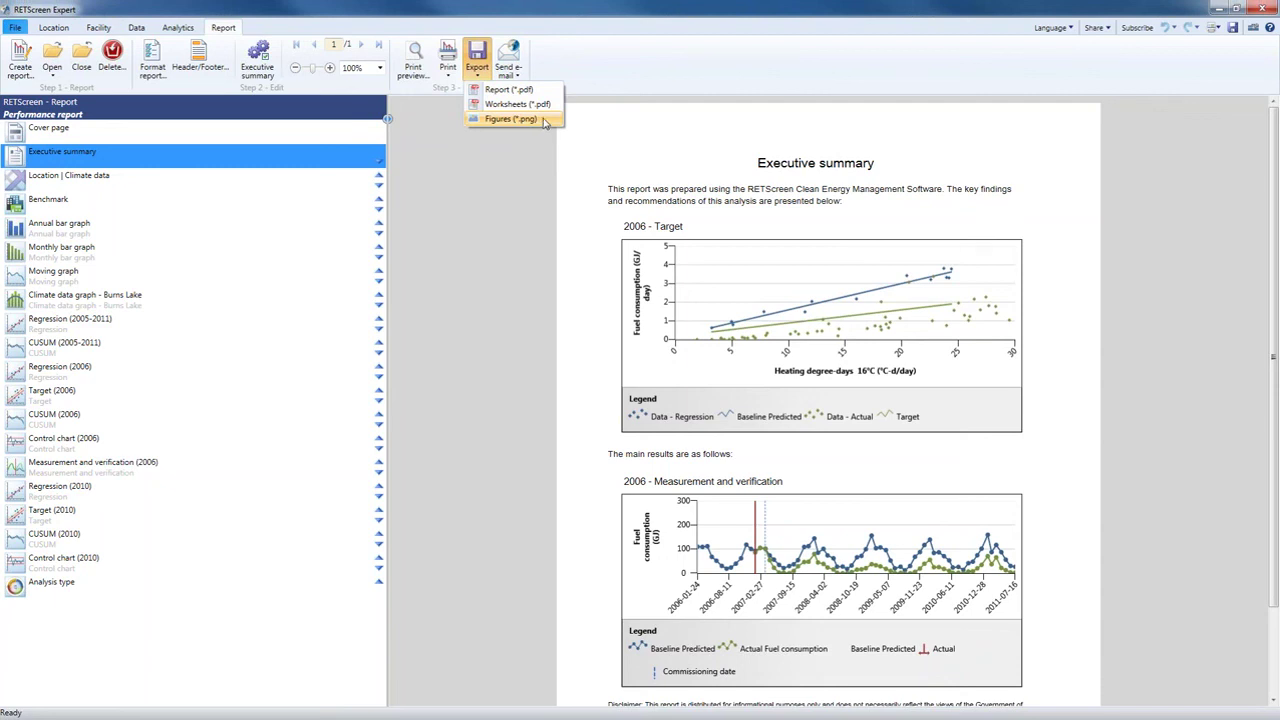
left_click(565, 36)
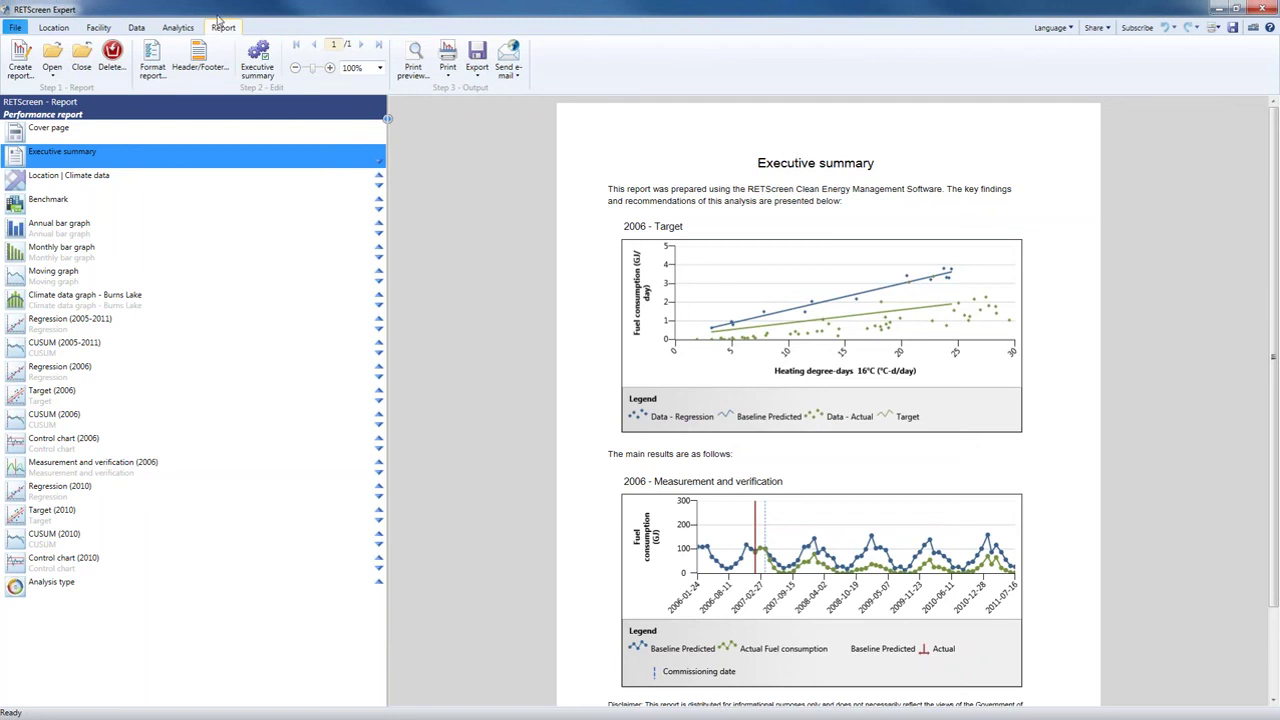
Examine the software's home page with its workflow diagram, getting-started options, facility types and integrated databases
left_click(16, 28)
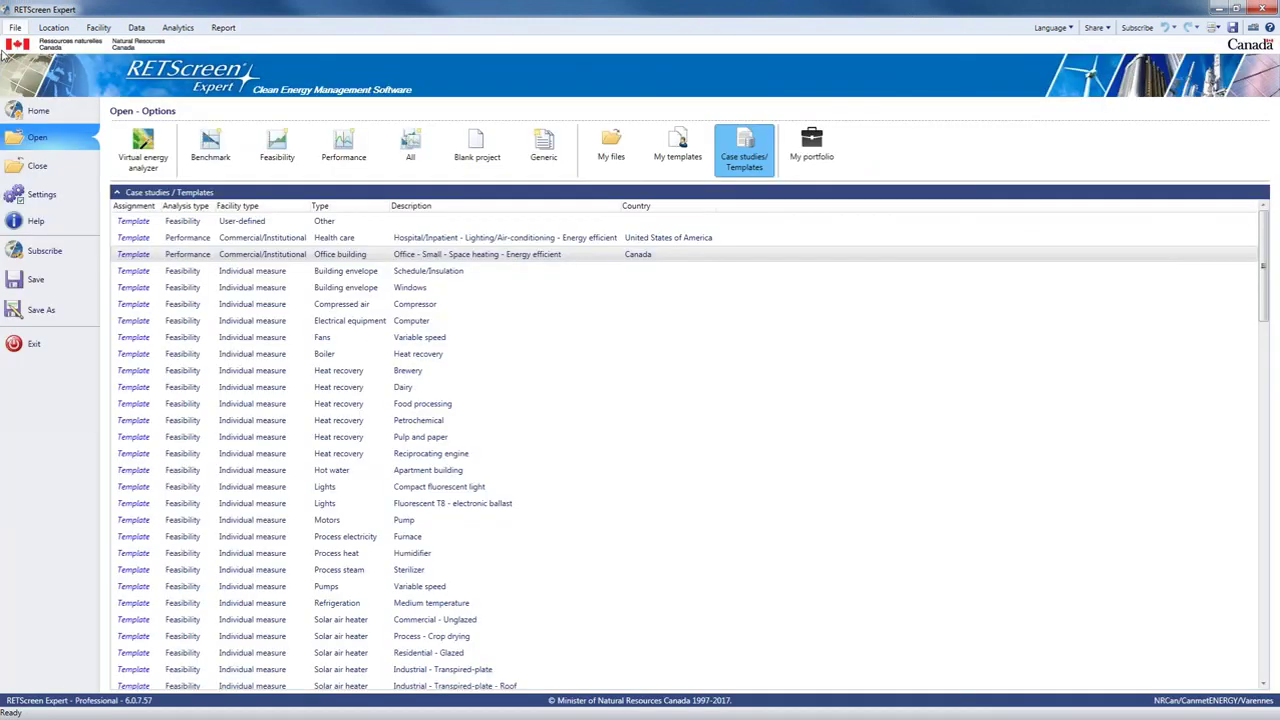
left_click(38, 111)
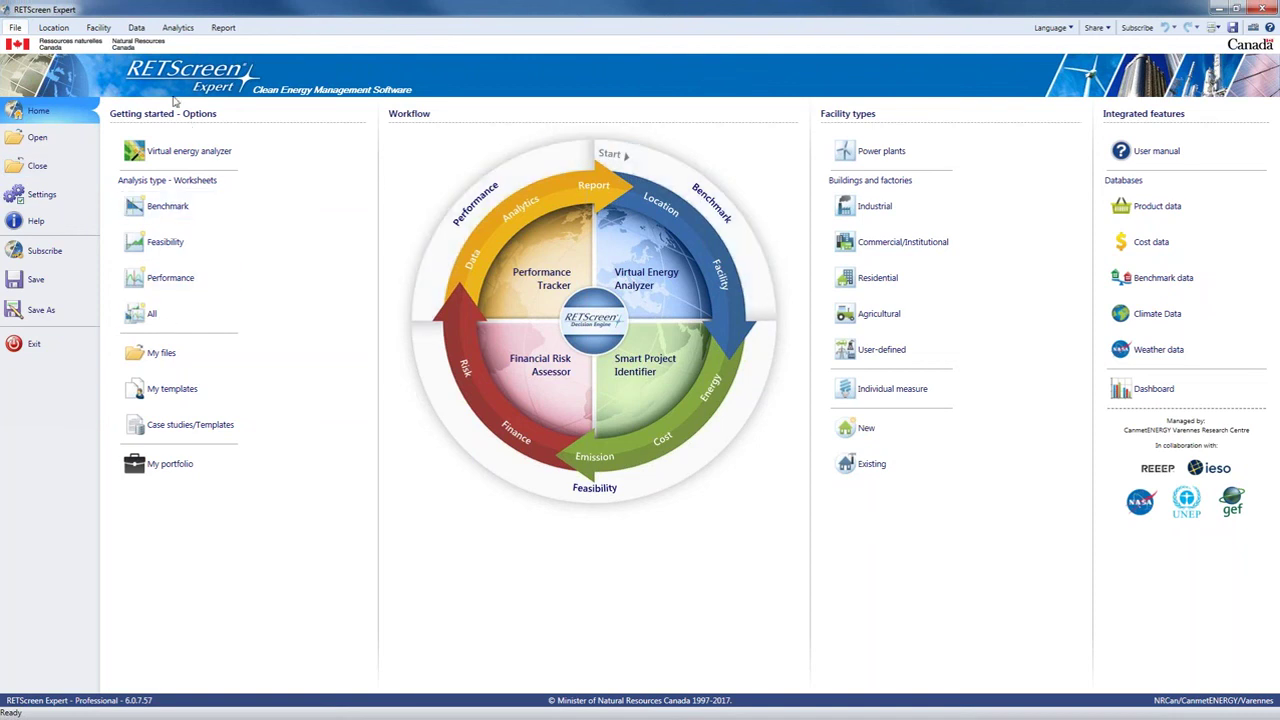
Calculate heating degree-days from the NASA weather data with a 20 °C reference temperature, using Method 1 - Air temperature - average
left_click(138, 28)
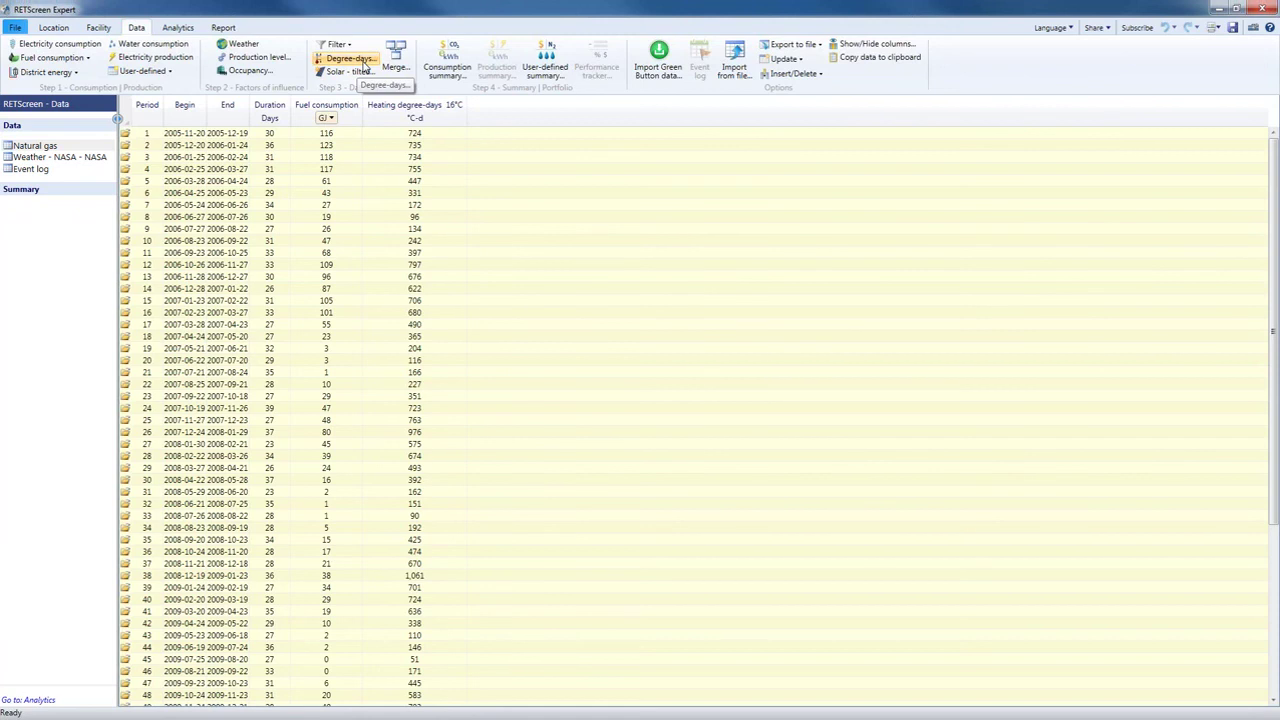
left_click(365, 62)
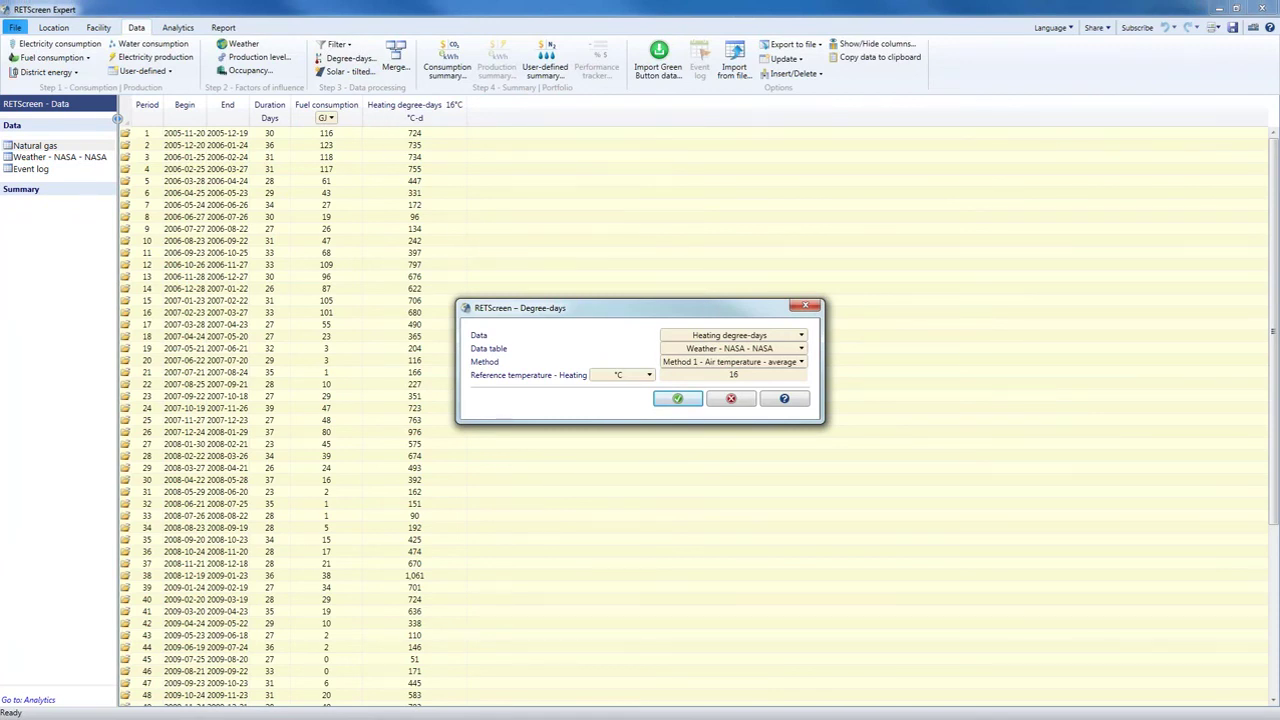
double_click(733, 374)
type("20")
left_click(678, 400)
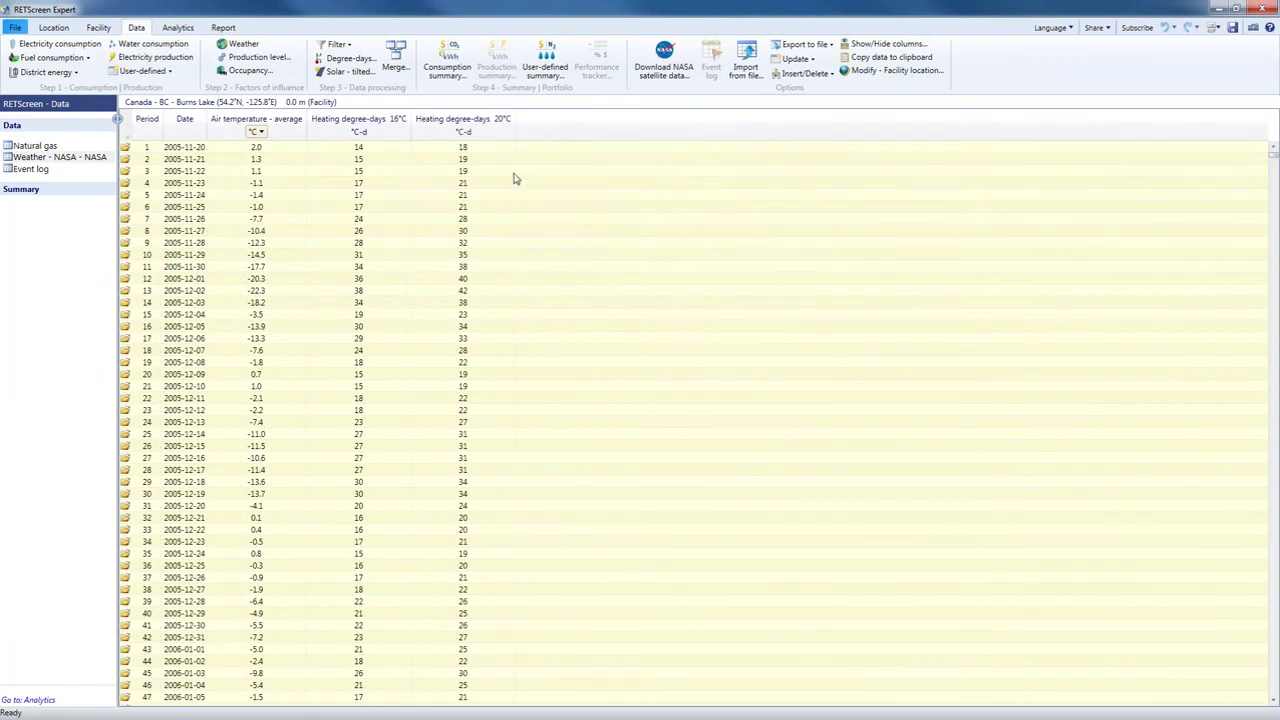
Calculate R² by reference temperature for the 2006 regression, inspect the 17 °C result, and close the optimization without applying it
left_click(178, 28)
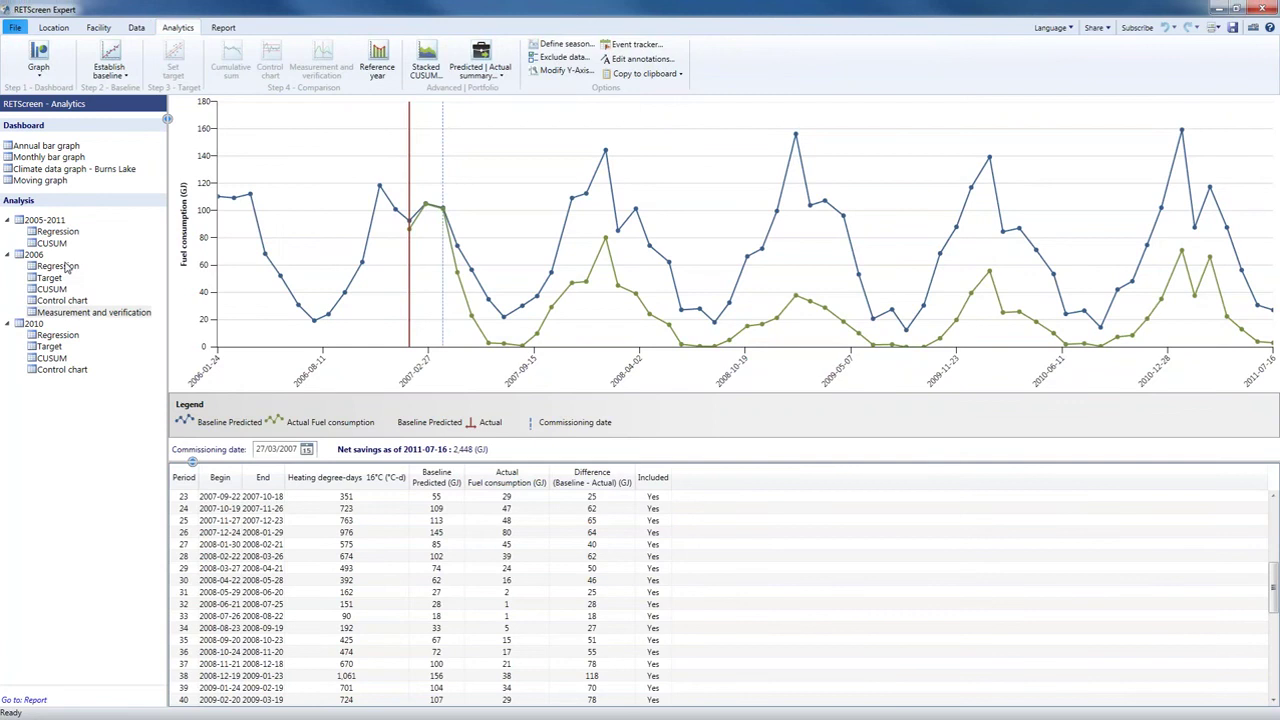
left_click(60, 266)
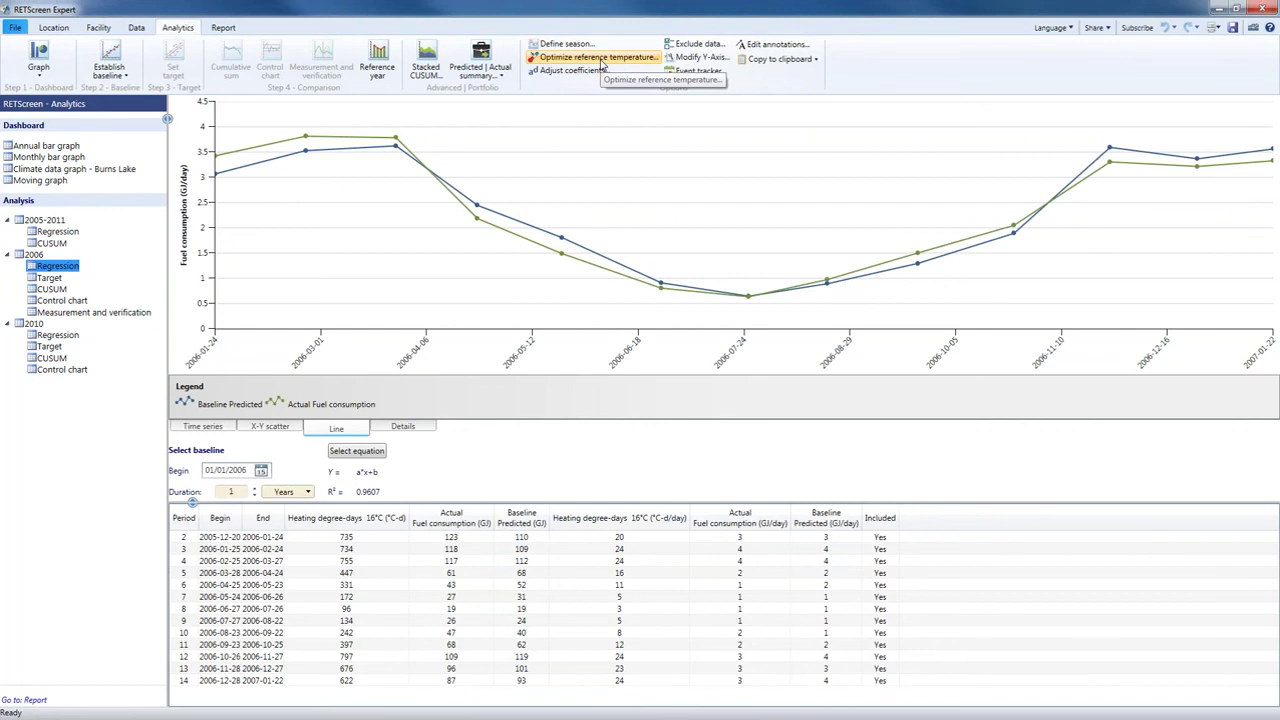
left_click(600, 58)
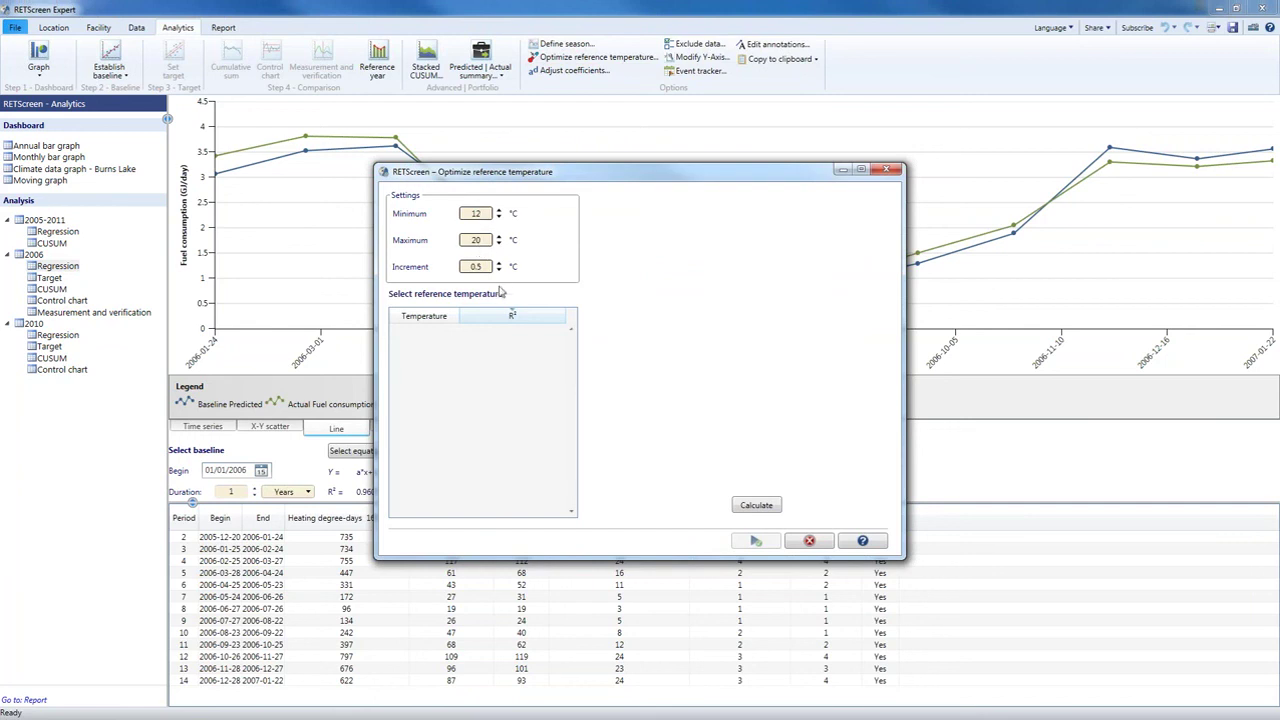
left_click(758, 506)
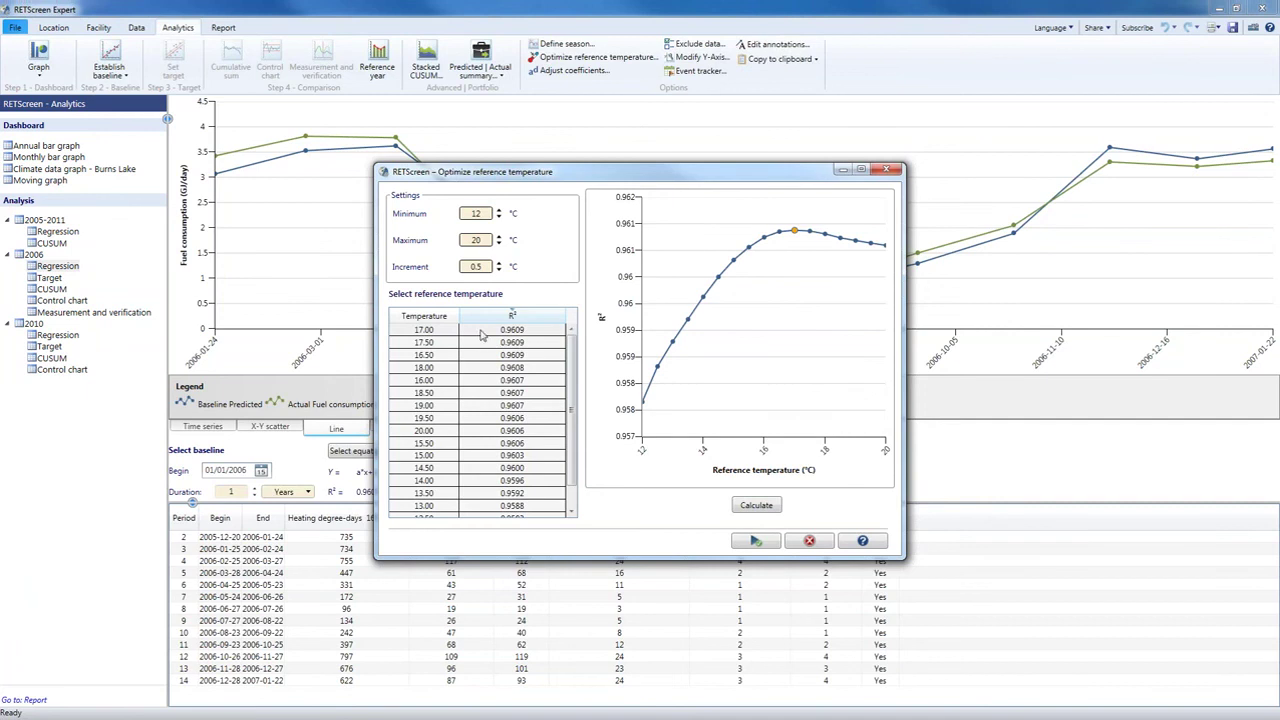
left_click_drag(535, 174, 488, 134)
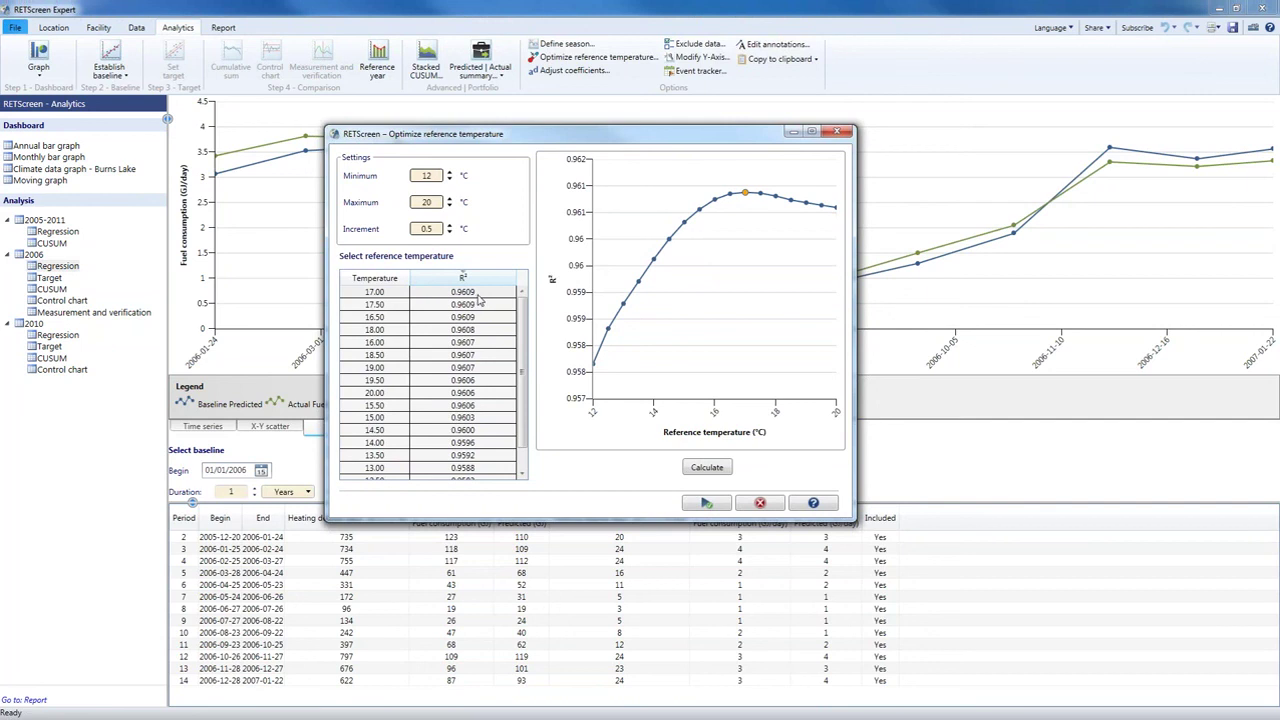
left_click(478, 294)
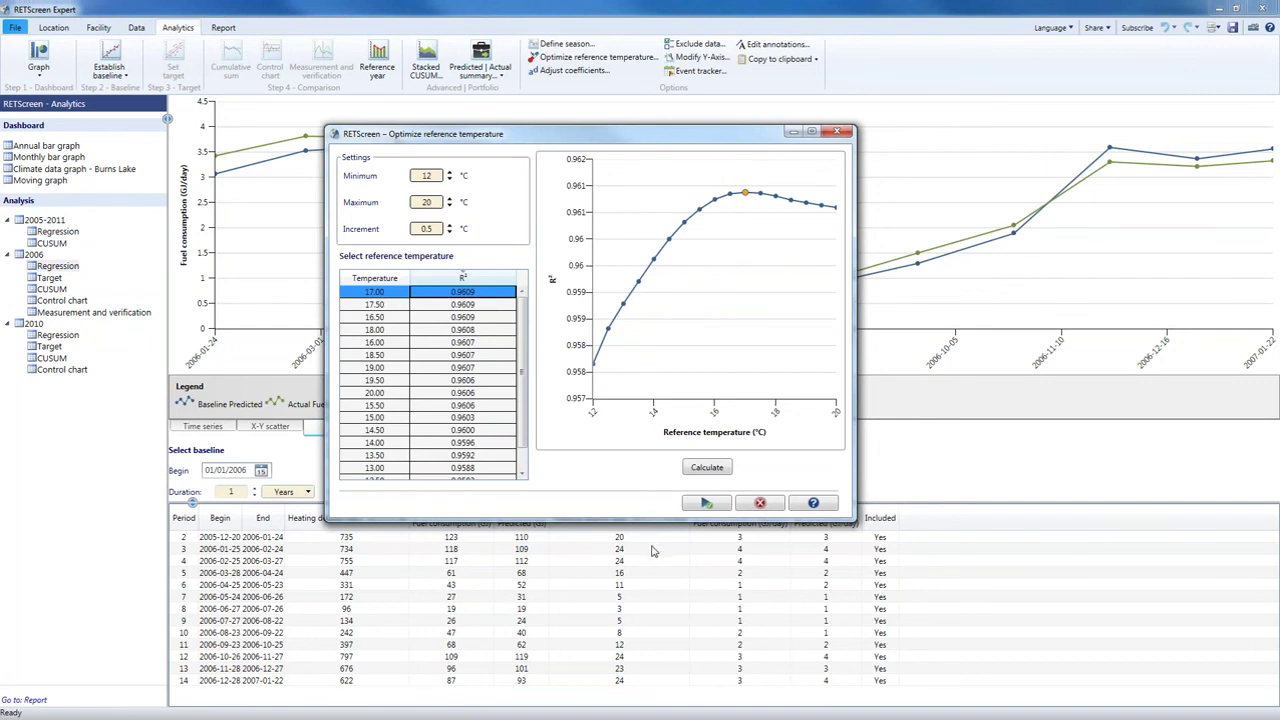
left_click(760, 503)
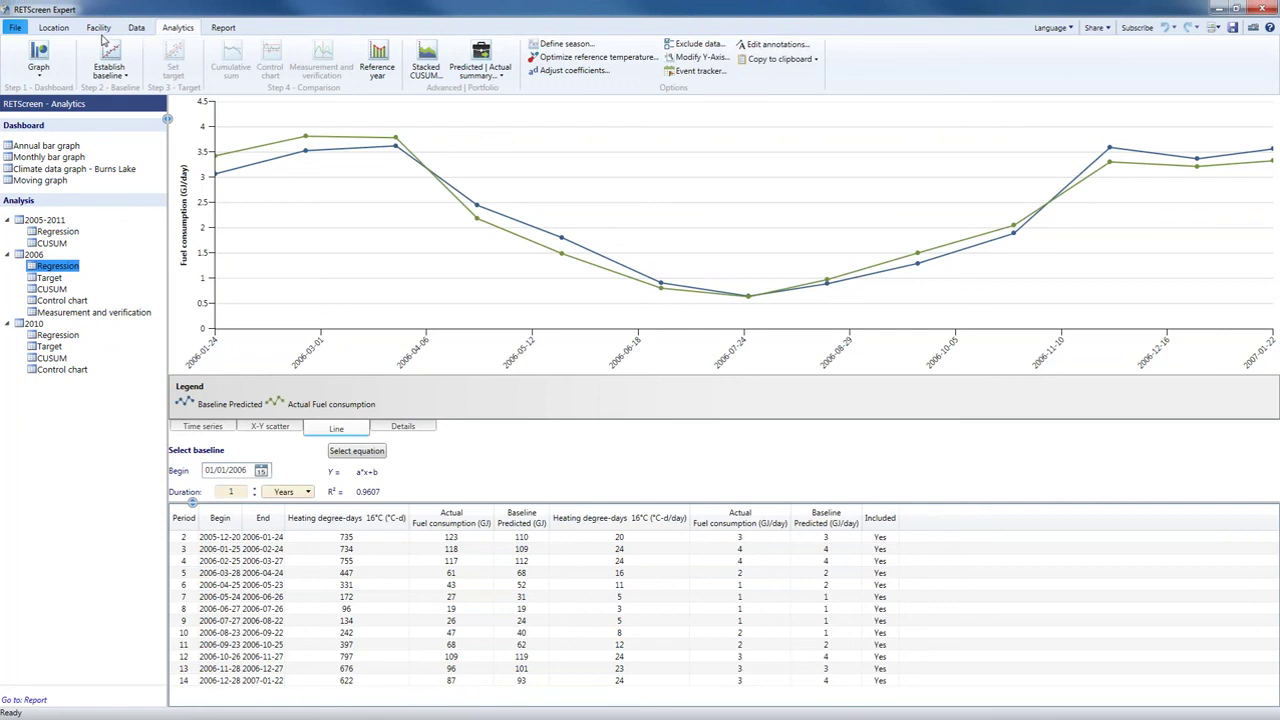
Browse the list of available case studies and templates across facility types, and return to its beginning
left_click(137, 29)
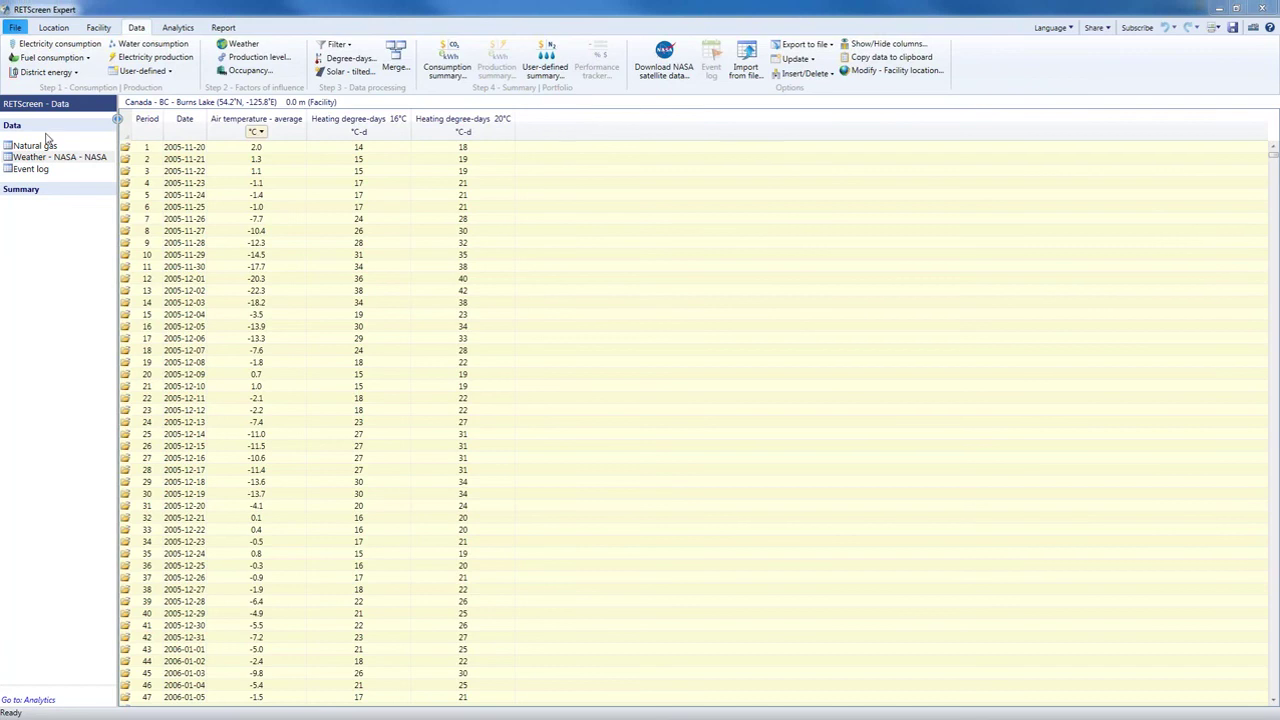
left_click(16, 28)
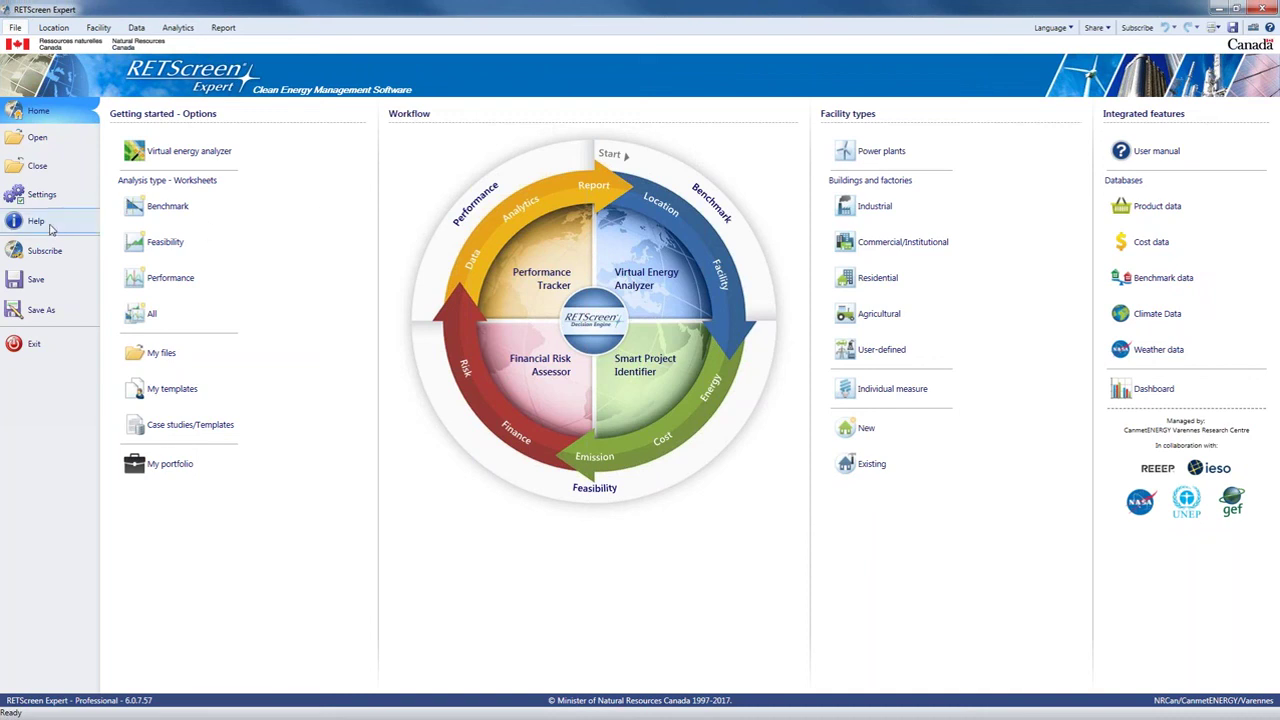
left_click(37, 137)
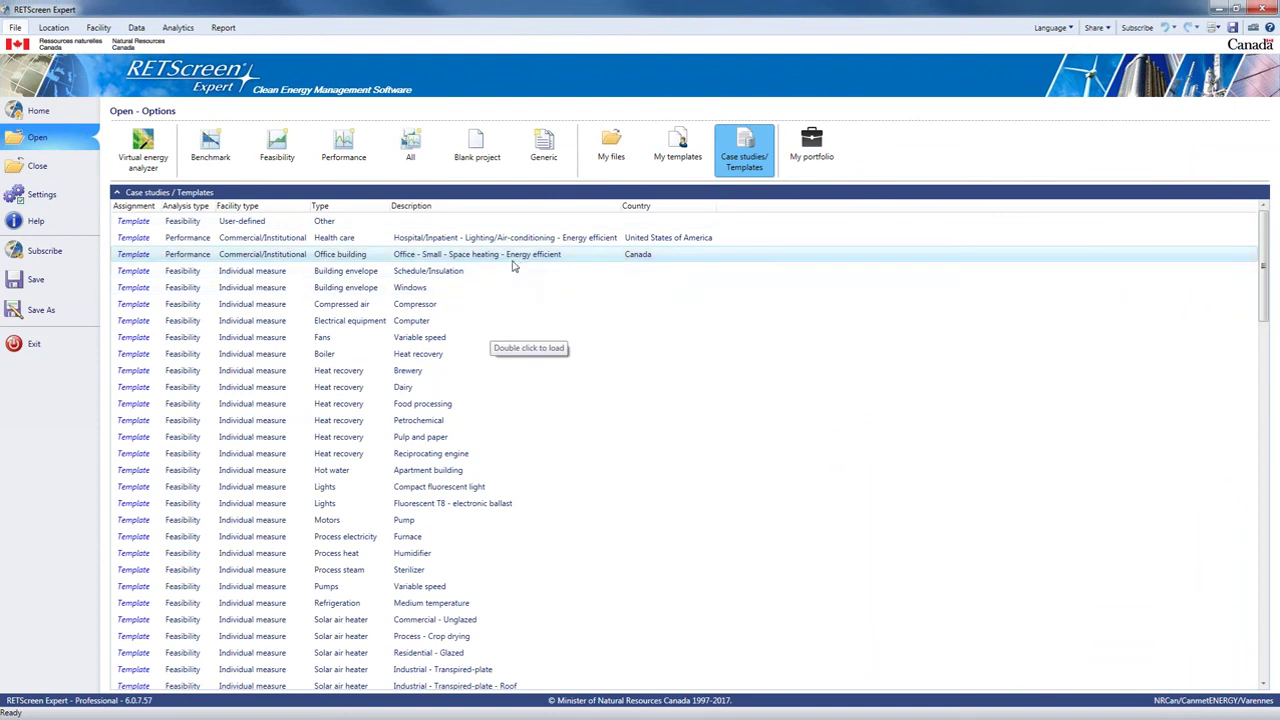
scroll(506, 322, "down", 1)
scroll(505, 321, "down", 2)
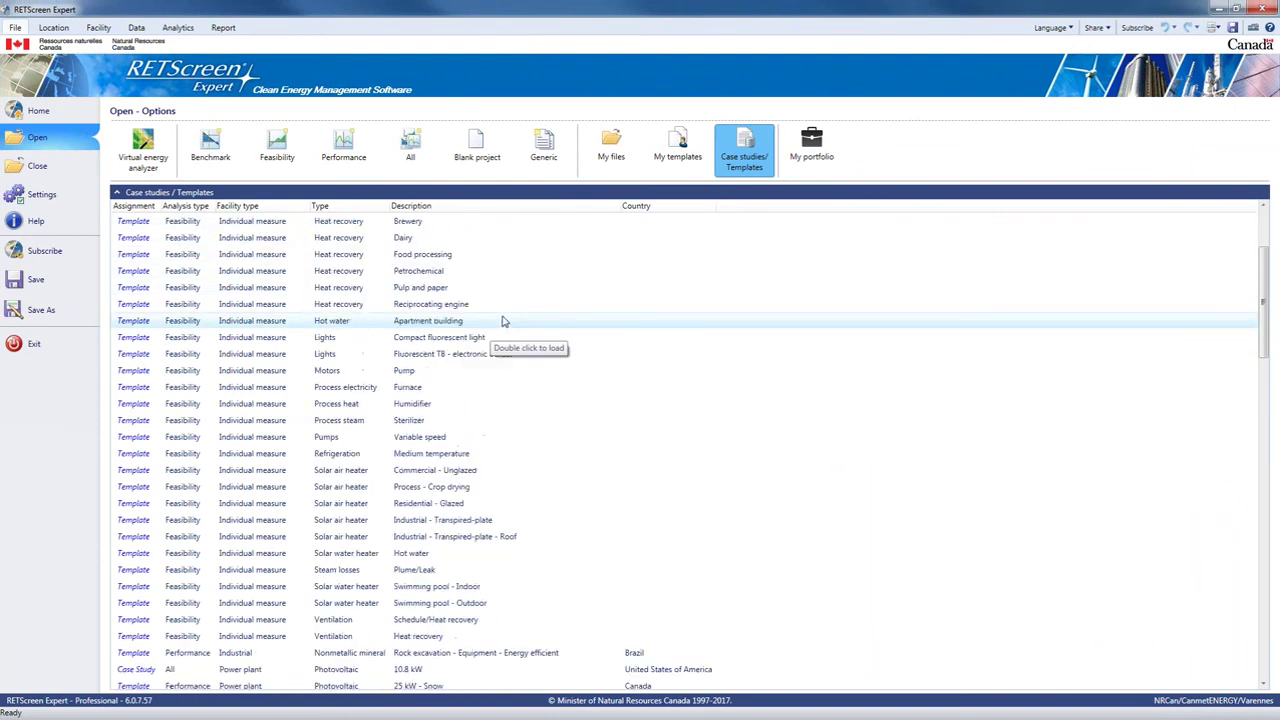
scroll(505, 321, "down", 4)
scroll(506, 321, "down", 4)
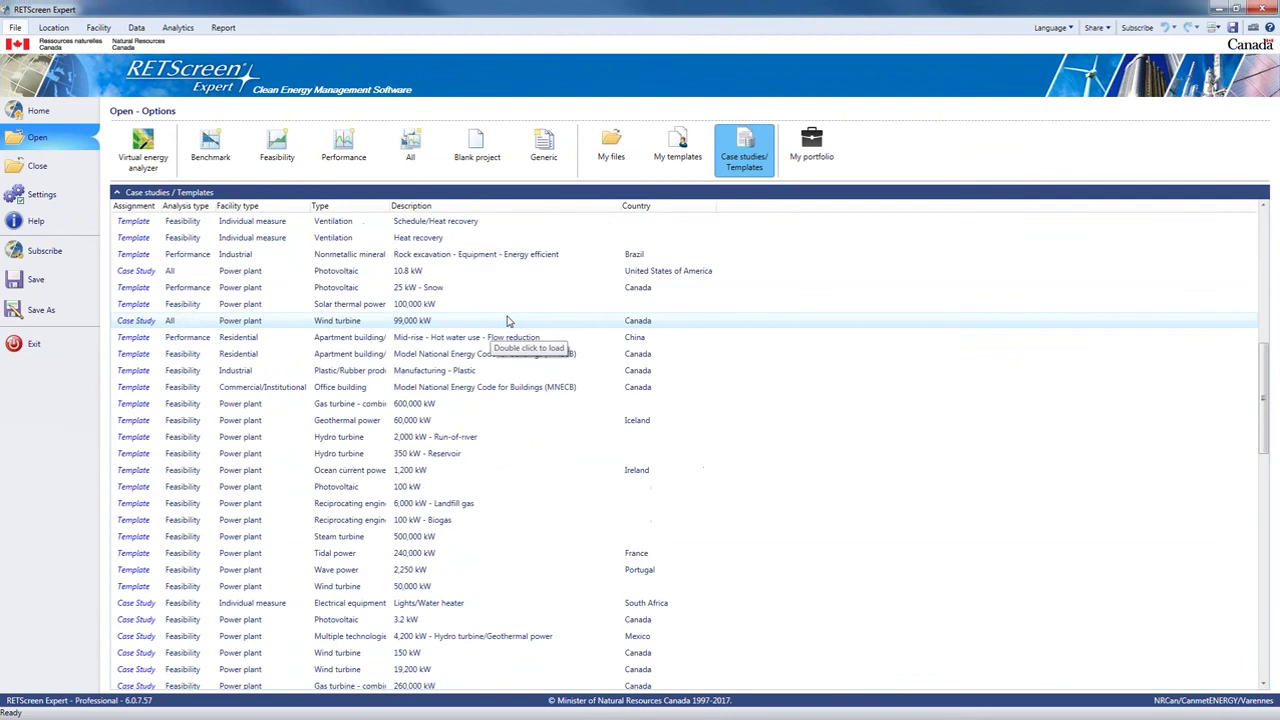
scroll(505, 455, "down", 9)
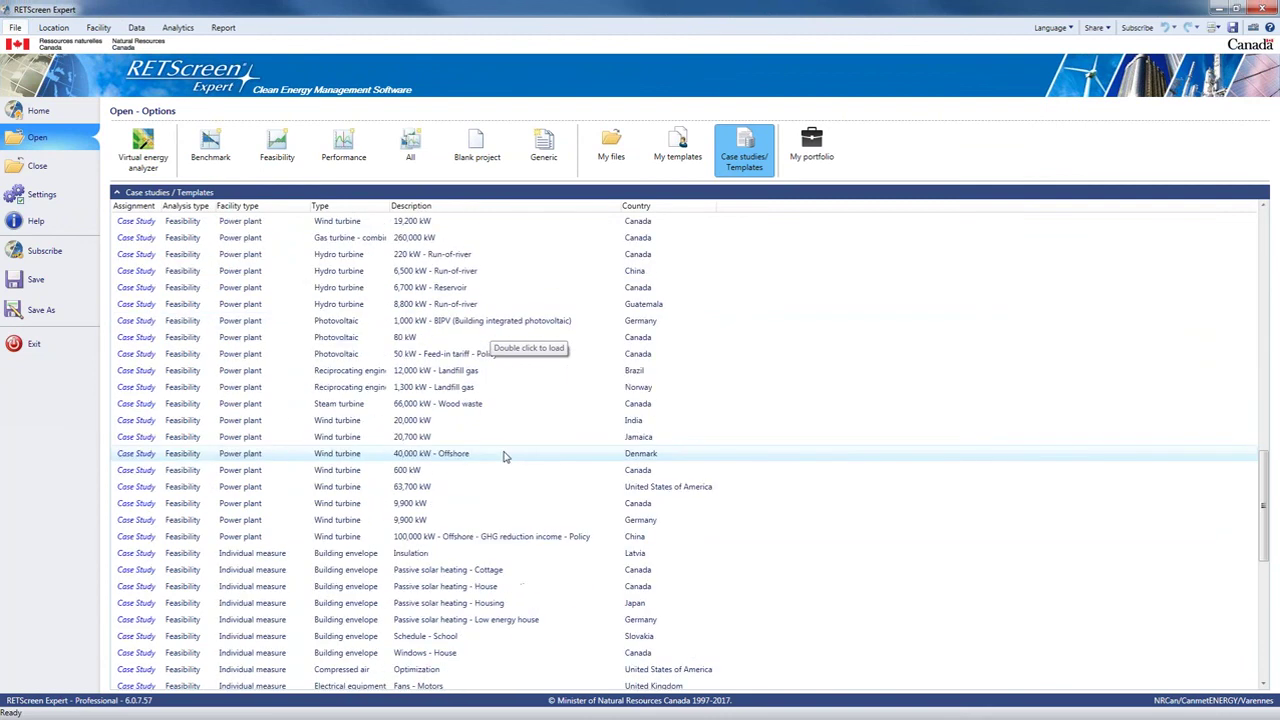
scroll(505, 456, "down", 7)
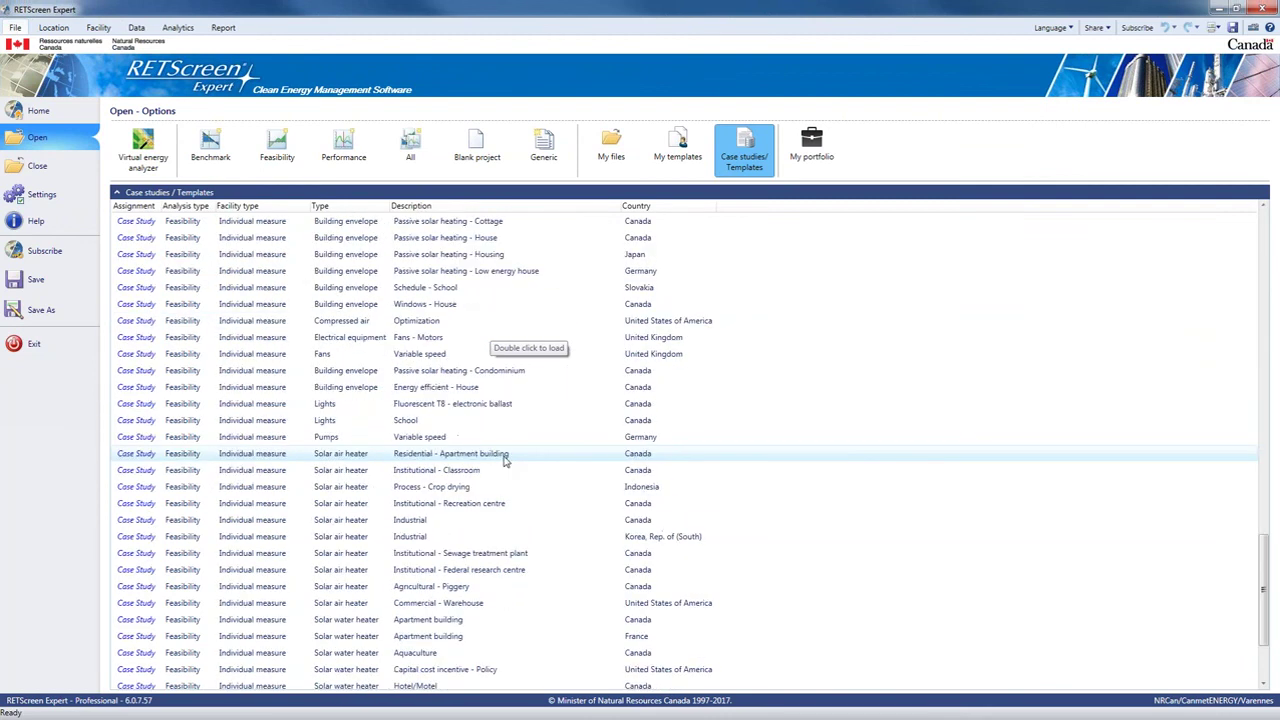
scroll(505, 459, "up", 7)
scroll(505, 460, "up", 4)
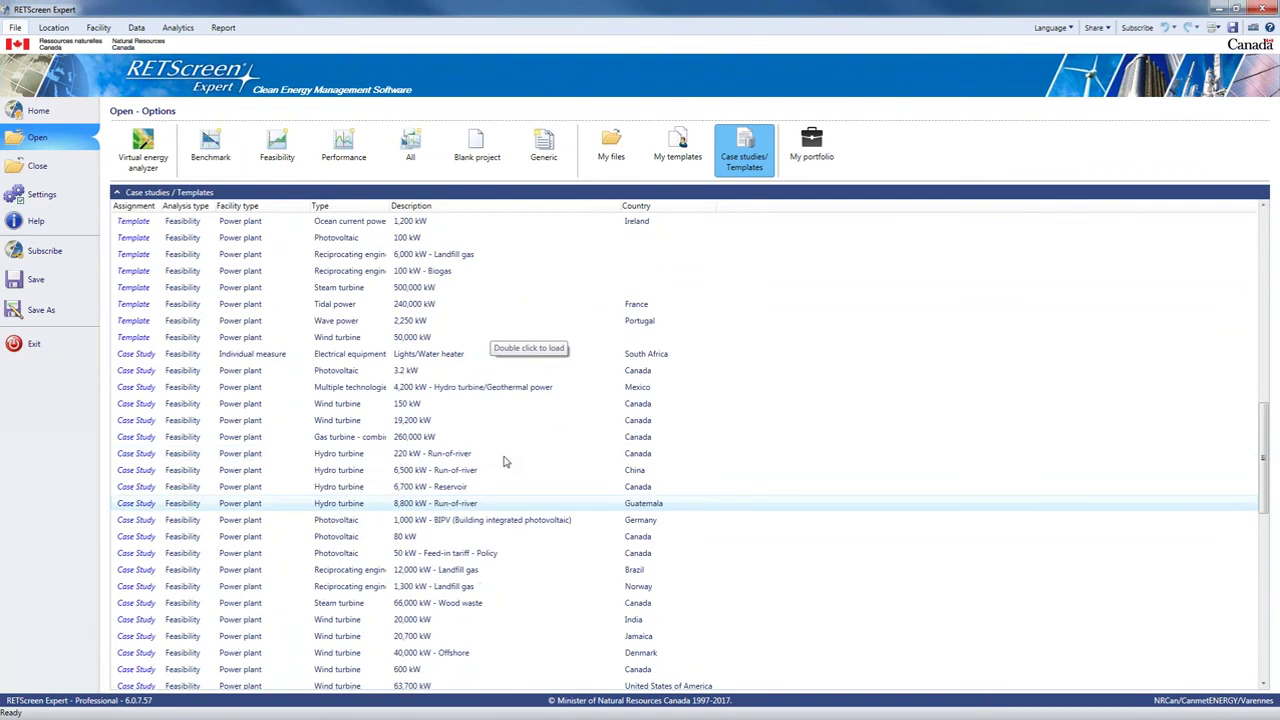
scroll(505, 461, "up", 1)
scroll(505, 461, "up", 8)
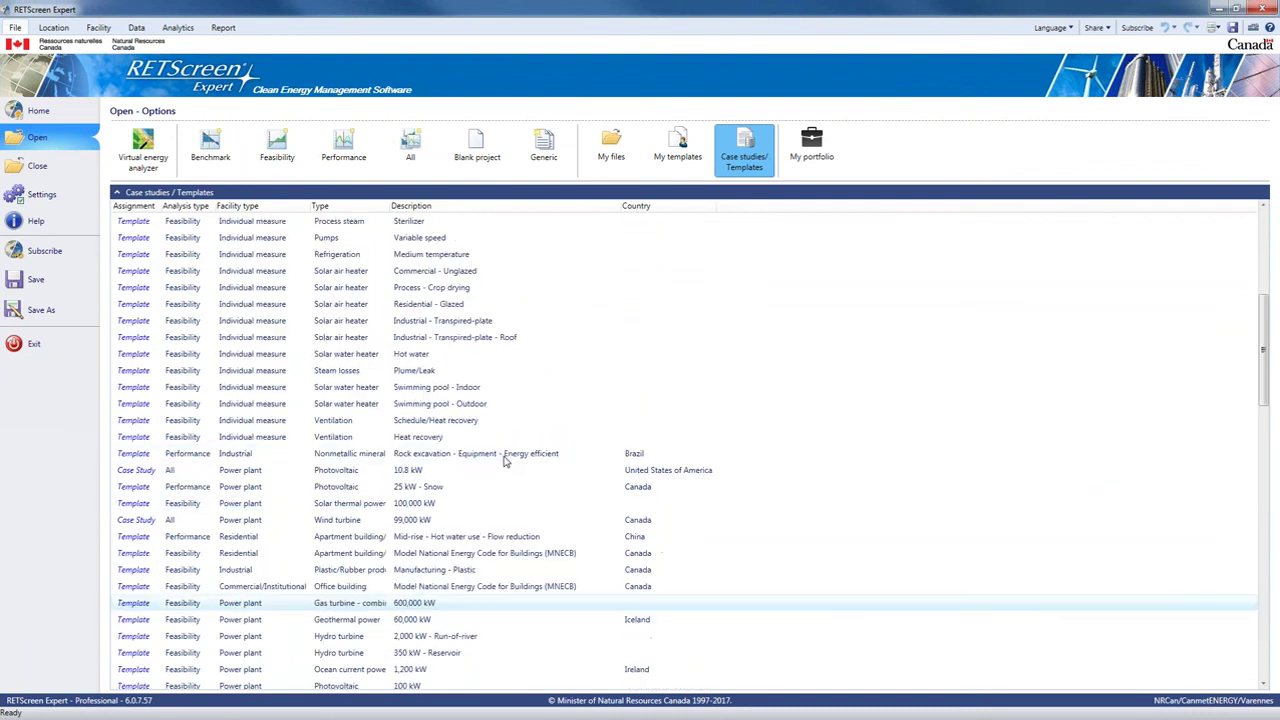
scroll(505, 459, "up", 6)
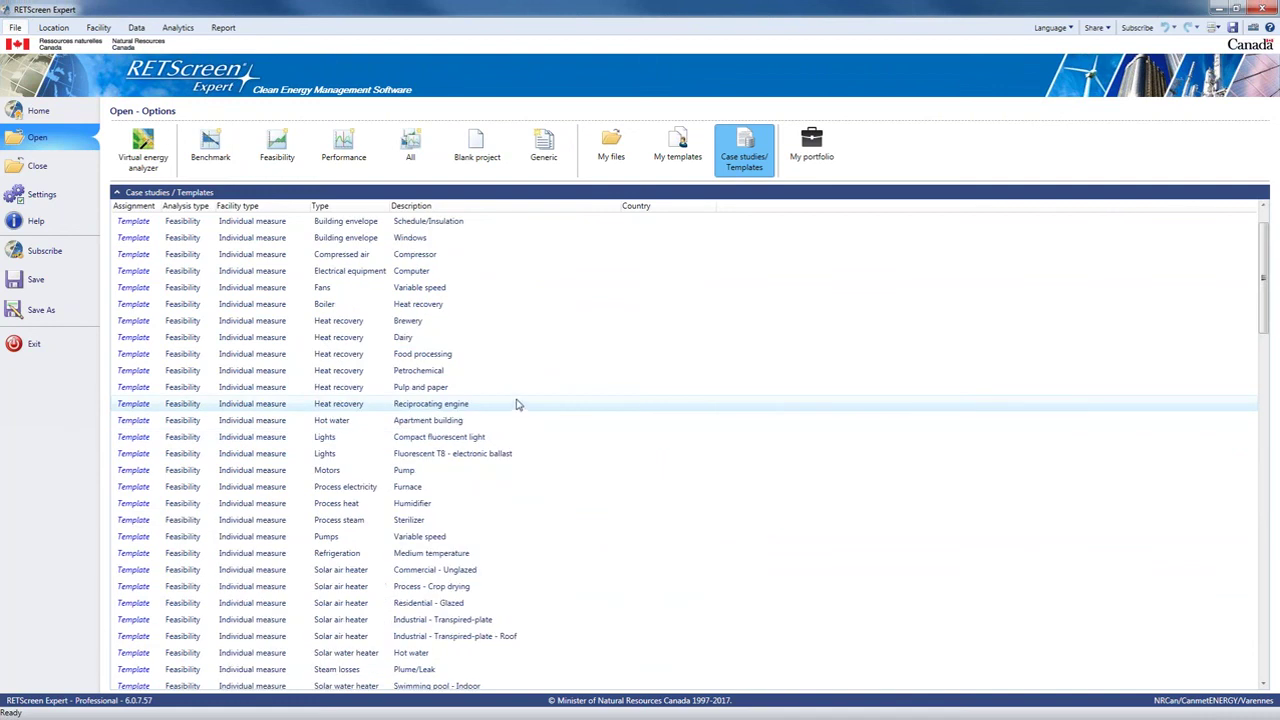
scroll(517, 404, "up", 1)
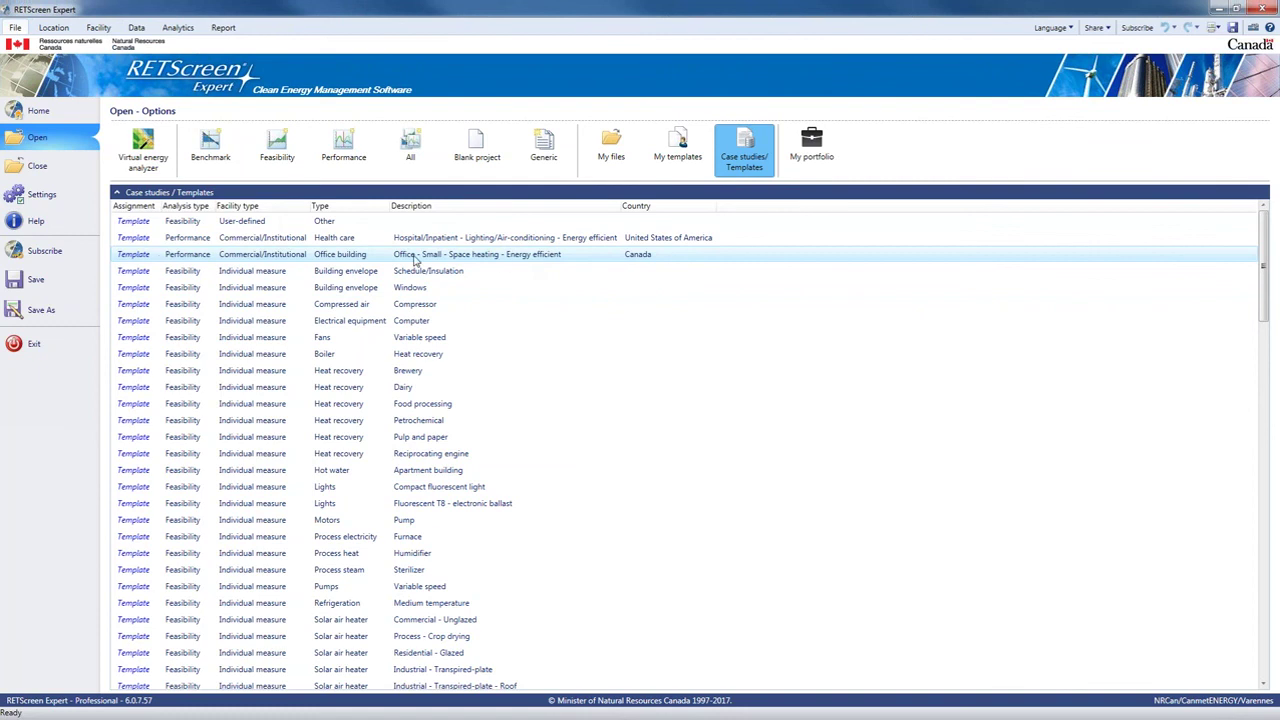
Open the assignment notes of the Canadian Office - Small - Space heating template, and move and enlarge their window for reading
left_click(135, 256)
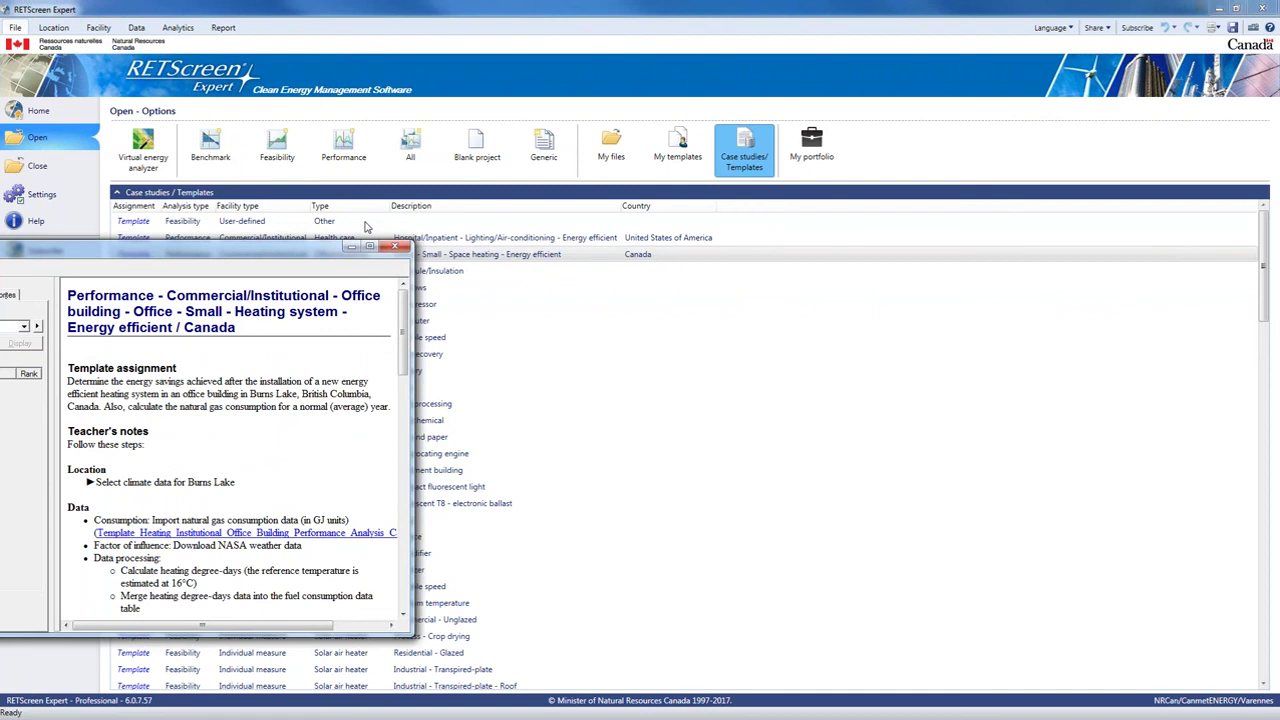
left_click_drag(365, 227, 540, 138)
left_click_drag(721, 519, 855, 640)
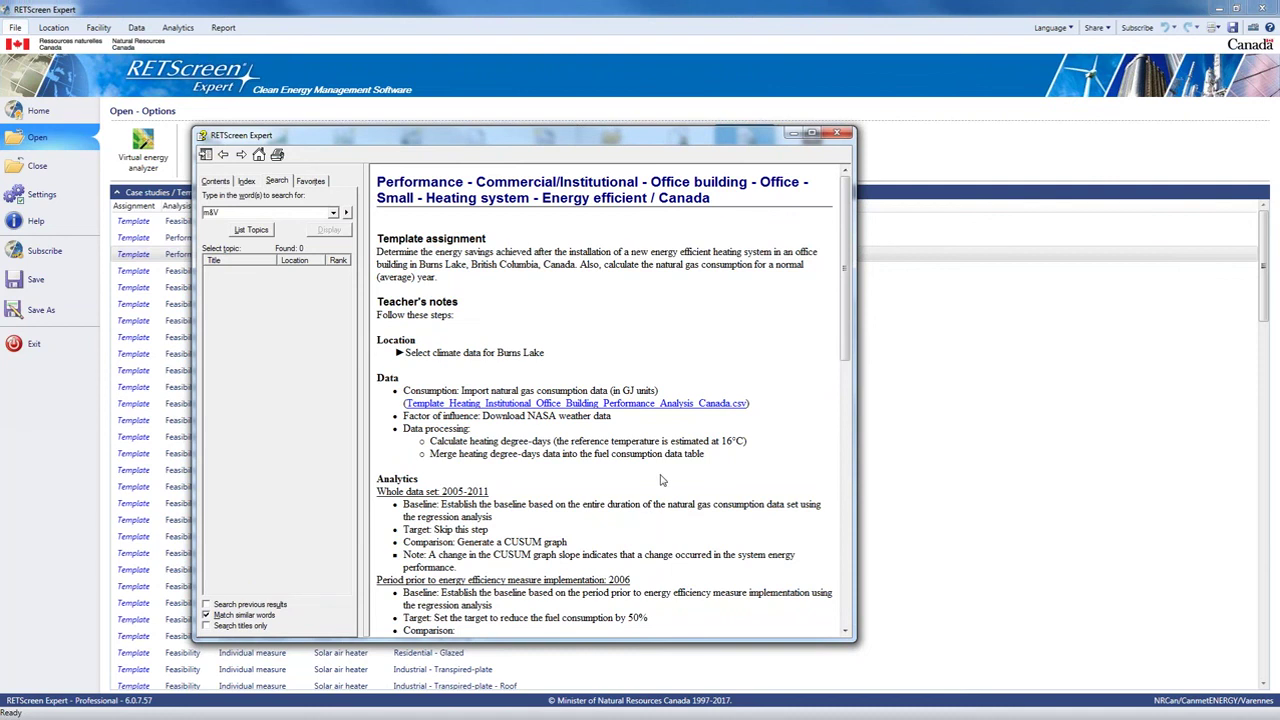
Read the template assignment's Location, Data and Analytics notes through the 2010 period and the dashboard graphs, and close the notes
scroll(660, 481, "down", 1)
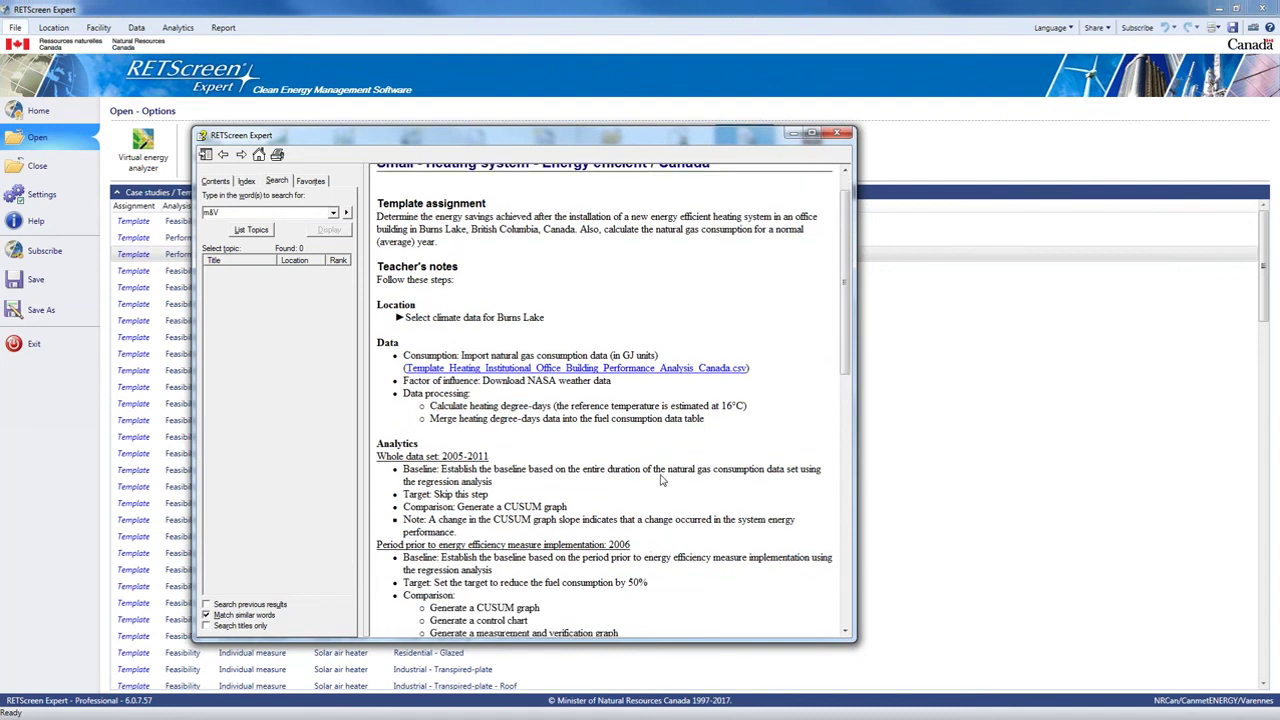
scroll(660, 481, "down", 5)
scroll(568, 370, "up", 2)
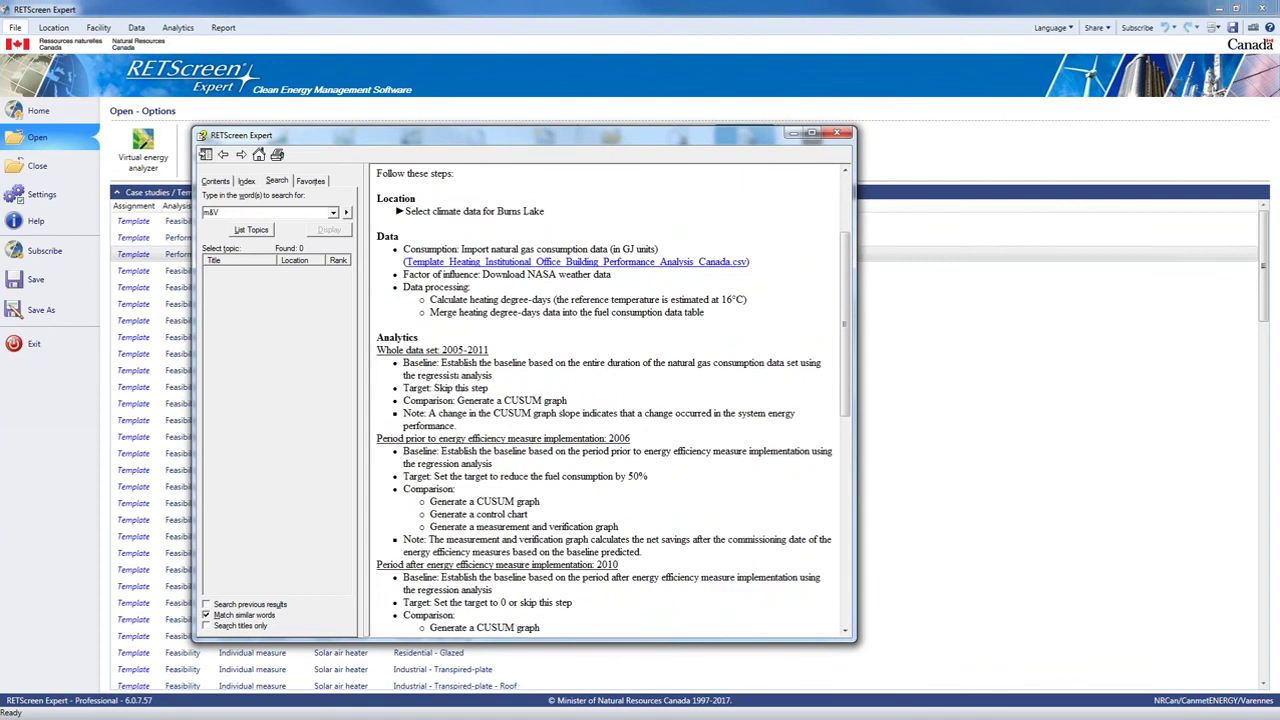
scroll(491, 408, "up", 3)
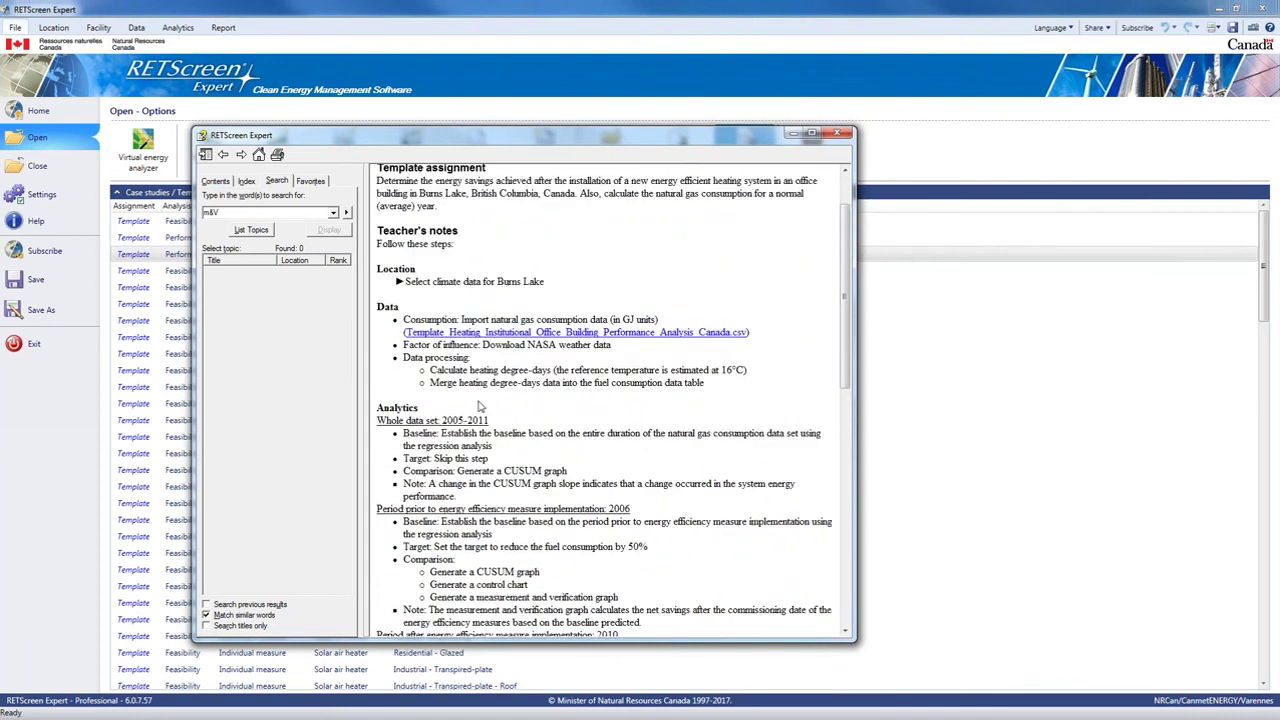
scroll(491, 408, "down", 5)
scroll(494, 410, "down", 2)
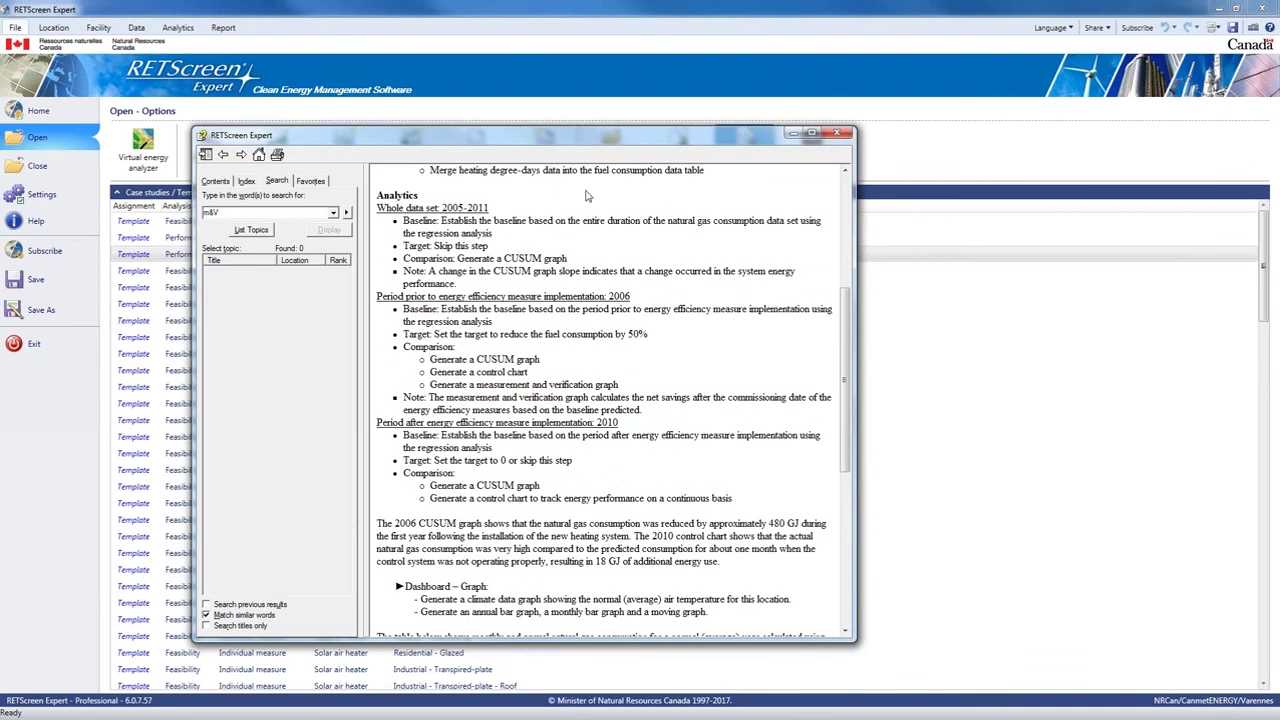
left_click(838, 133)
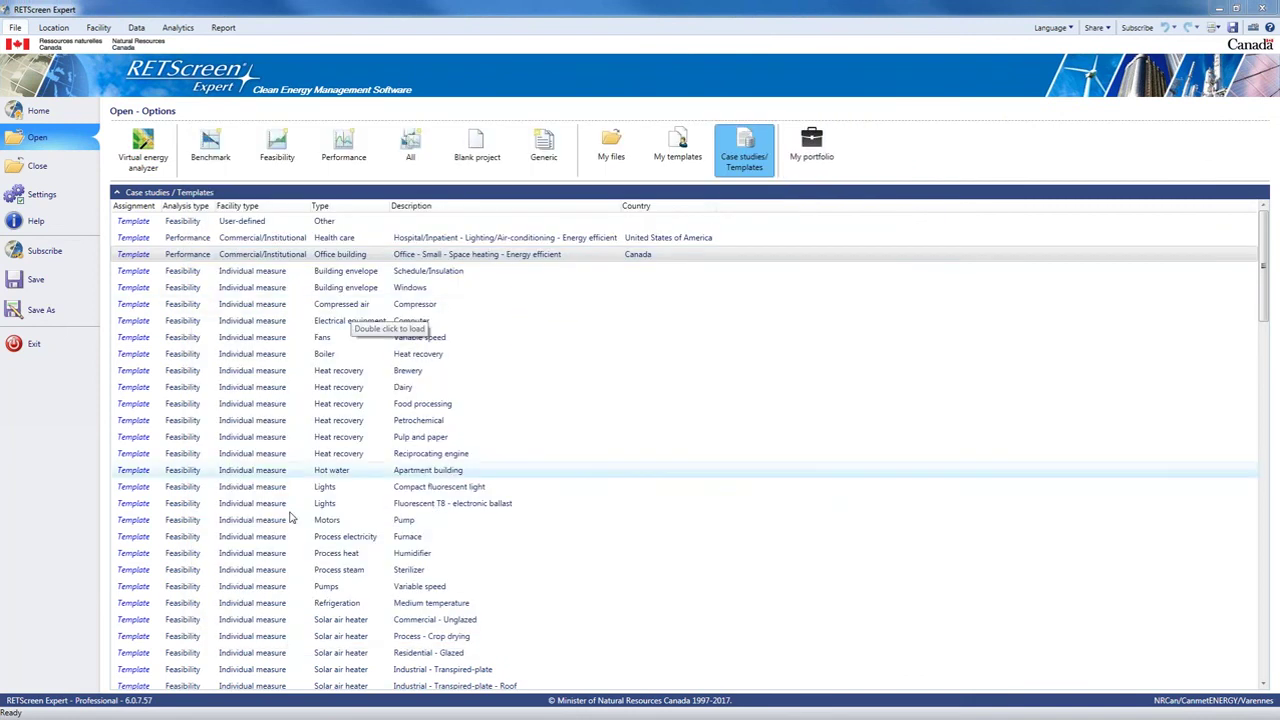
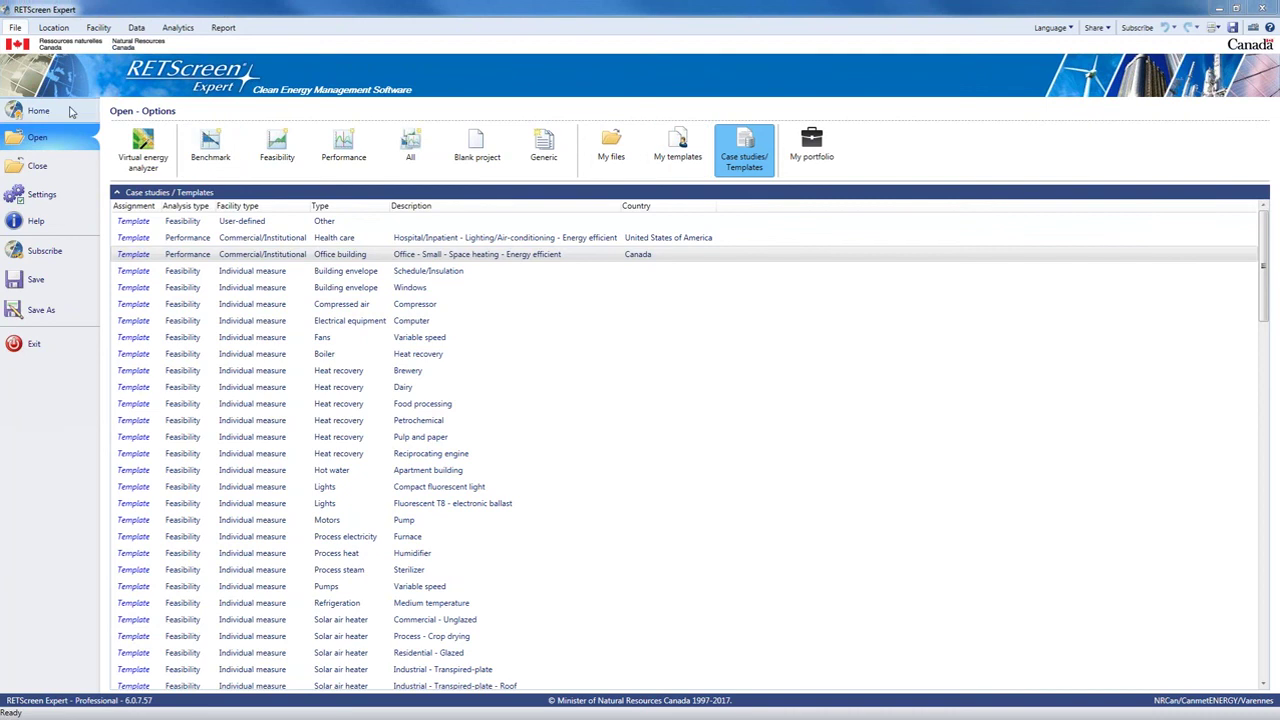
Group the daily NASA weather data by fiscal year, with the year beginning on April 1
left_click(71, 112)
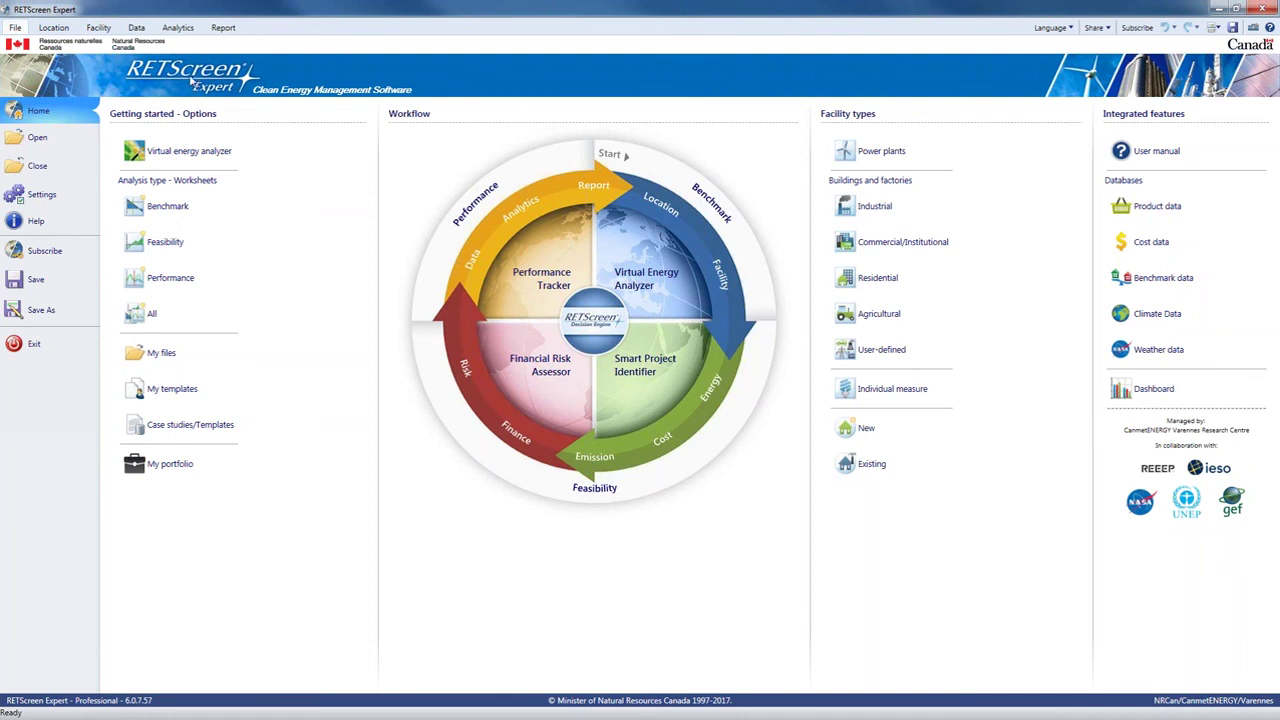
left_click(137, 29)
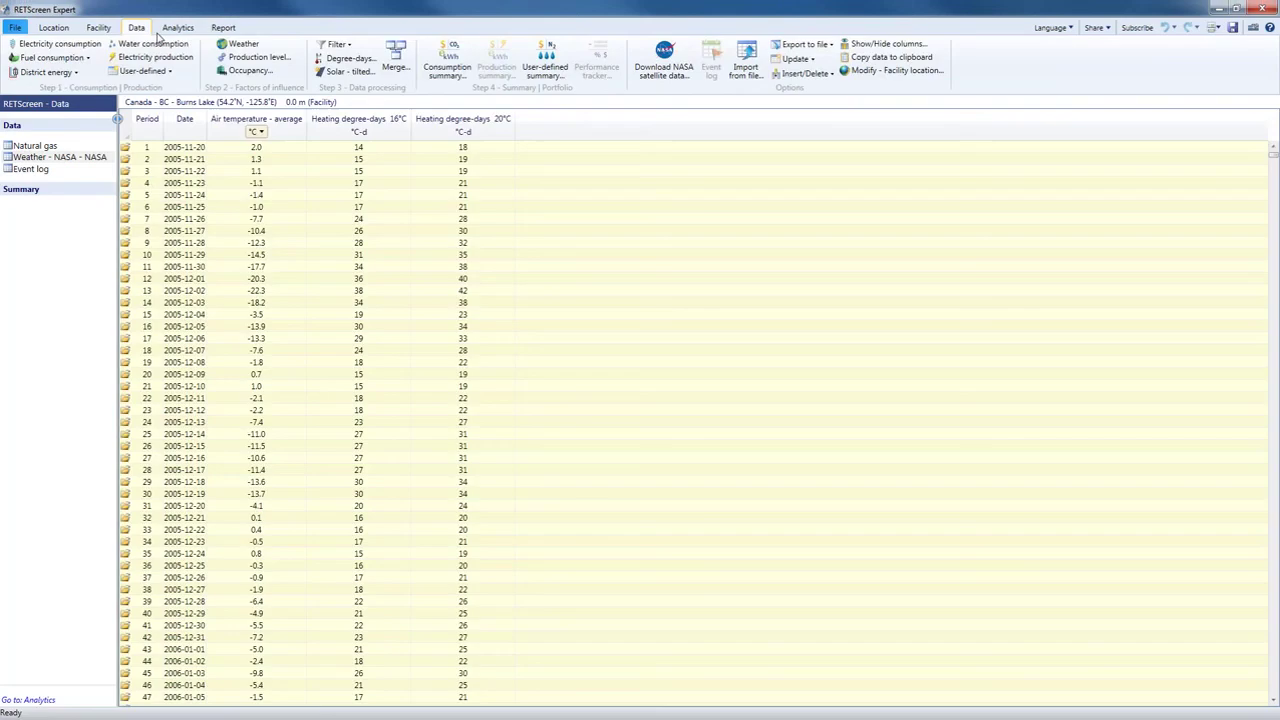
left_click(347, 48)
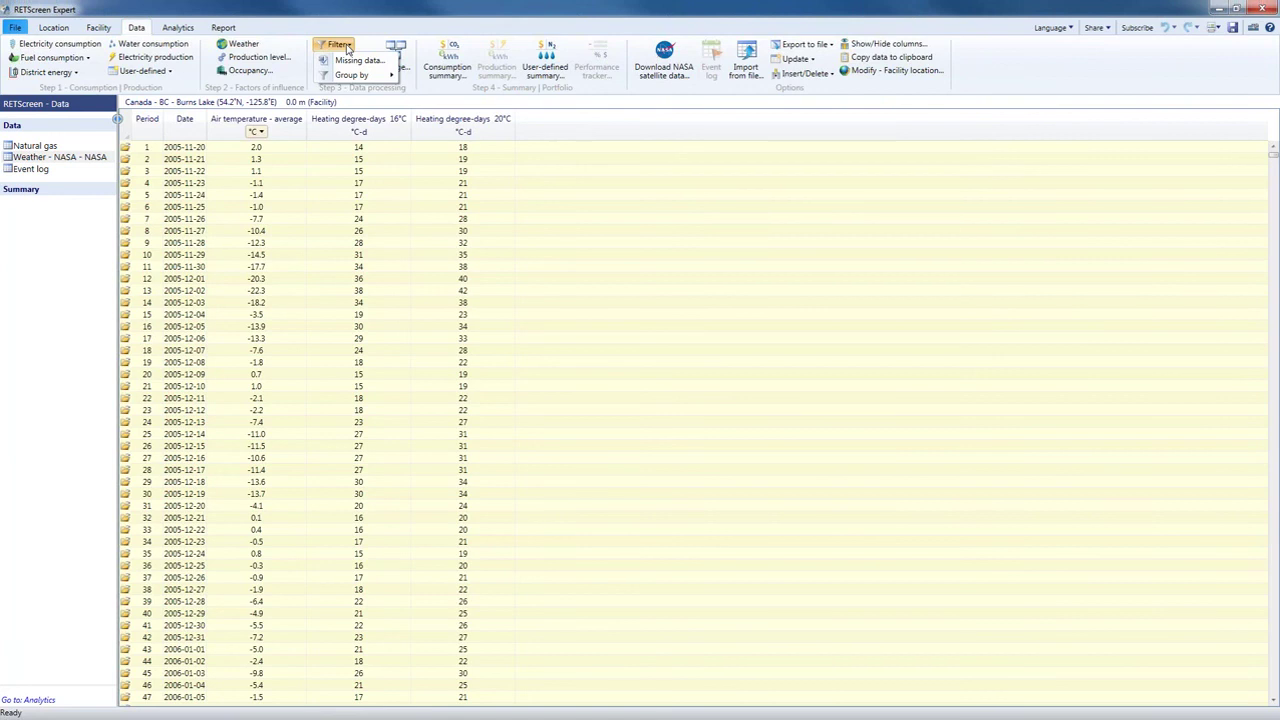
mouse_move(372, 80)
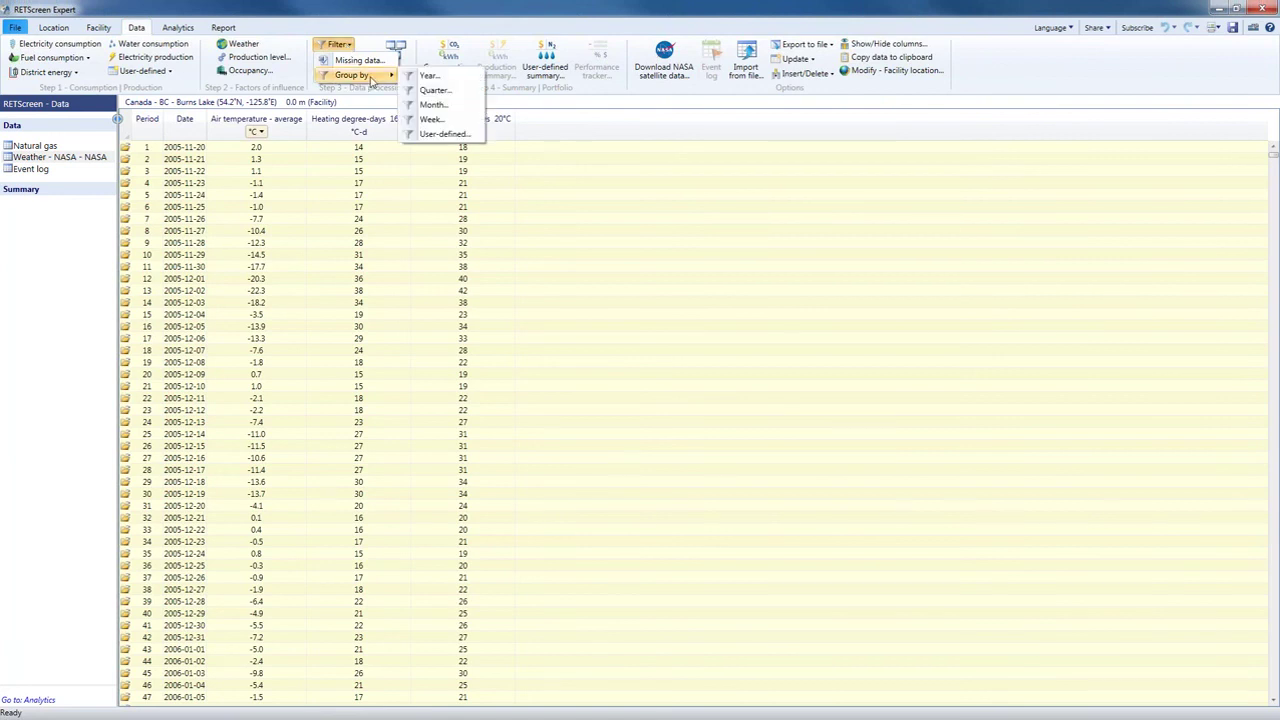
left_click(432, 77)
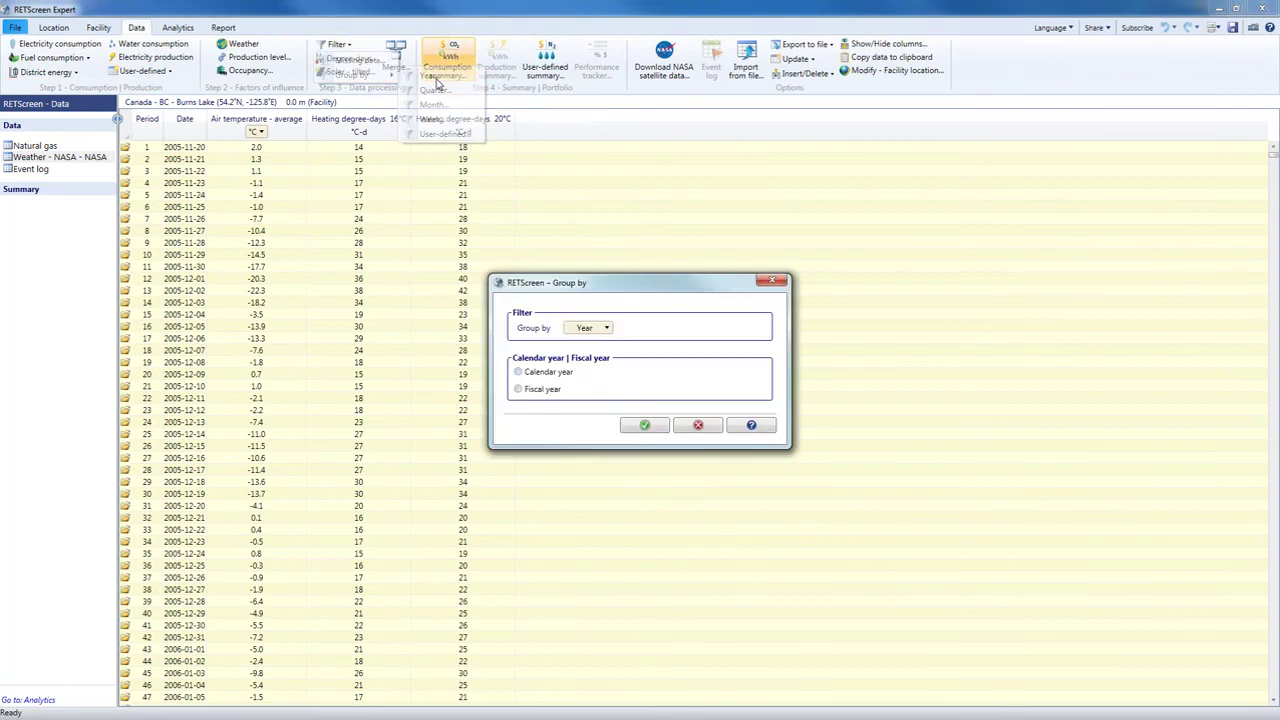
left_click(527, 392)
left_click_drag(552, 281, 365, 170)
left_click(411, 293)
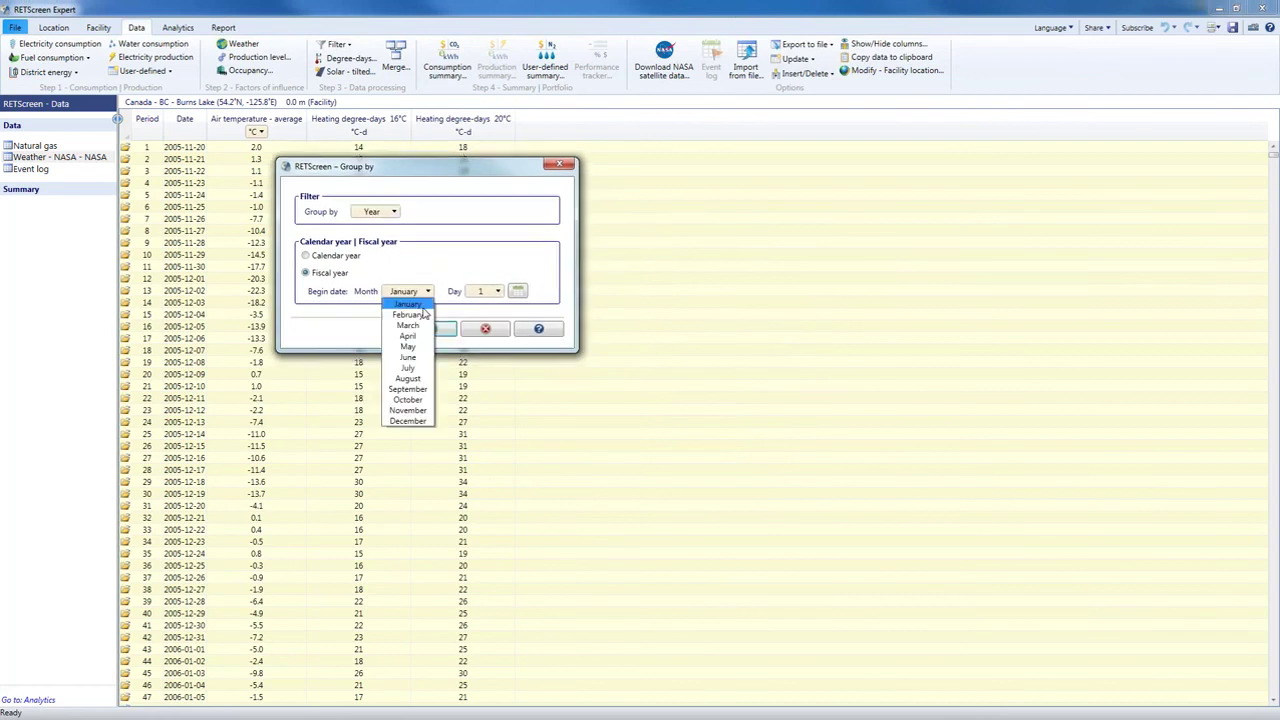
left_click(408, 337)
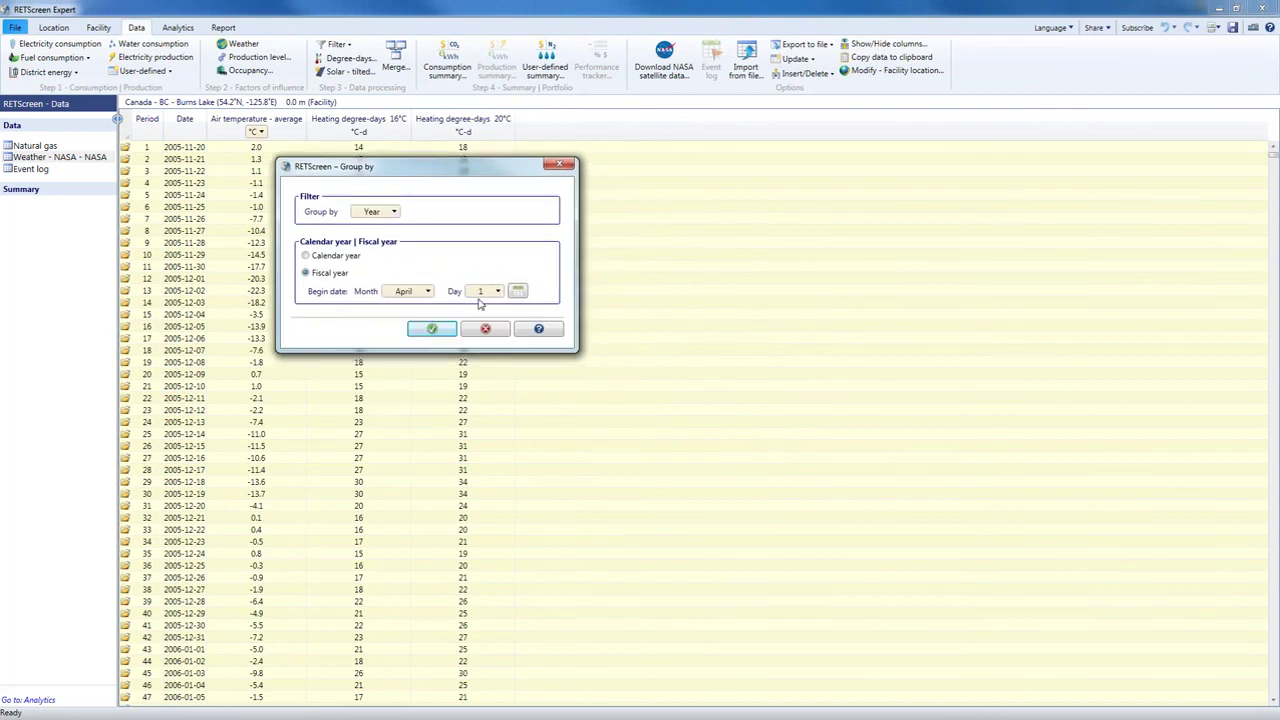
left_click(428, 331)
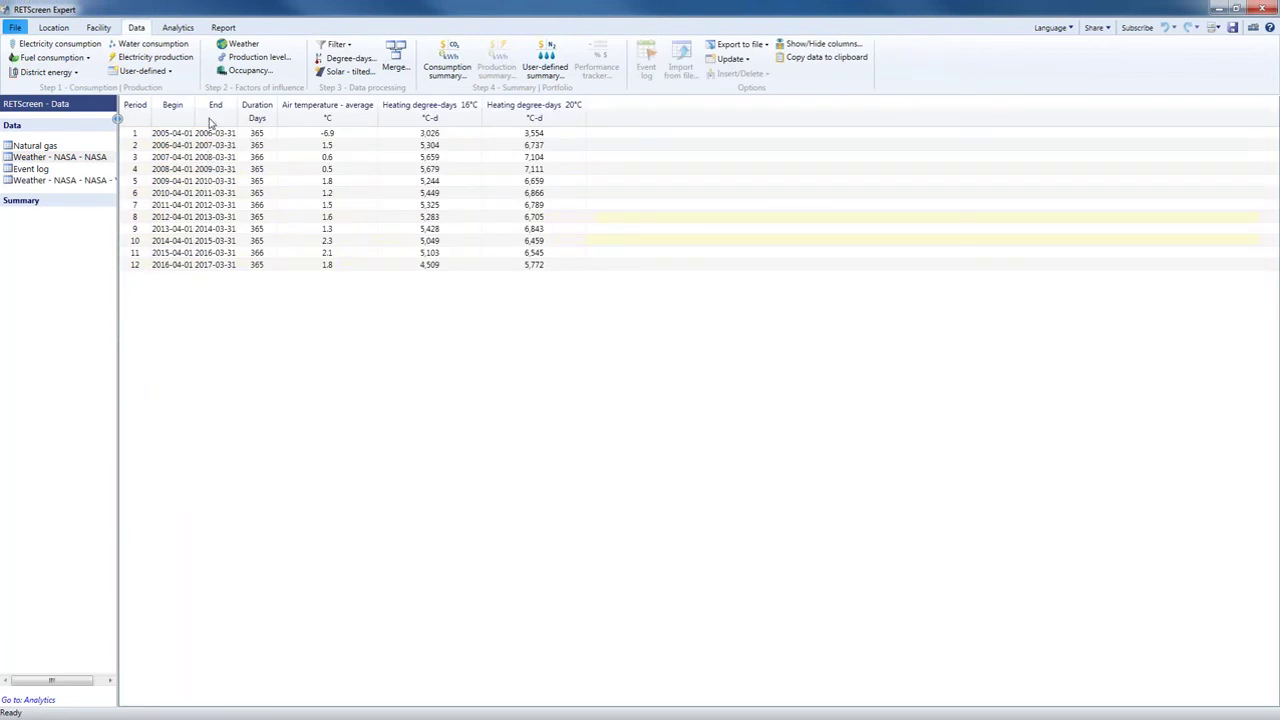
Inspect the Month, Quarter and Year grouping options for the natural gas data, and close them without applying a grouping
left_click(336, 45)
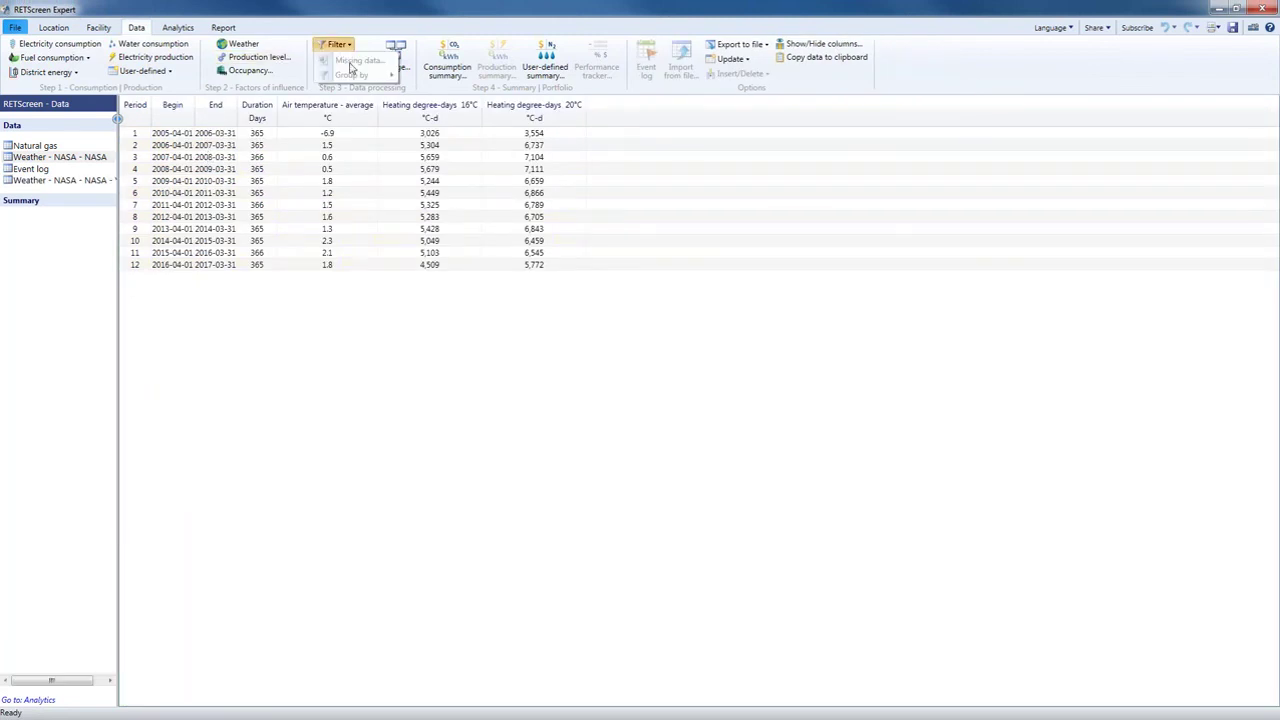
left_click(35, 147)
left_click(336, 45)
mouse_move(360, 84)
left_click(440, 90)
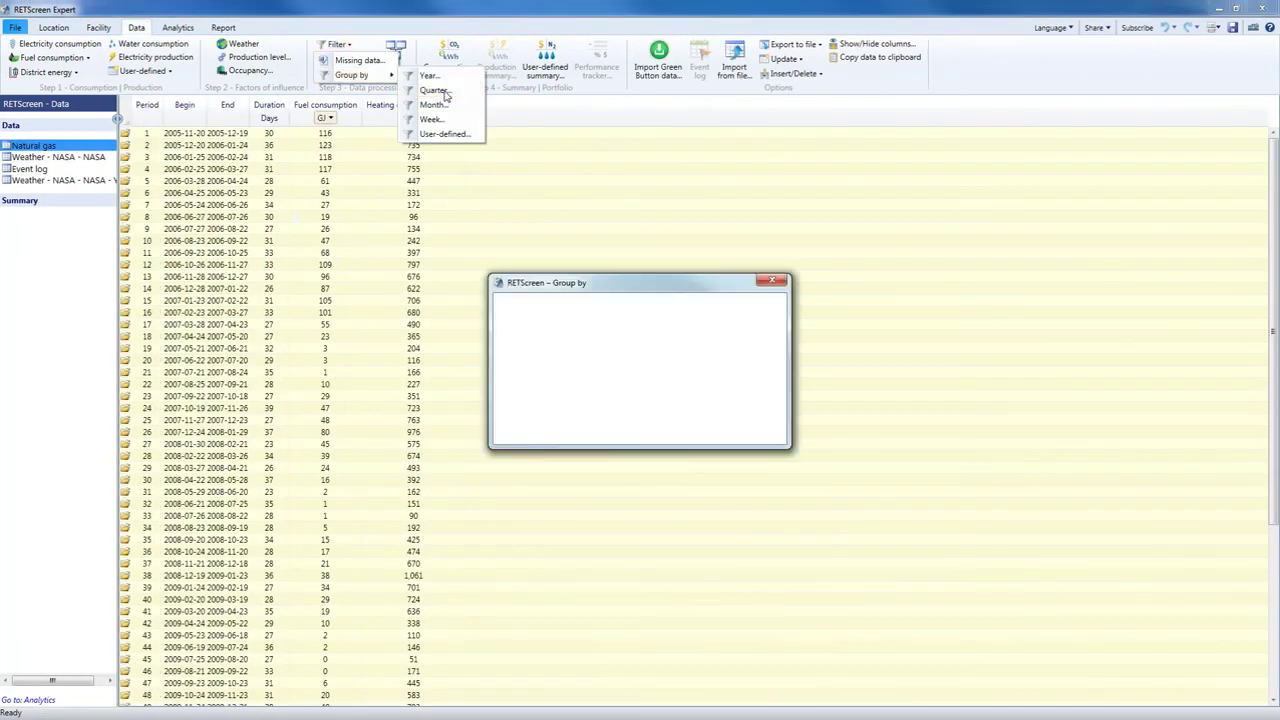
left_click(587, 328)
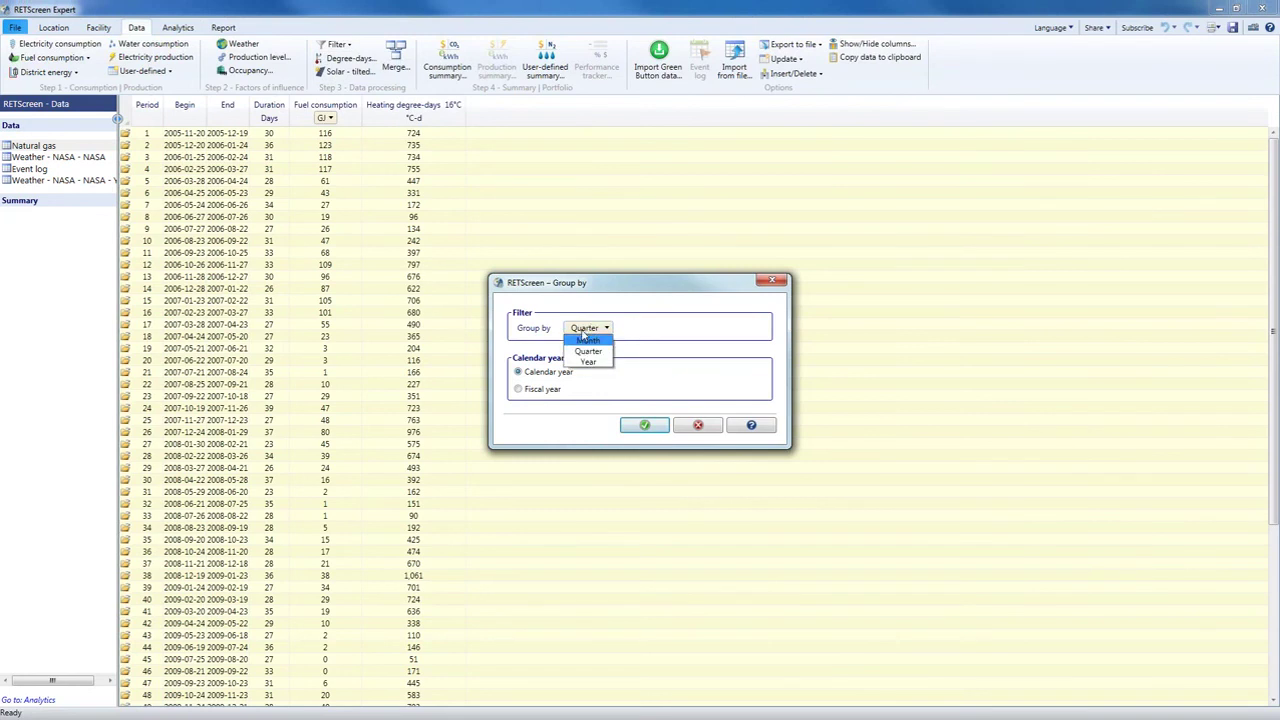
left_click(623, 349)
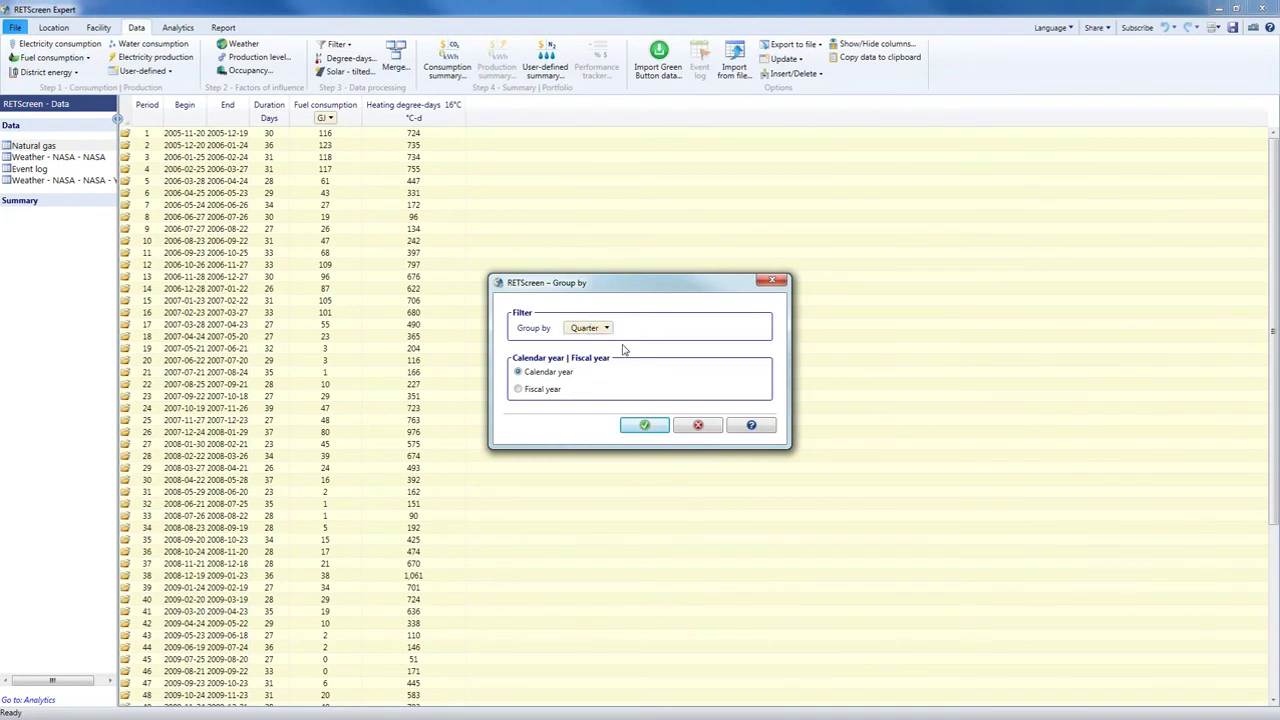
left_click(684, 431)
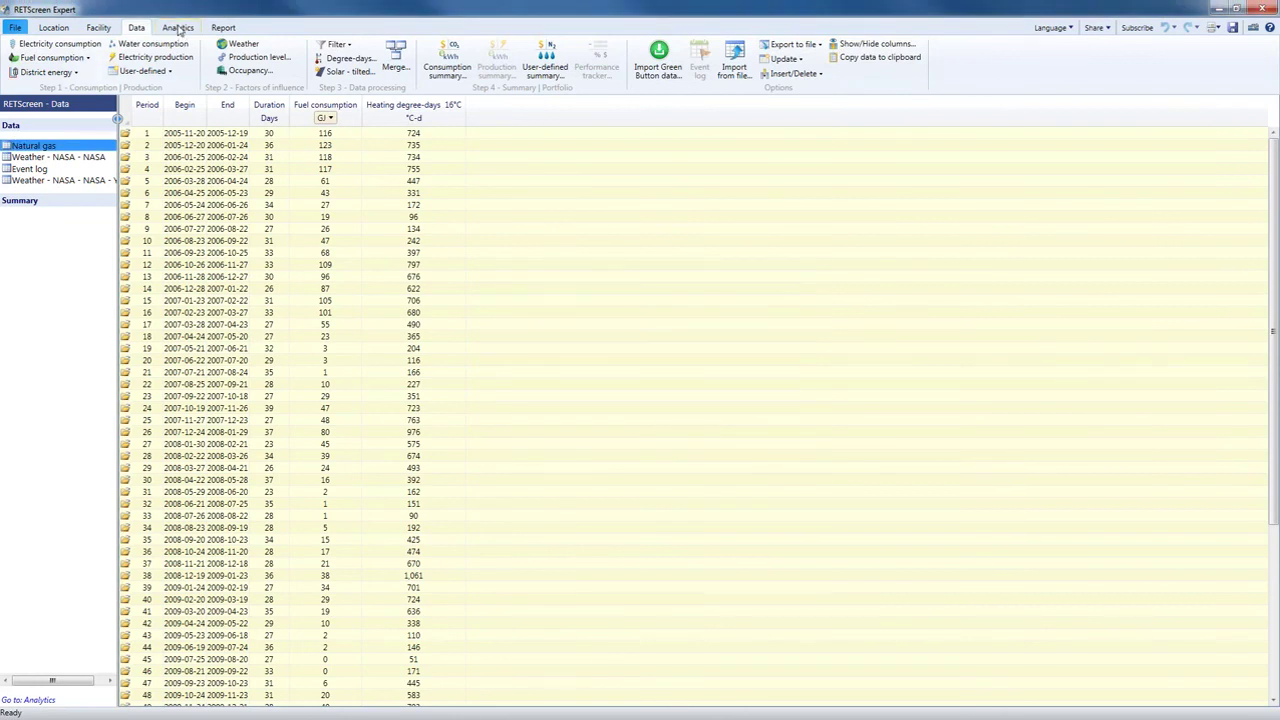
Start a quarterly bar graph of natural gas fuel consumption based on a fiscal year beginning April 1
left_click(178, 28)
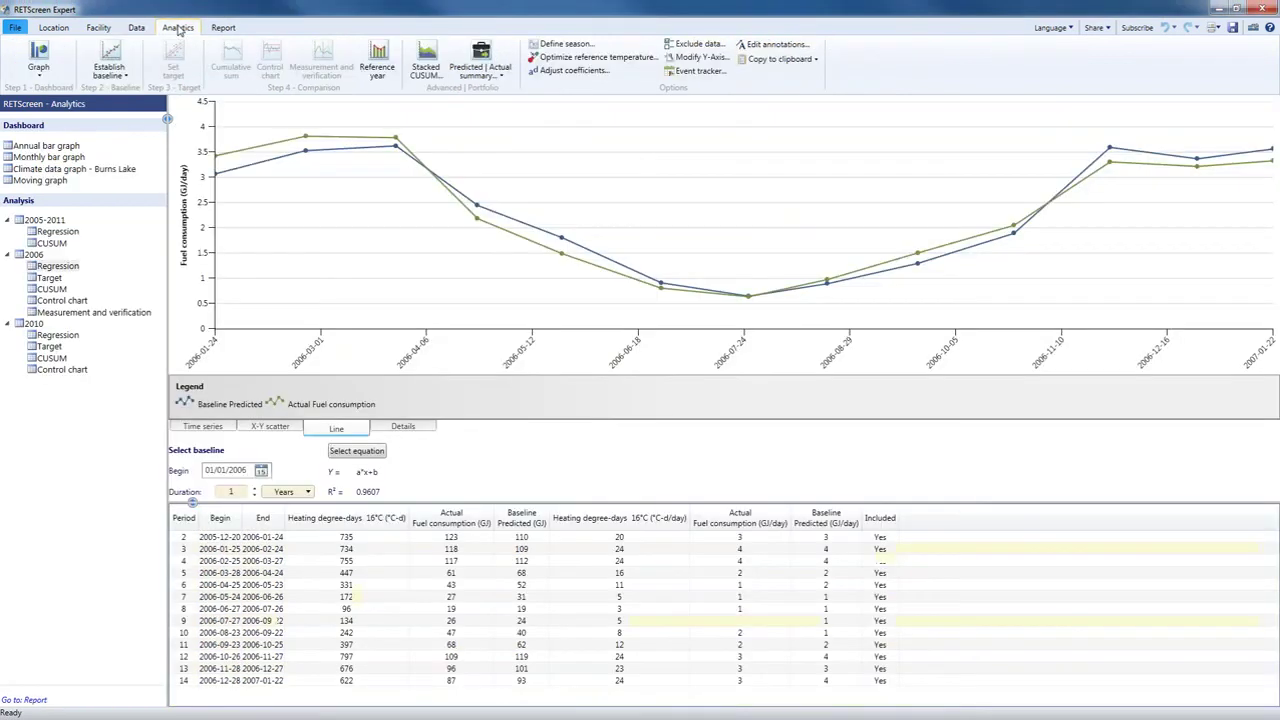
left_click(38, 58)
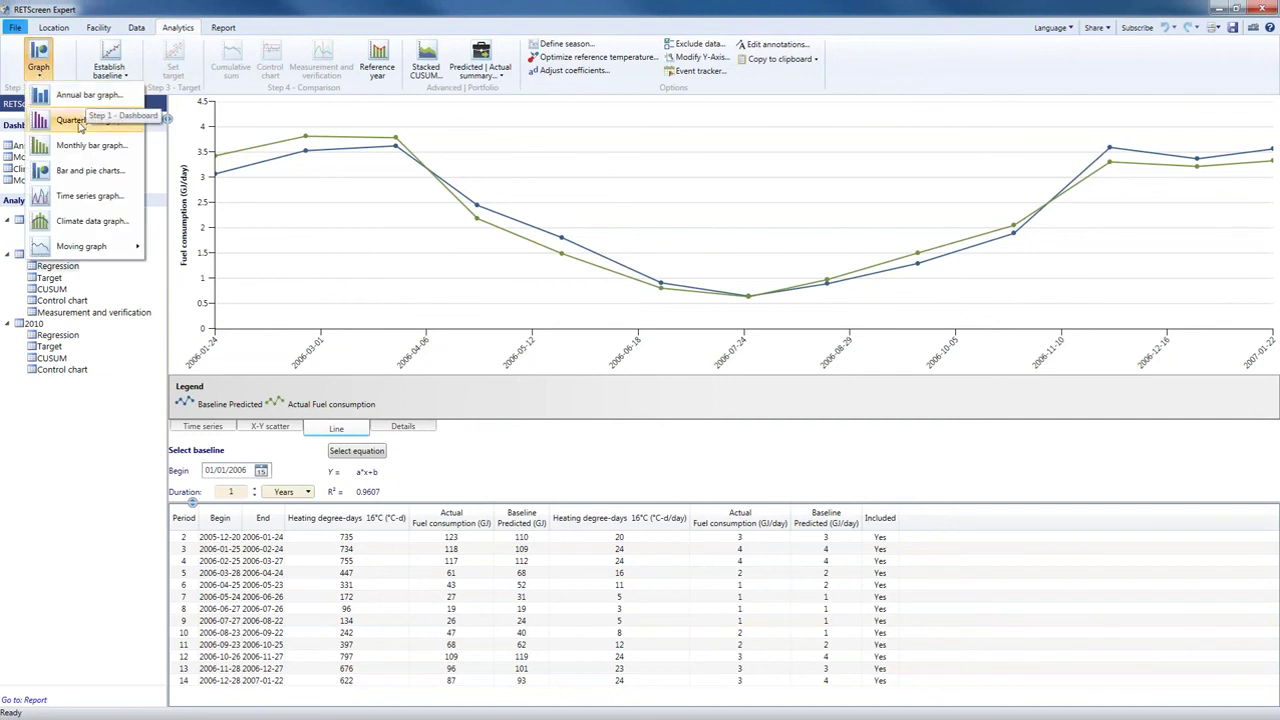
left_click(80, 121)
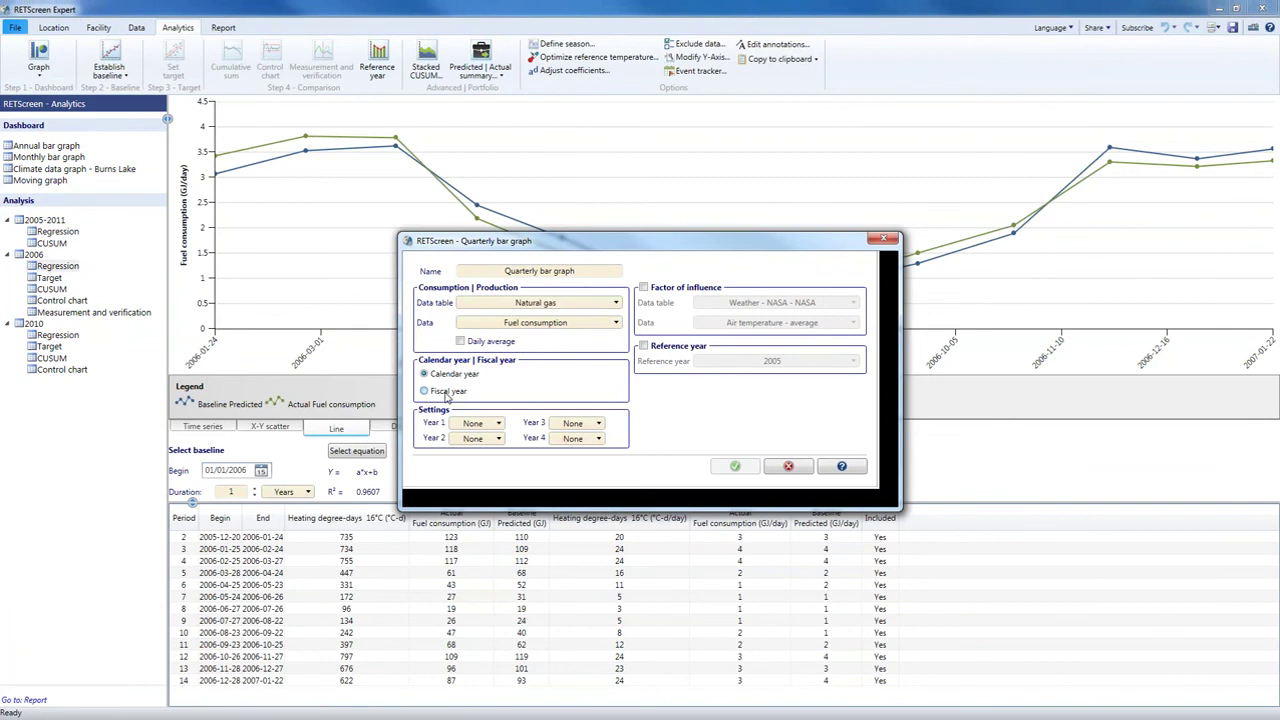
left_click(446, 392)
left_click(535, 409)
left_click(525, 458)
Set Year 1 to 2005 - 2006 and Year 2 to 2007 - 2008, and generate the quarterly bar graph
left_click(468, 445)
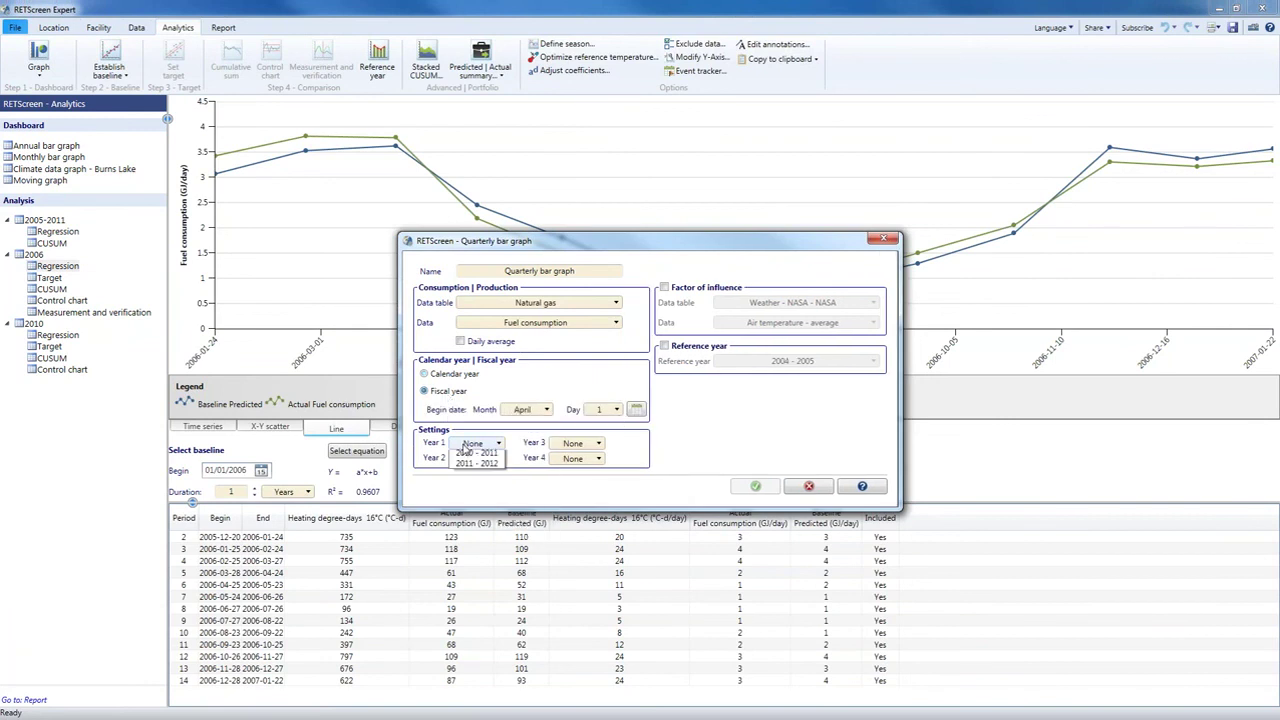
left_click(476, 466)
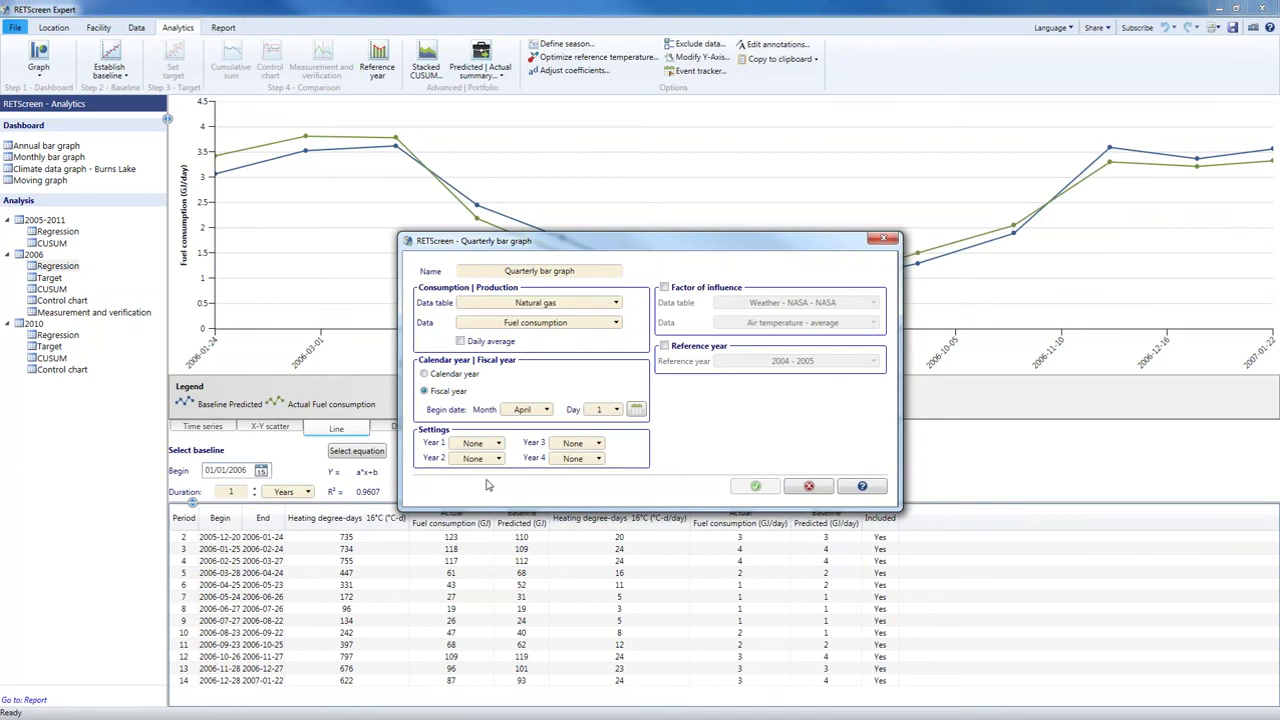
left_click(566, 446)
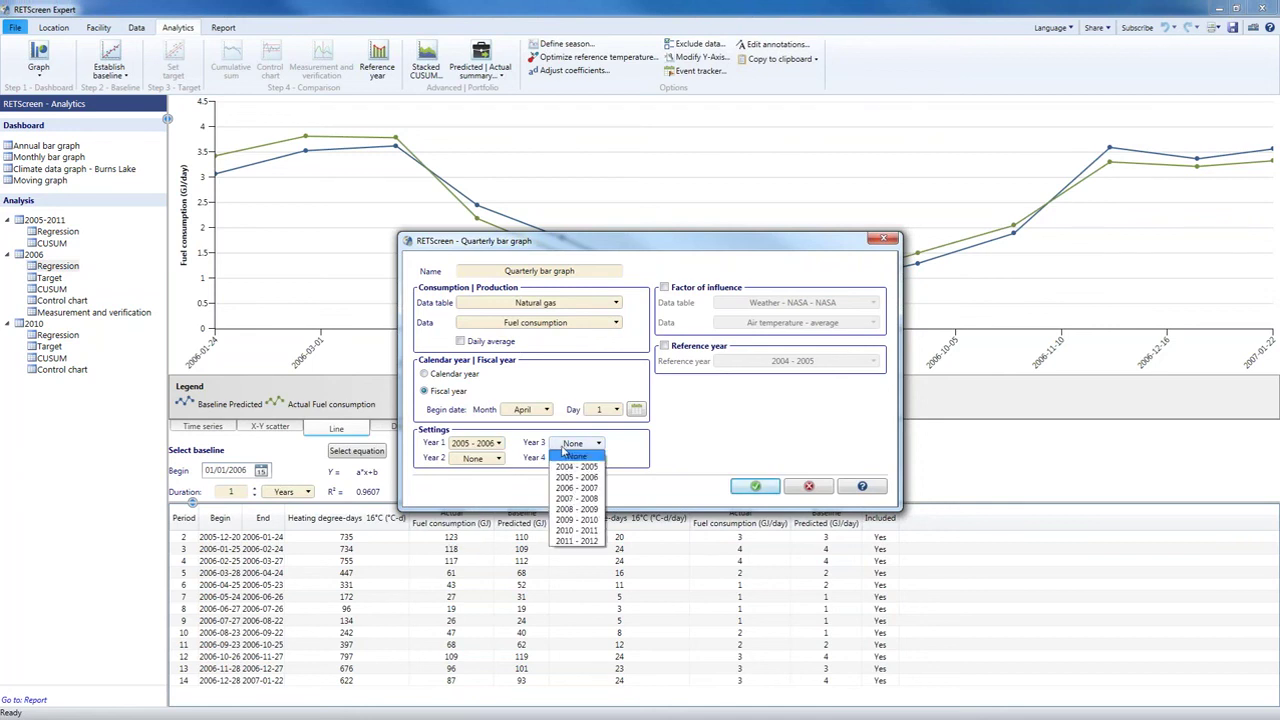
left_click(568, 455)
left_click(476, 458)
left_click(476, 513)
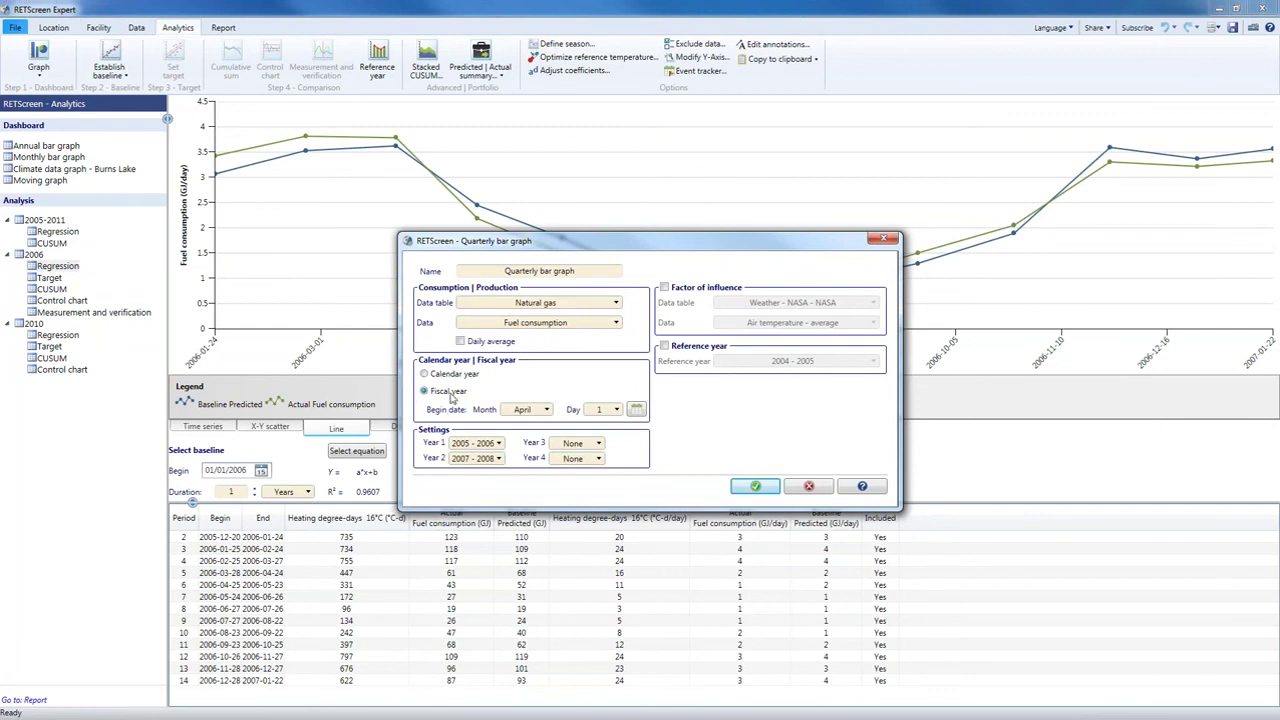
left_click(755, 487)
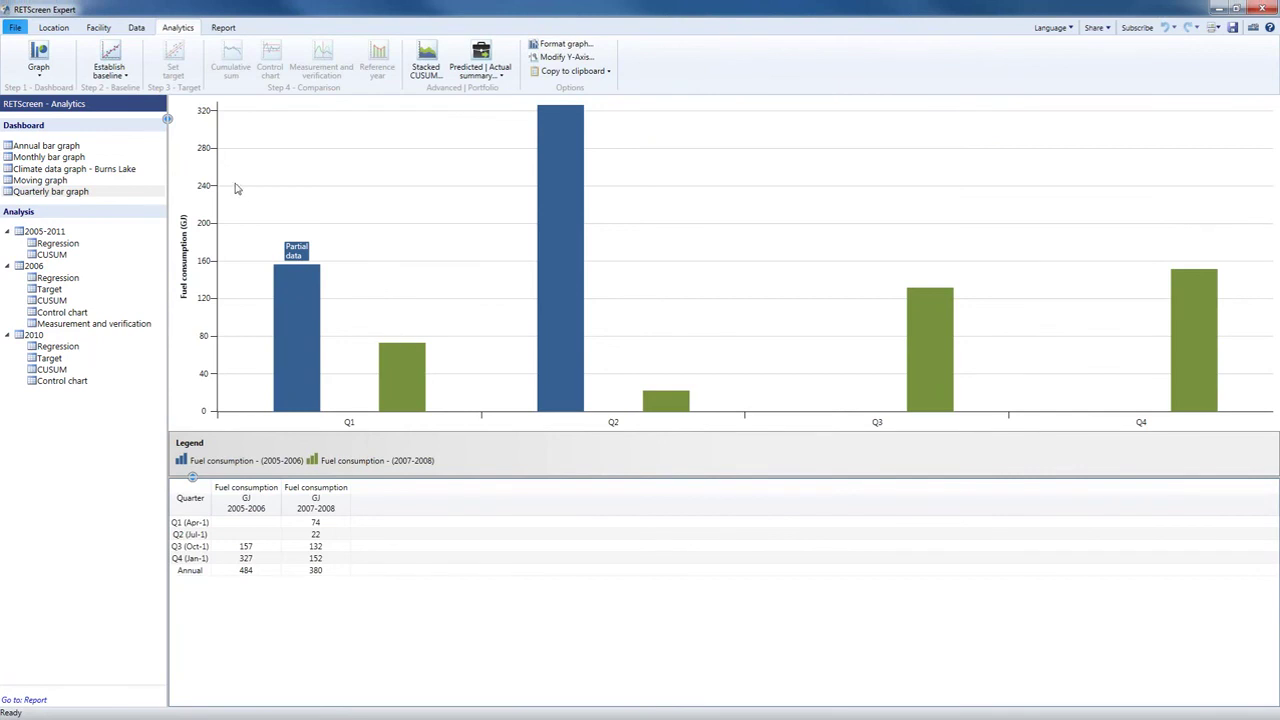
Review the natural gas table, the daily NASA weather table and the Burns Lake site reference conditions
left_click(14, 29)
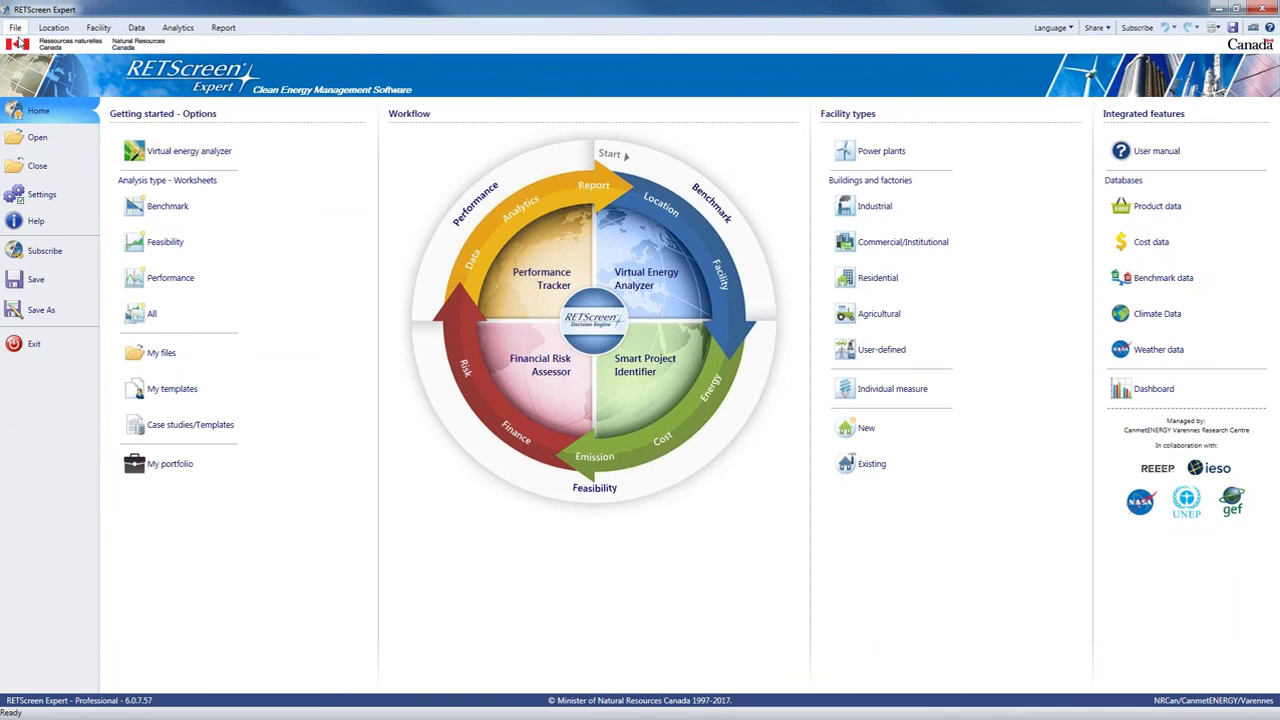
left_click(140, 28)
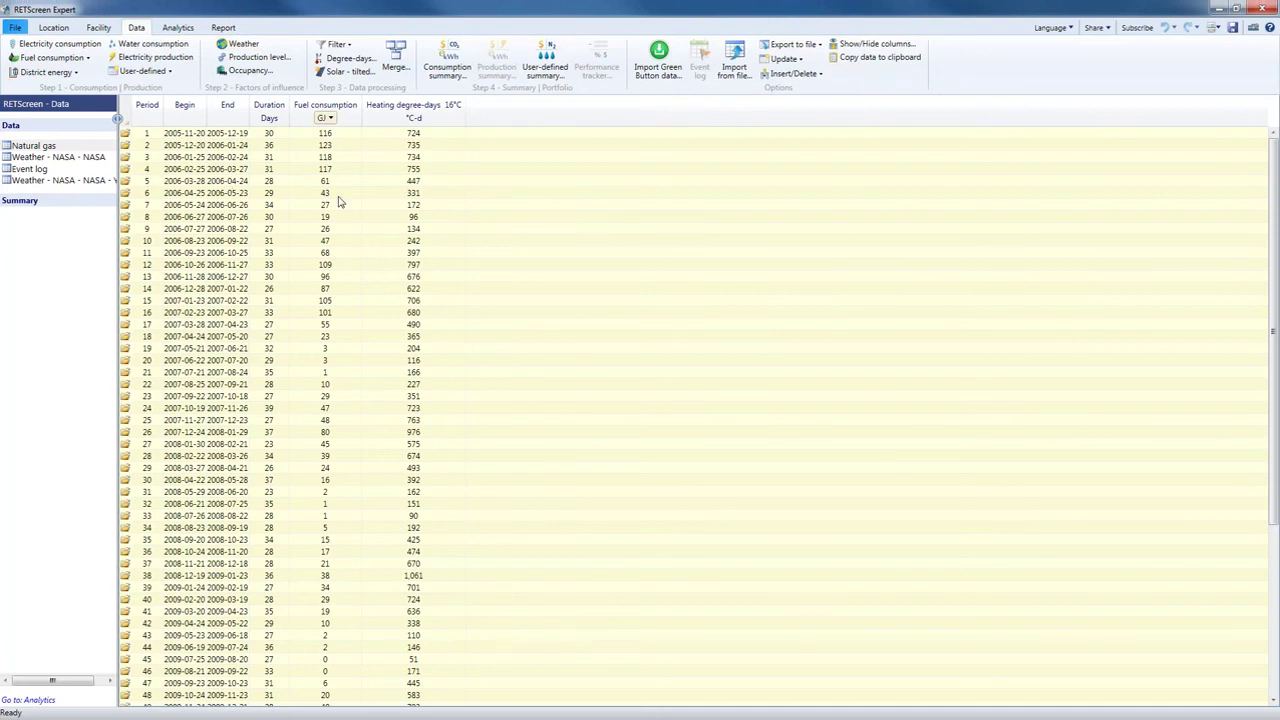
key("Down")
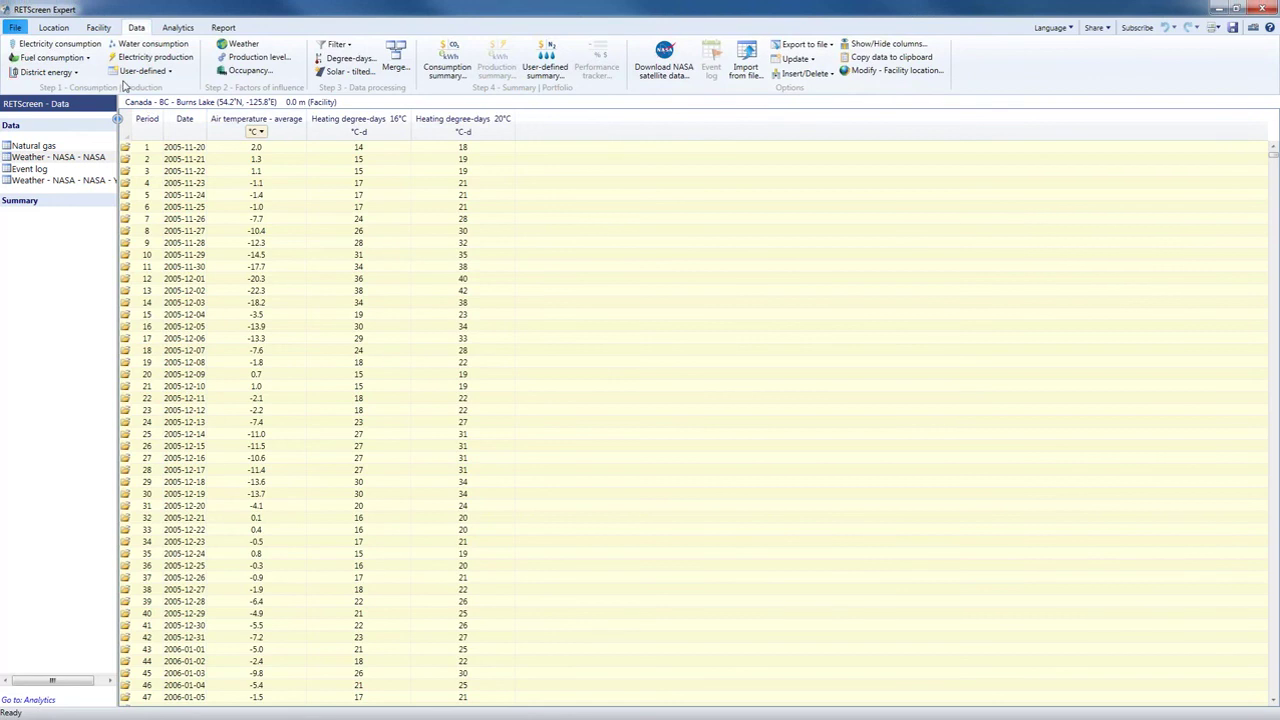
left_click(53, 28)
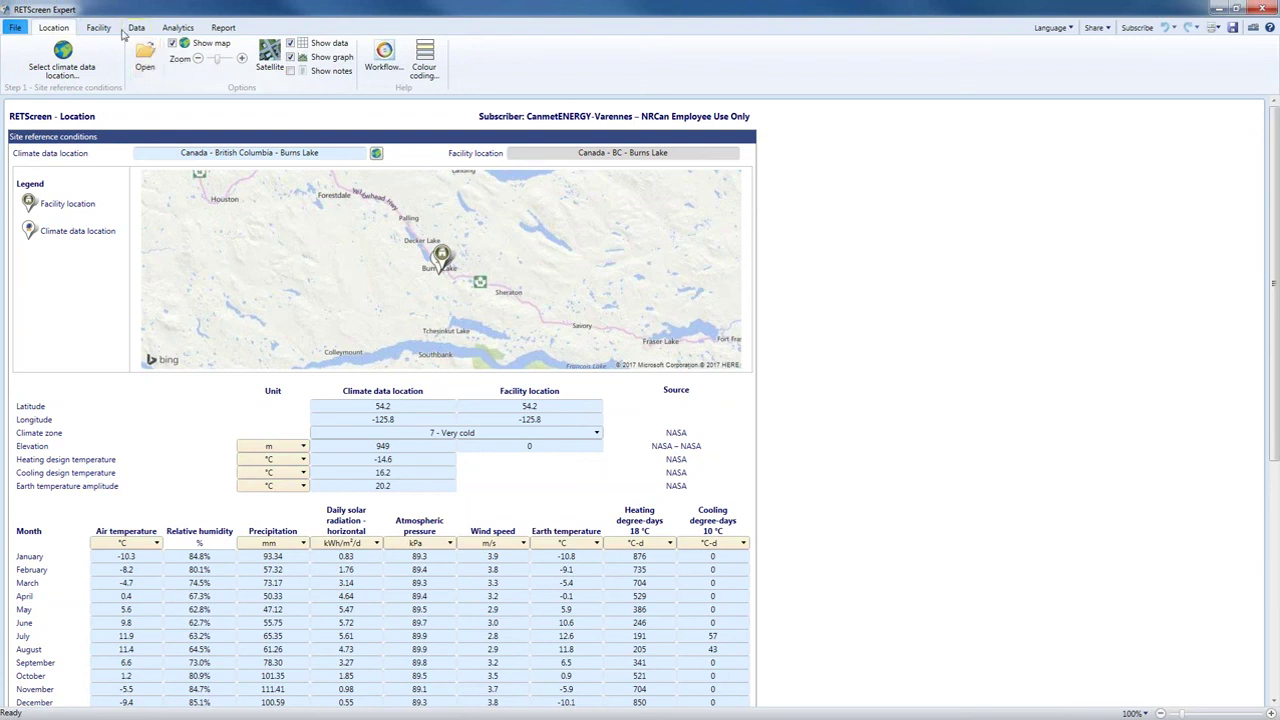
Open the list of available equations for the 2006 regression and enlarge its window to show all statistics columns
left_click(176, 28)
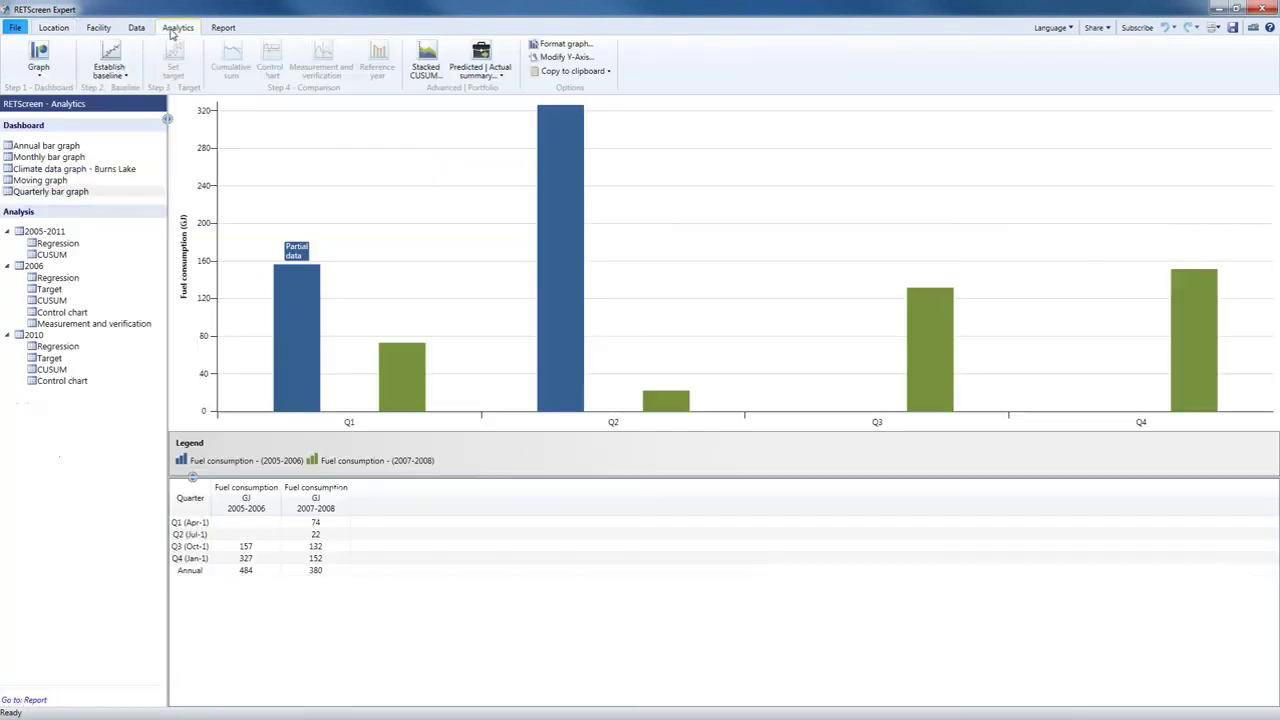
left_click(62, 279)
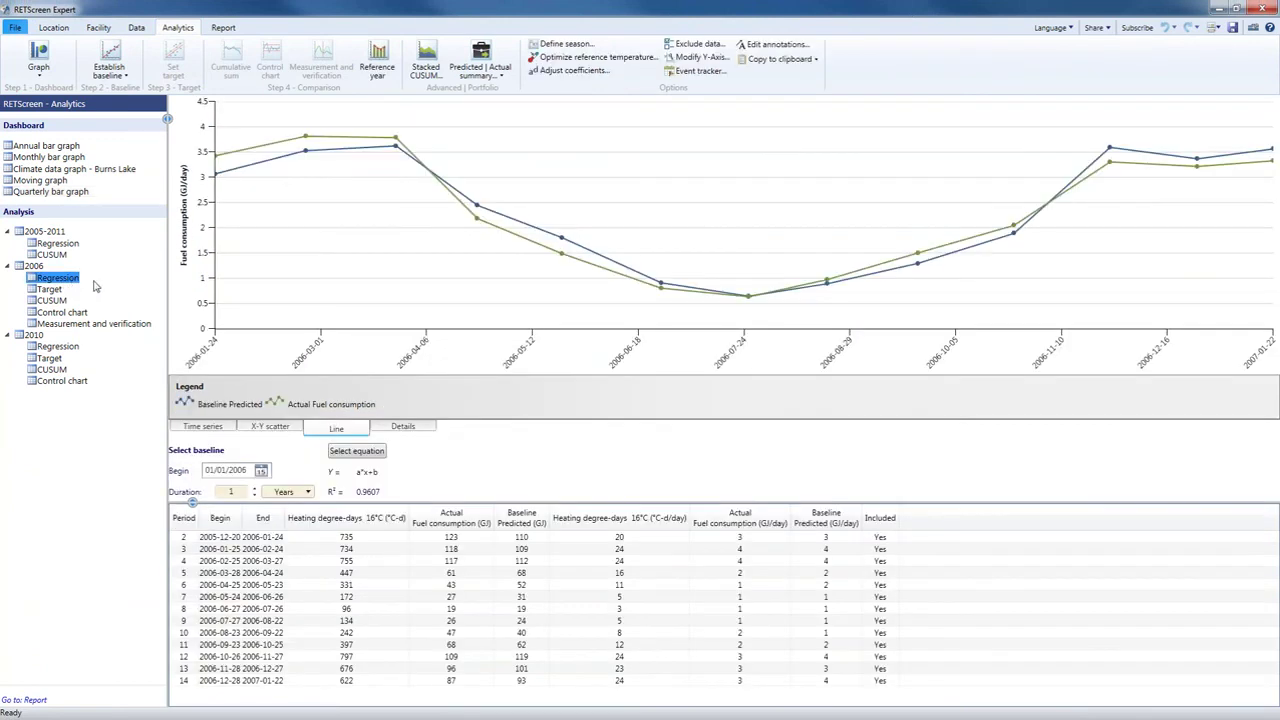
left_click(339, 455)
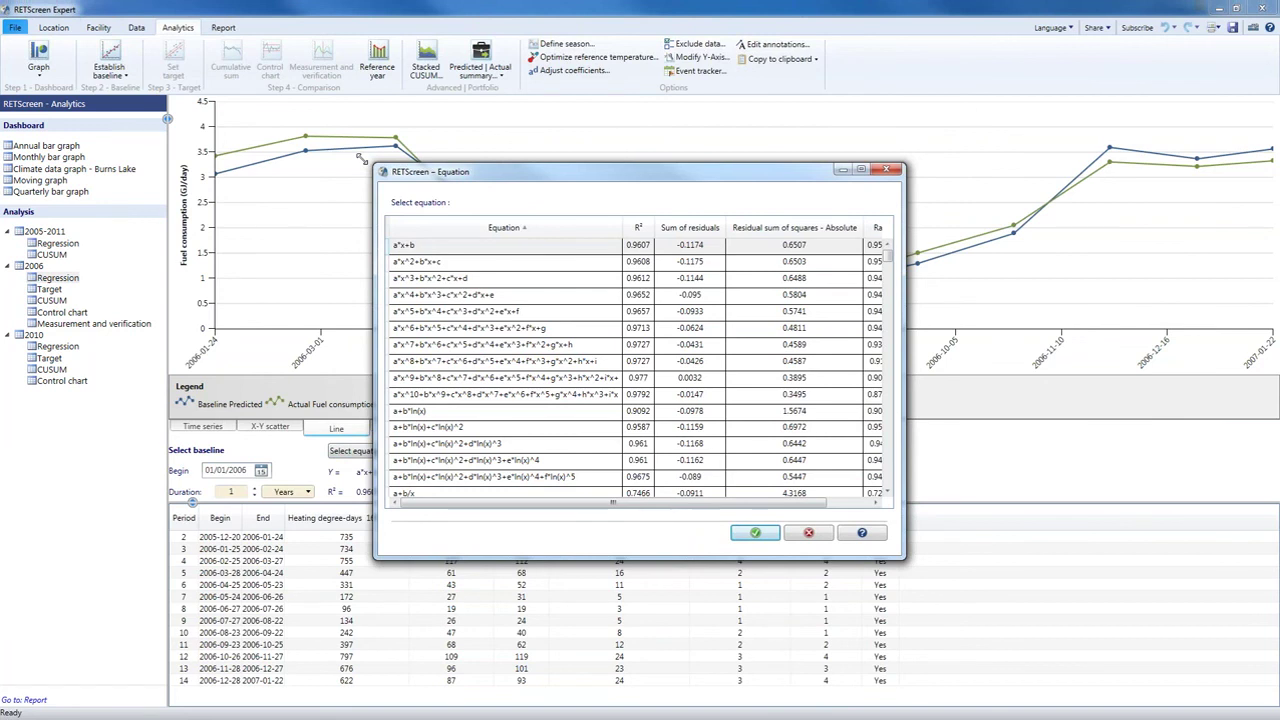
left_click_drag(360, 159, 229, 110)
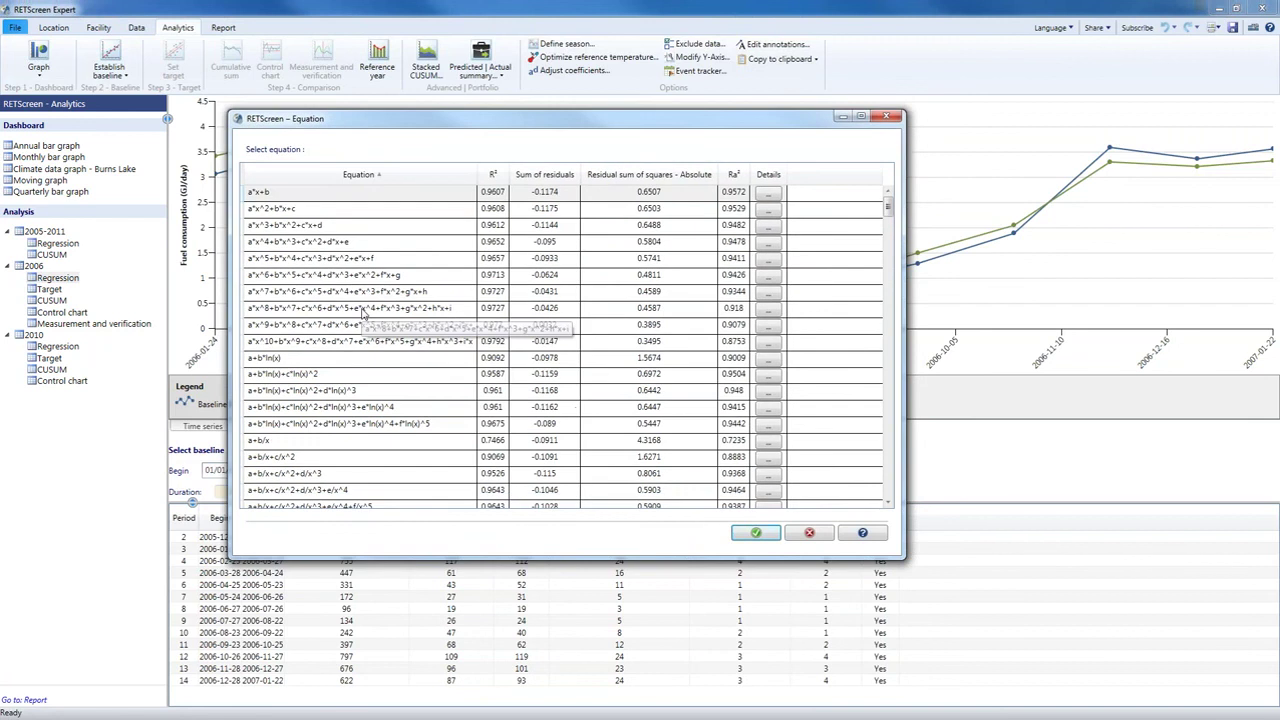
Compare the statistics of the available regression equations, cancel the selection, and show the 2006 regression's detailed results
left_click(362, 310)
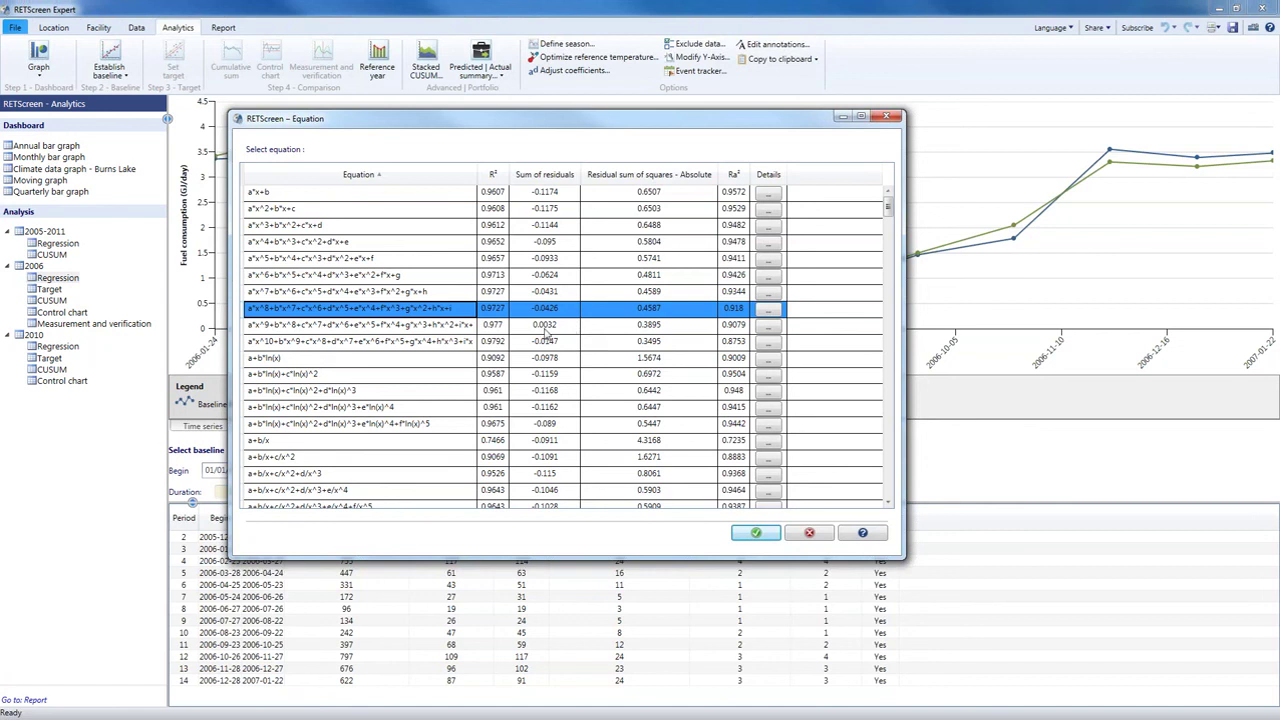
scroll(547, 333, "down", 1)
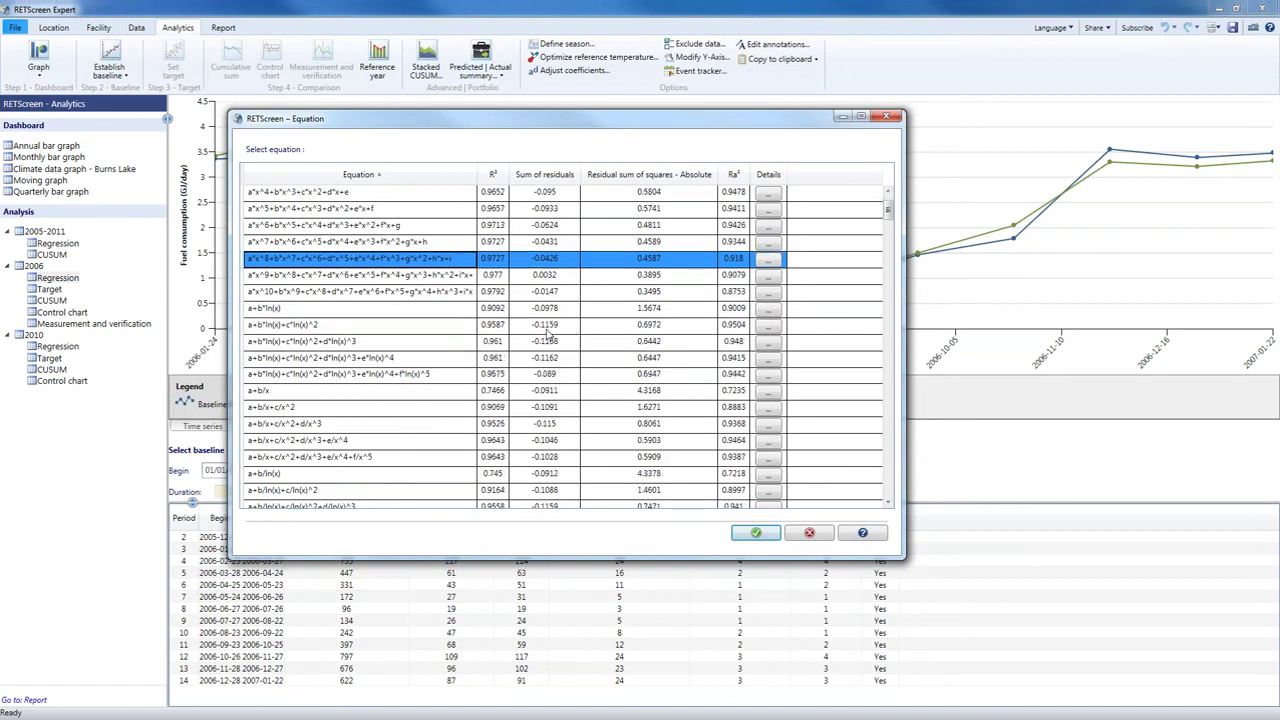
scroll(547, 333, "down", 2)
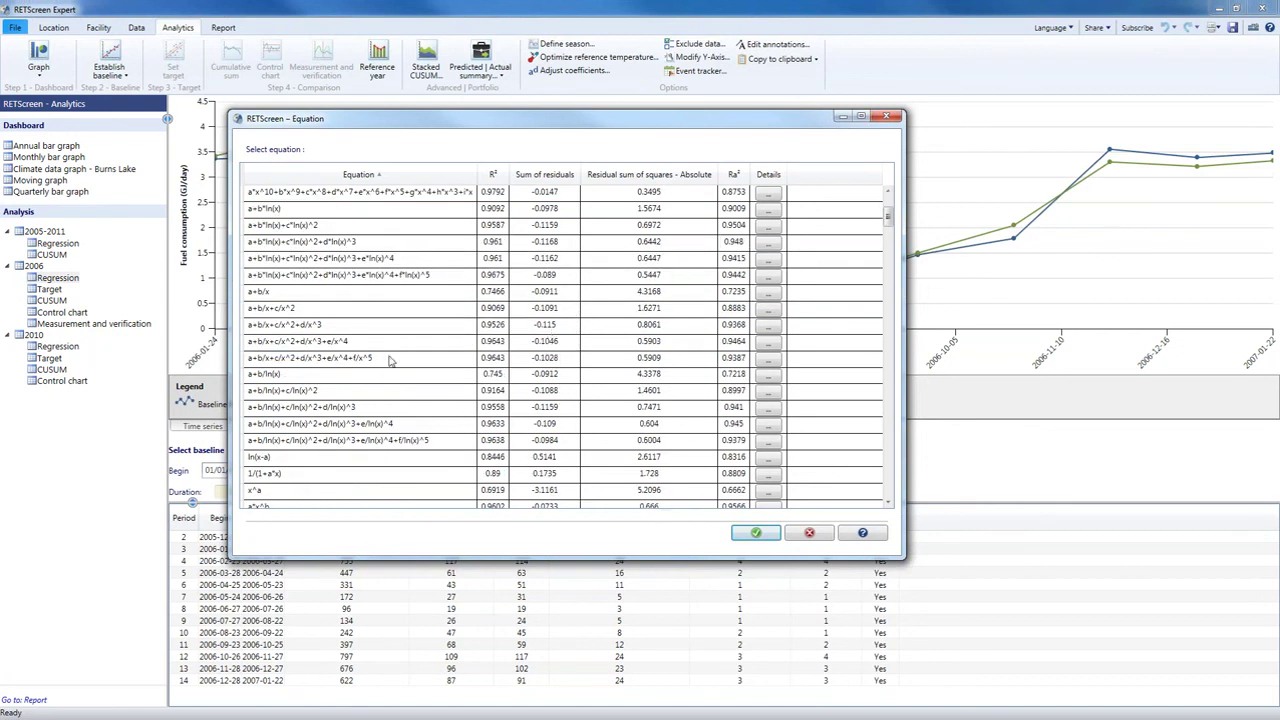
left_click(817, 540)
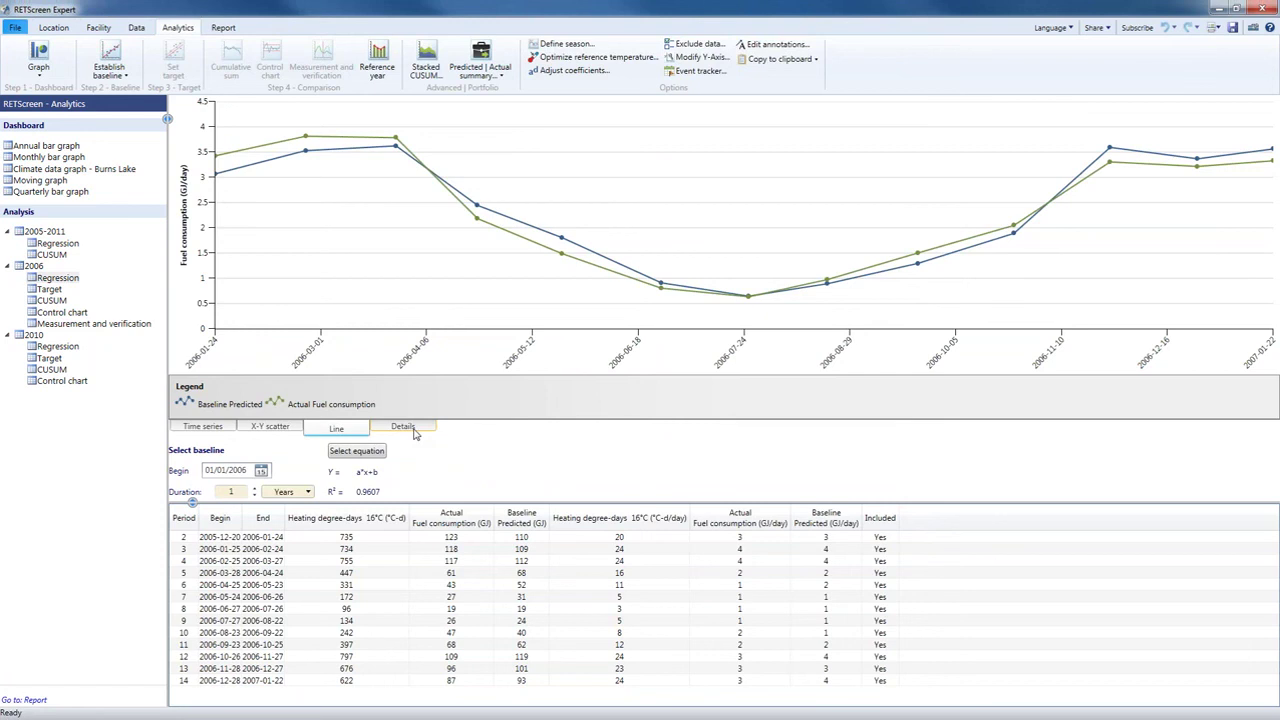
left_click(415, 434)
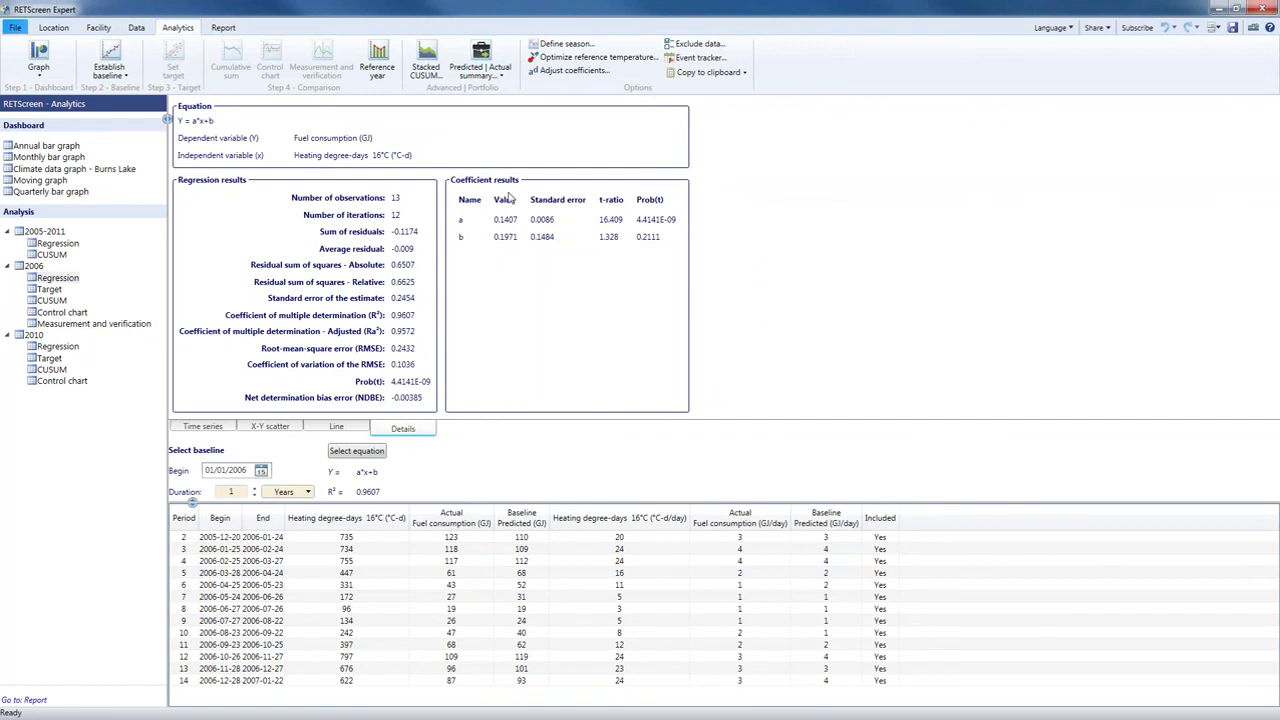
left_click(15, 28)
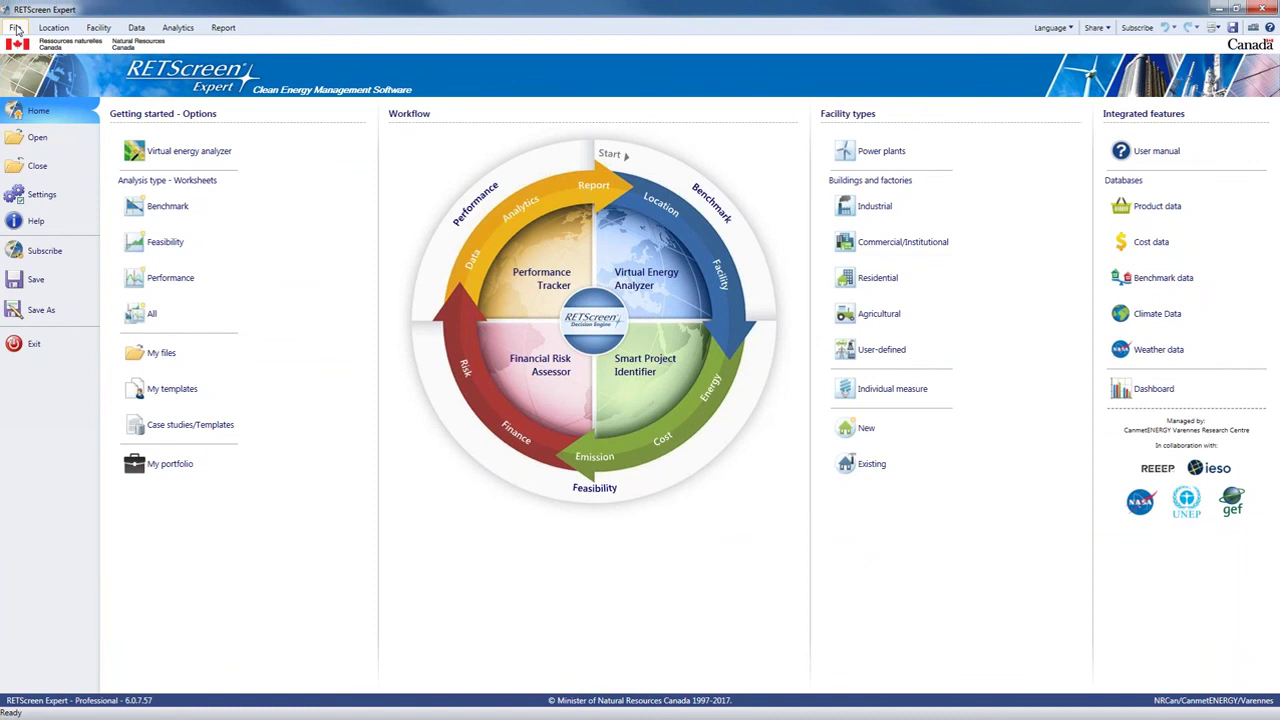
left_click(174, 32)
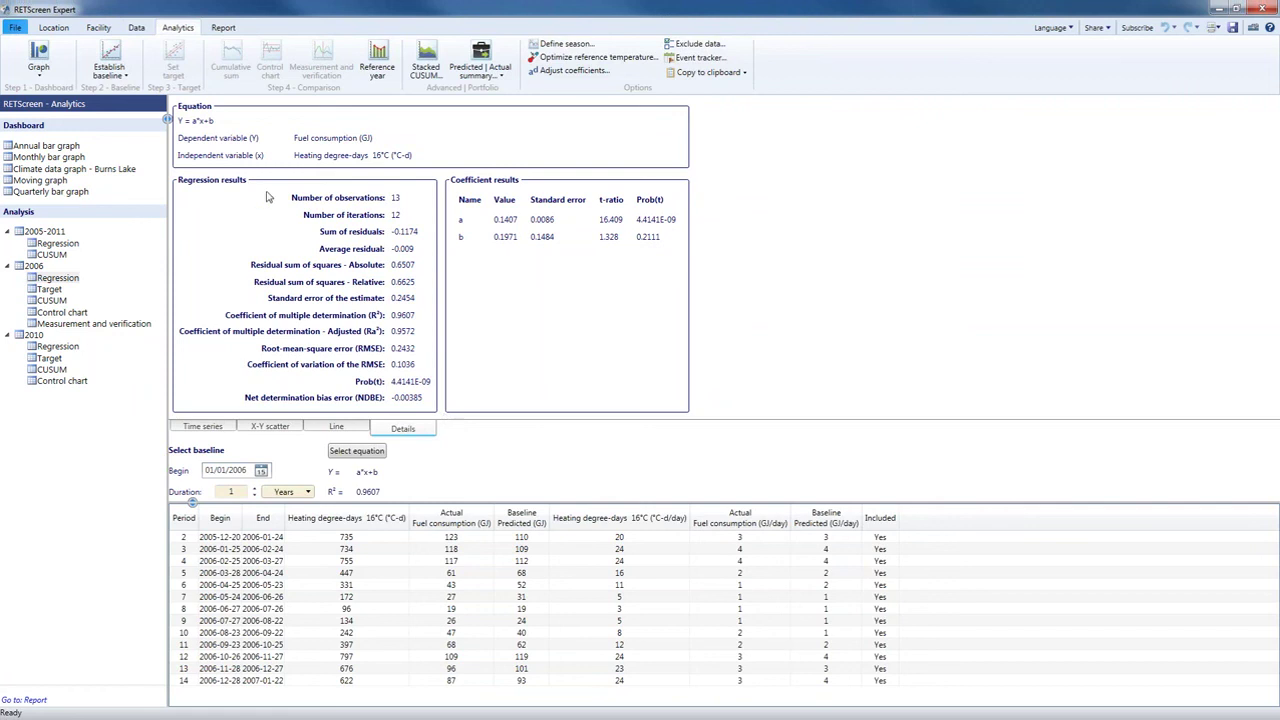
left_click(14, 28)
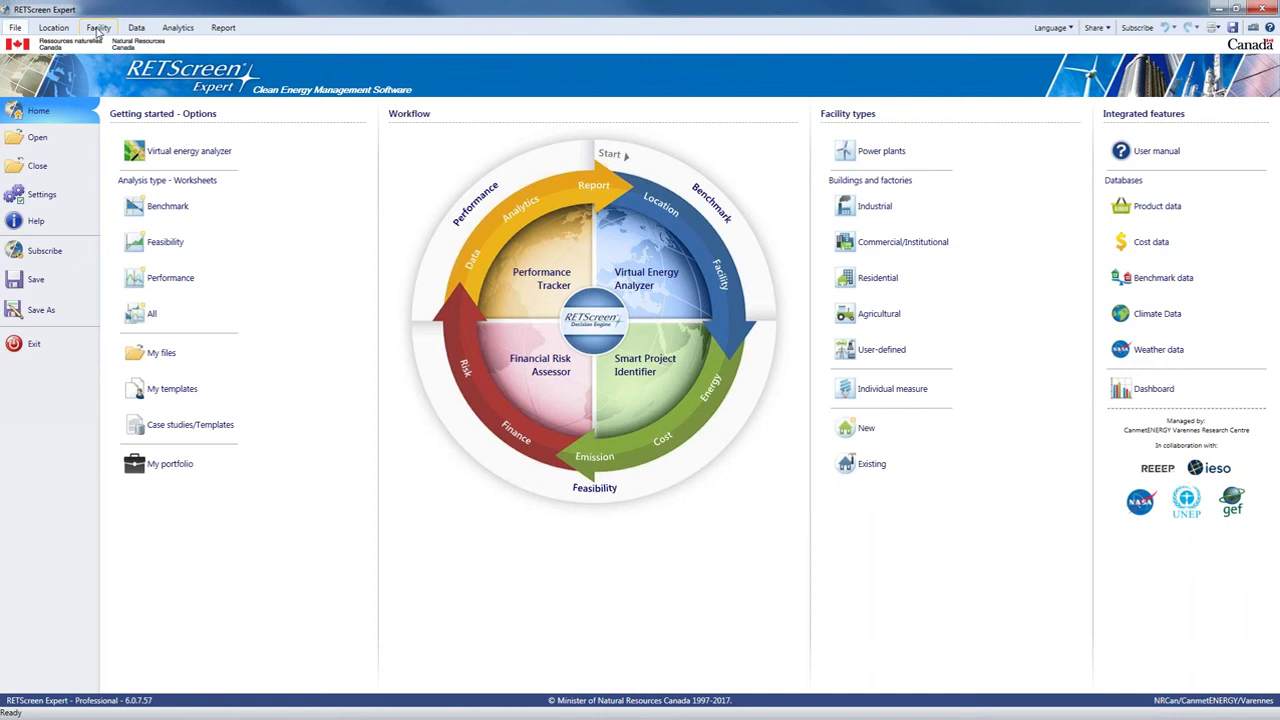
Open the facility's benchmark database, enlarge its window to review the office building entries, and close it
left_click(98, 28)
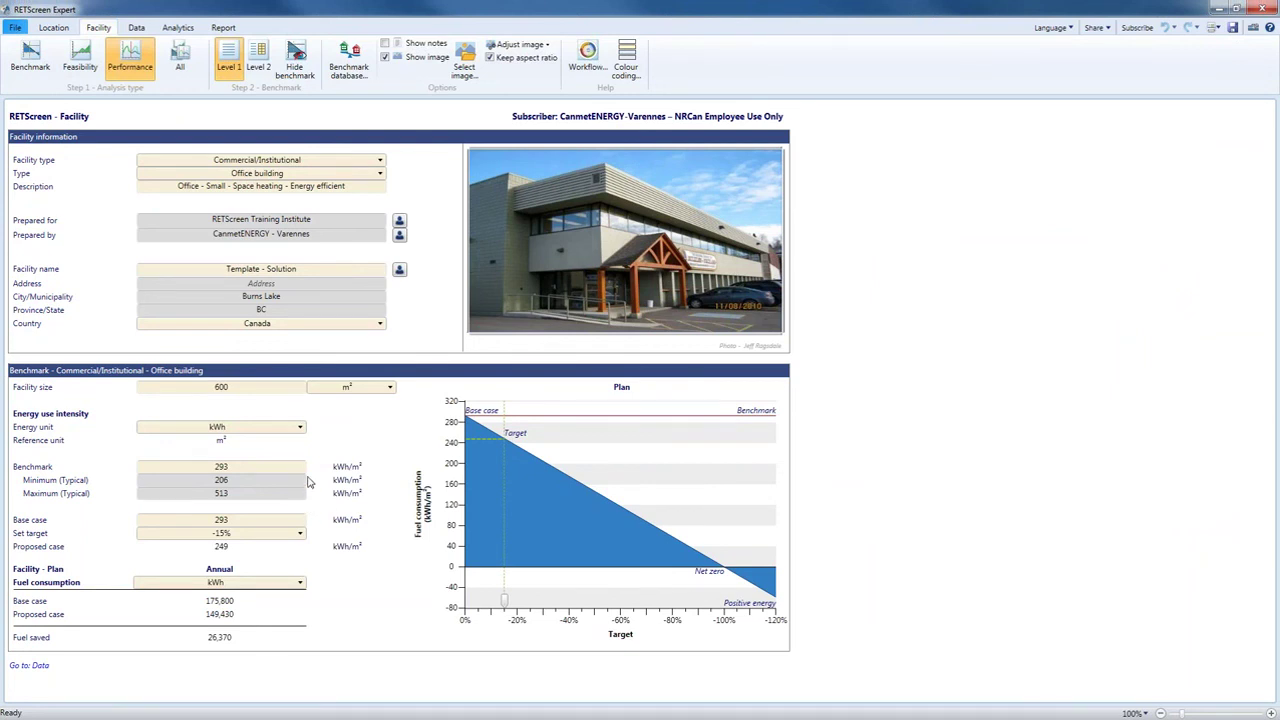
left_click(345, 70)
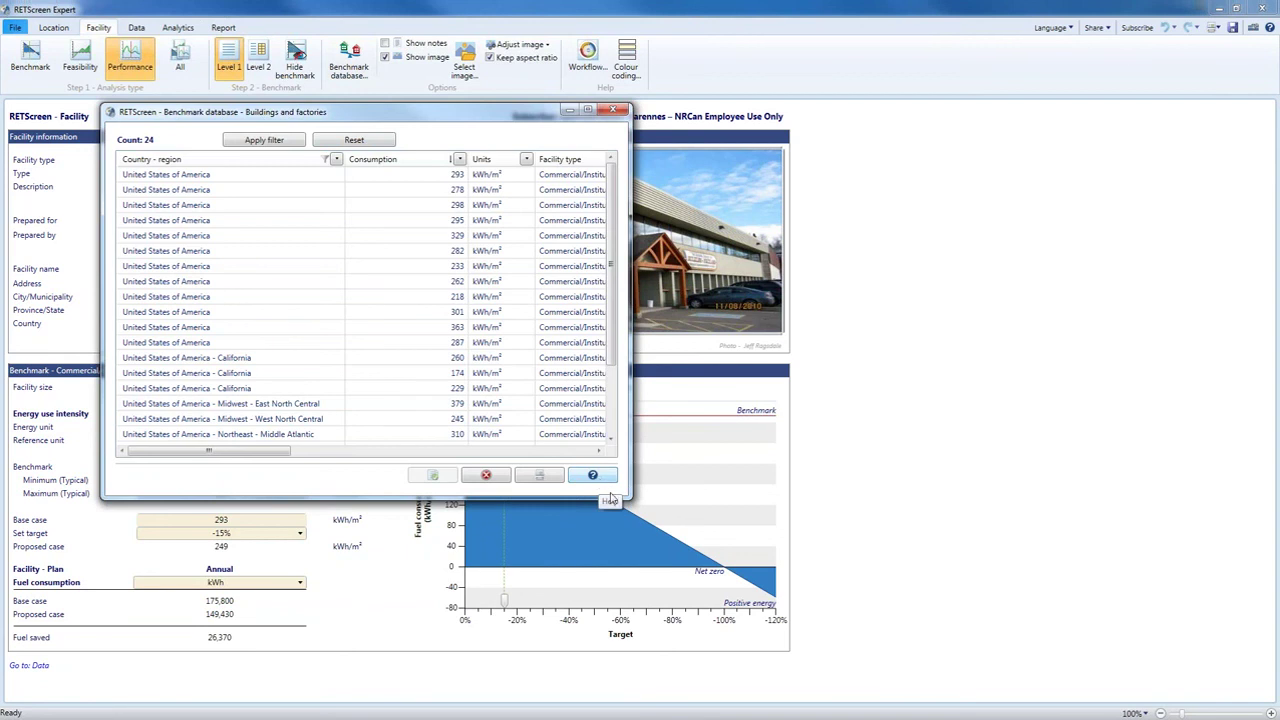
left_click_drag(628, 497, 1127, 630)
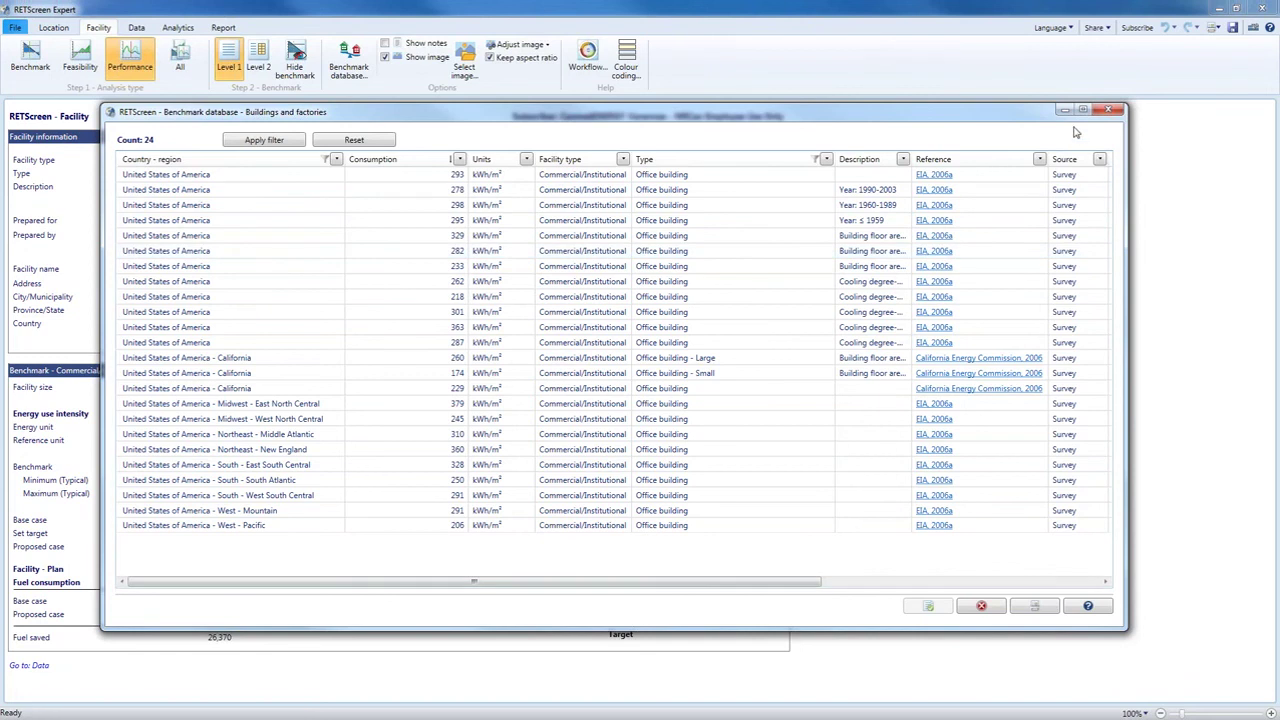
left_click(1108, 109)
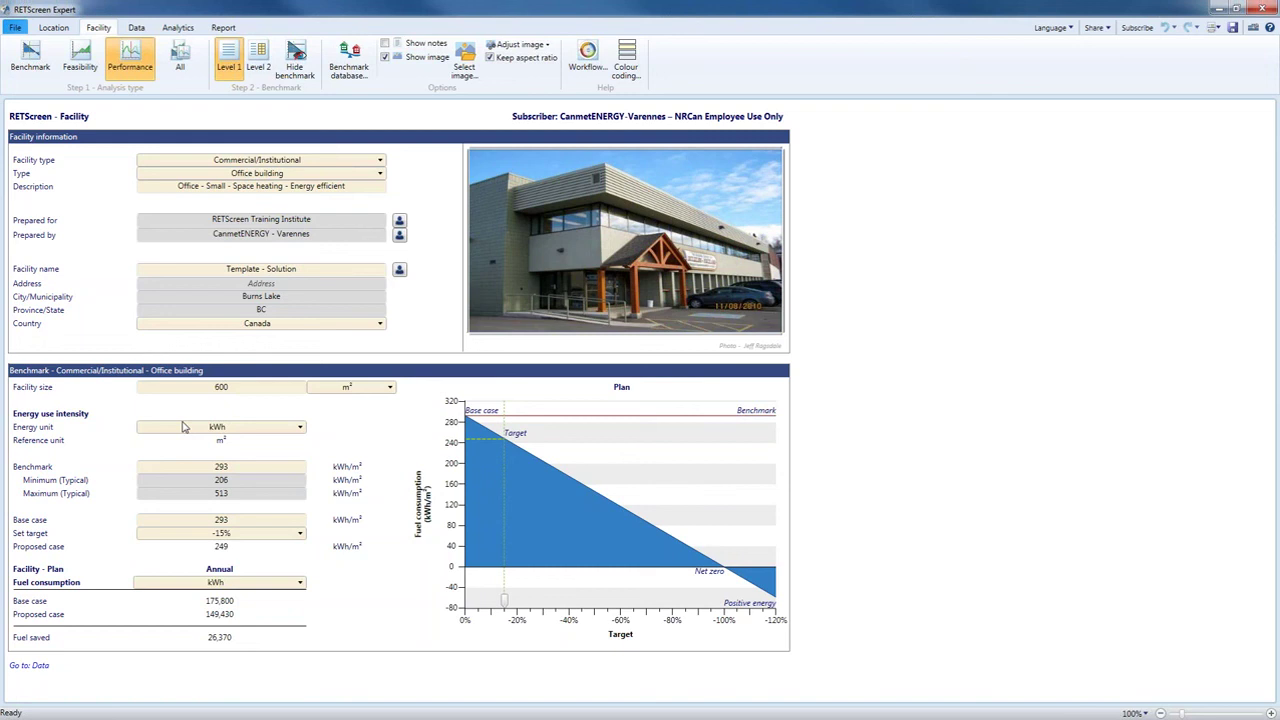
Examine the consumption summary settings for natural gas with emissions and costs, and cancel without creating a summary
left_click(137, 28)
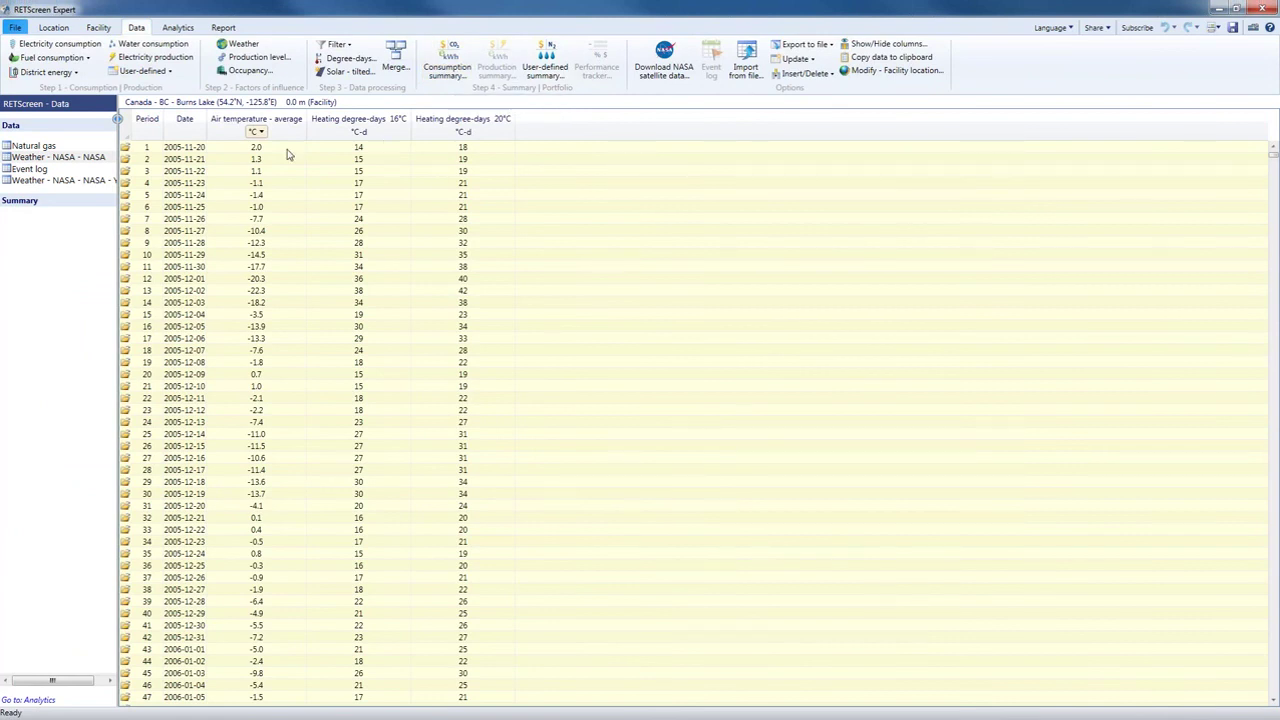
left_click(456, 74)
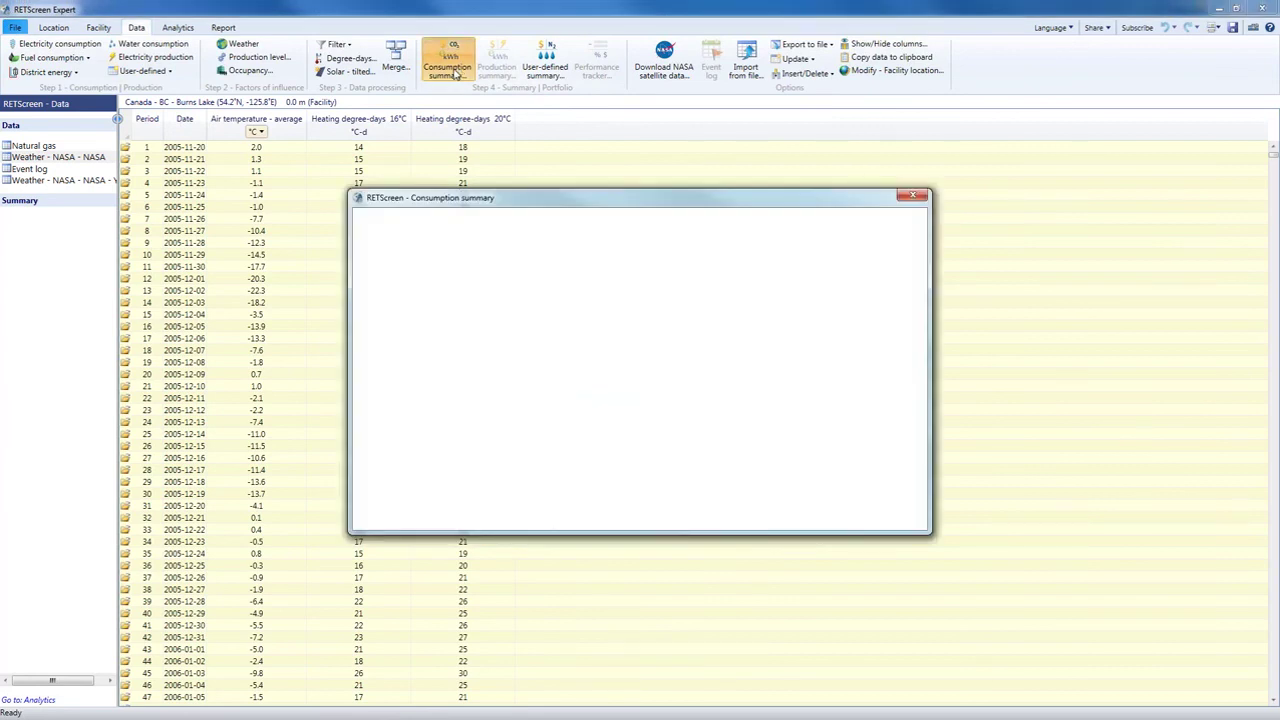
left_click_drag(479, 180, 463, 174)
left_click(812, 266)
left_click(839, 259)
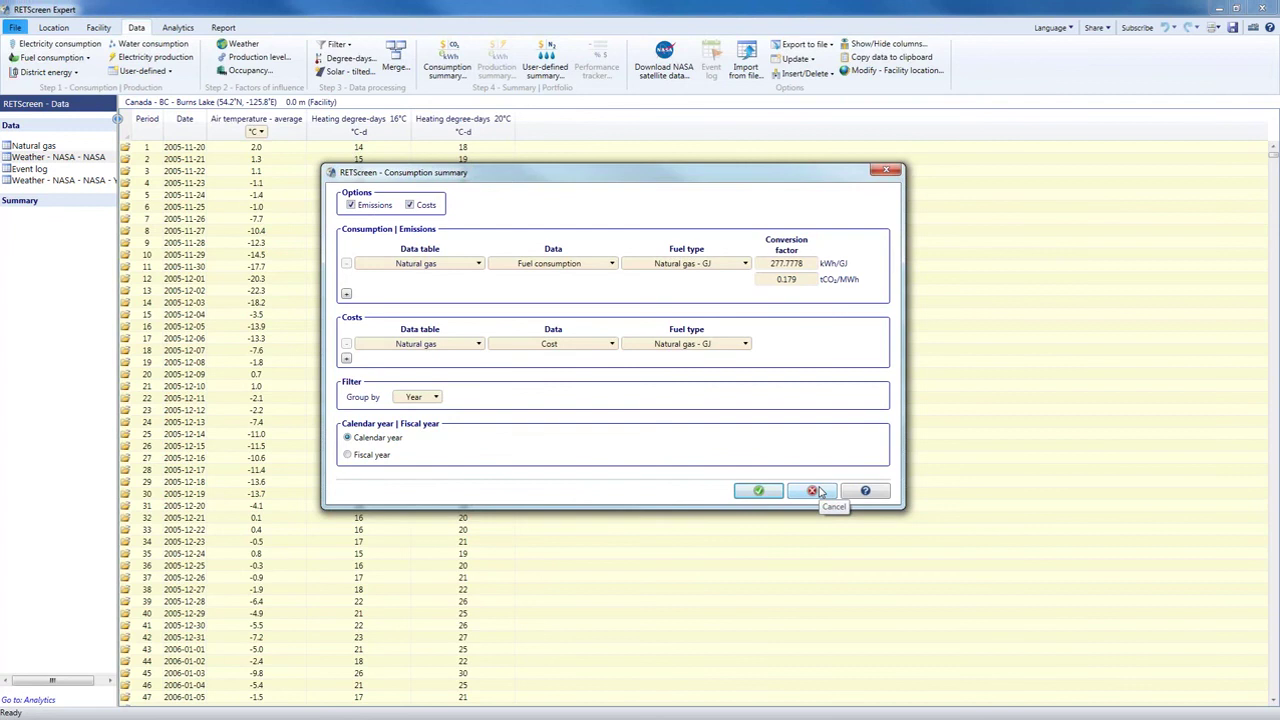
left_click(815, 491)
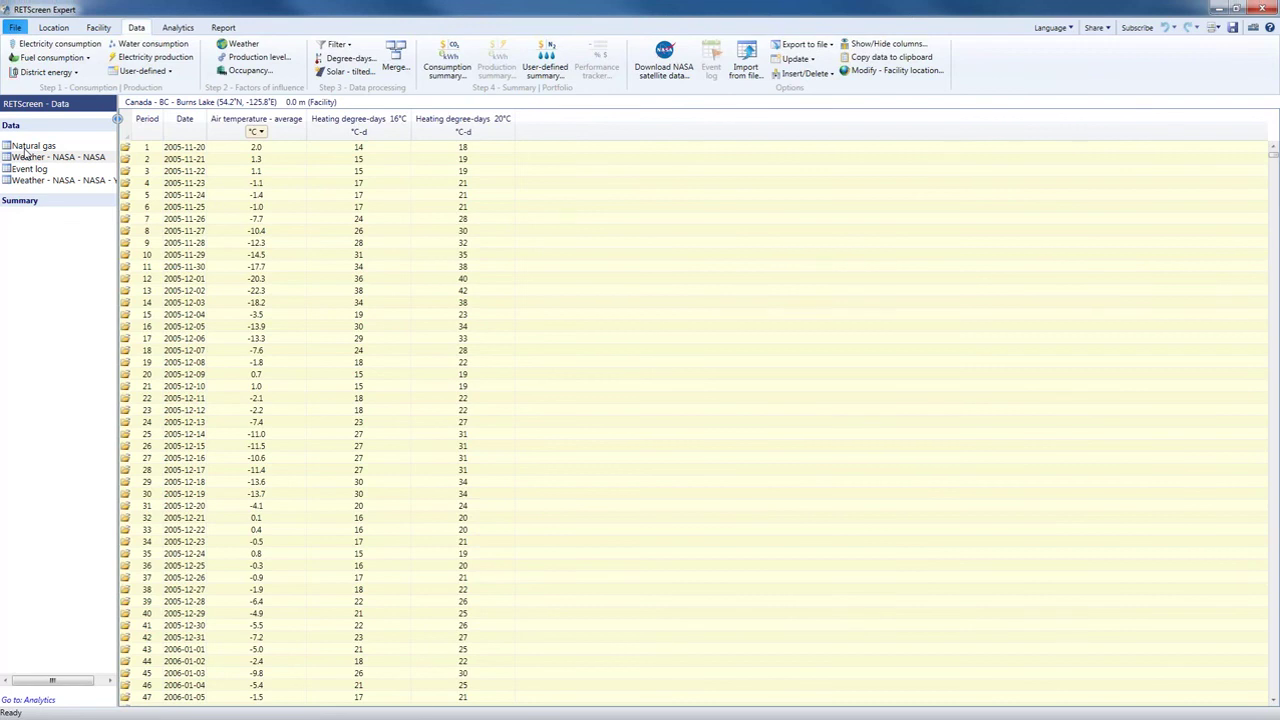
Open the natural gas table and generate the reference year graph for the 2006 analysis
left_click(26, 151)
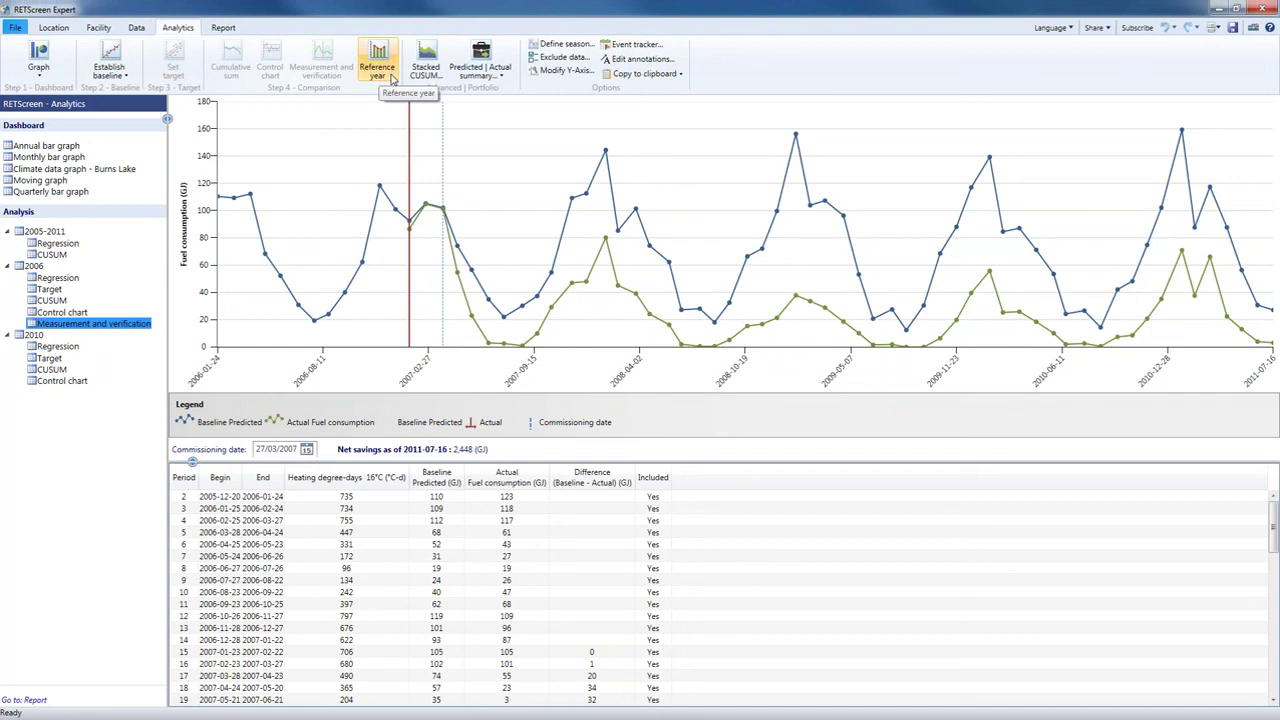
left_click(392, 79)
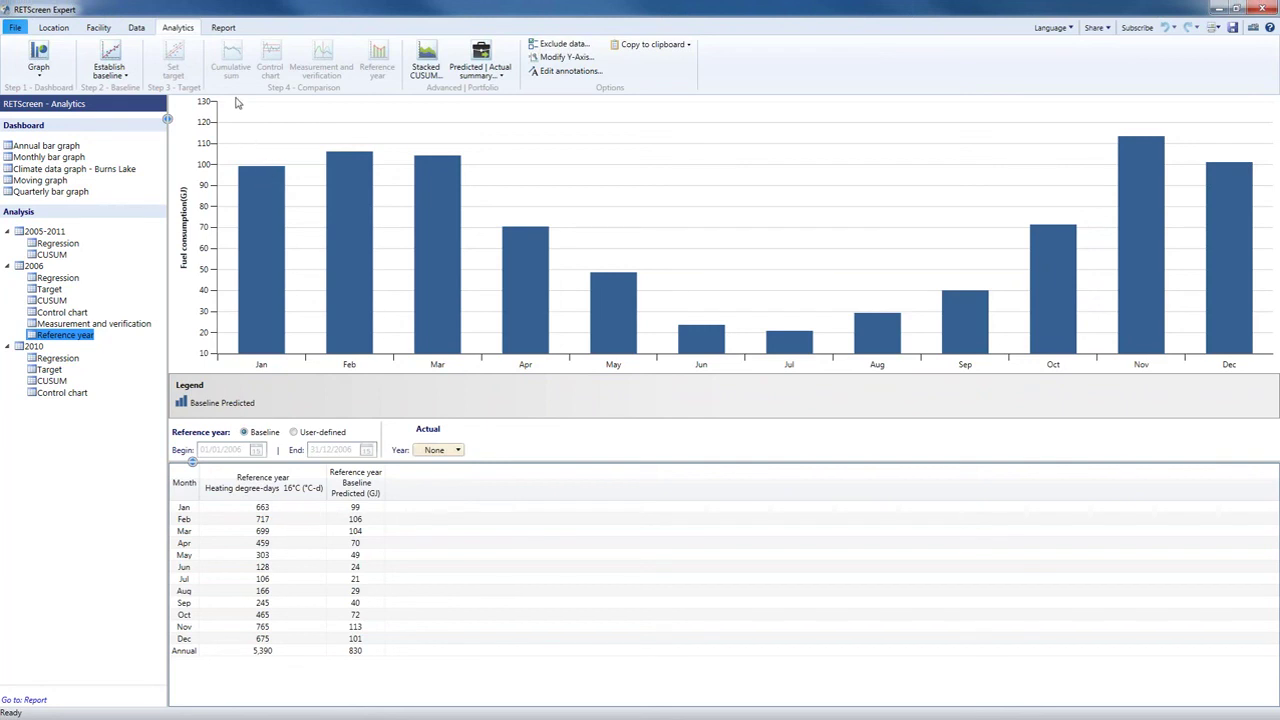
Review the natural gas table through to its last period and the row for adding new data
left_click(137, 28)
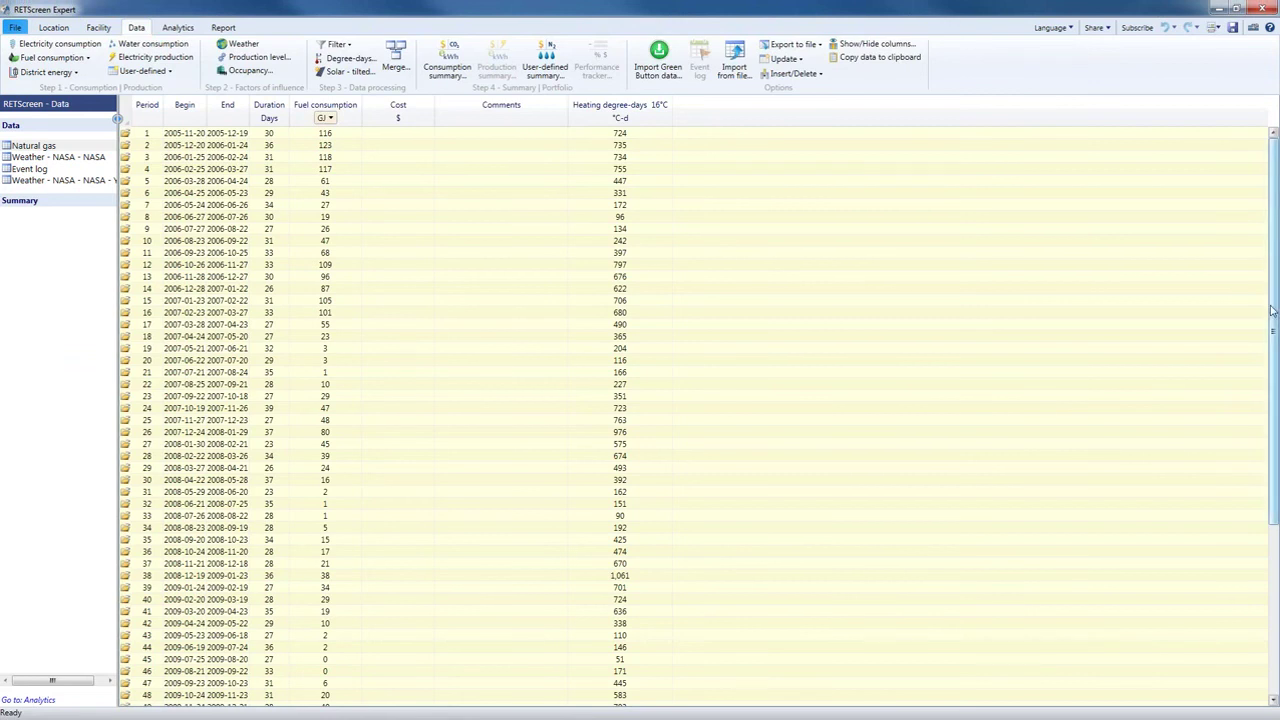
scroll(1272, 312, "down", 1)
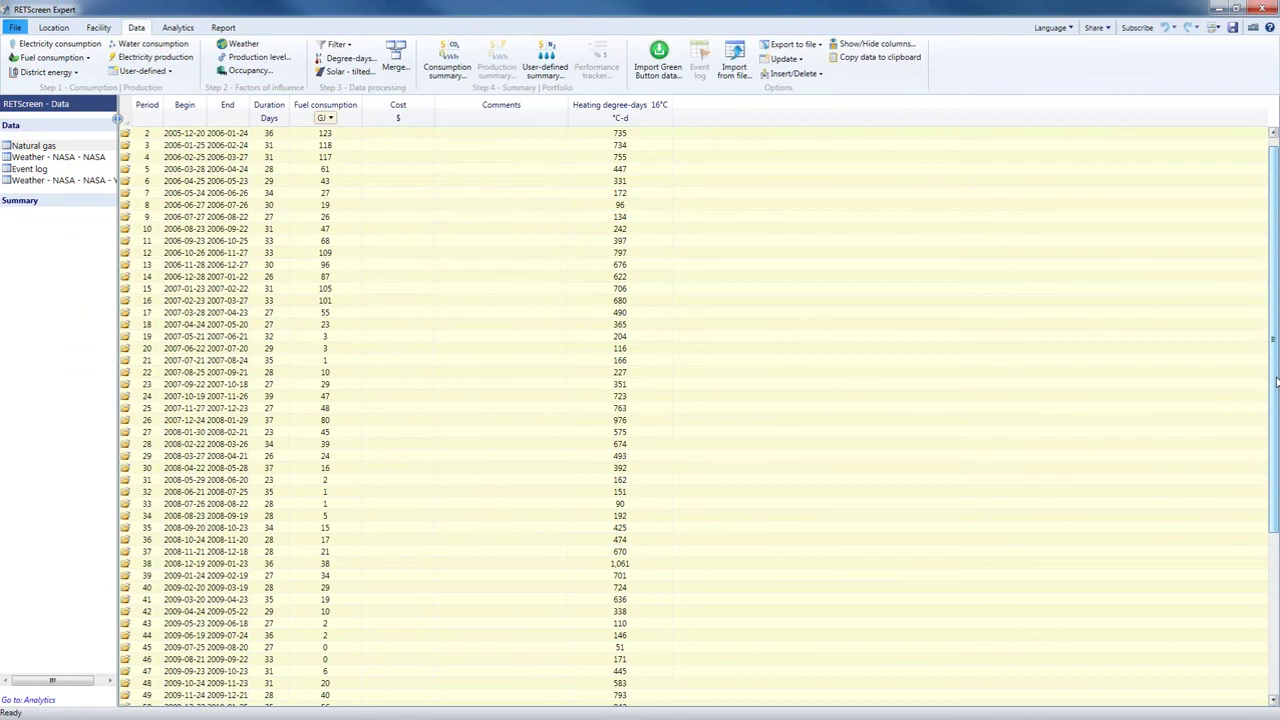
left_click(1276, 381)
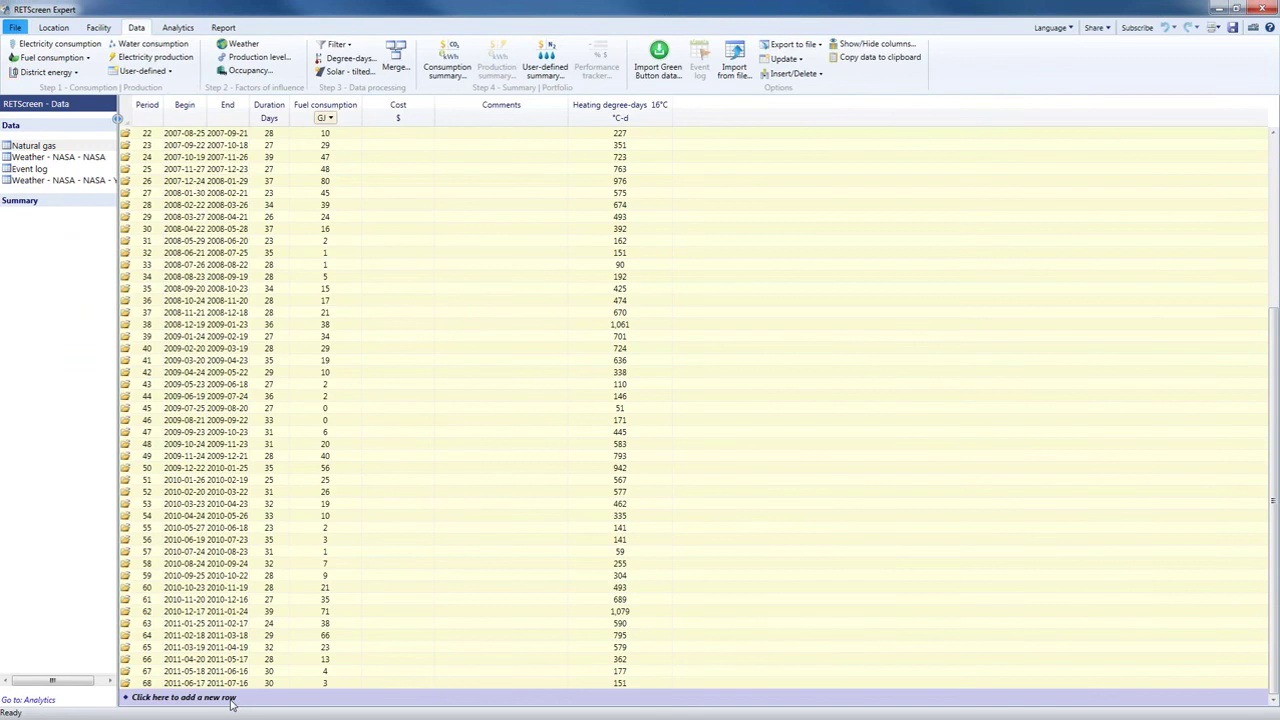
scroll(700, 263, "up", 7)
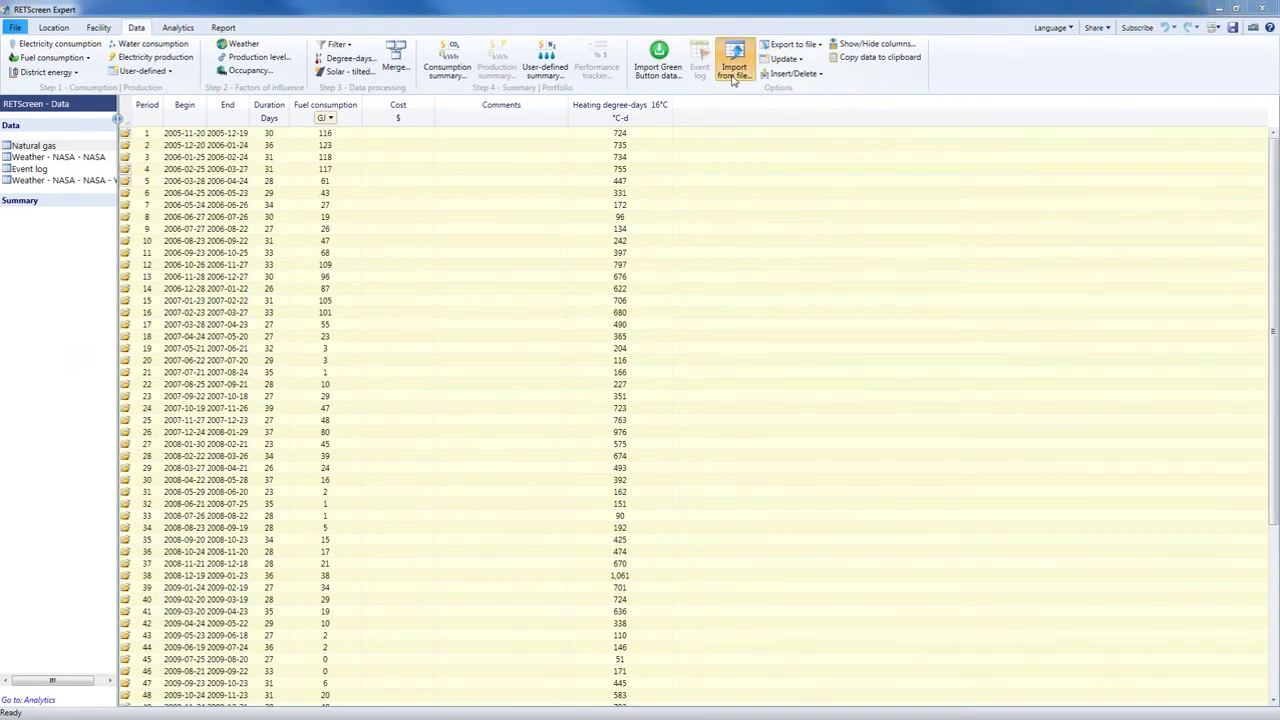
Examine the file import settings with Append data for the natural gas table, cancel the import, and view the update options
left_click(733, 72)
key("Escape")
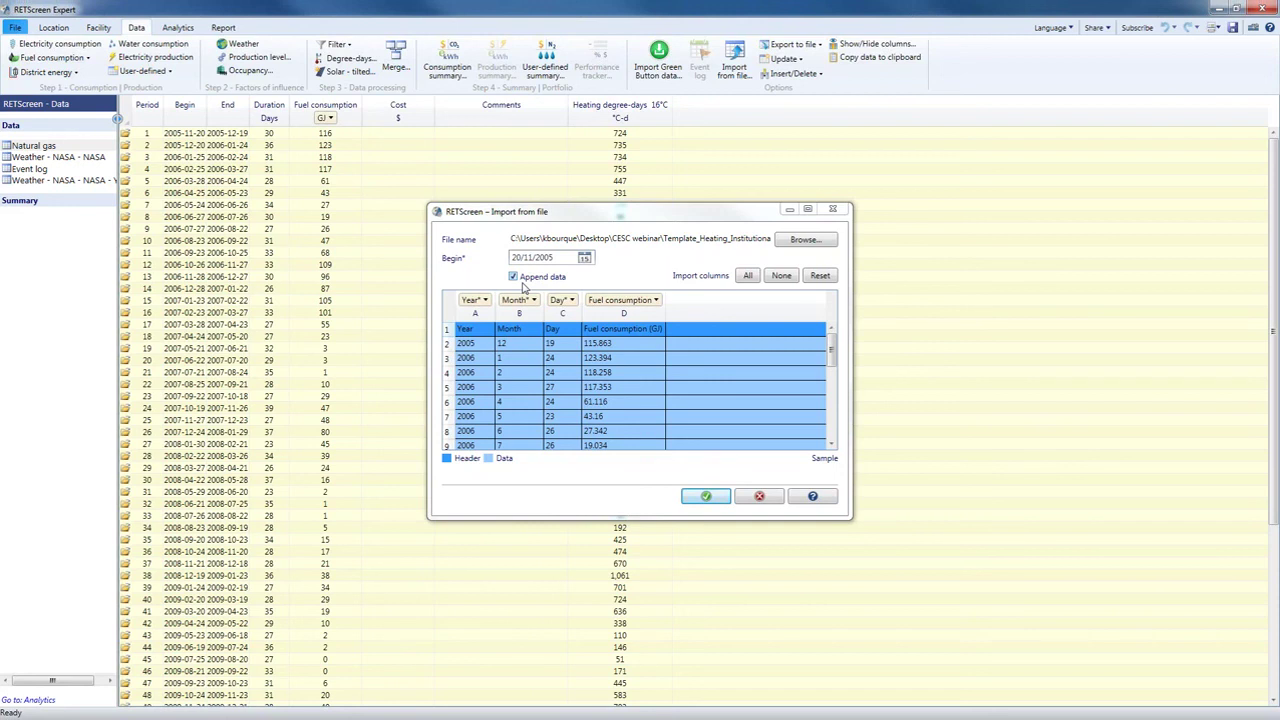
left_click(757, 497)
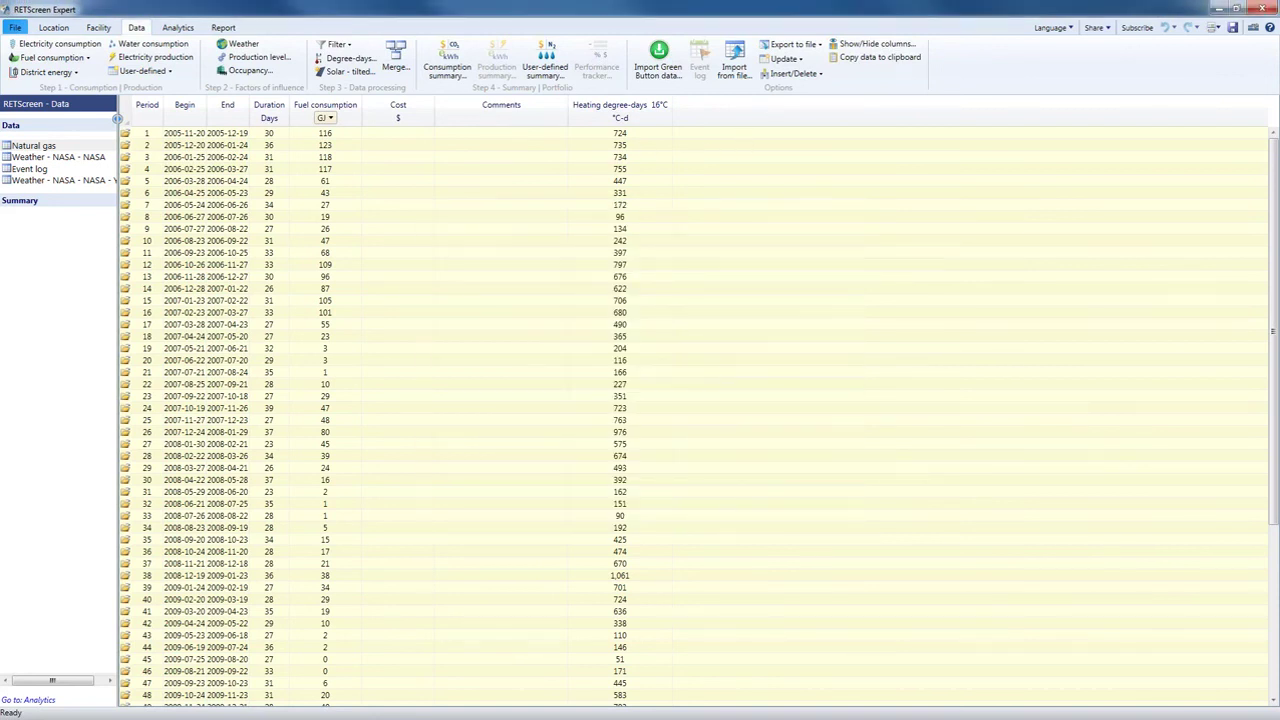
left_click(784, 59)
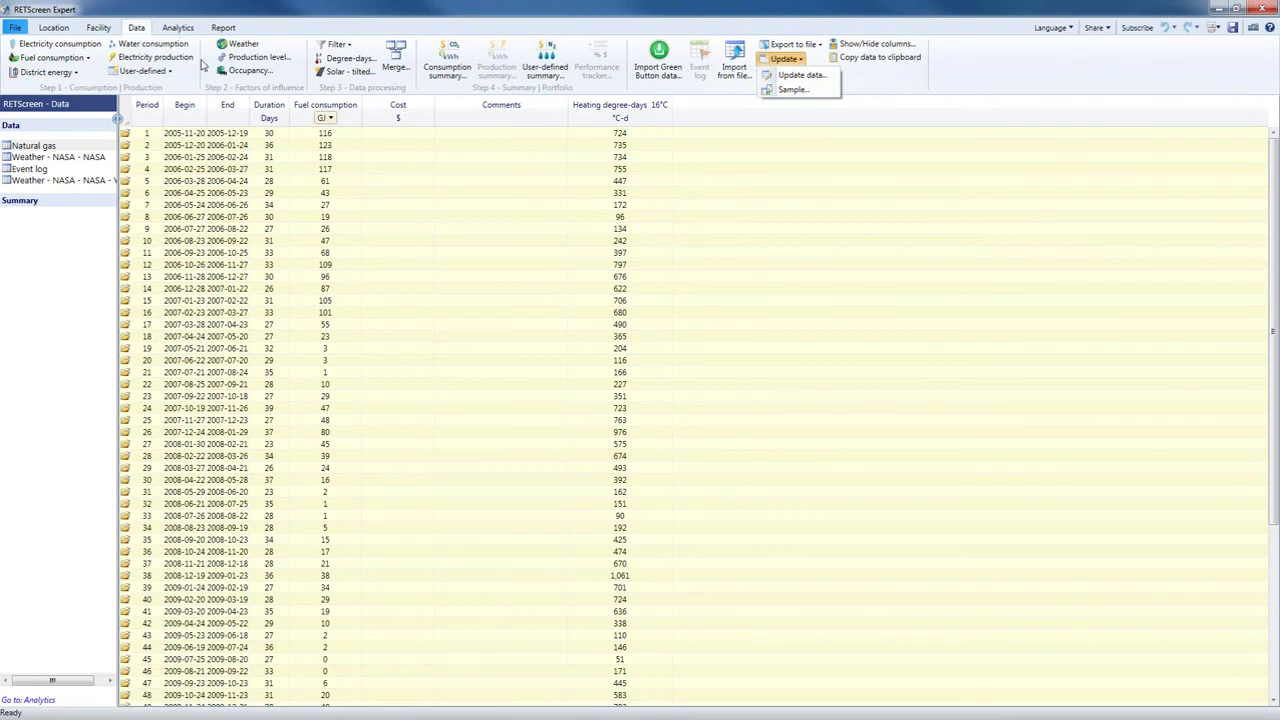
left_click(419, 253)
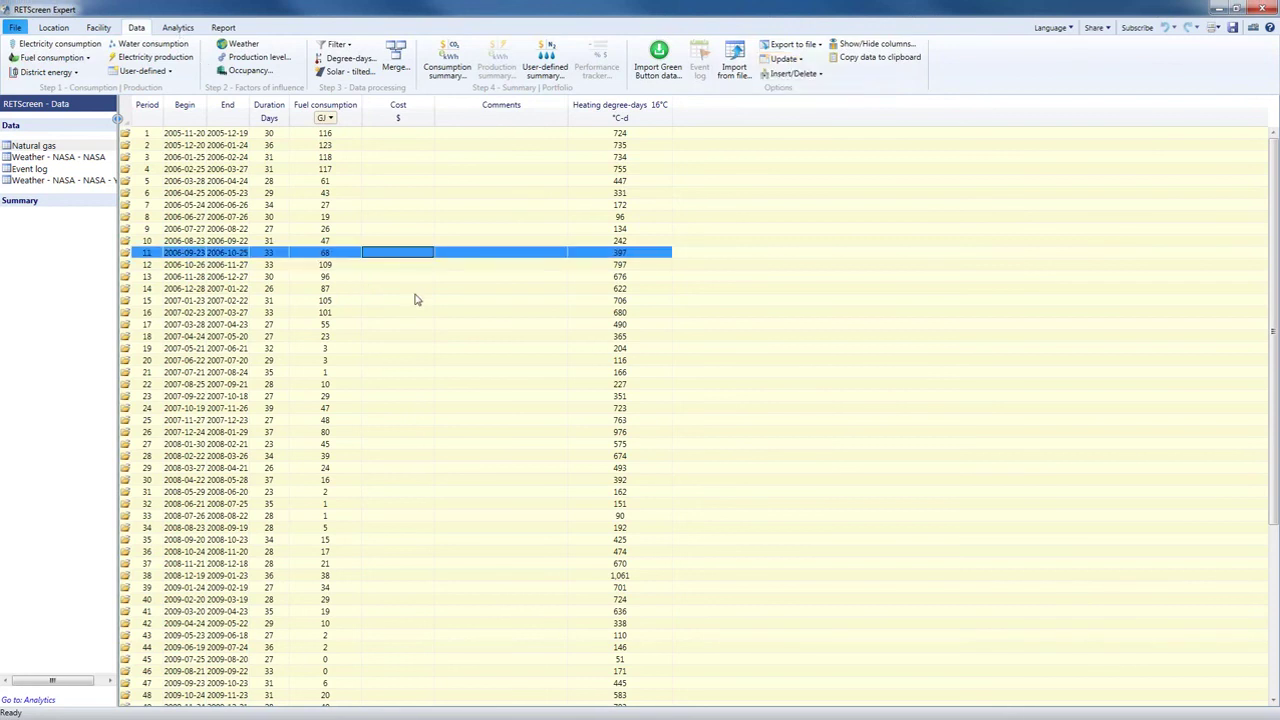